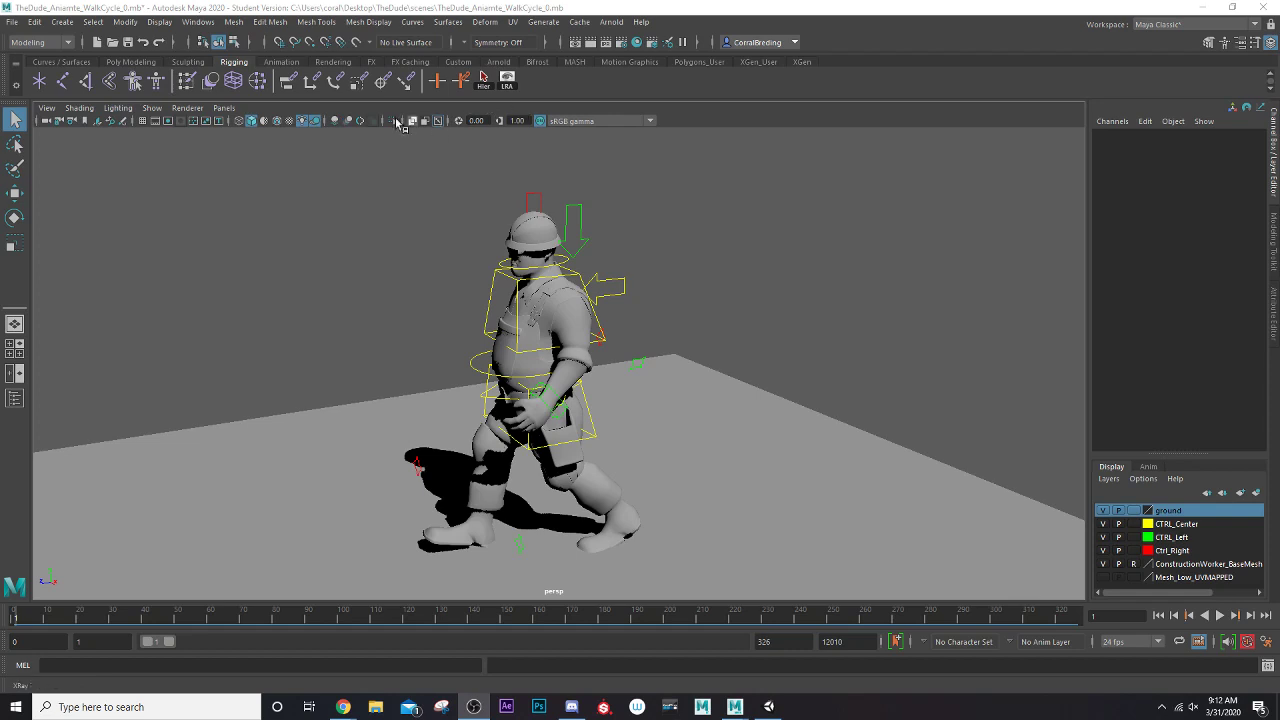
# Step: Show all object types in the perspective viewport and play back the walk cycle, returning to frame 1
pyautogui.click(152, 108)
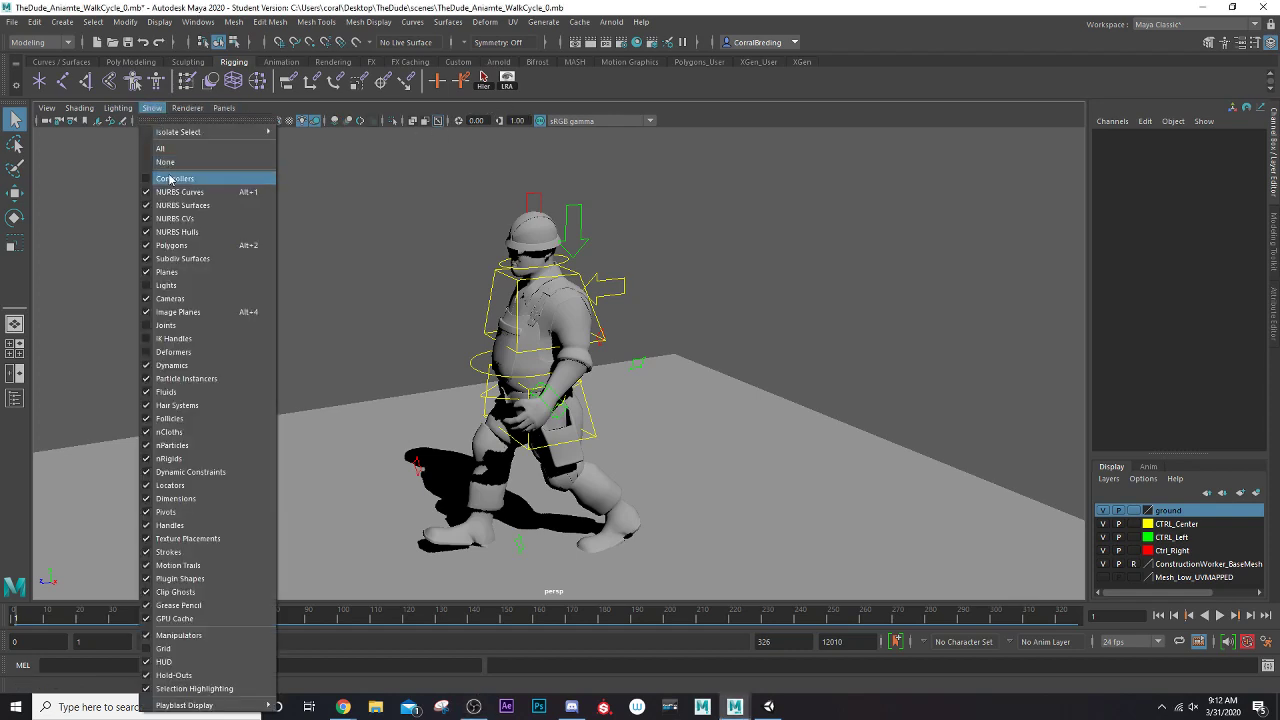
pyautogui.click(176, 149)
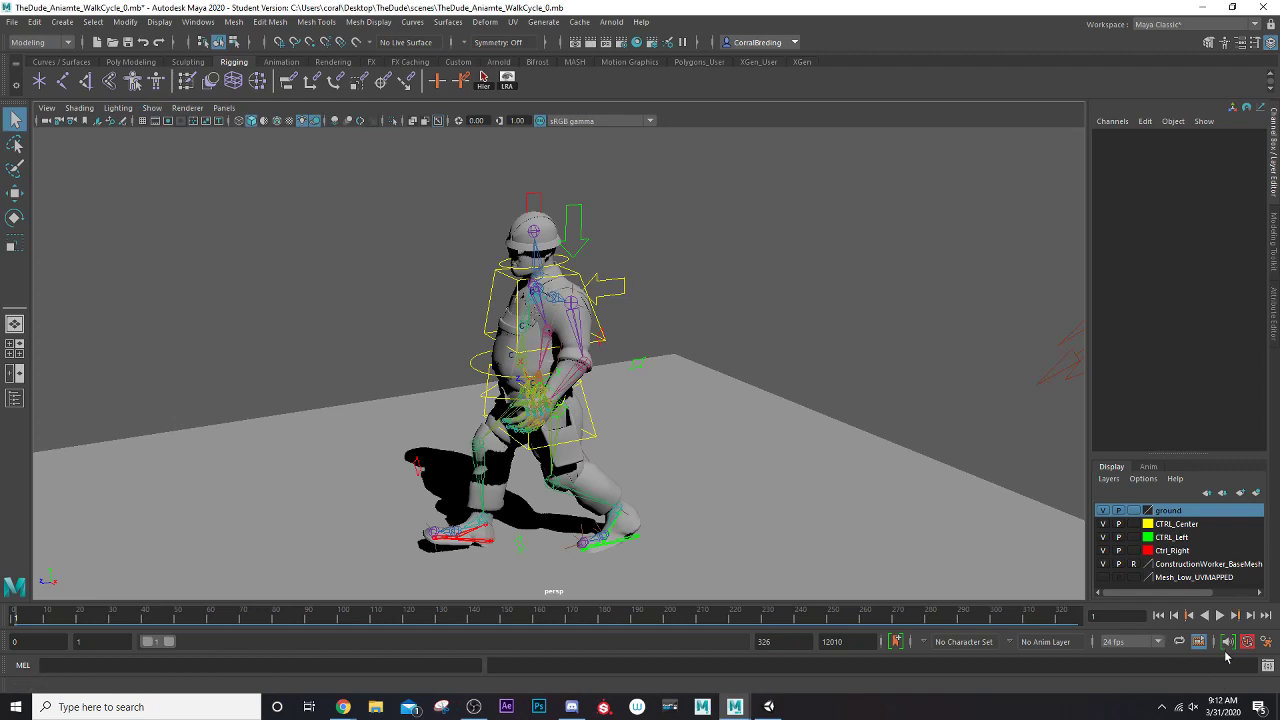
pyautogui.click(1220, 616)
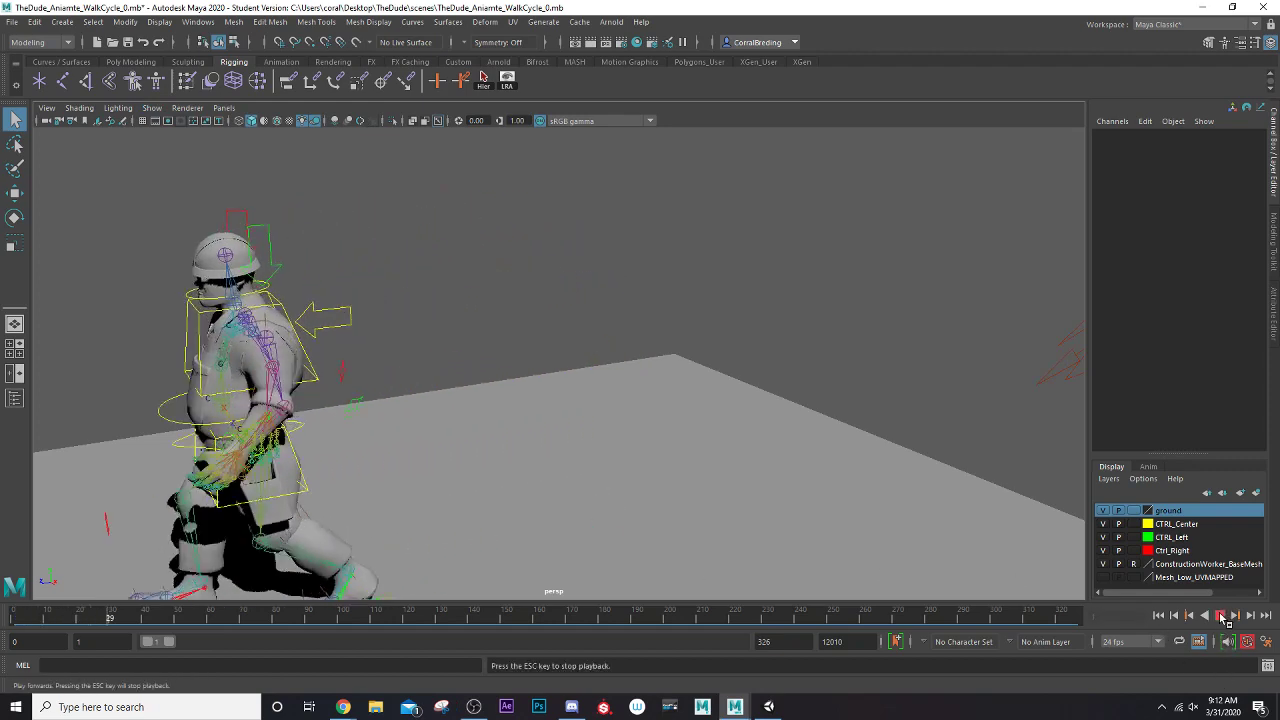
pyautogui.click(1220, 616)
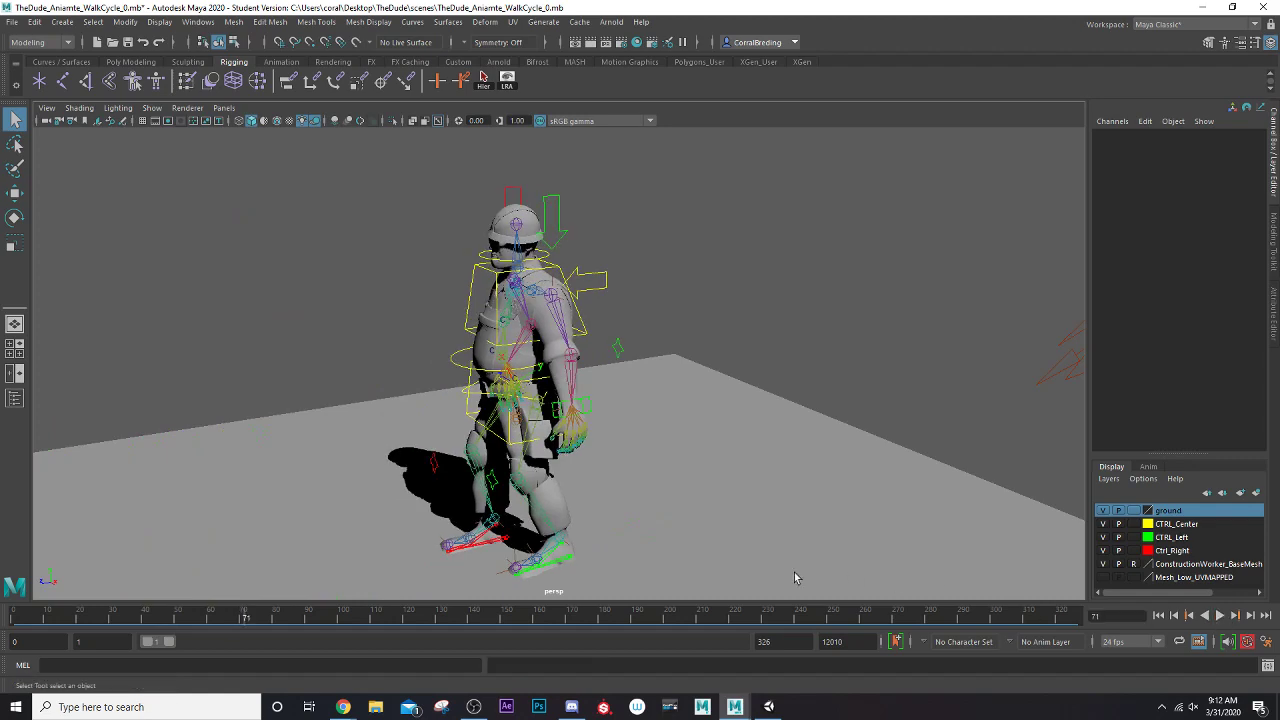
pyautogui.moveTo(95, 618); pyautogui.dragTo(14, 618)
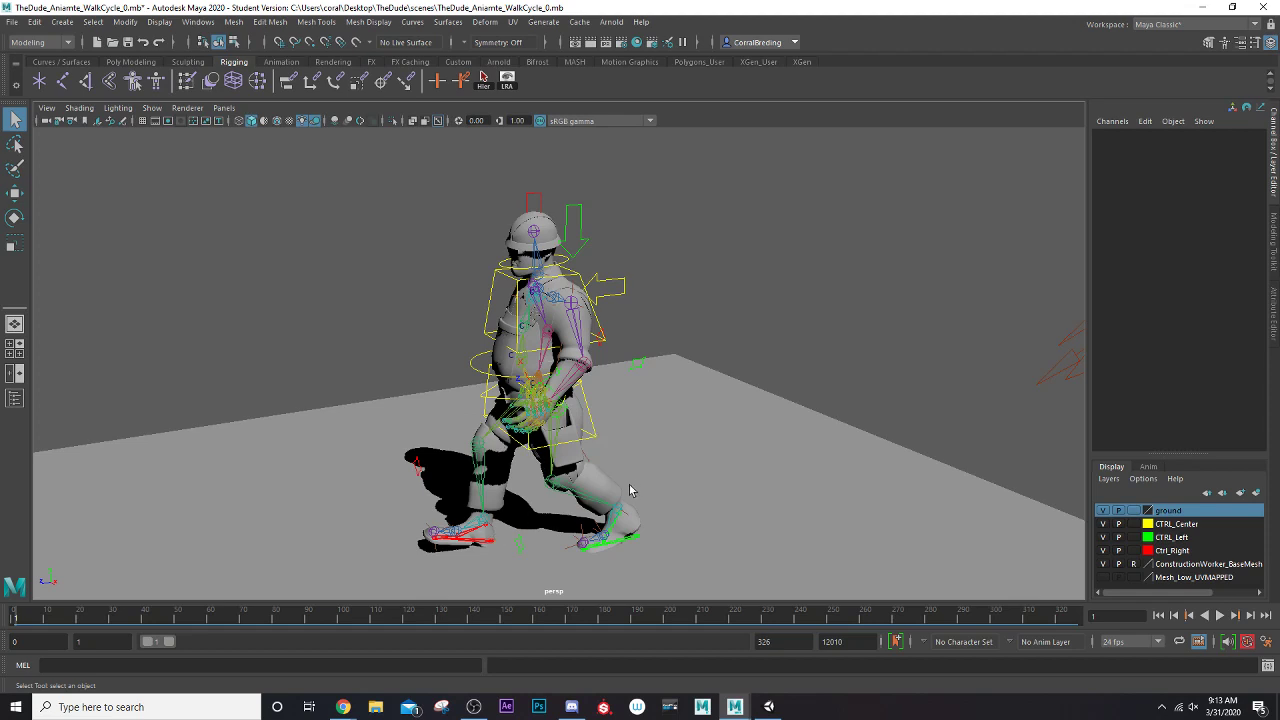
# Step: Switch to the Animation menu set and select the character's root joint, bn_Root, together with its entire hierarchy
pyautogui.click(562, 488)
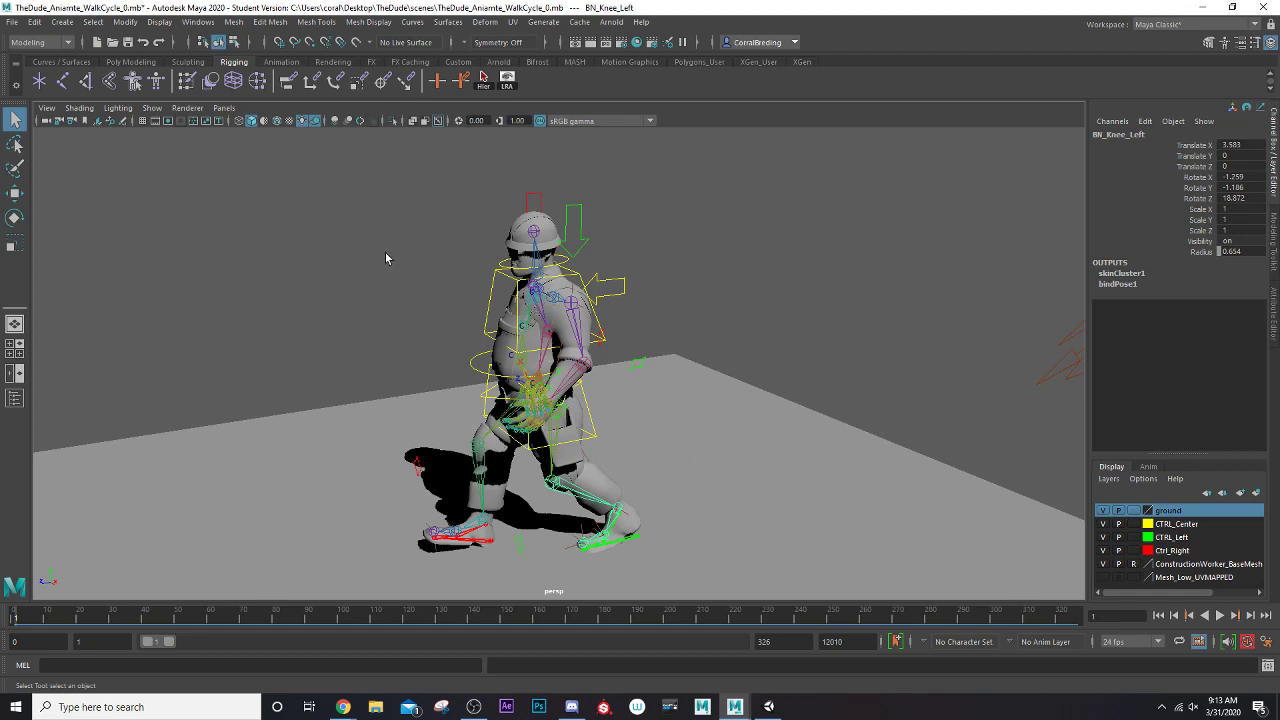
pyautogui.click(63, 44)
pyautogui.click(28, 84)
pyautogui.keyDown('alt'); pyautogui.moveTo(473, 420); pyautogui.dragTo(524, 420); pyautogui.keyUp('alt')
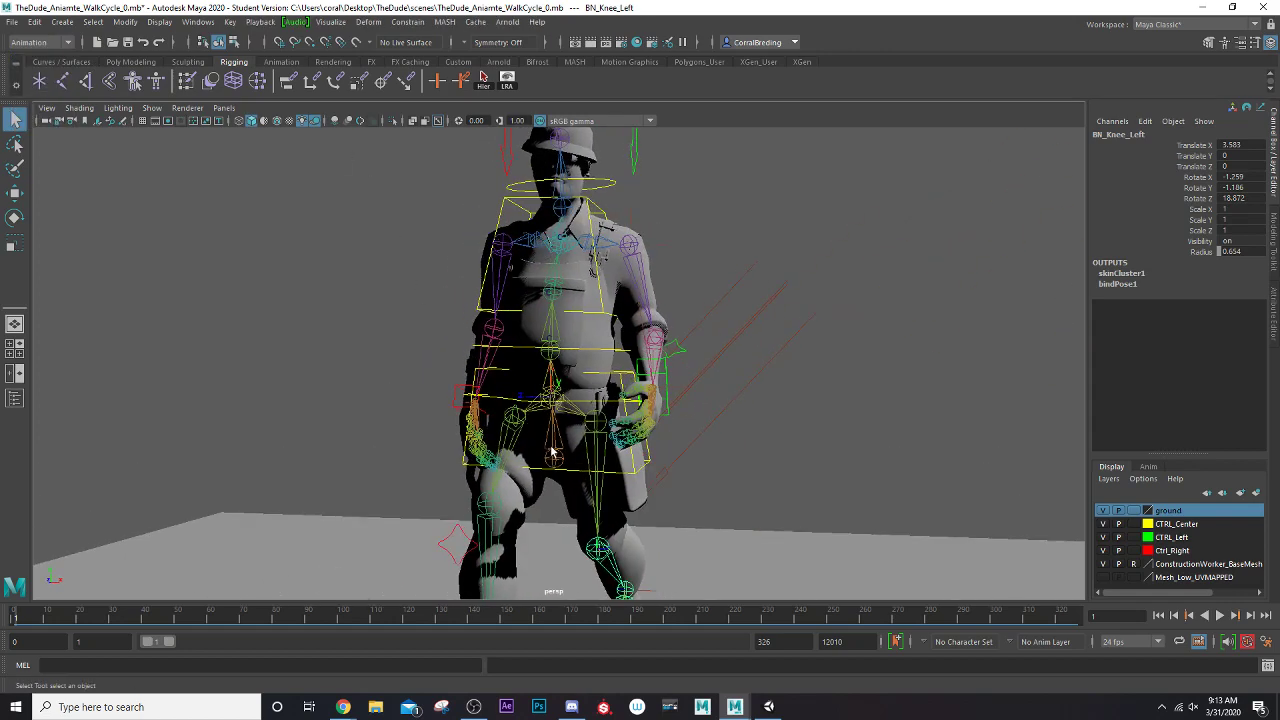
pyautogui.click(548, 452)
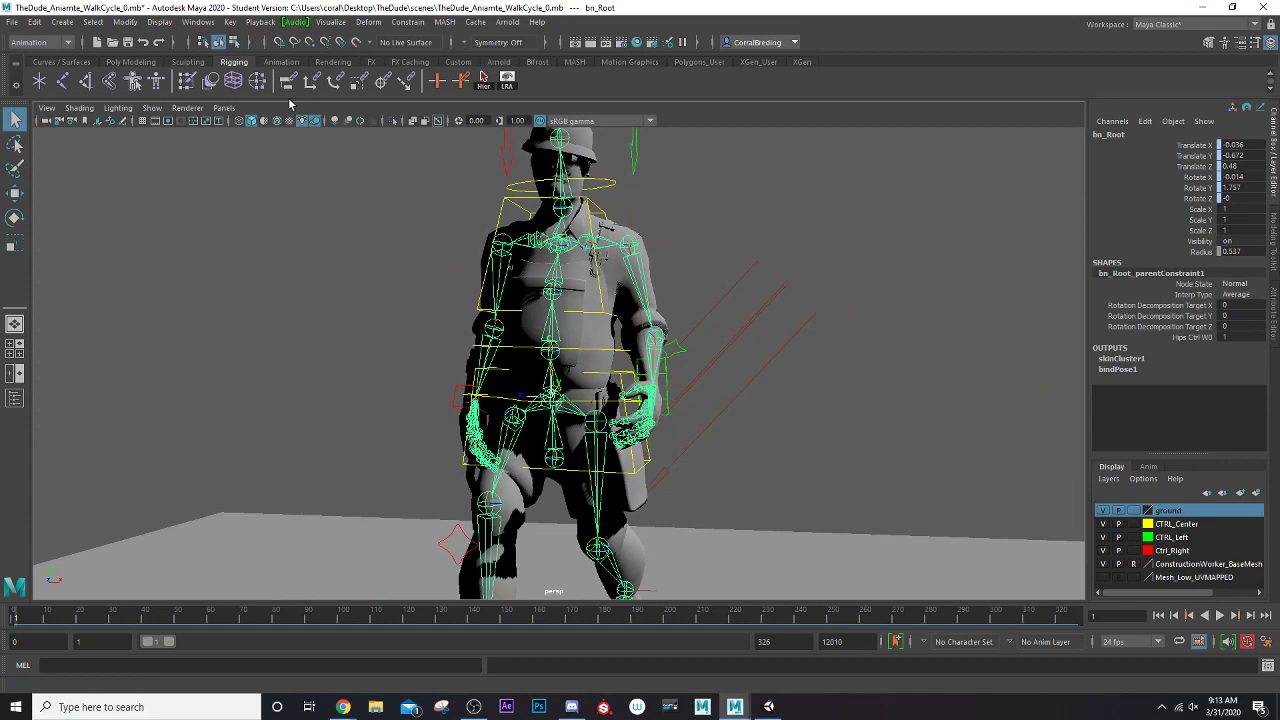
pyautogui.click(233, 23)
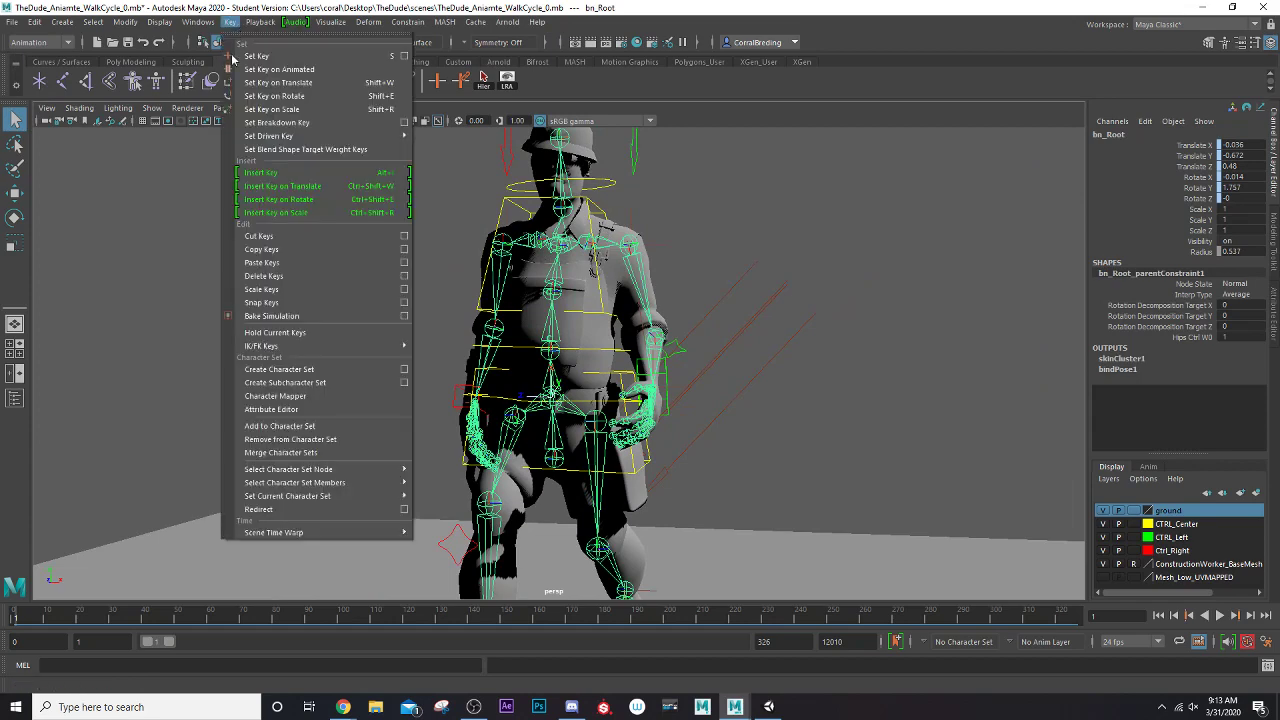
pyautogui.click(231, 23)
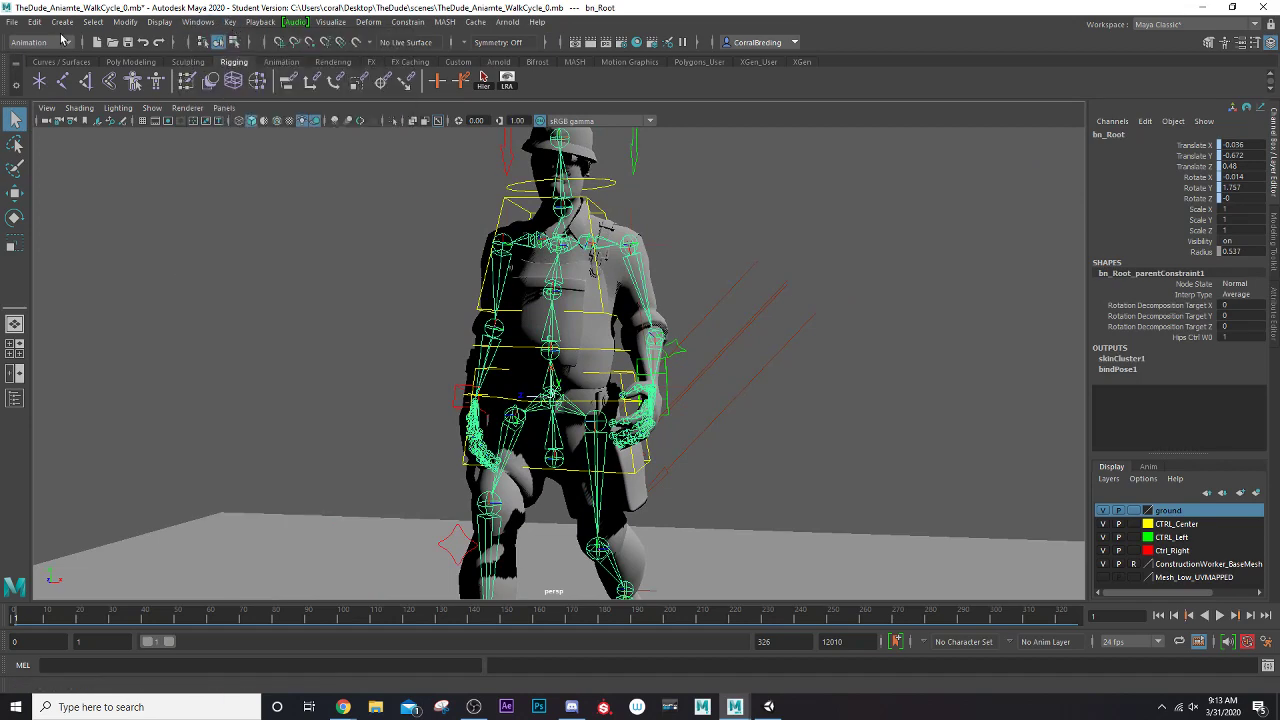
pyautogui.click(91, 22)
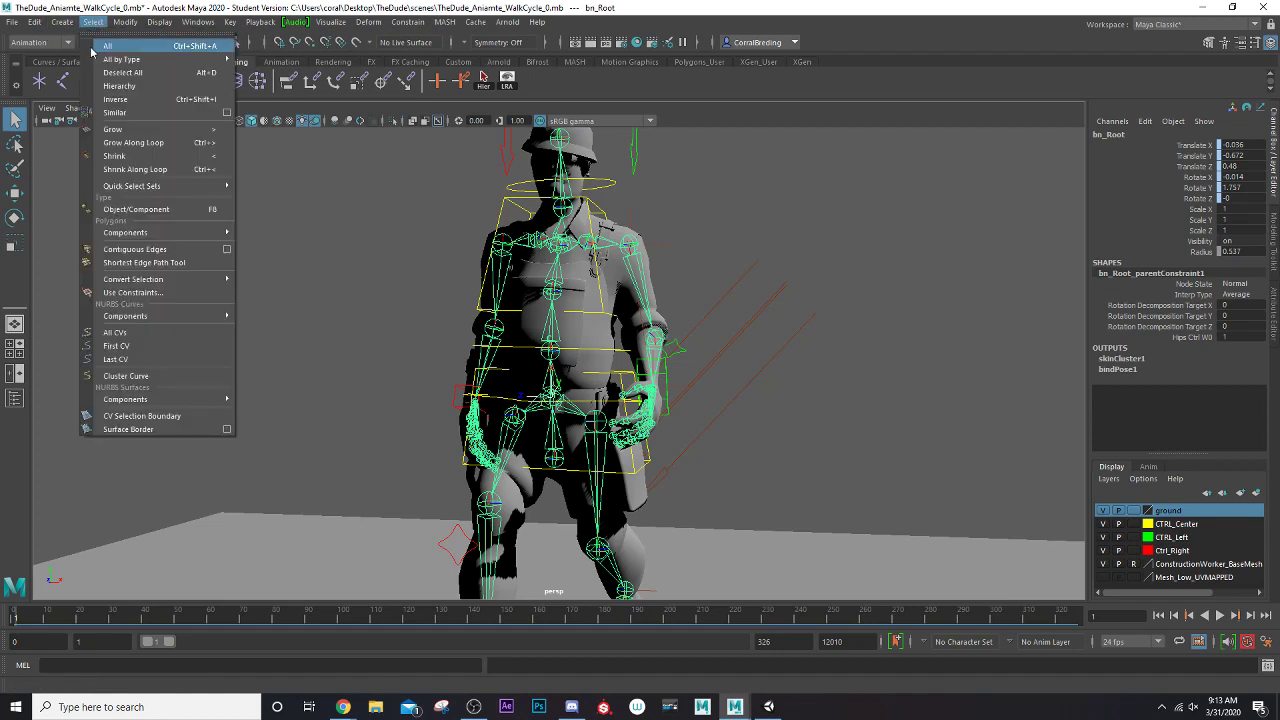
pyautogui.click(119, 86)
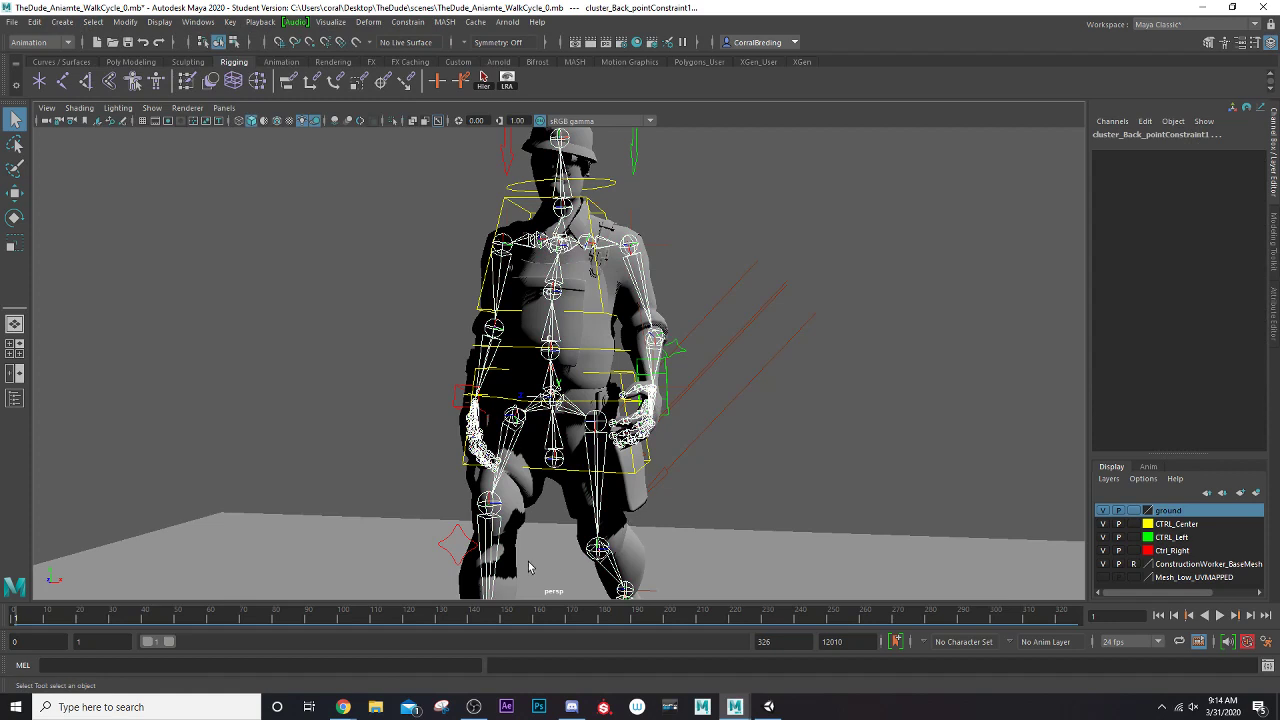
# Step: Bake the simulation on the selected hierarchy for all keyable channels over the Time Slider range, sampling by 1
pyautogui.click(229, 22)
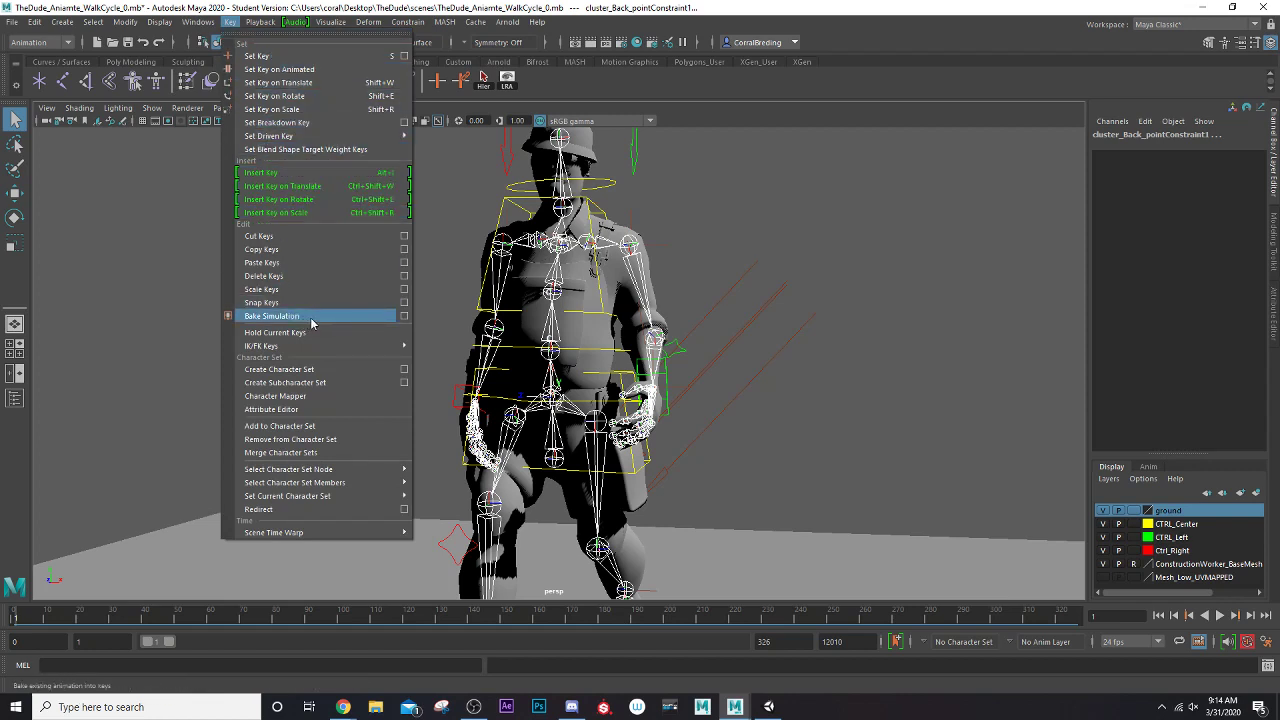
pyautogui.click(404, 316)
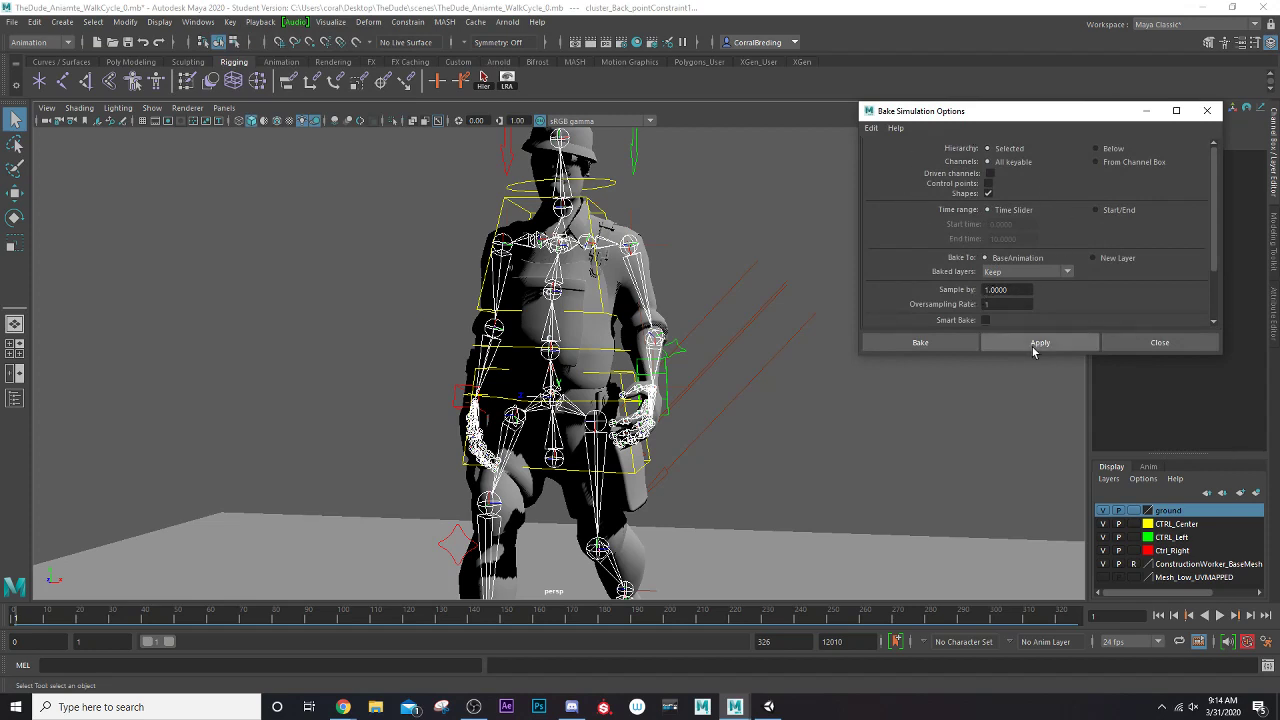
pyautogui.click(934, 347)
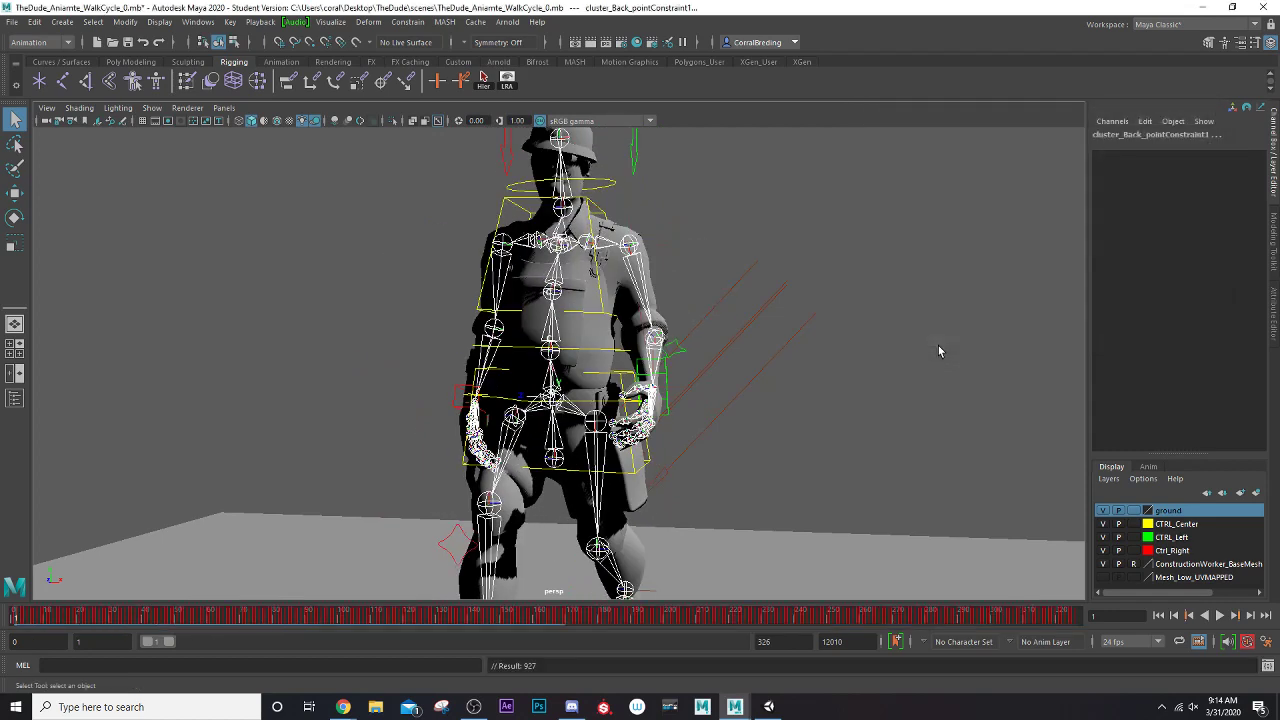
# Step: Check the left knee and right leg joints for baked keys and clear the selection
pyautogui.click(600, 496)
pyautogui.click(615, 577)
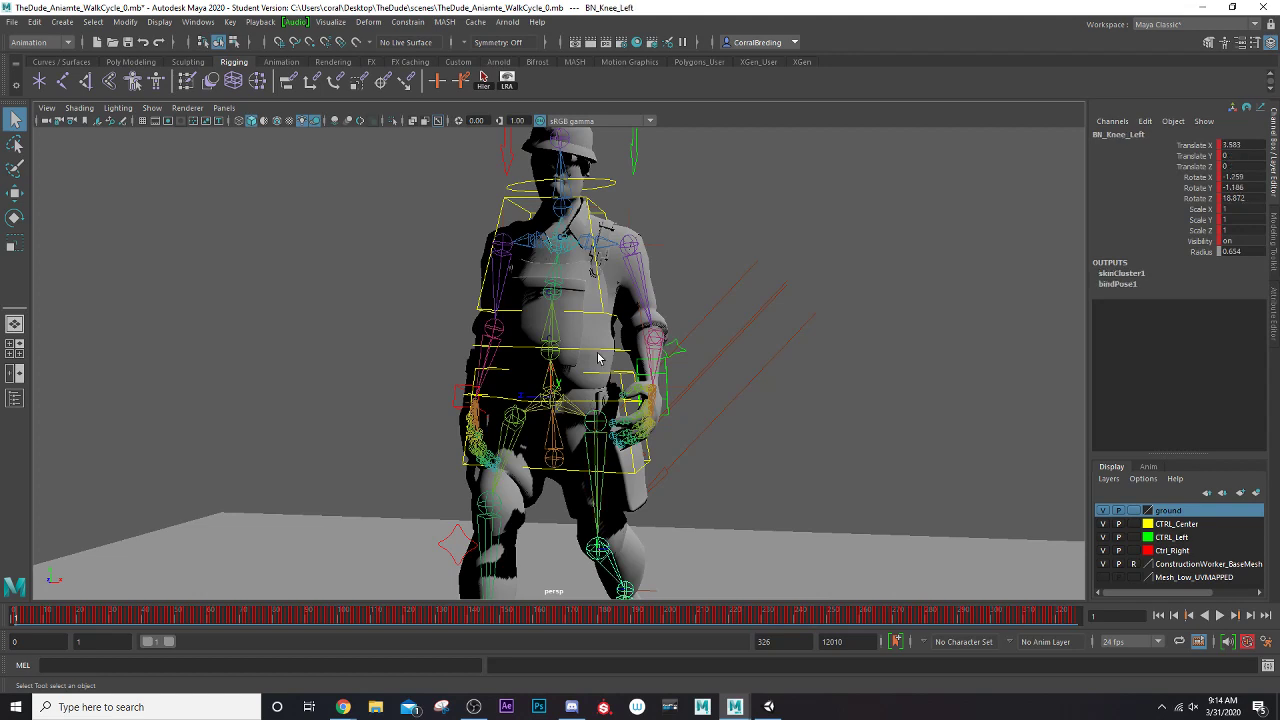
pyautogui.click(507, 437)
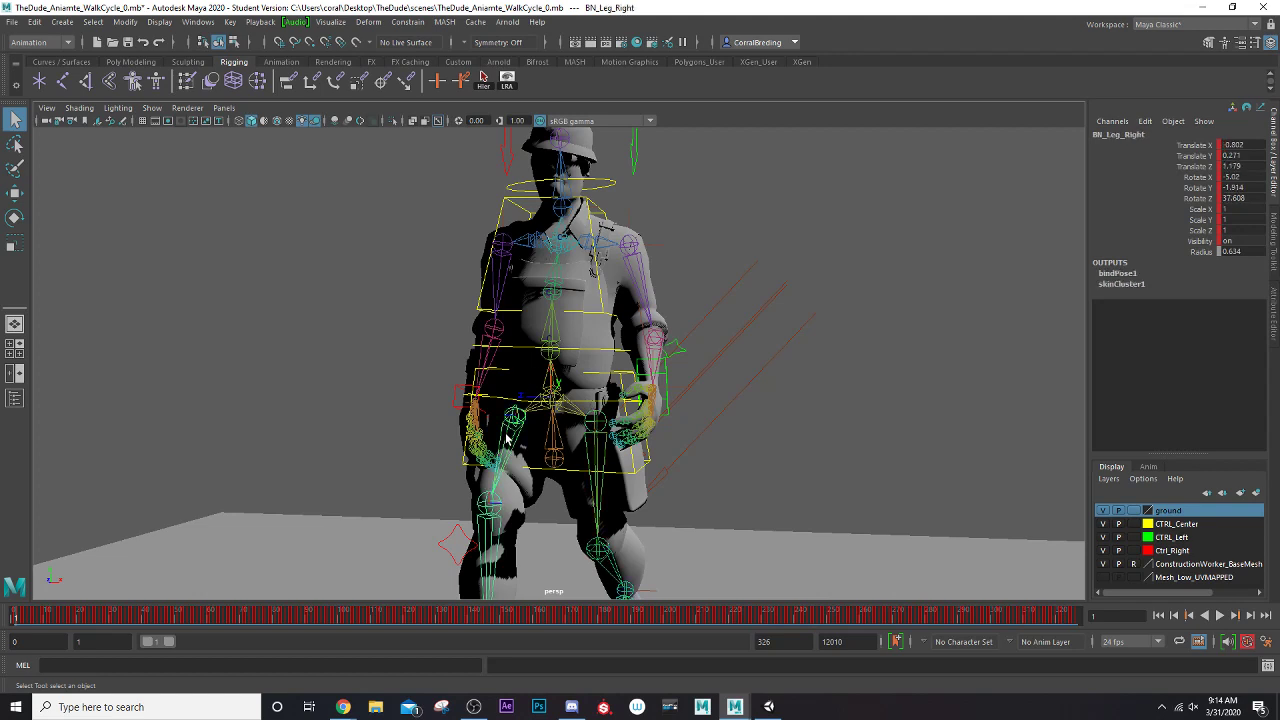
pyautogui.click(590, 366)
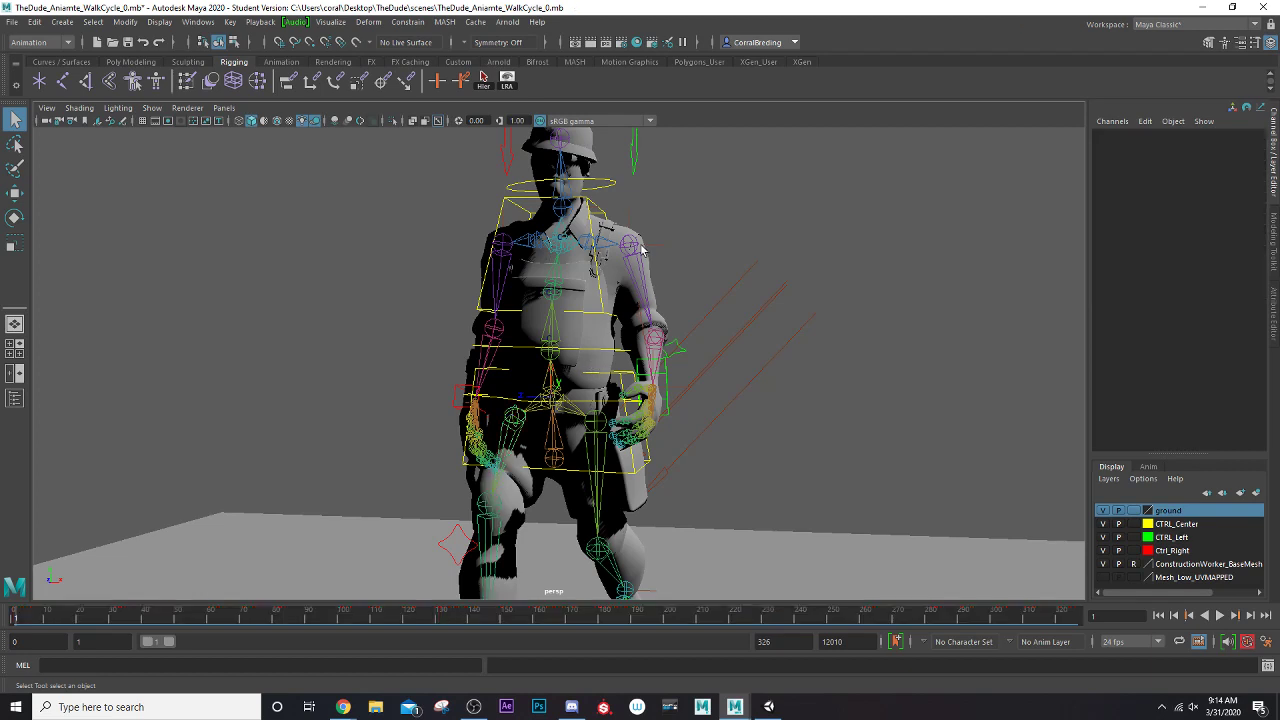
# Step: Make the ConstructionWorker_BaseMesh layer selectable and select the character's mesh together with the full skeleton hierarchy
pyautogui.scroll(-4, 565, 430)
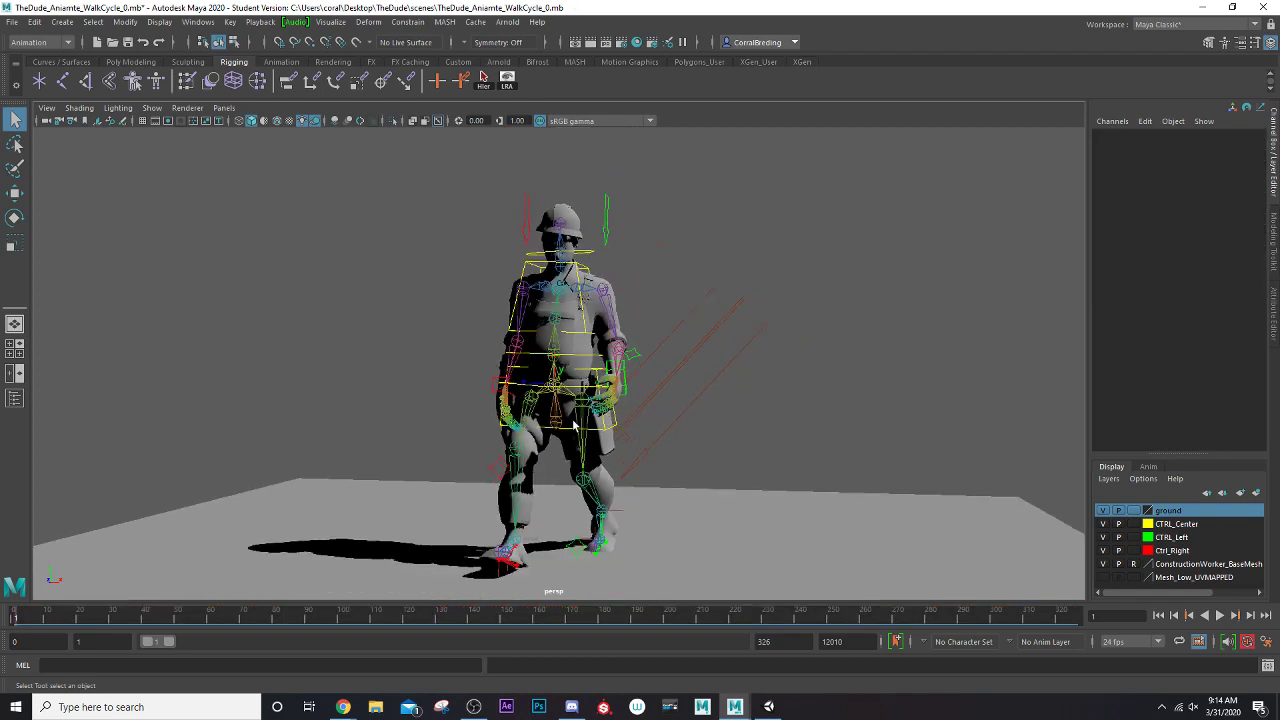
pyautogui.keyDown('alt'); pyautogui.moveTo(443, 372); pyautogui.dragTo(538, 452); pyautogui.keyUp('alt')
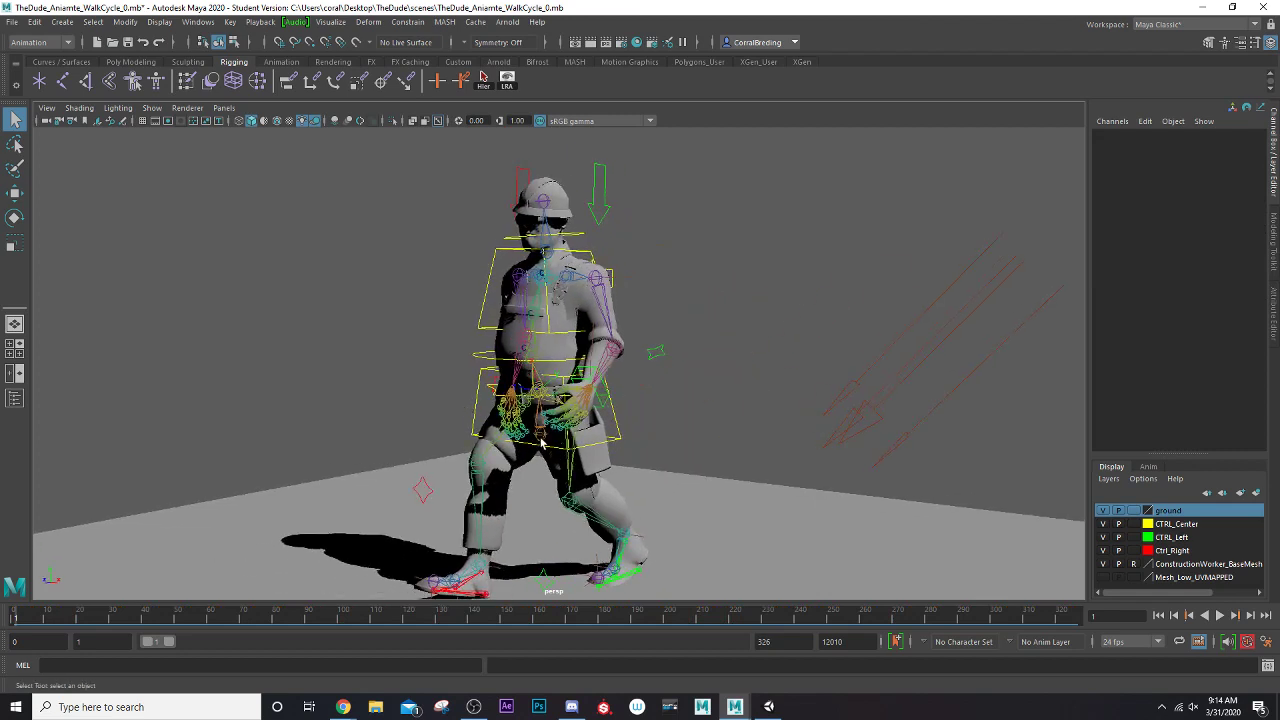
pyautogui.click(540, 443)
pyautogui.click(1134, 564)
pyautogui.click(607, 470)
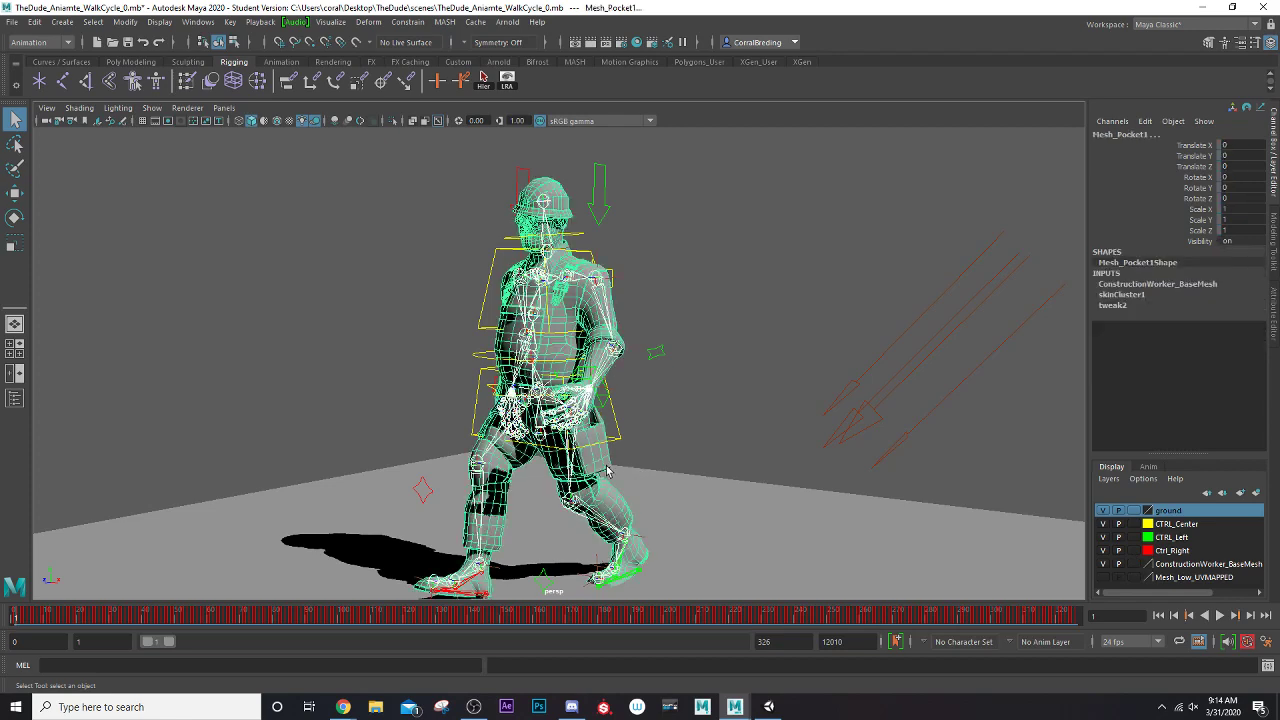
# Step: Start an Export Selection for the character and browse to the C:\Unity\New Unity Project folder
pyautogui.click(12, 23)
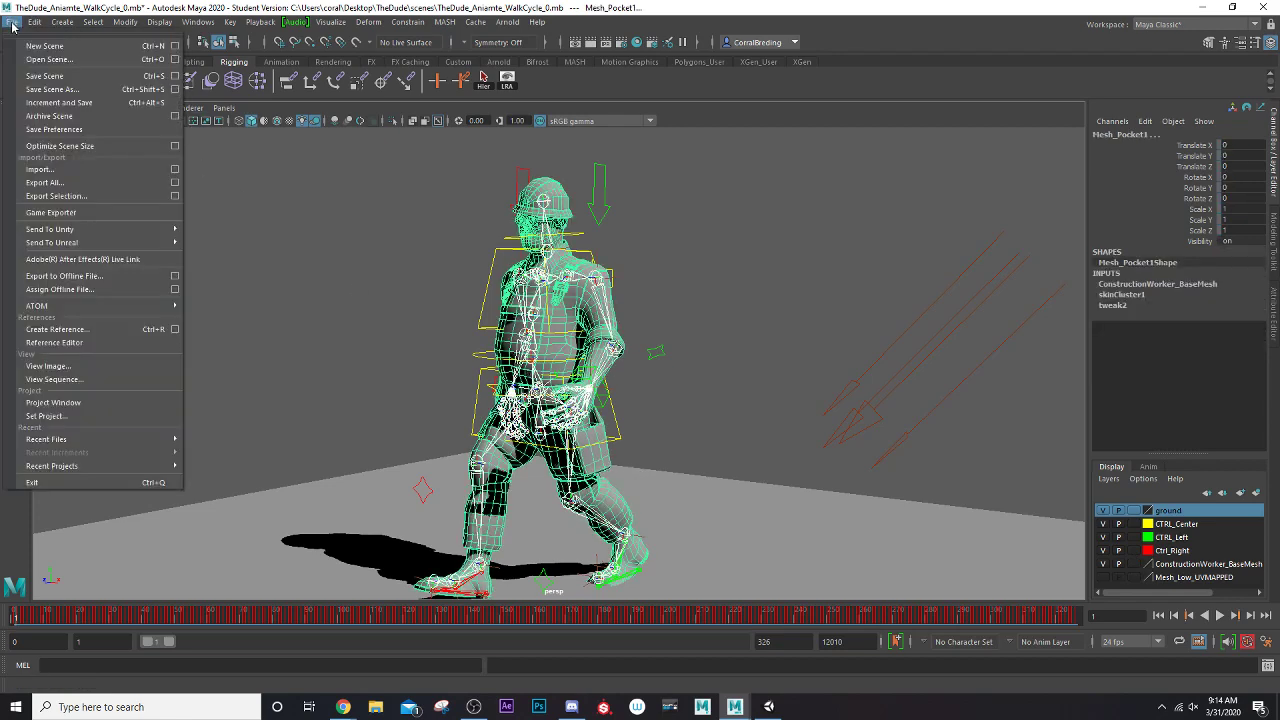
pyautogui.click(56, 196)
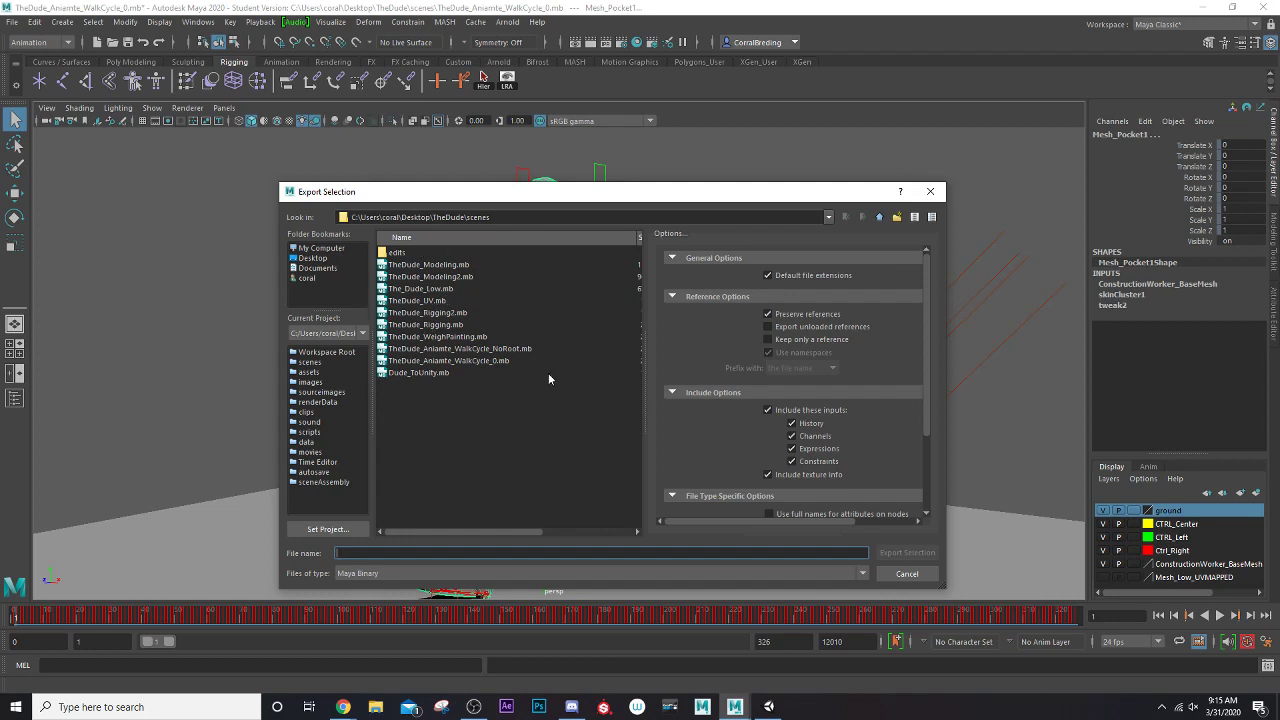
pyautogui.click(314, 250)
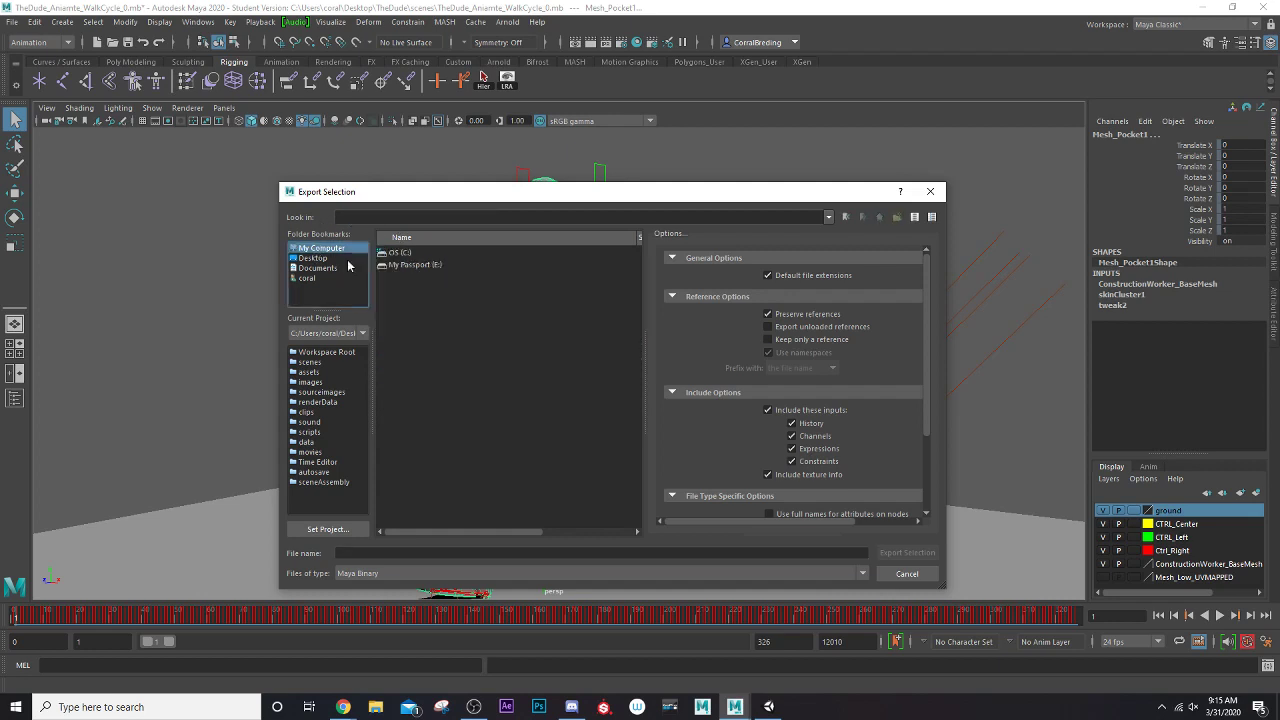
pyautogui.click(410, 255)
pyautogui.doubleClick(406, 255)
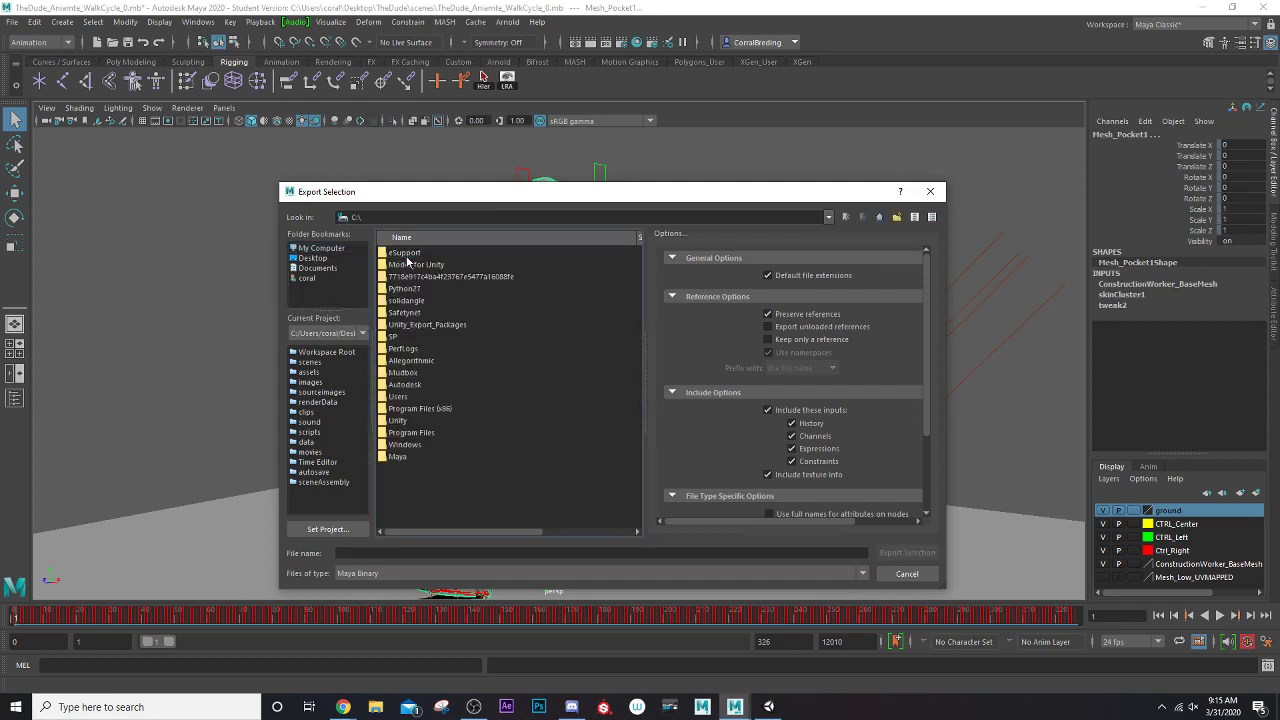
pyautogui.click(405, 420)
pyautogui.doubleClick(405, 420)
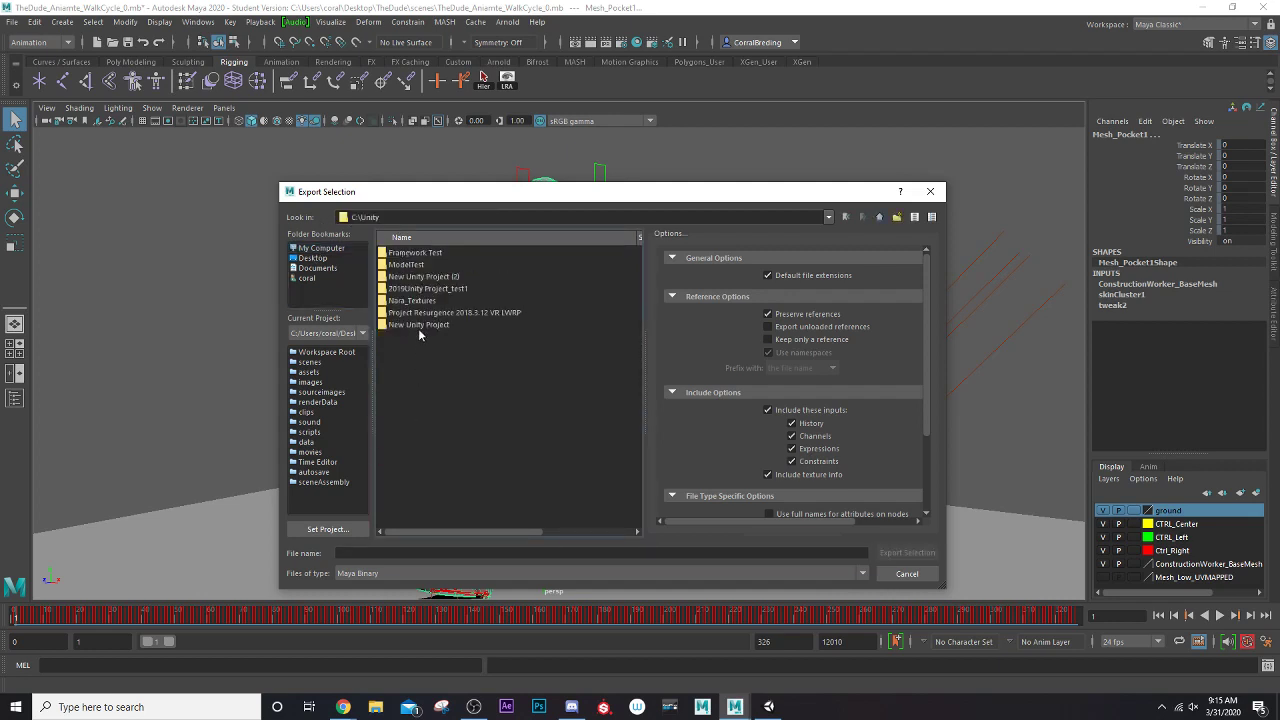
pyautogui.click(416, 325)
pyautogui.click(906, 552)
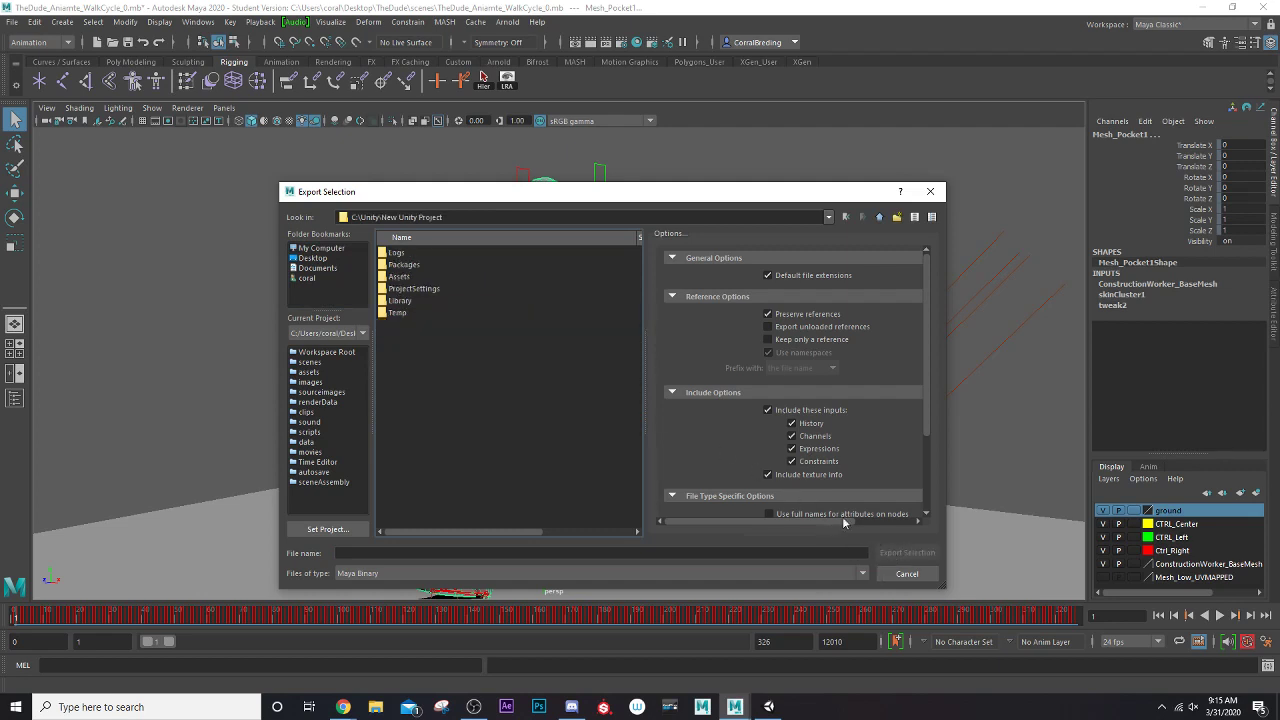
# Step: Set the export destination to the Assets\Models\Lesson folder inside the Unity project
pyautogui.click(404, 277)
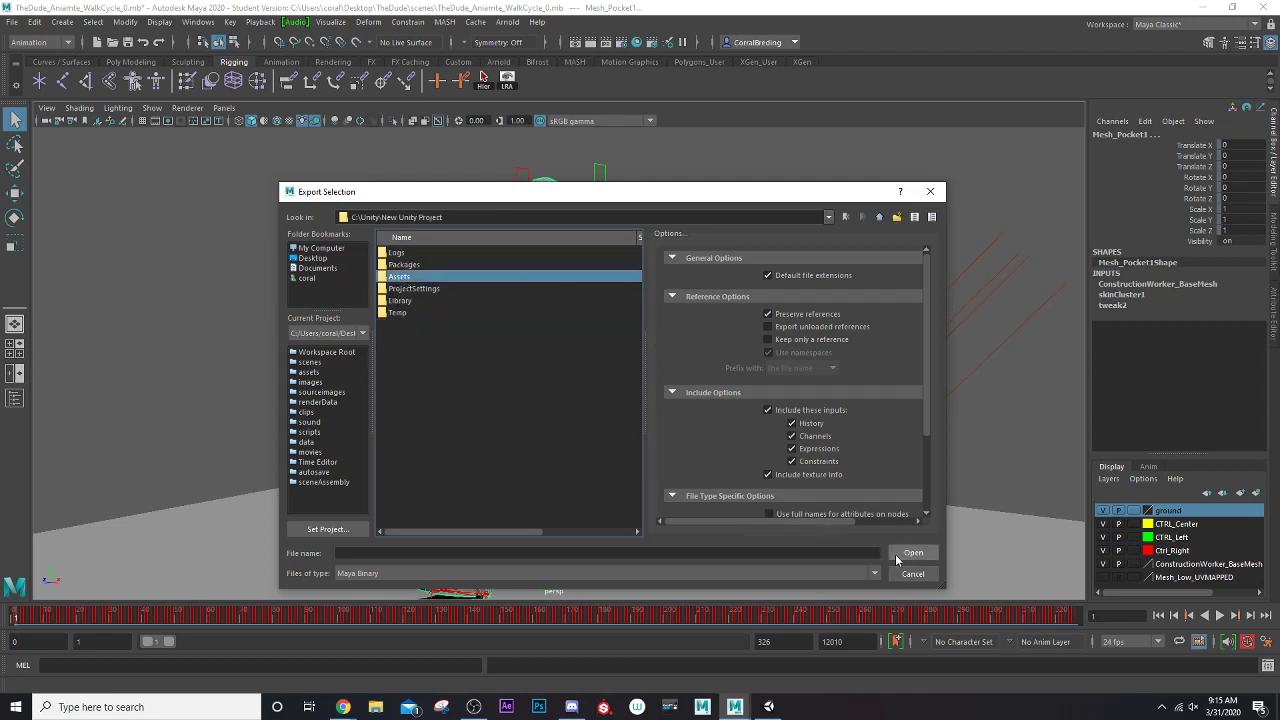
pyautogui.click(906, 552)
pyautogui.click(430, 300)
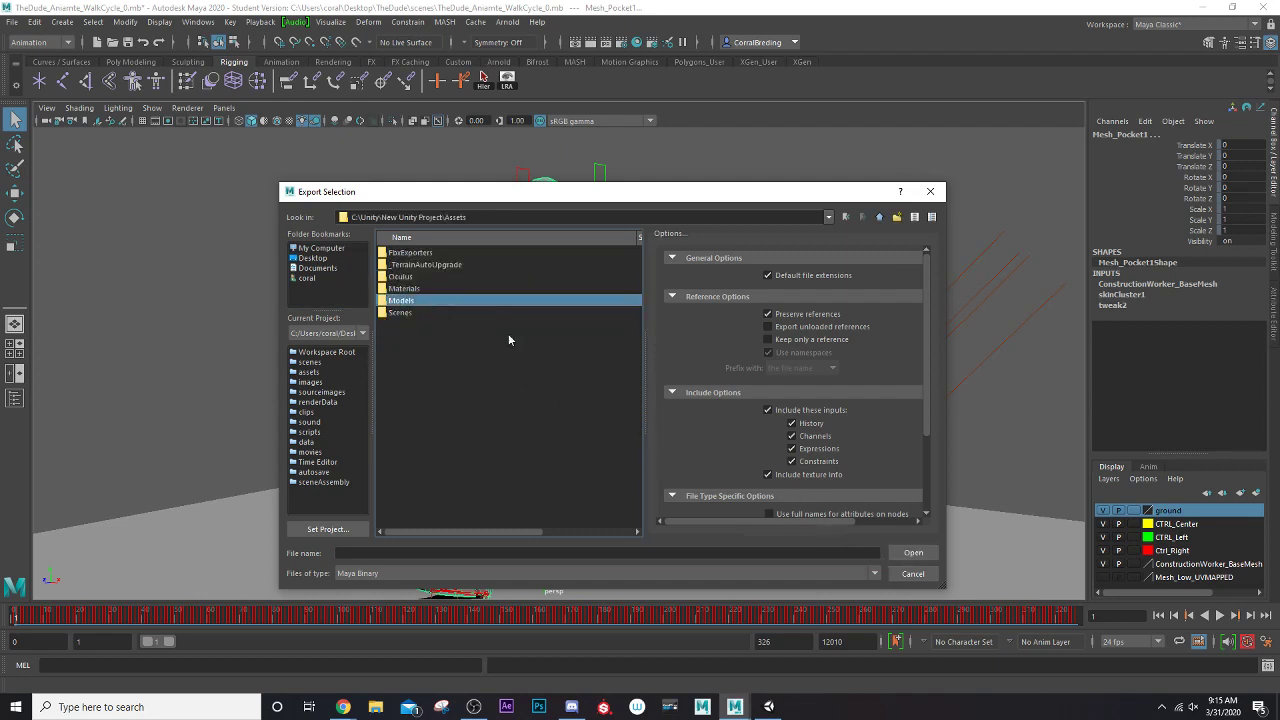
pyautogui.click(906, 552)
pyautogui.click(396, 253)
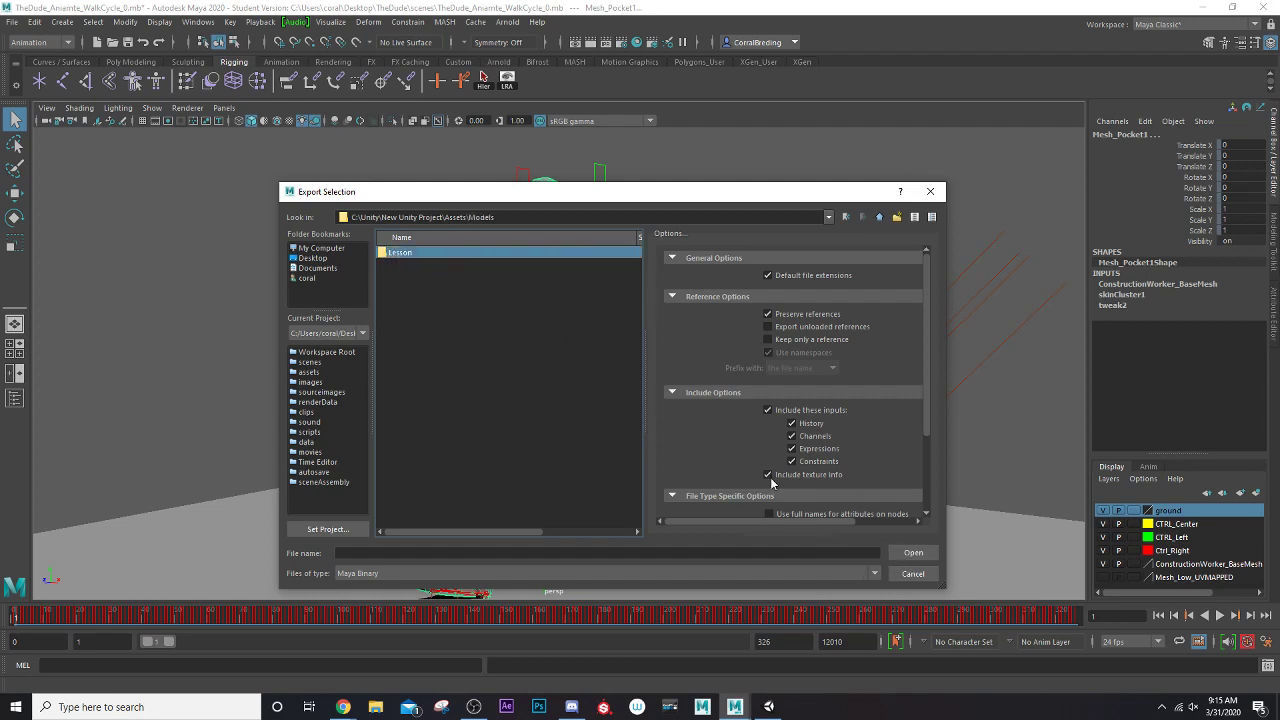
pyautogui.click(902, 553)
# Step: Name the export file TheDude and export the selection as Maya Binary
pyautogui.click(647, 553)
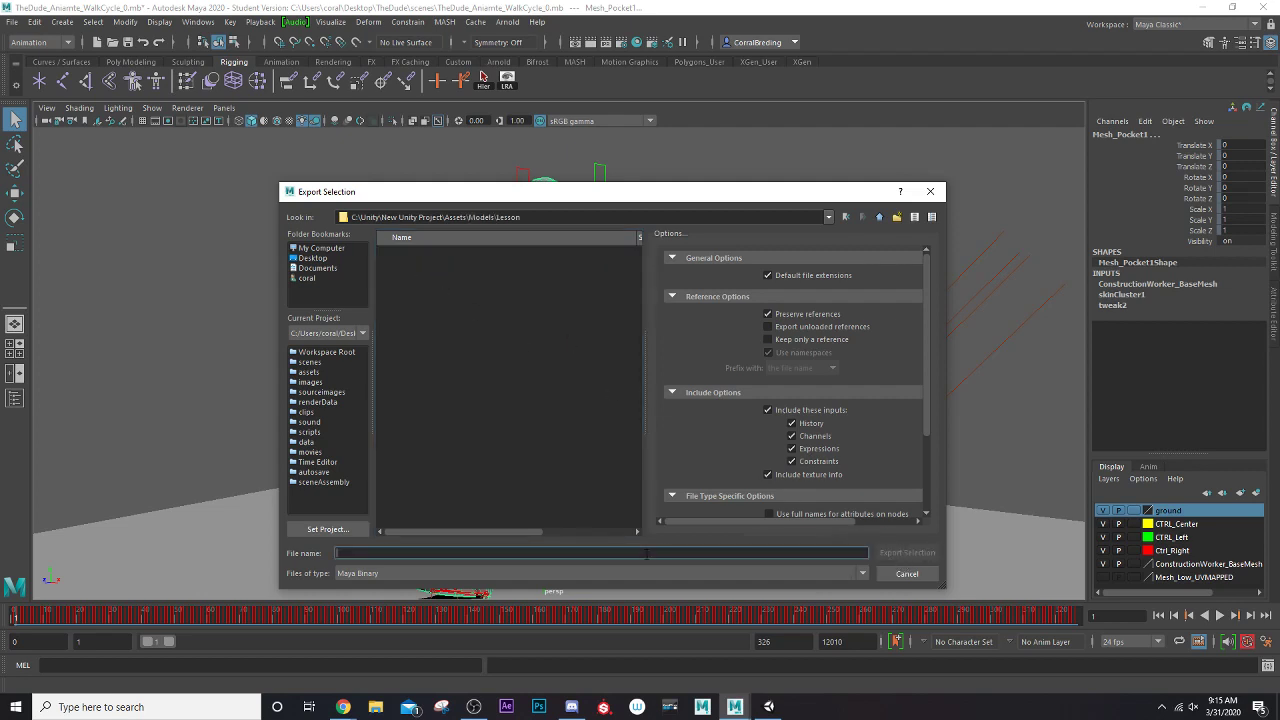
pyautogui.write('l')
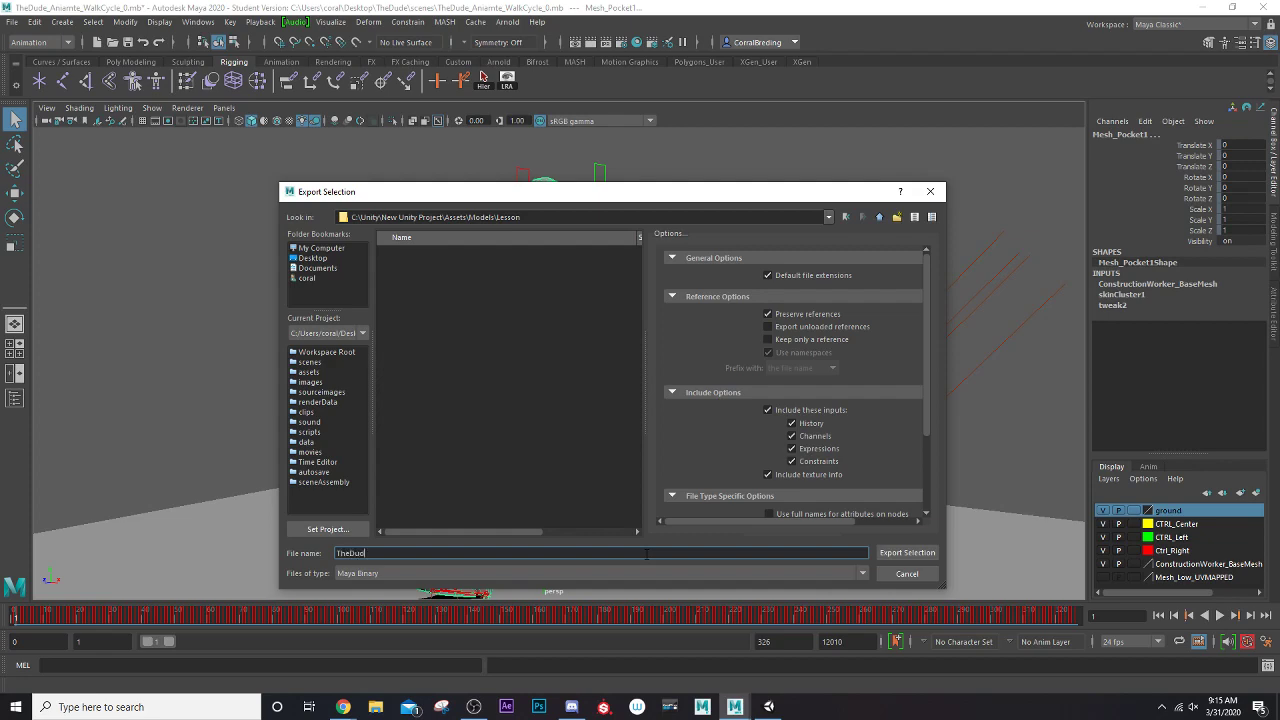
pyautogui.click(914, 555)
pyautogui.click(612, 366)
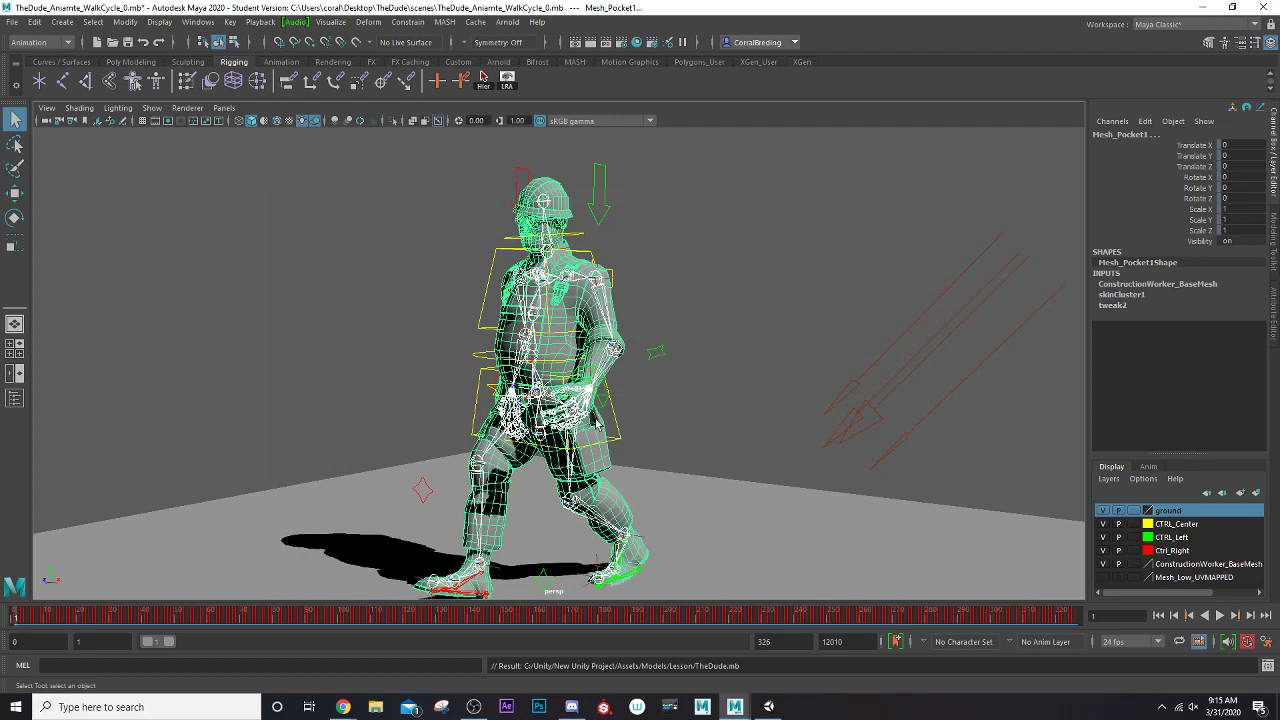
# Step: Switch to Unity and display the import settings of the TheDude model in the Lesson folder
pyautogui.click(767, 707)
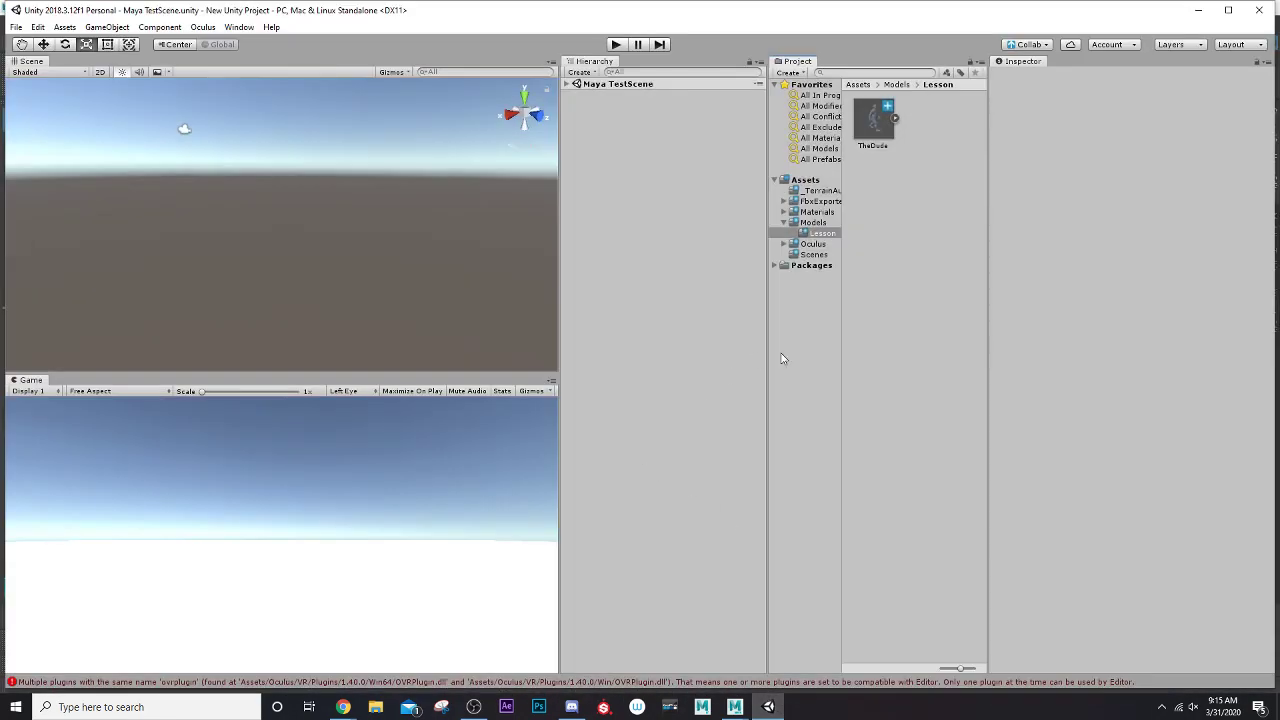
pyautogui.click(868, 124)
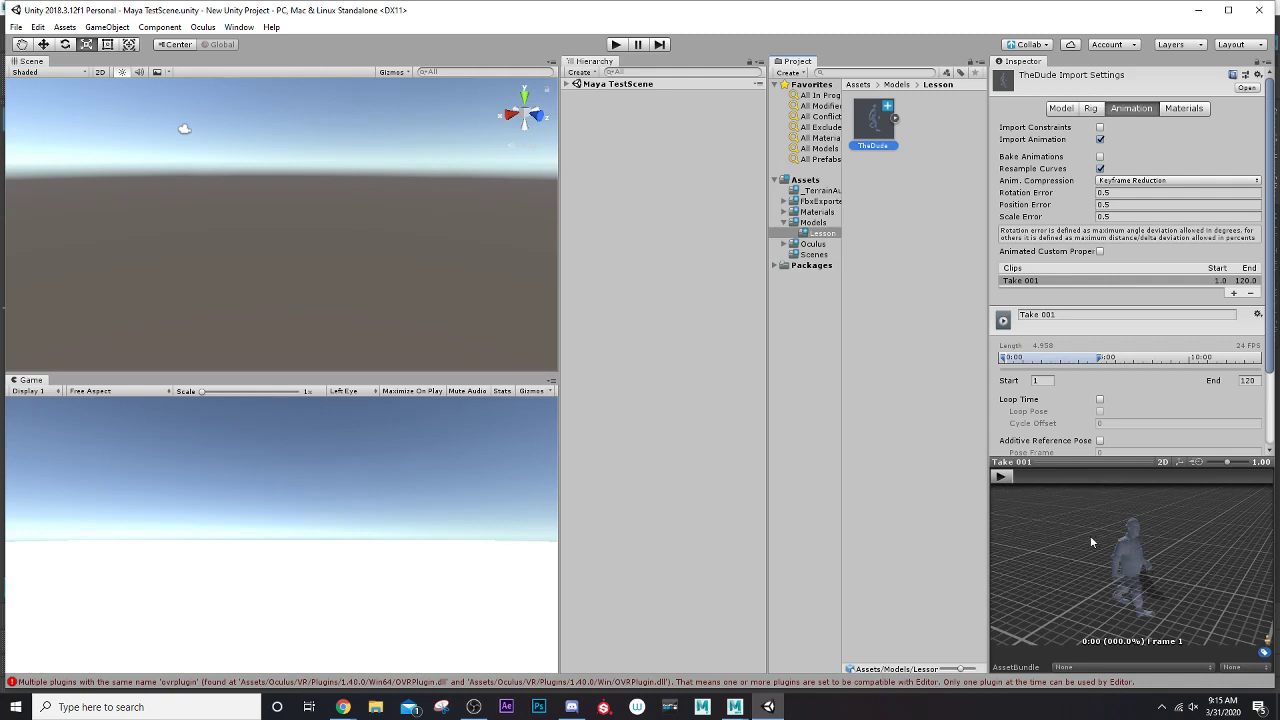
# Step: Play the Take 001 animation preview, and enlarge the inspector and its preview area around the character
pyautogui.click(1002, 477)
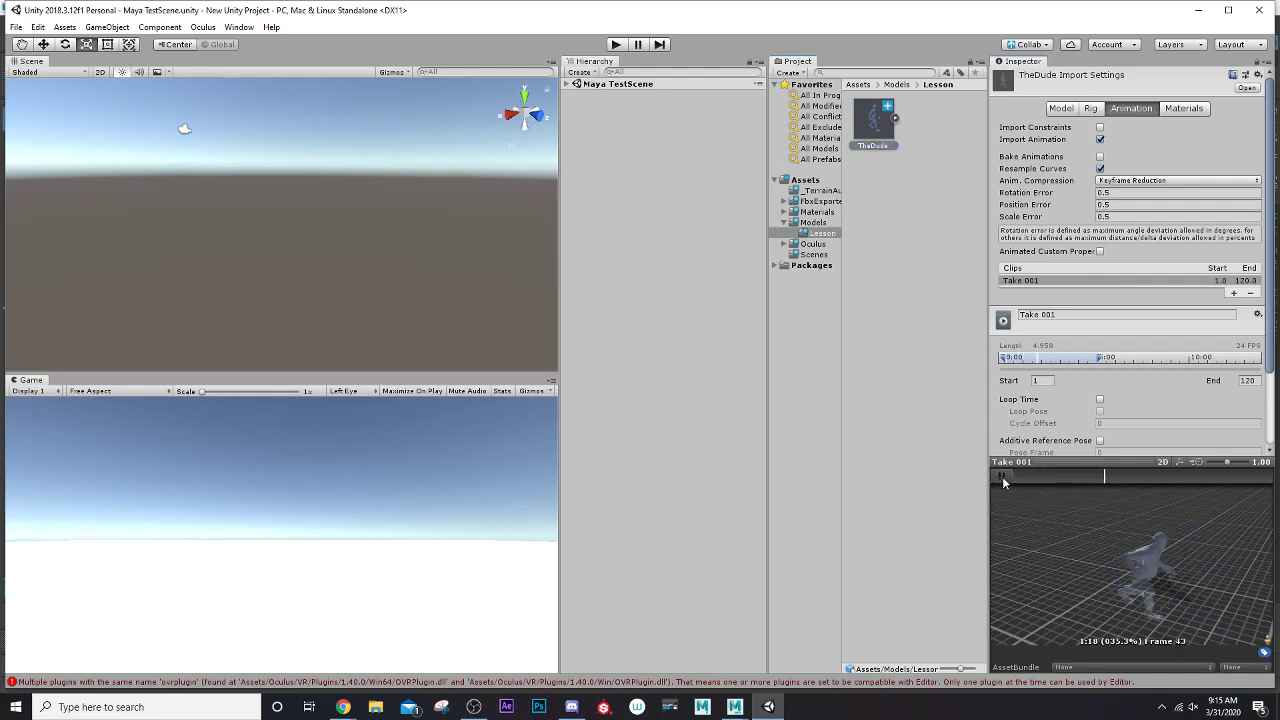
pyautogui.click(1001, 476)
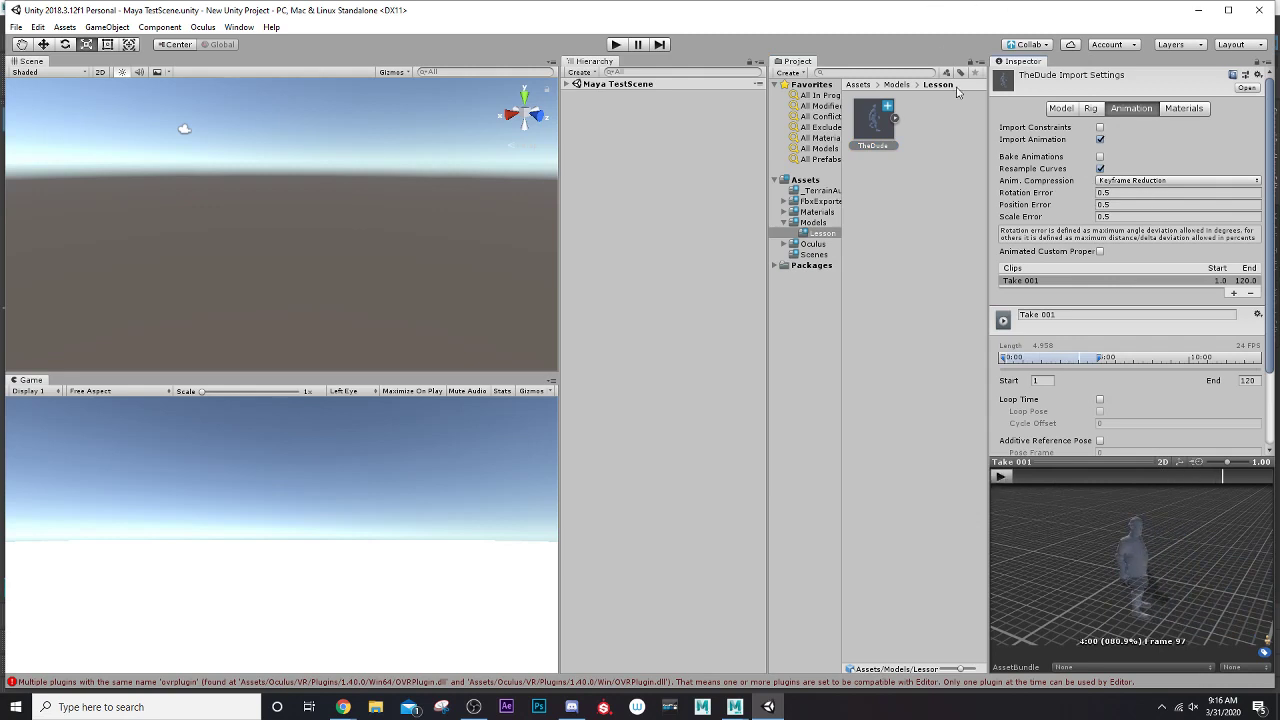
pyautogui.moveTo(985, 329); pyautogui.dragTo(725, 390)
pyautogui.moveTo(909, 457); pyautogui.dragTo(909, 428)
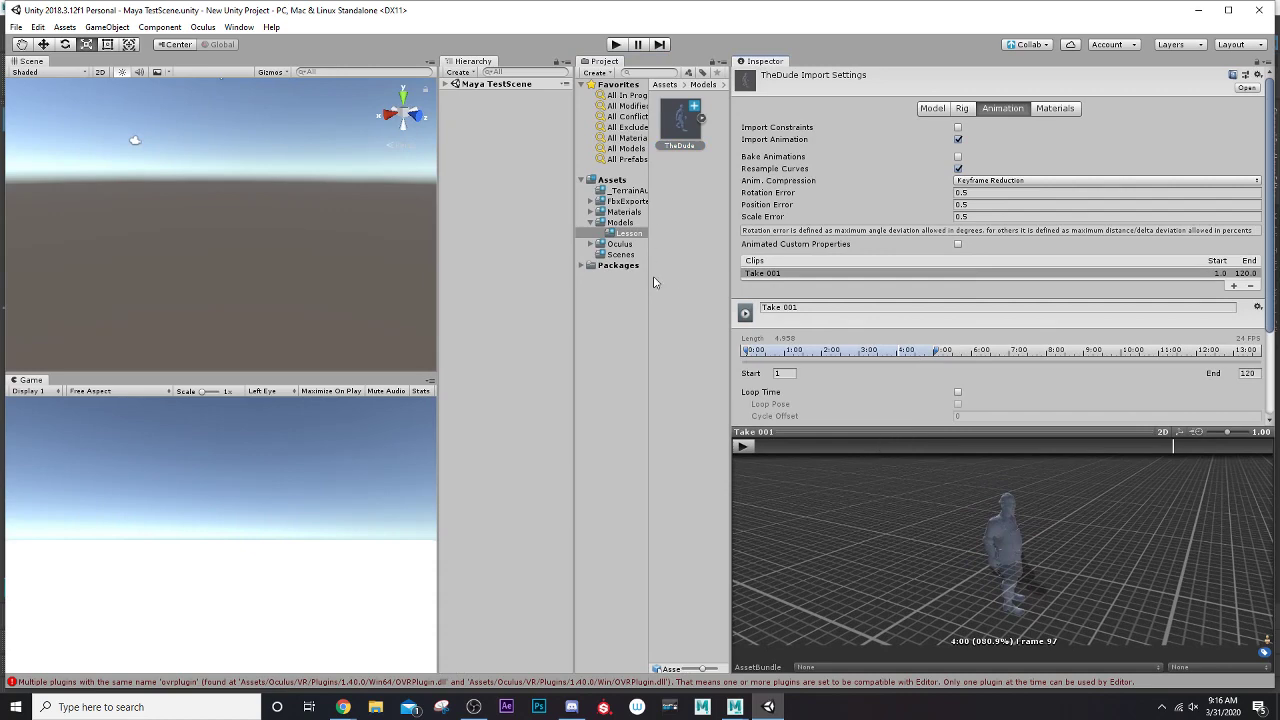
pyautogui.scroll(3, 912, 508)
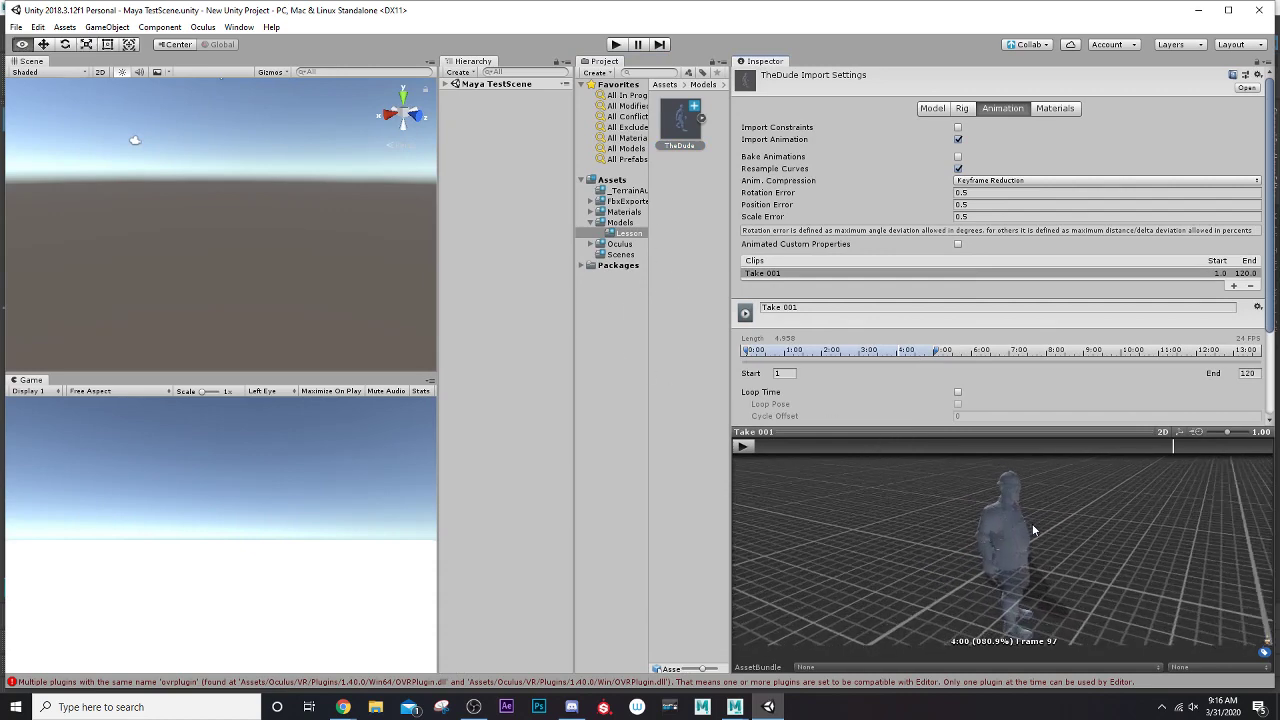
pyautogui.moveTo(921, 433); pyautogui.dragTo(916, 419)
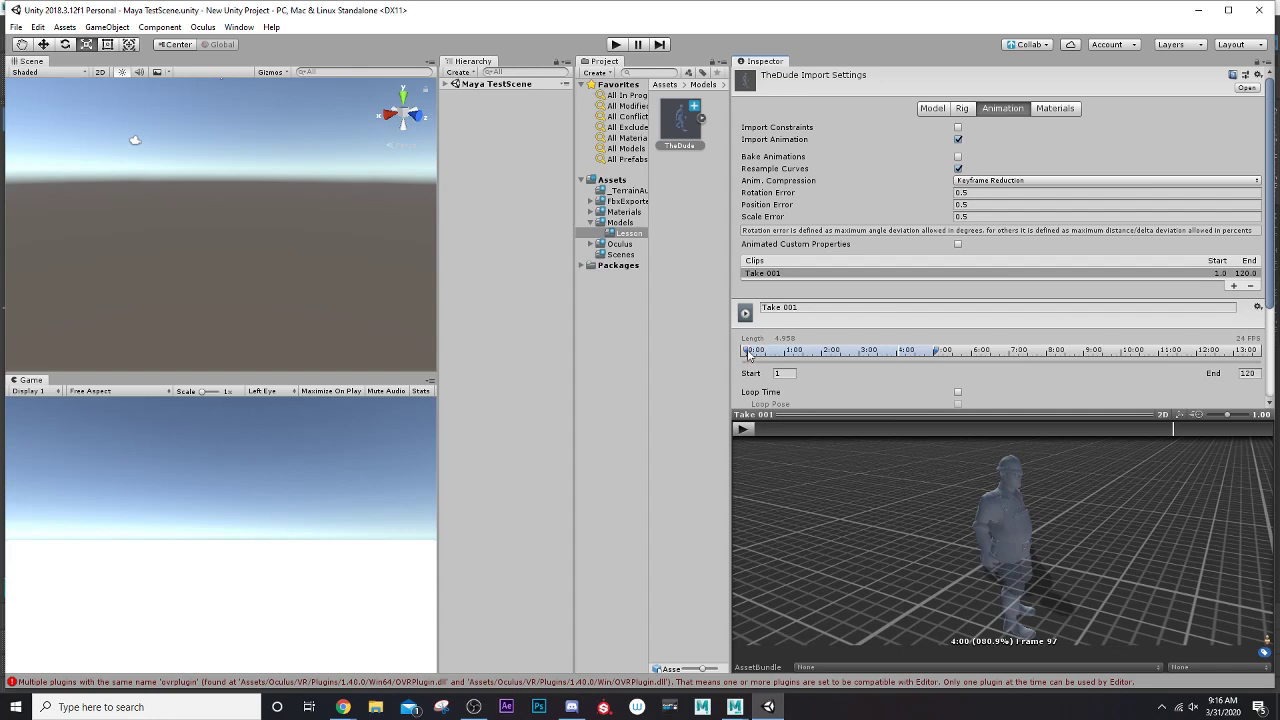
# Step: Scrub through the walk in the preview and set the Take 001 clip's end frame to 30
pyautogui.moveTo(760, 427); pyautogui.dragTo(796, 436)
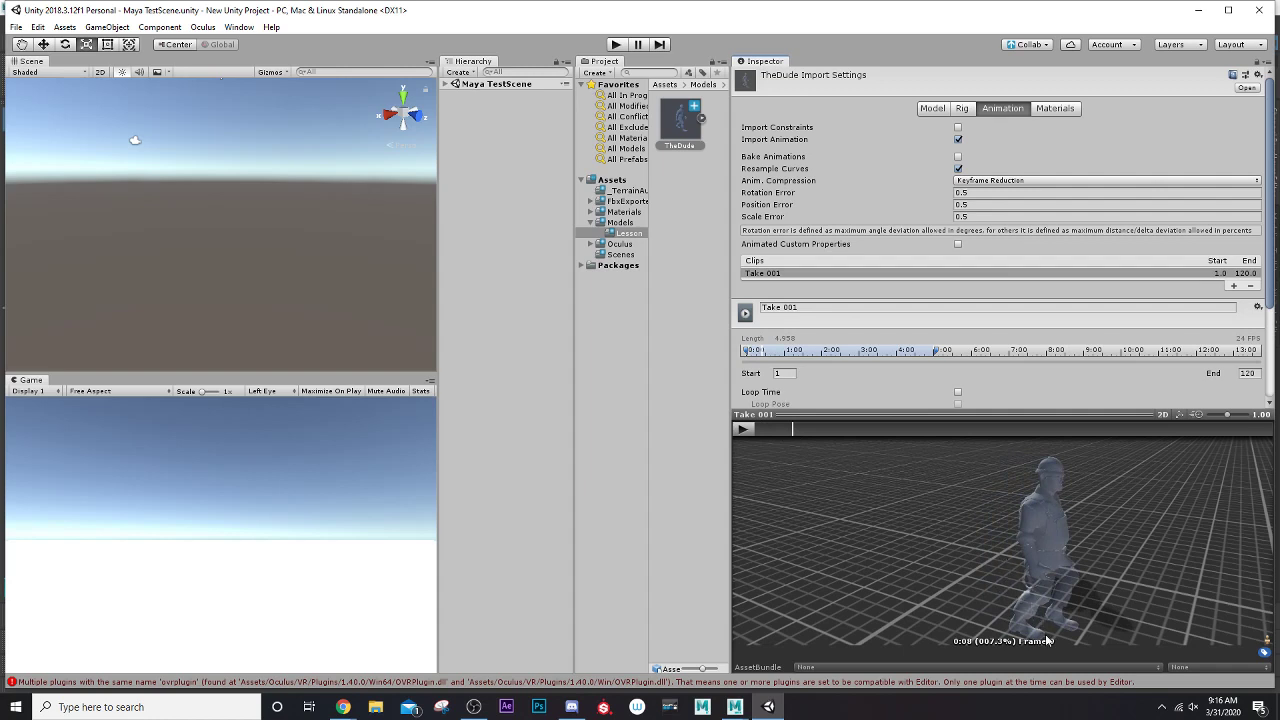
pyautogui.moveTo(802, 435); pyautogui.dragTo(884, 442)
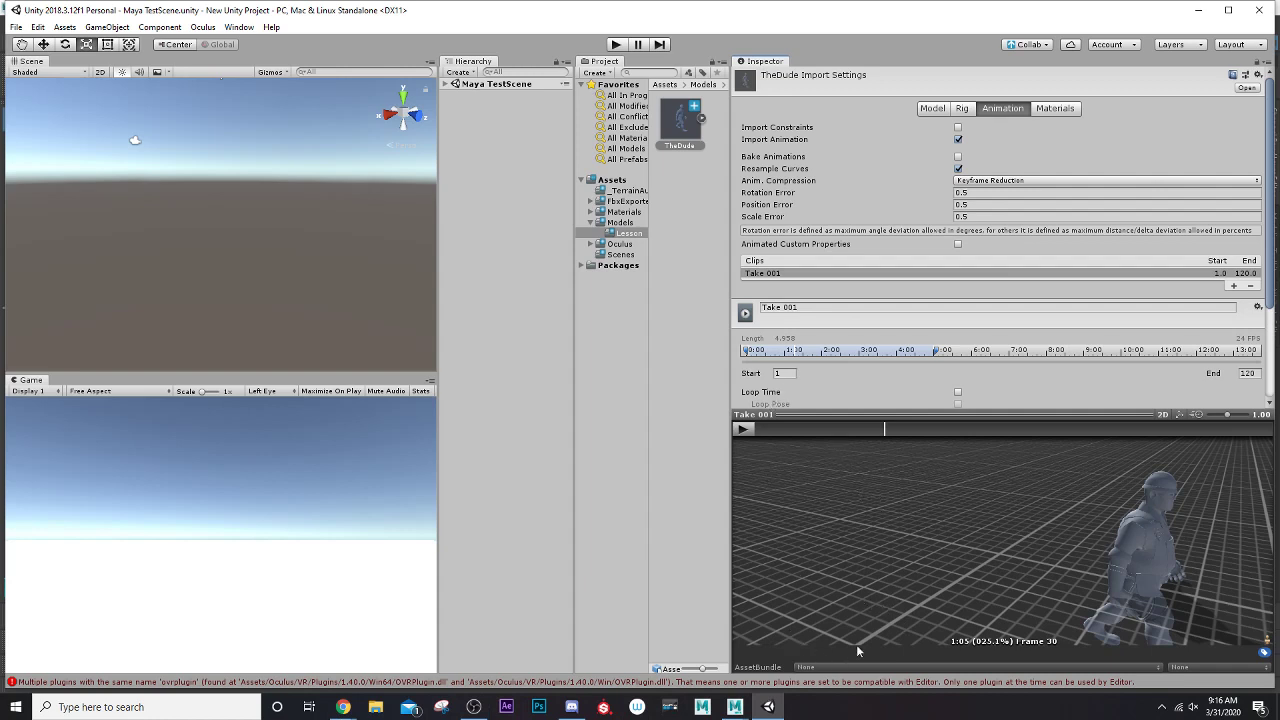
pyautogui.moveTo(874, 430); pyautogui.dragTo(881, 430)
pyautogui.click(1258, 372)
pyautogui.write('30')
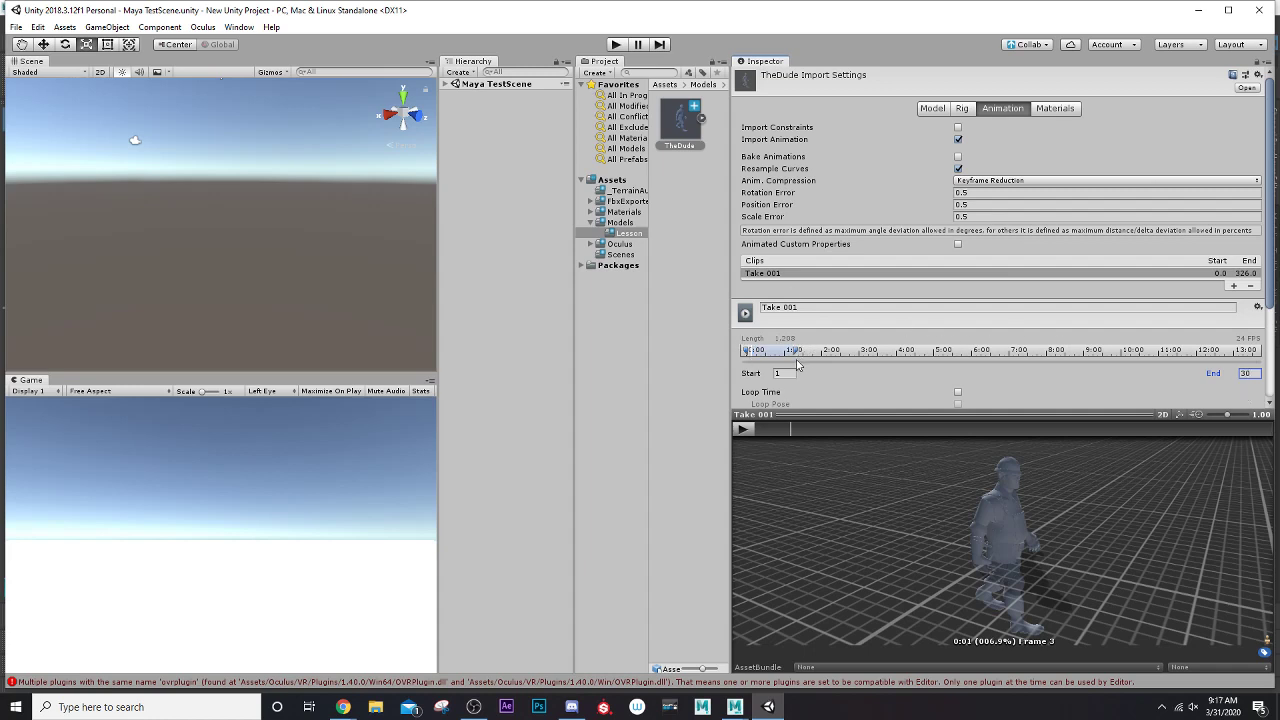
# Step: Rename the Take 001 clip to Dude_Walk and apply the import settings
pyautogui.click(825, 309)
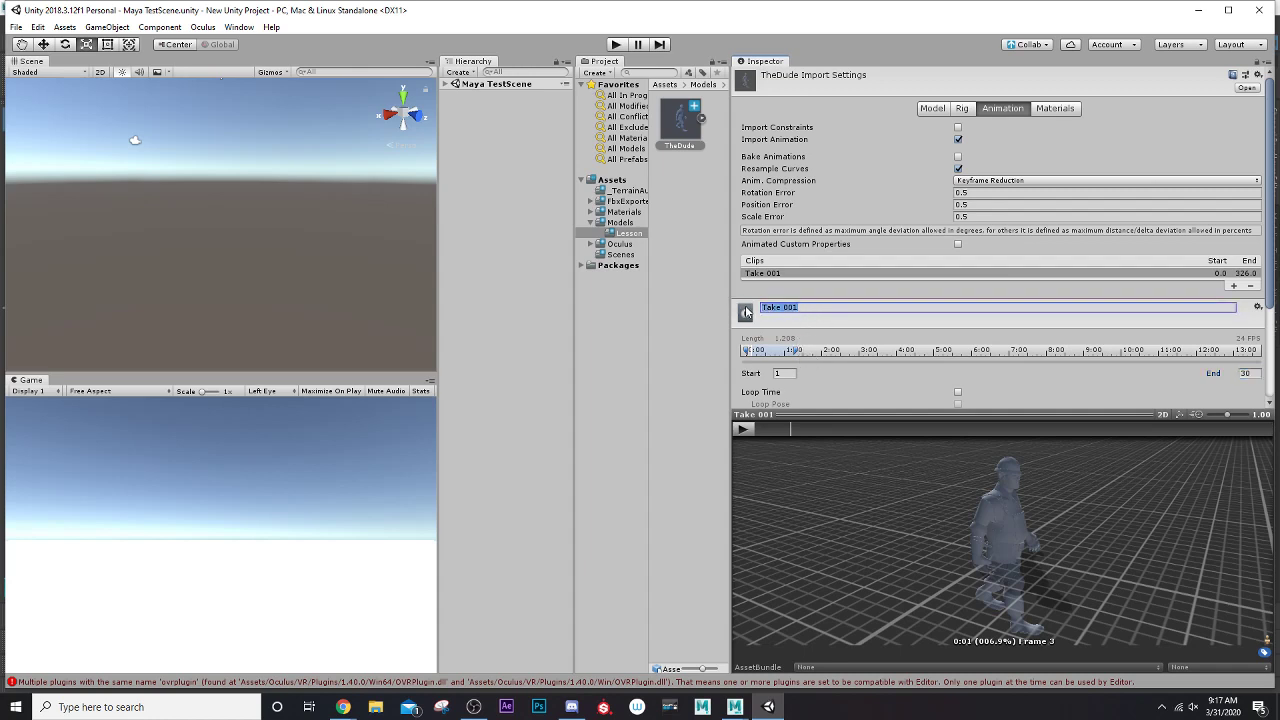
pyautogui.write('Dude_Walk')
pyautogui.press('Return')
pyautogui.scroll(-2, 818, 370)
pyautogui.scroll(-2, 818, 370)
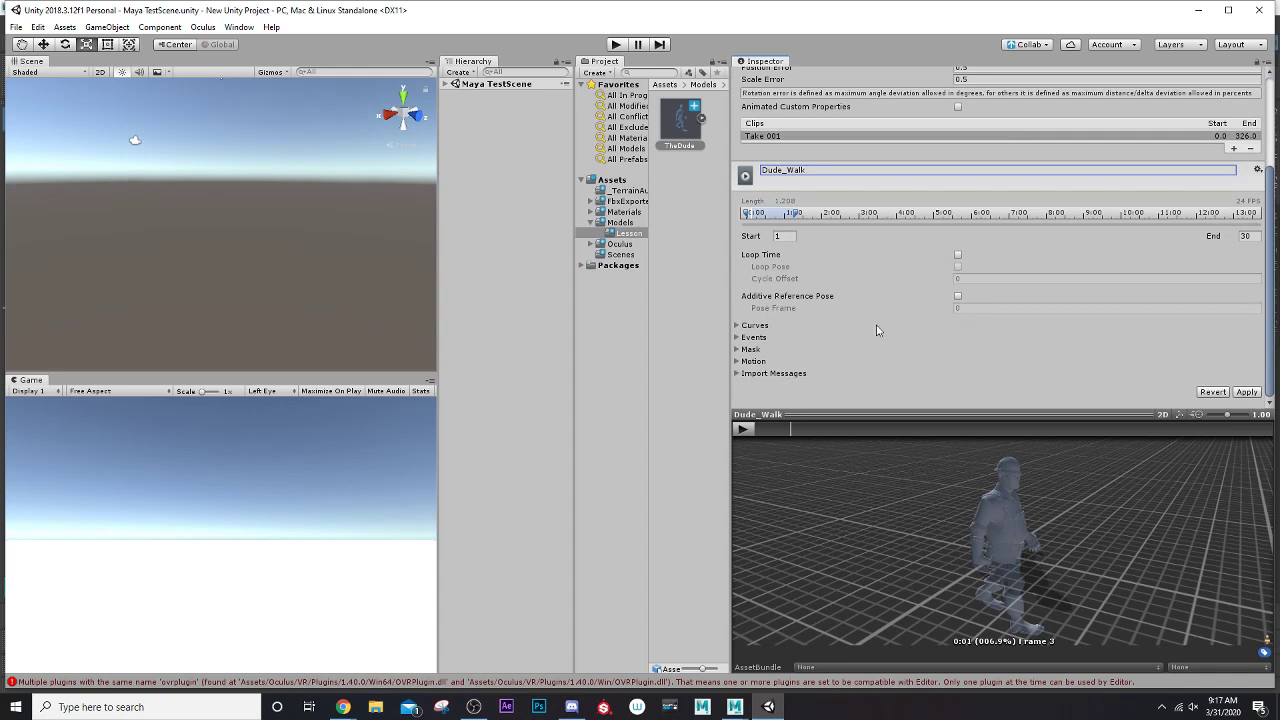
pyautogui.click(1247, 392)
pyautogui.click(1256, 392)
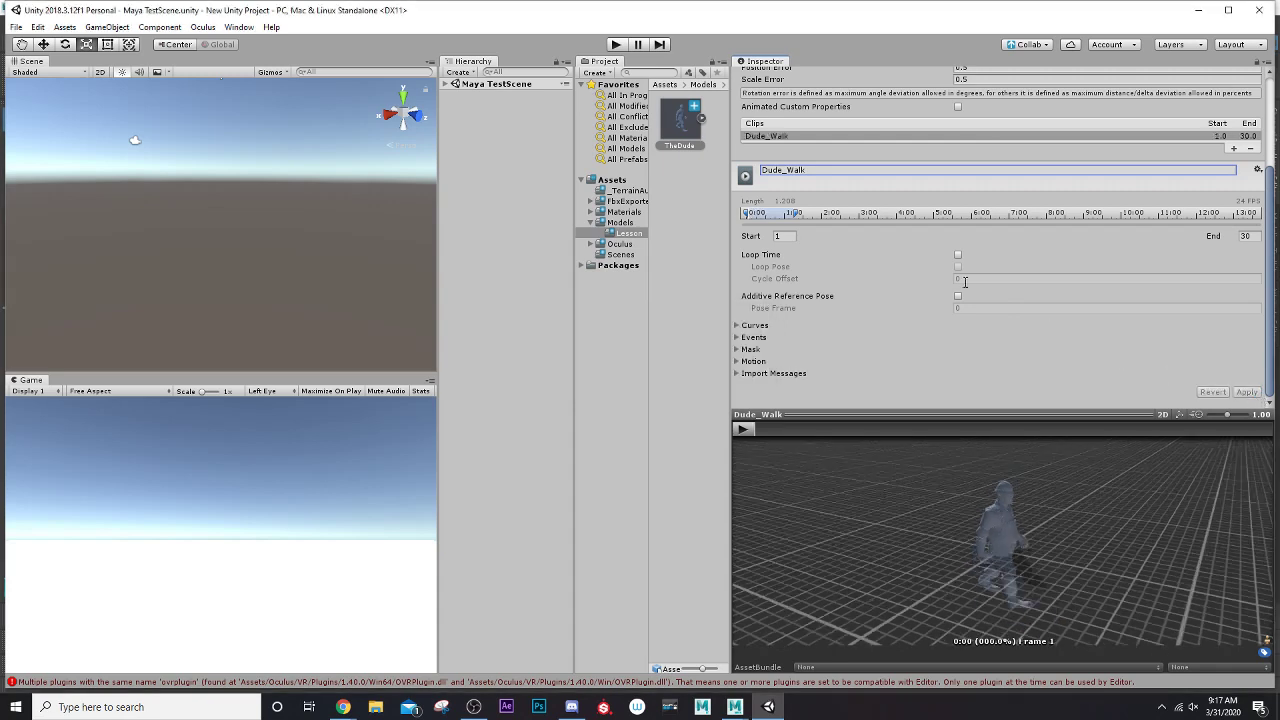
# Step: Expand TheDude model's contents in the Lesson folder to check for the Dude_Walk clip, and collapse them again
pyautogui.click(702, 118)
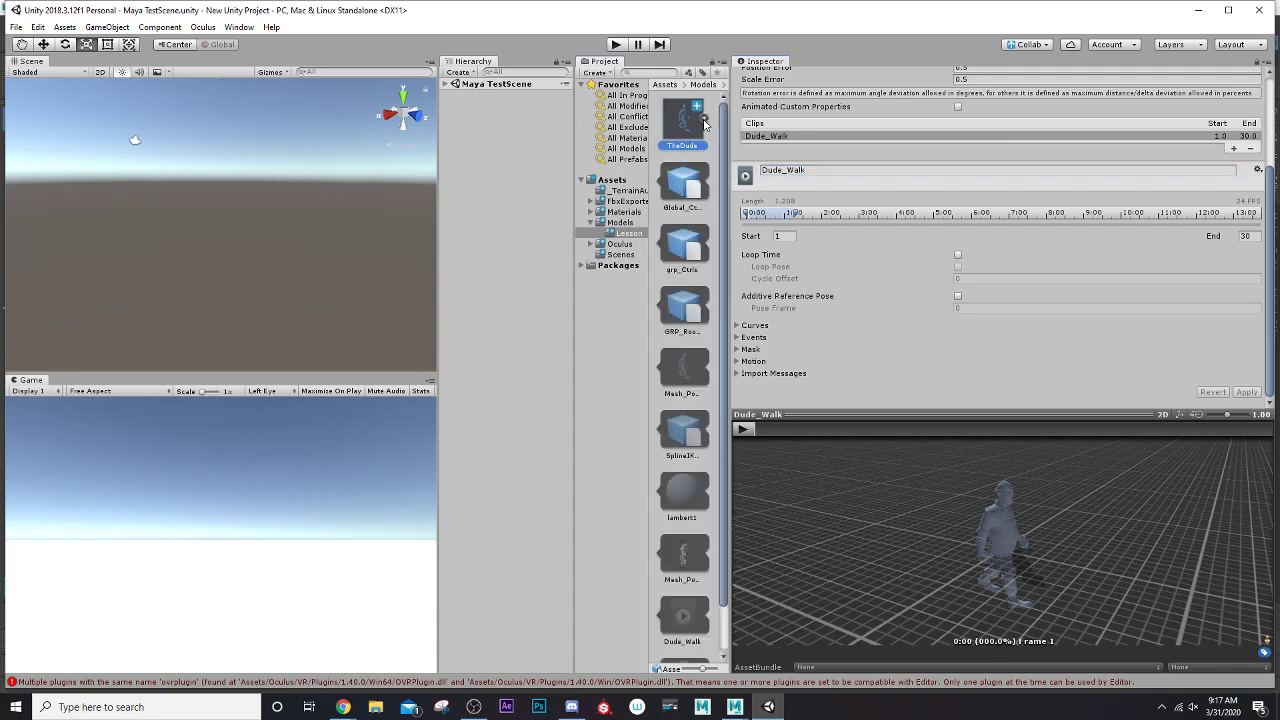
pyautogui.scroll(-2, 710, 490)
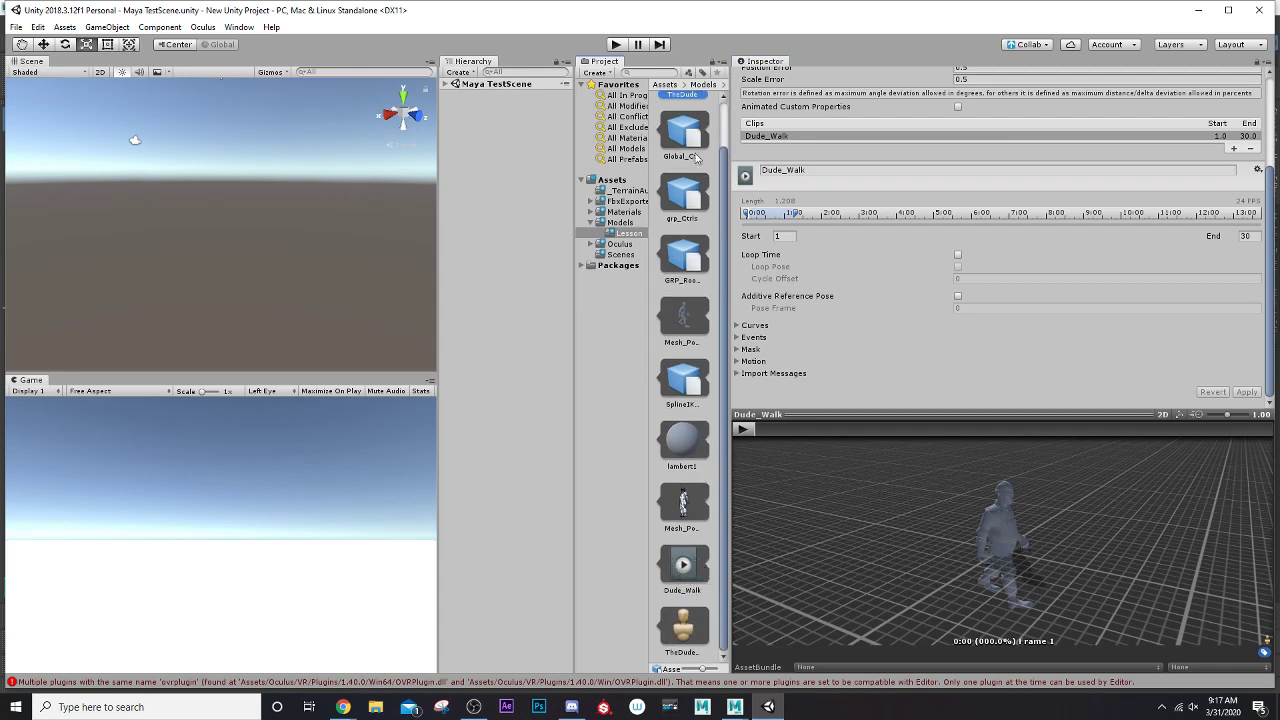
pyautogui.scroll(2, 662, 188)
pyautogui.click(703, 118)
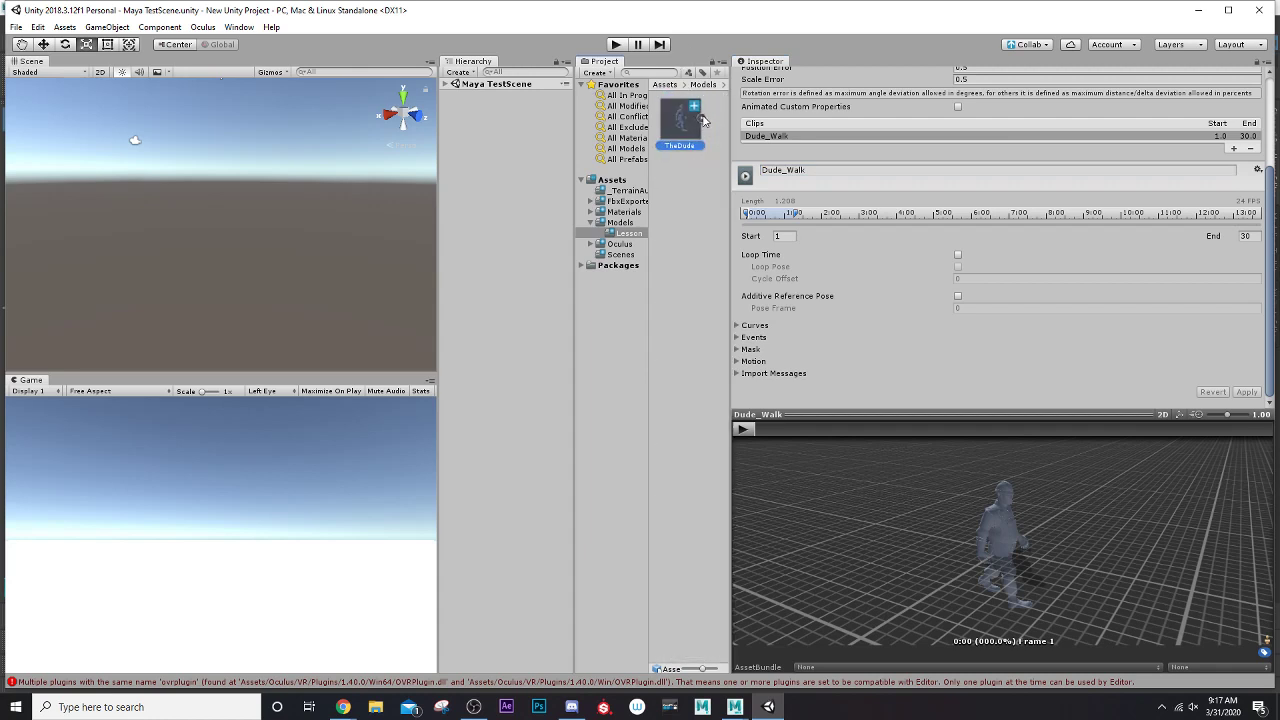
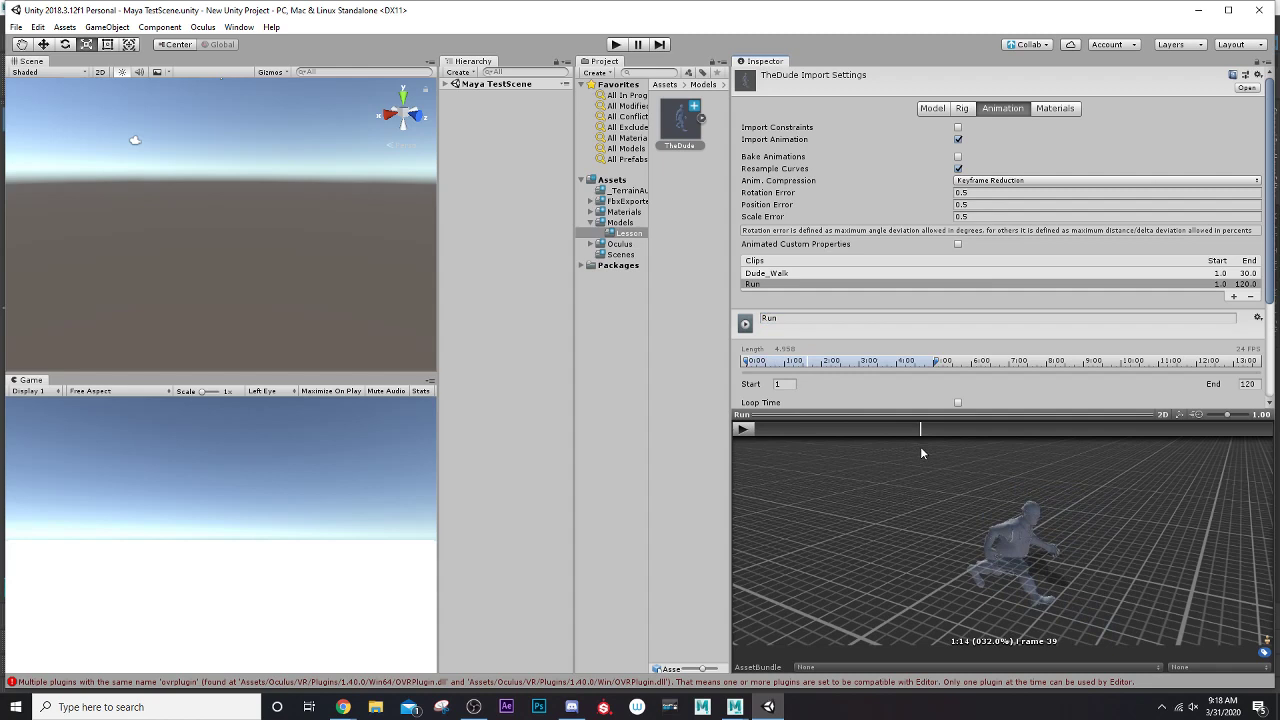
# Step: Scrub through the Run clip and set its range from frame 40 to frame 60
pyautogui.moveTo(921, 449); pyautogui.dragTo(1013, 455)
pyautogui.click(776, 385)
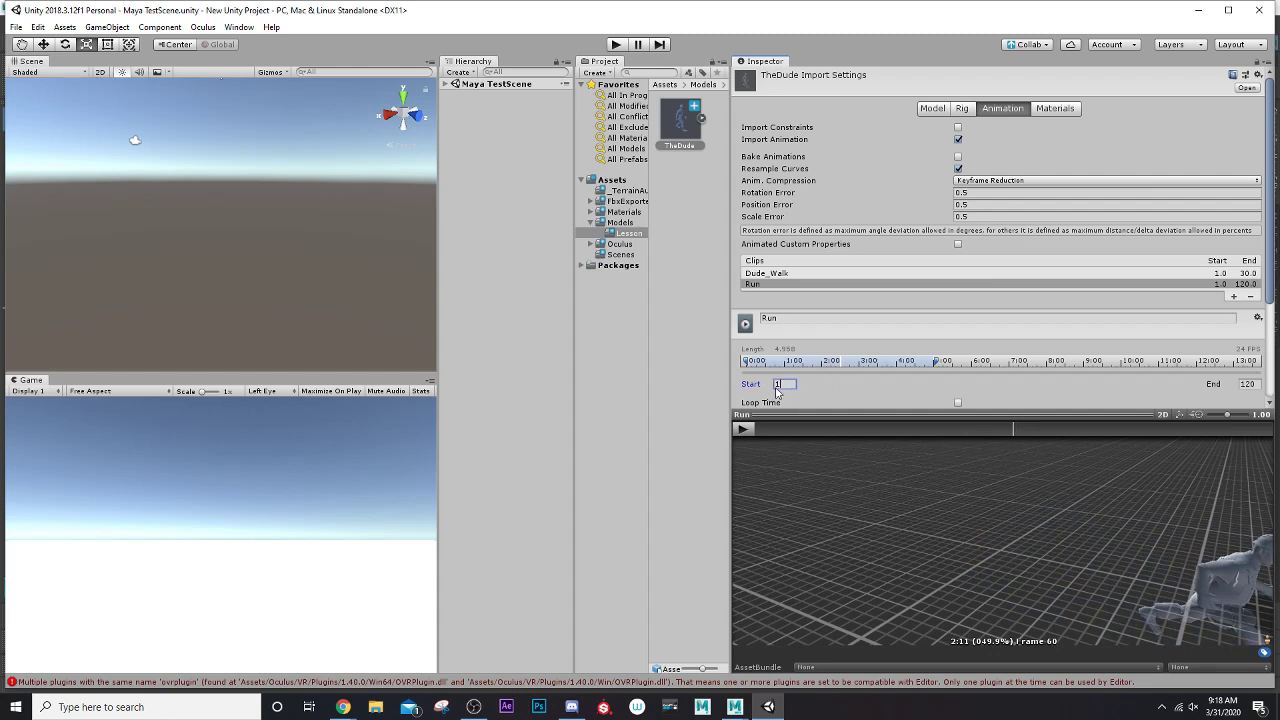
pyautogui.write('40')
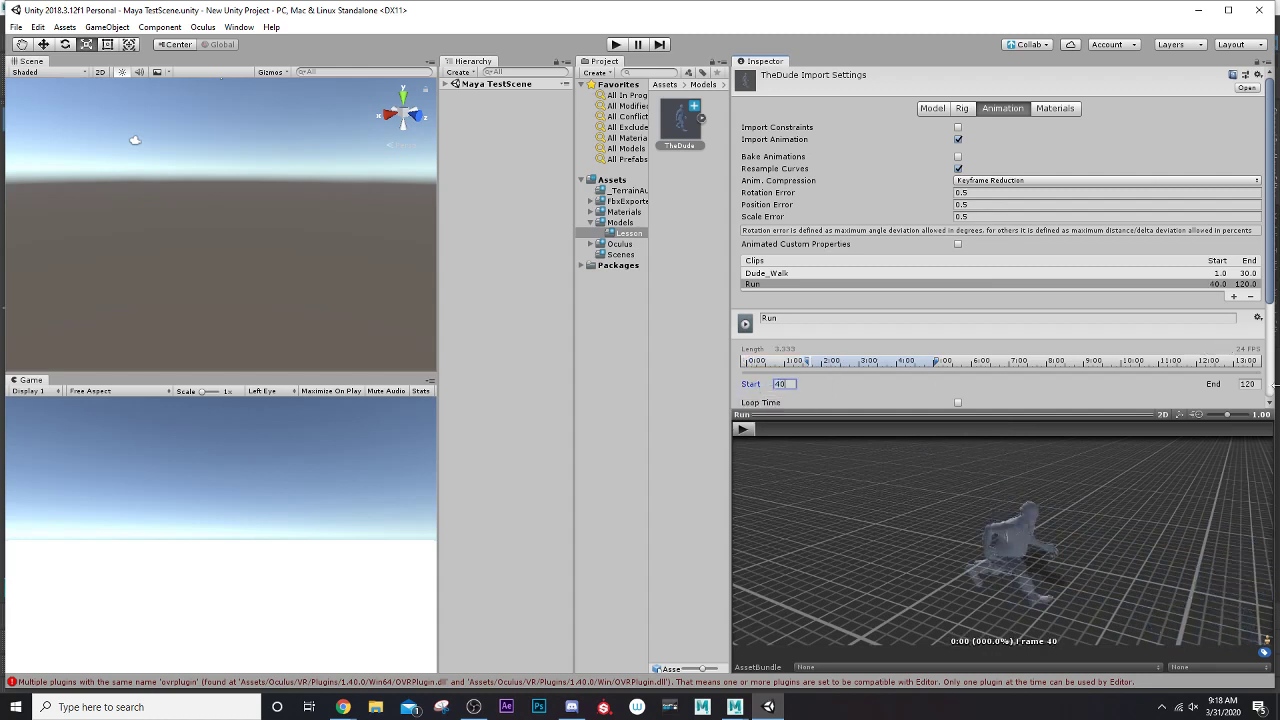
pyautogui.click(1250, 384)
pyautogui.write('60')
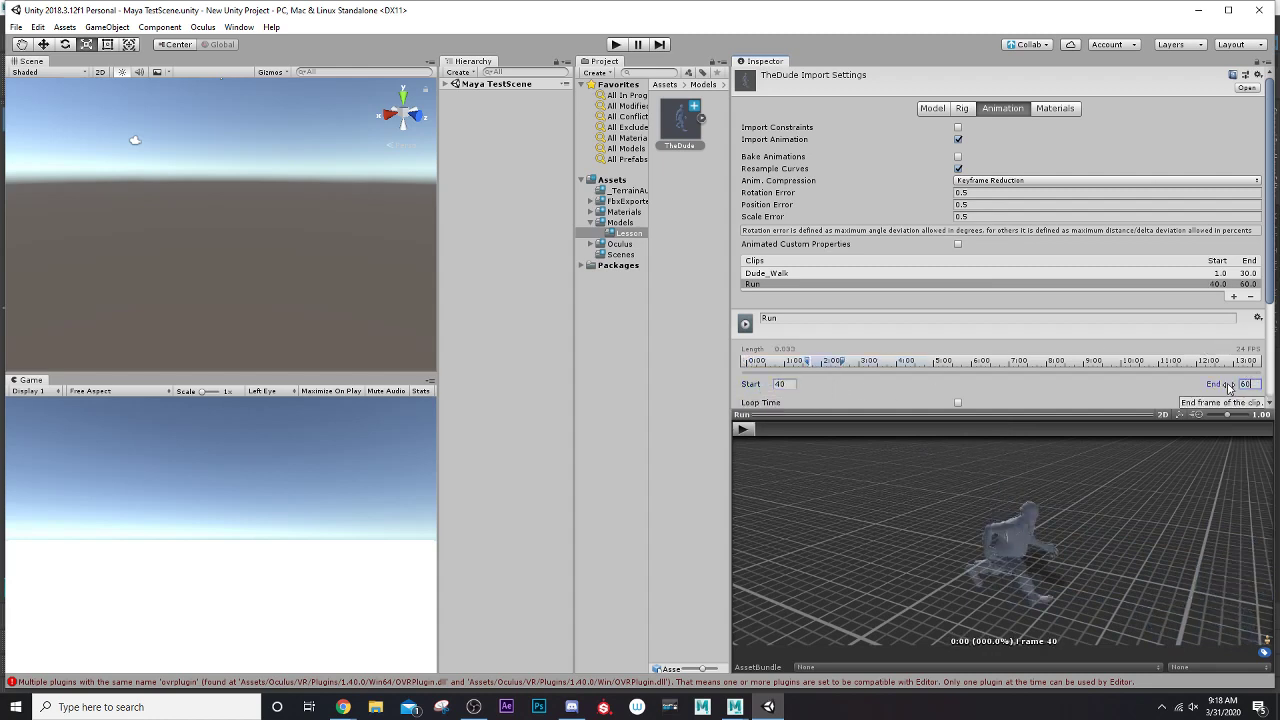
# Step: Rename the Run clip to Dude_Run
pyautogui.click(762, 318)
pyautogui.press('Home')
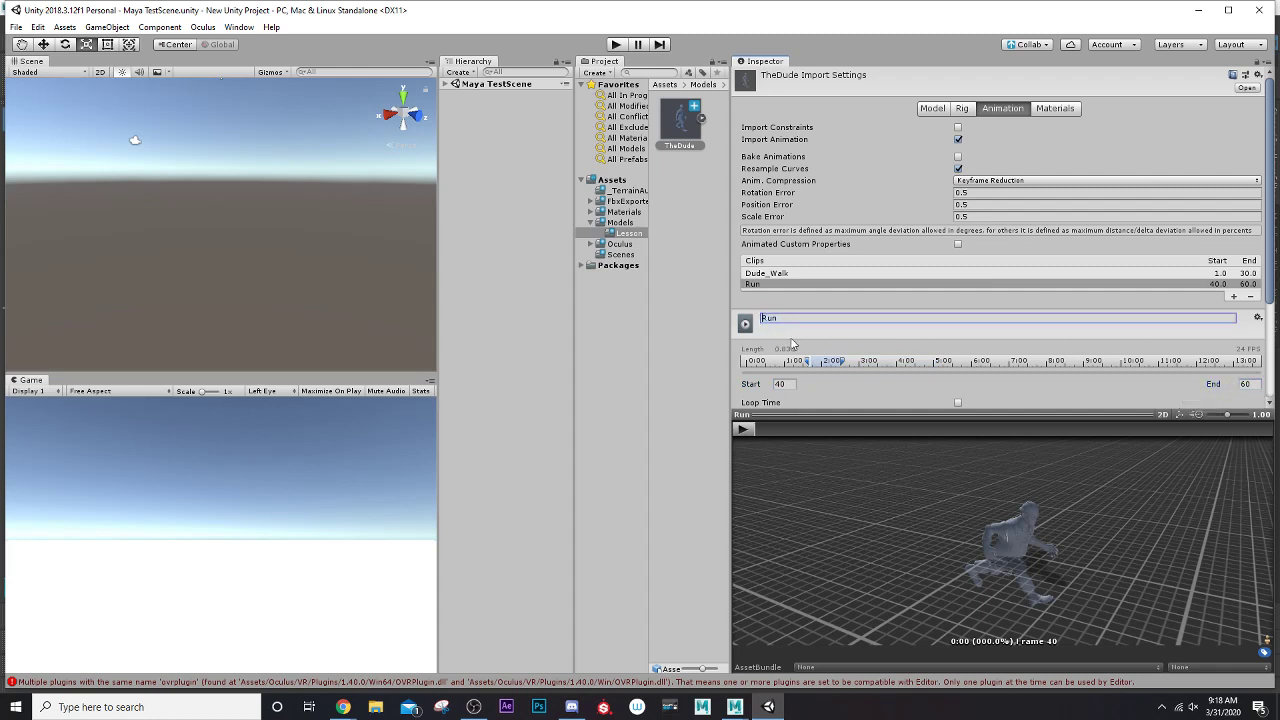
pyautogui.write('Dude_')
# Step: Play the Dude_Run clip in the preview and apply the import changes
pyautogui.moveTo(928, 568); pyautogui.dragTo(922, 574)
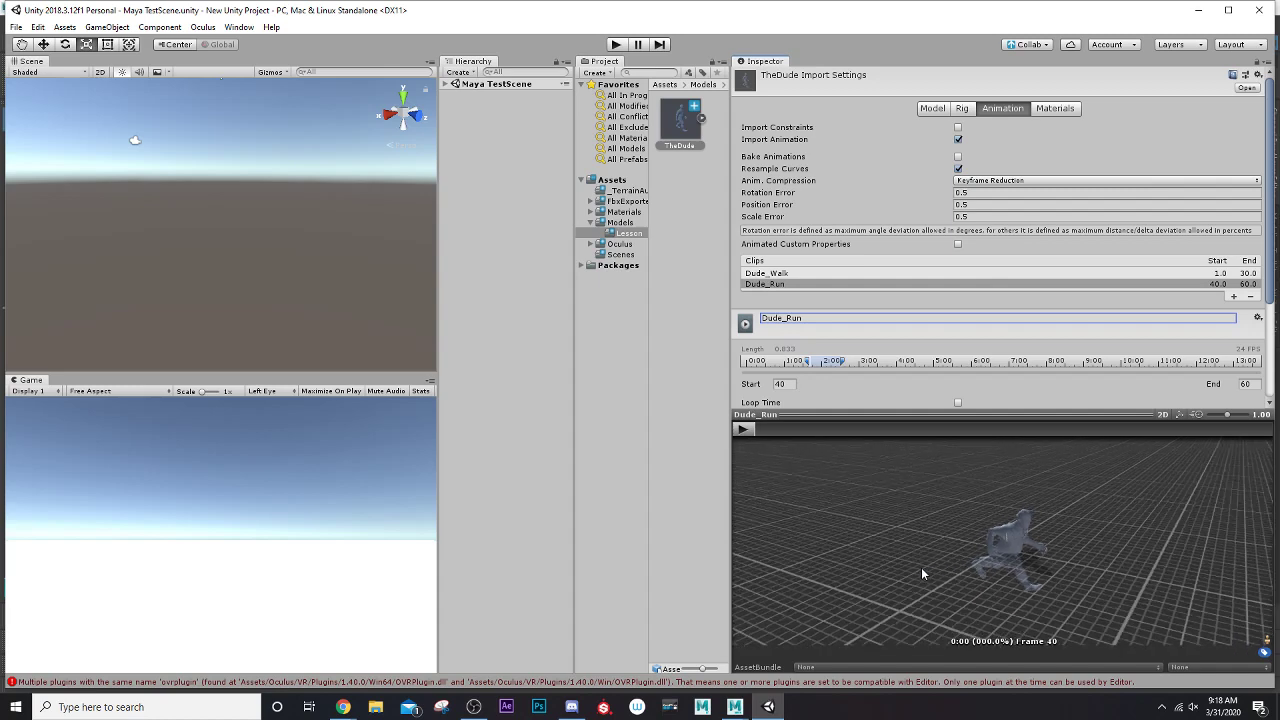
pyautogui.click(744, 428)
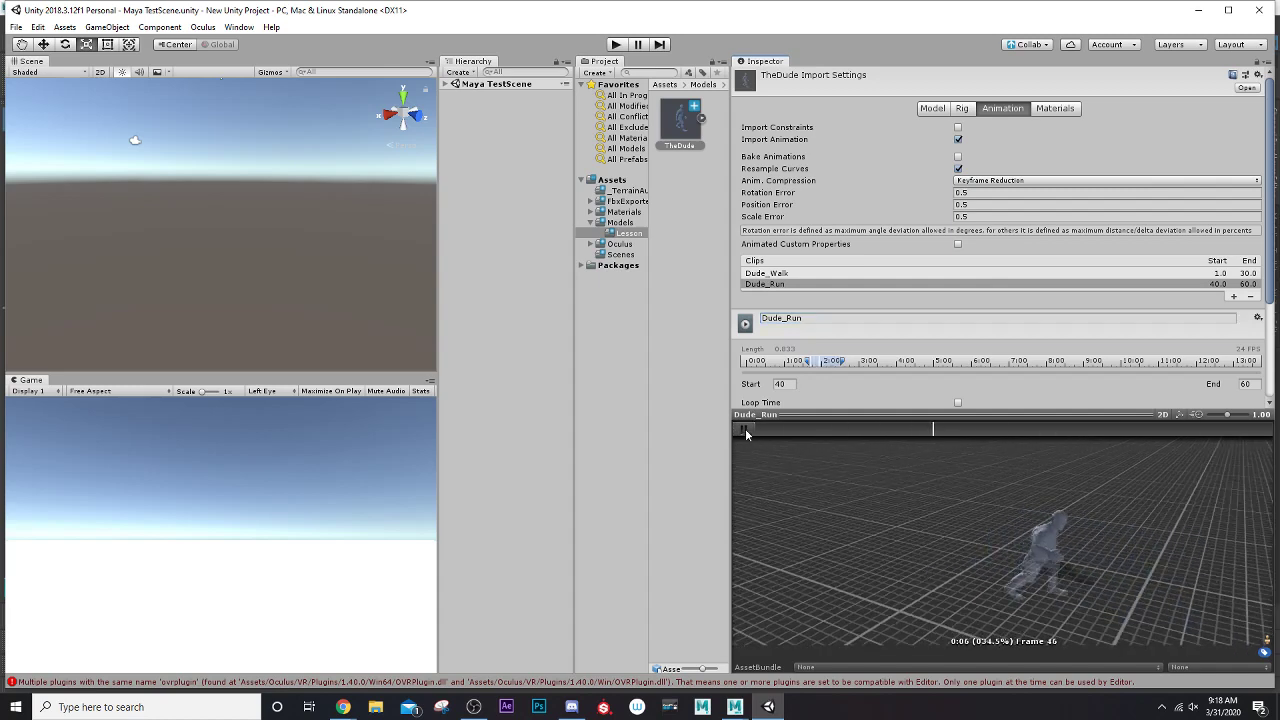
pyautogui.scroll(-3, 921, 385)
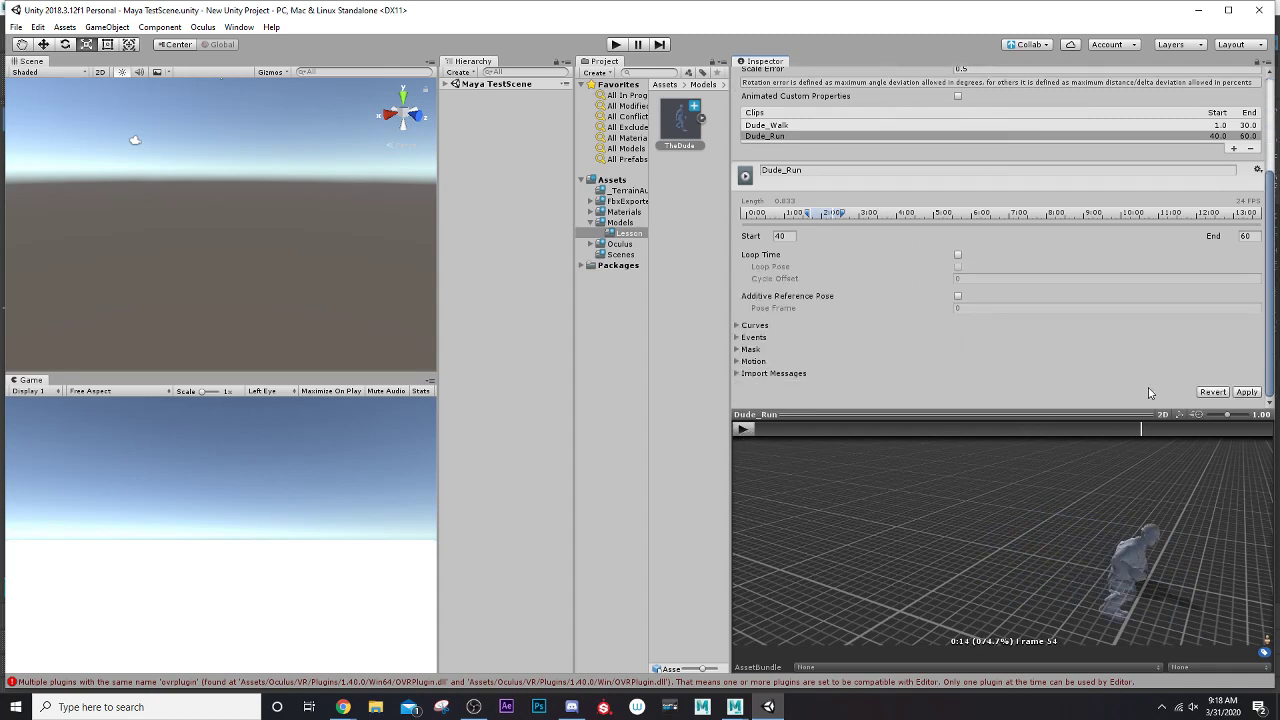
pyautogui.click(1247, 392)
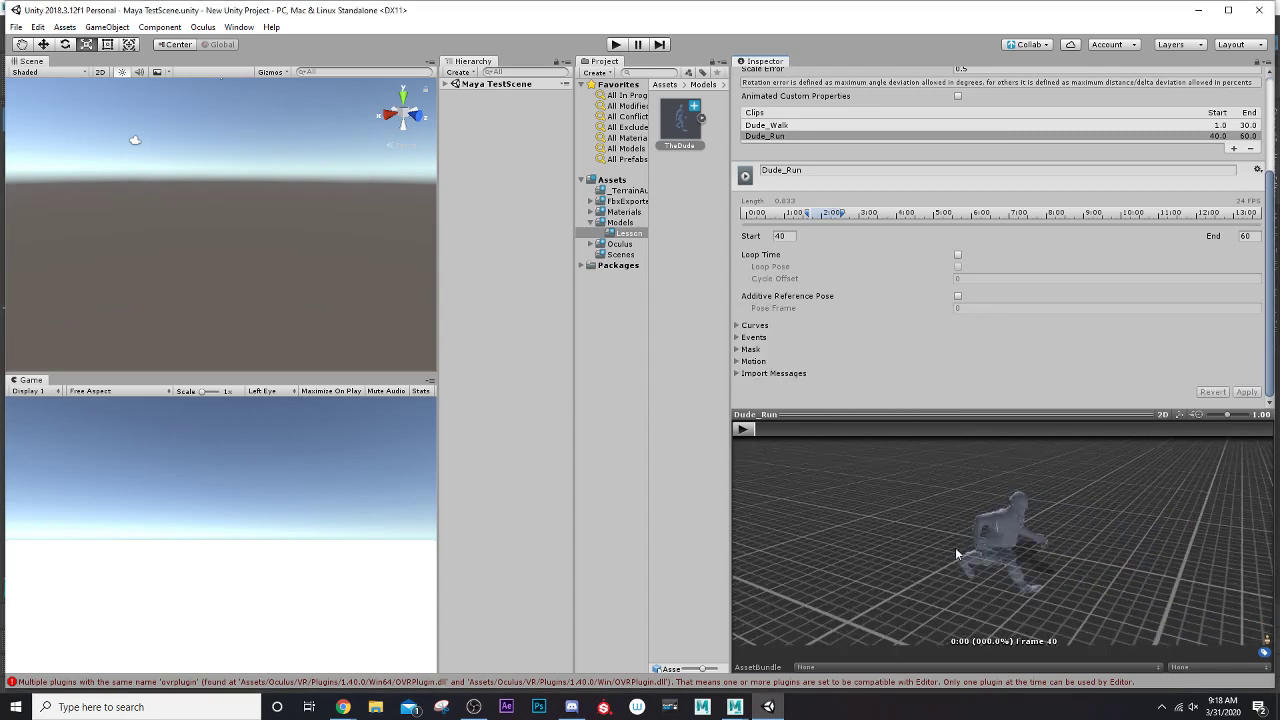
pyautogui.click(744, 429)
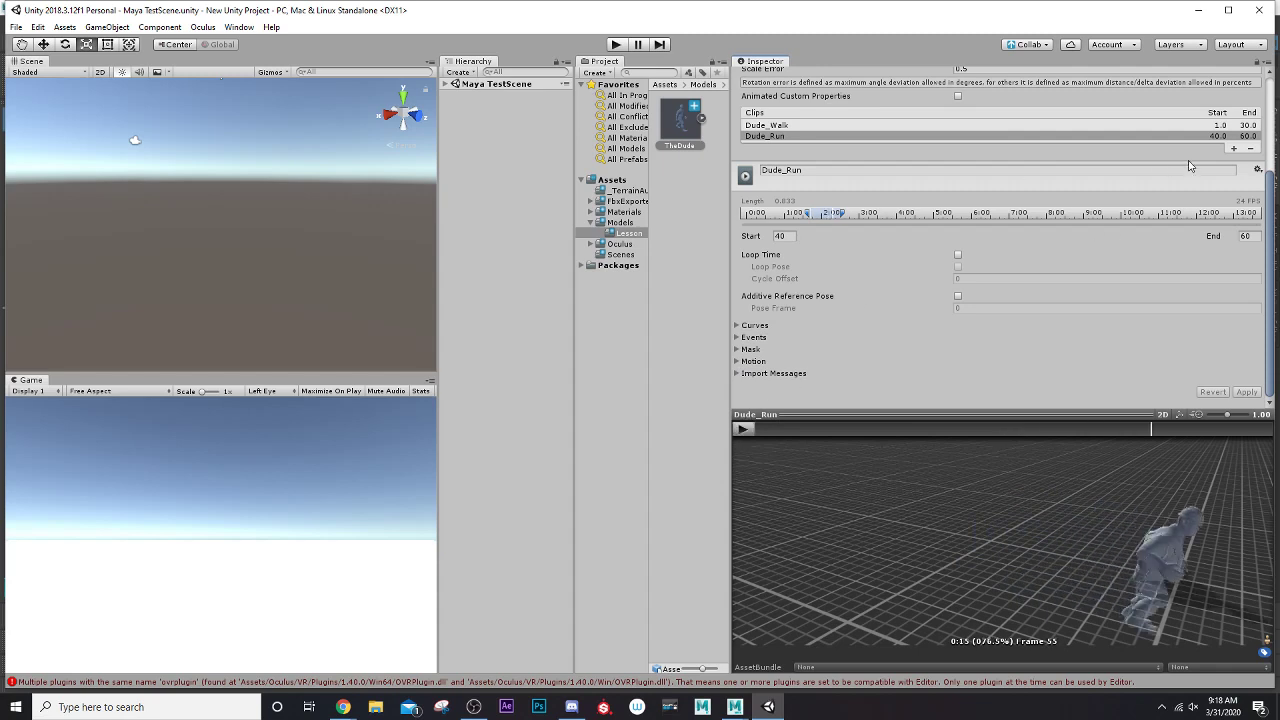
# Step: Add a third animation clip and extend its end to frame 326 to scrub through the idle motion
pyautogui.click(1234, 149)
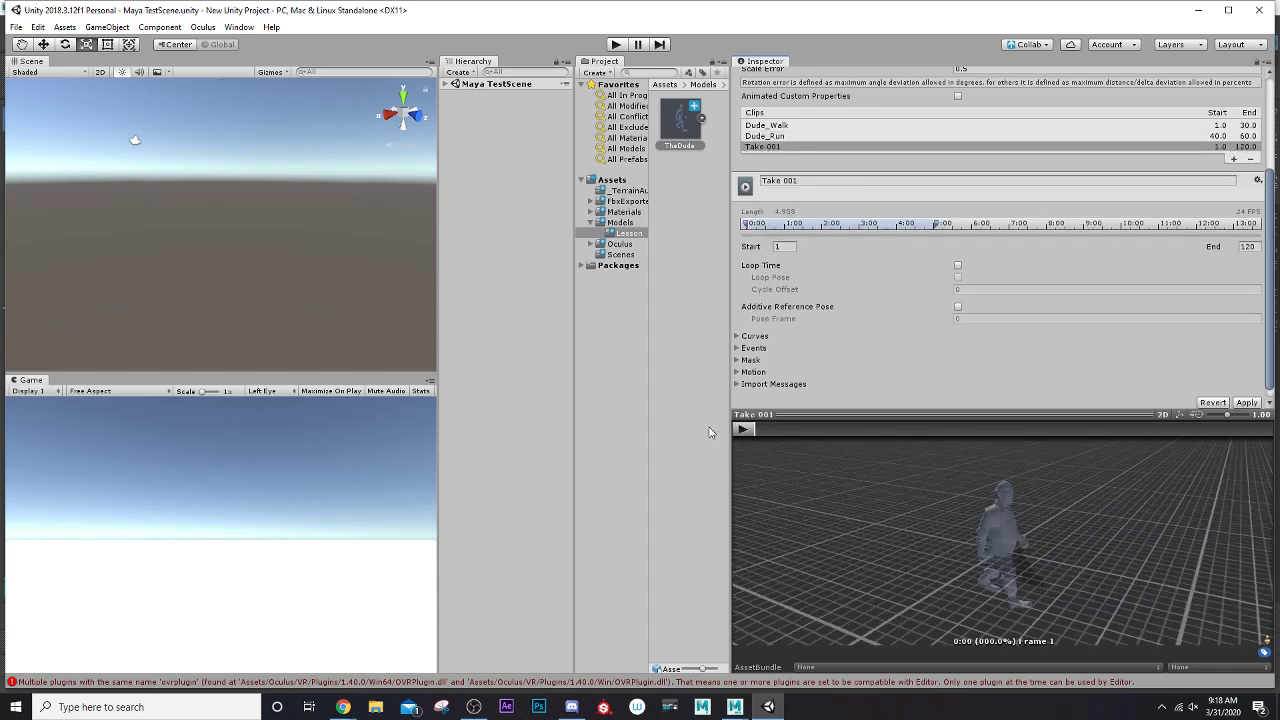
pyautogui.moveTo(812, 429); pyautogui.dragTo(1058, 459)
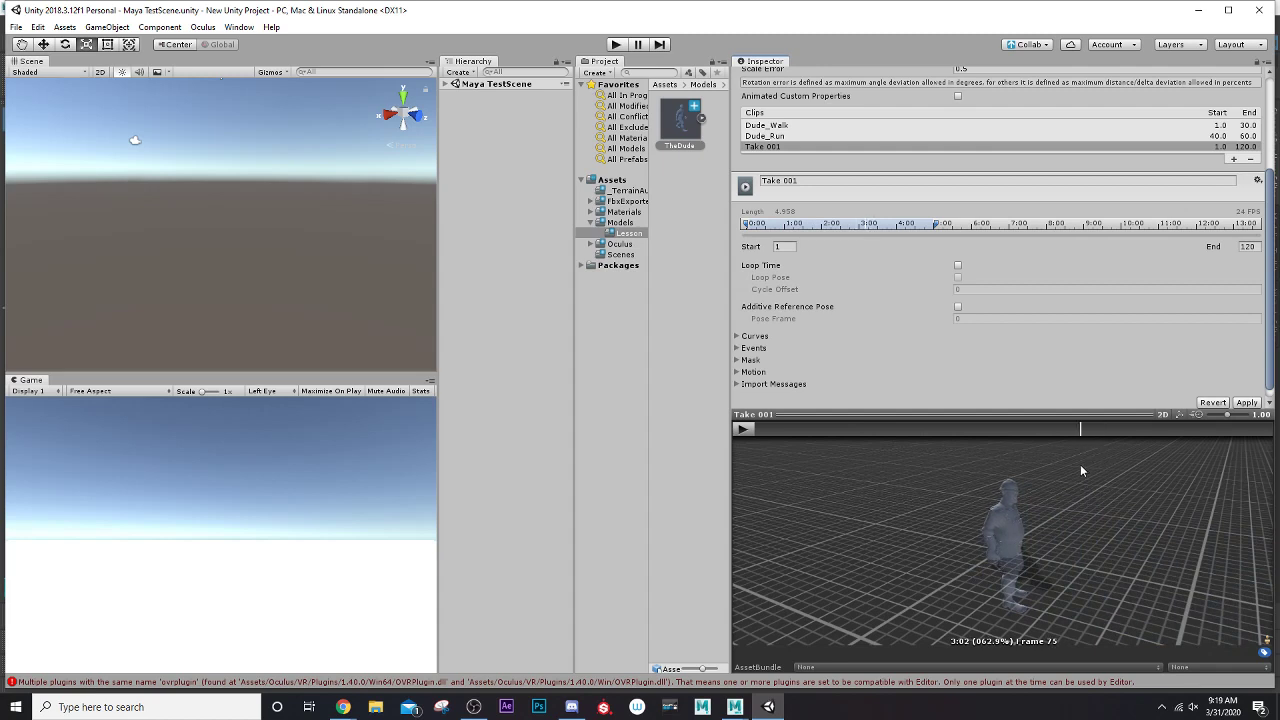
pyautogui.moveTo(1062, 473)
pyautogui.mouseDown()
pyautogui.moveTo(1032, 469)
pyautogui.moveTo(1059, 469)
pyautogui.mouseUp()
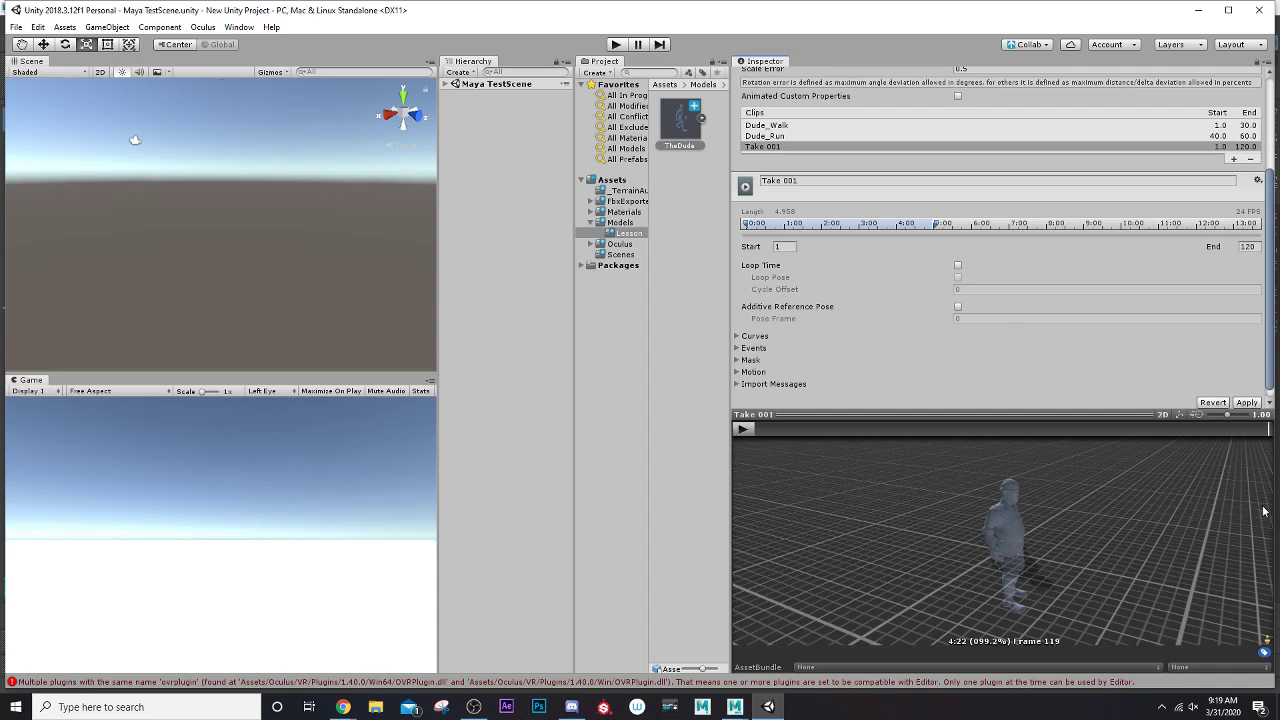
pyautogui.moveTo(940, 224); pyautogui.dragTo(1256, 228)
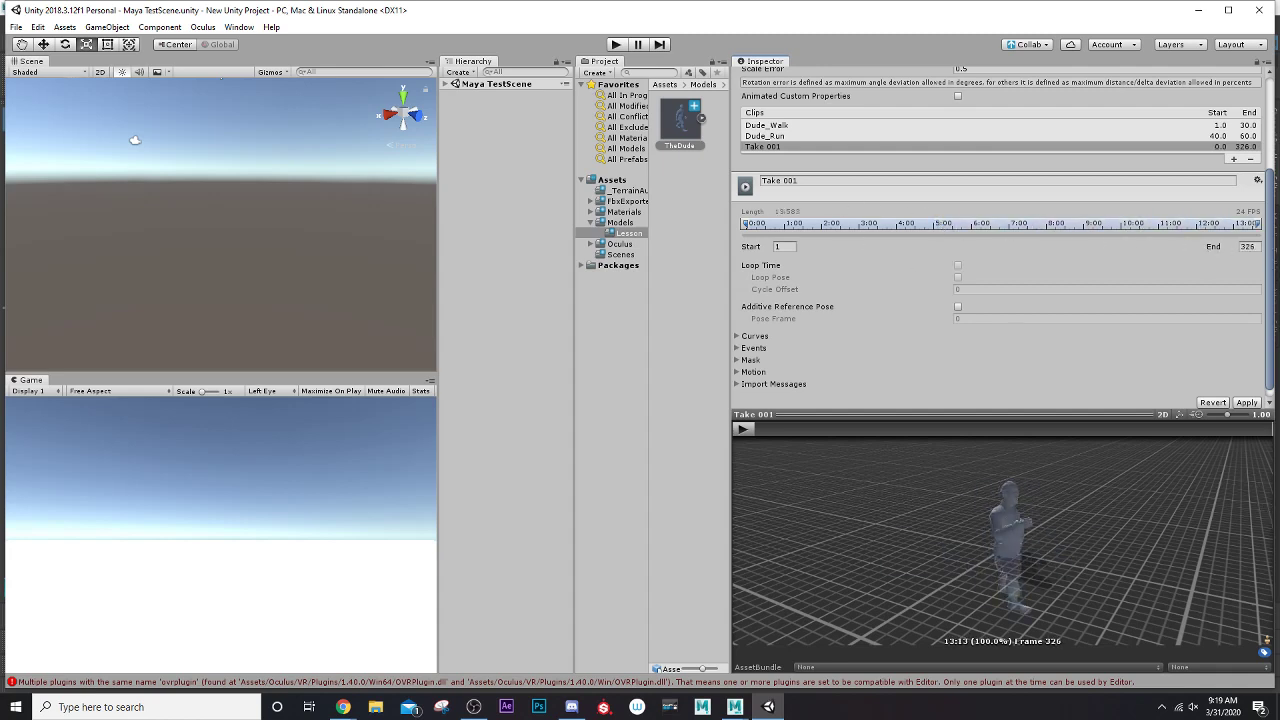
pyautogui.moveTo(1038, 430); pyautogui.dragTo(1084, 459)
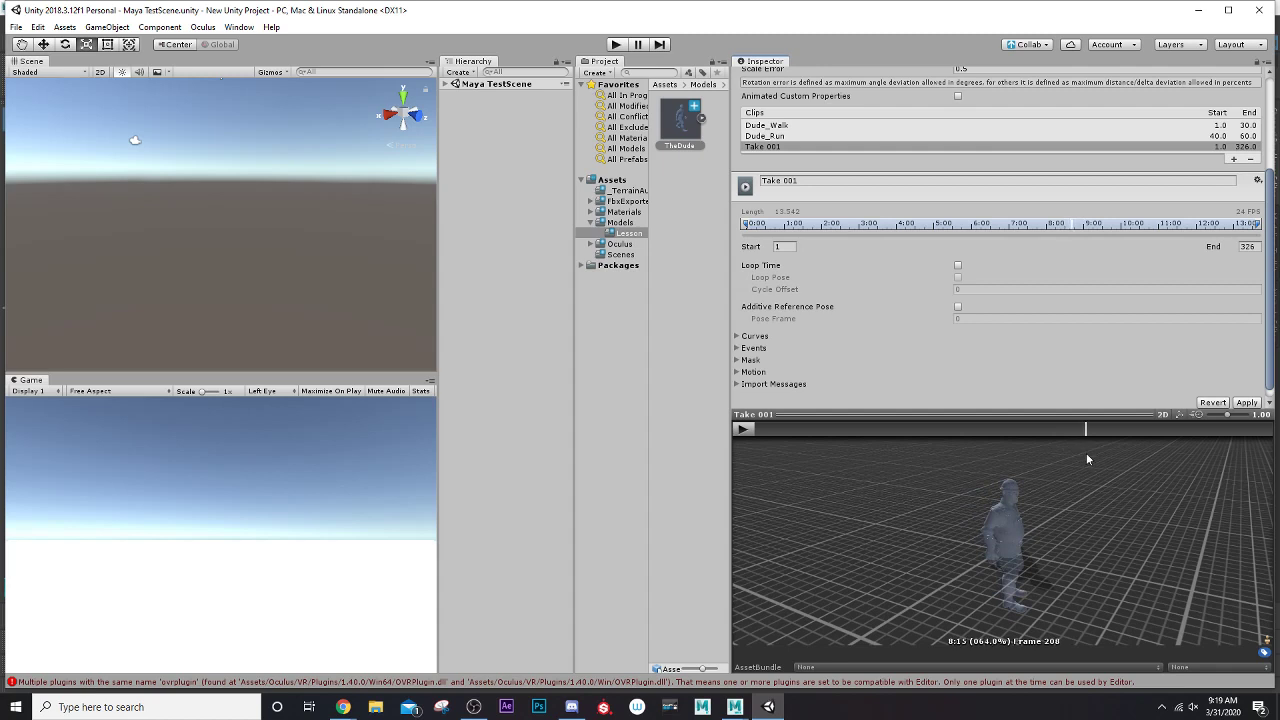
# Step: Set the new Take 001 clip's range from frame 70 to frame 207
pyautogui.click(790, 246)
pyautogui.write('70')
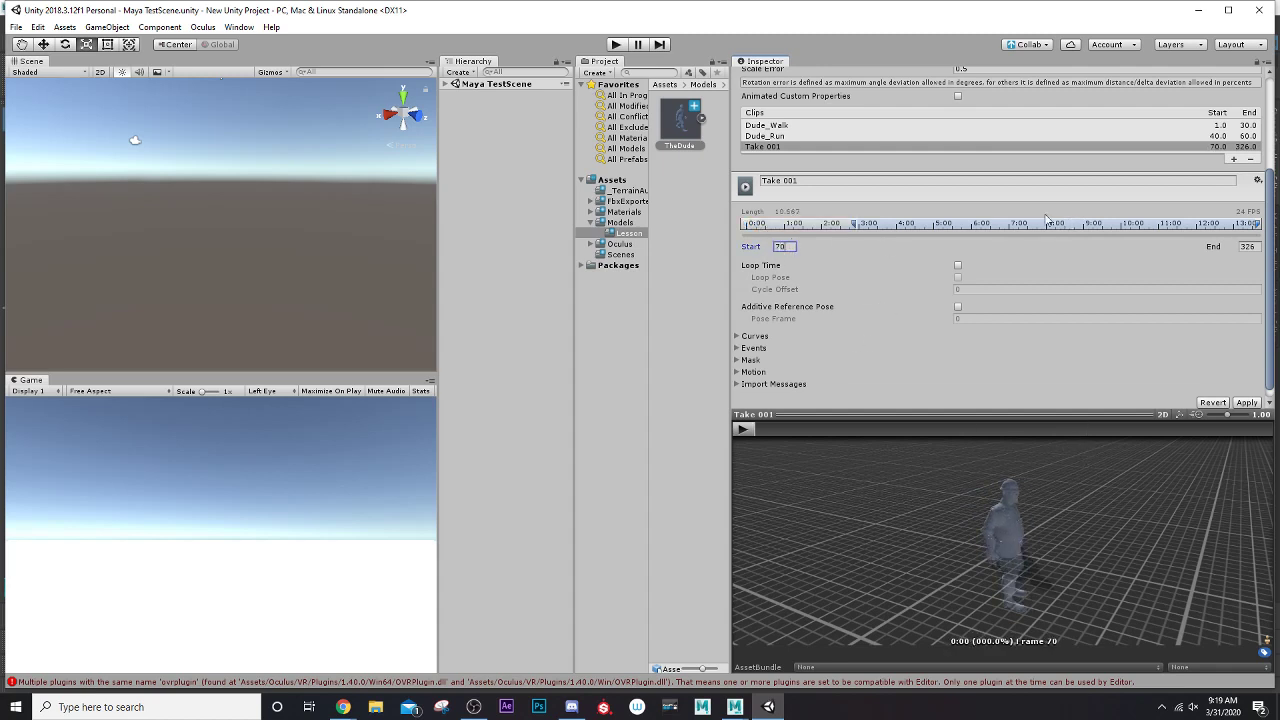
pyautogui.click(1250, 246)
pyautogui.write('207')
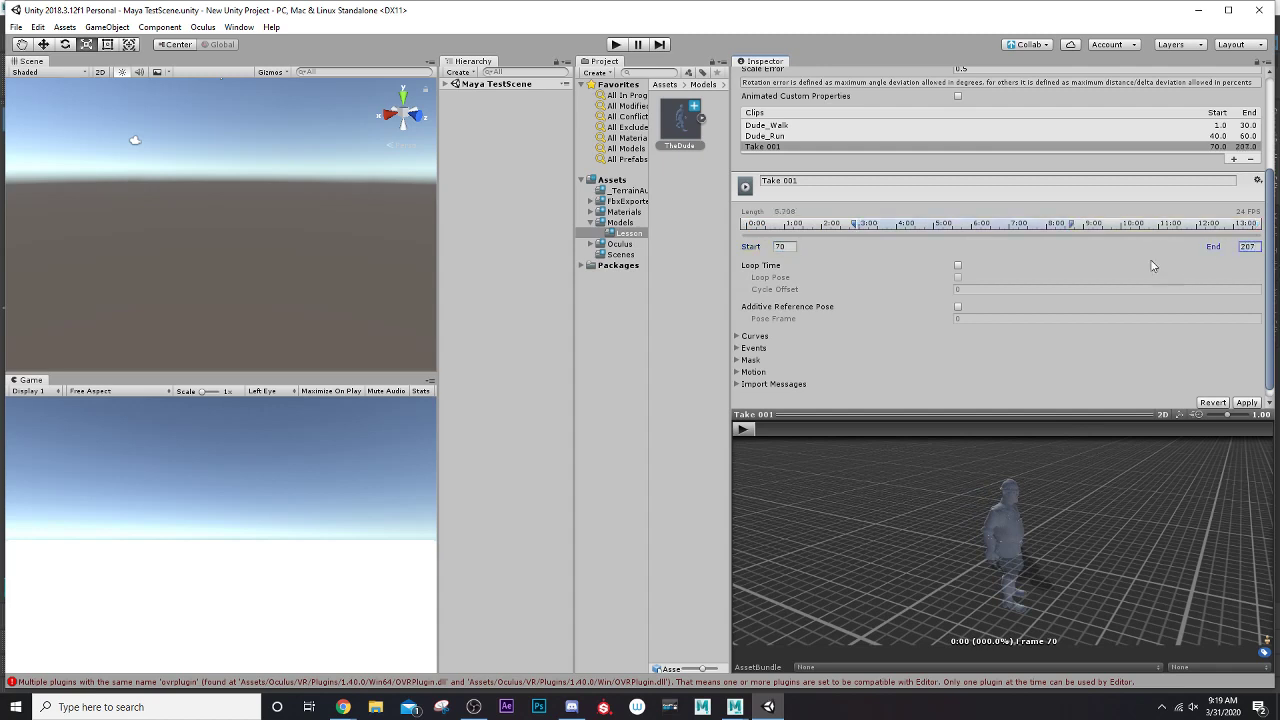
# Step: Rename the third clip to Dude_Idle, apply the import settings and select it in the clip list
pyautogui.click(805, 181)
pyautogui.write('Dud')
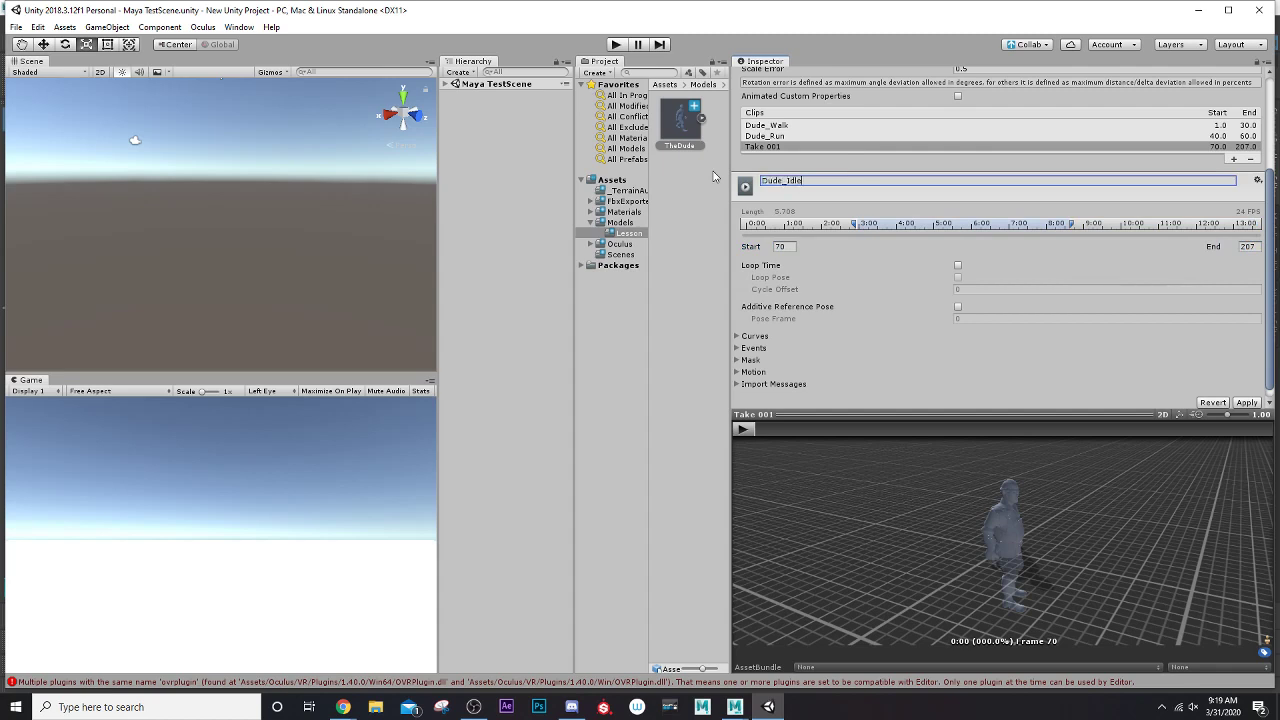
pyautogui.write('e_Idle')
pyautogui.click(1246, 402)
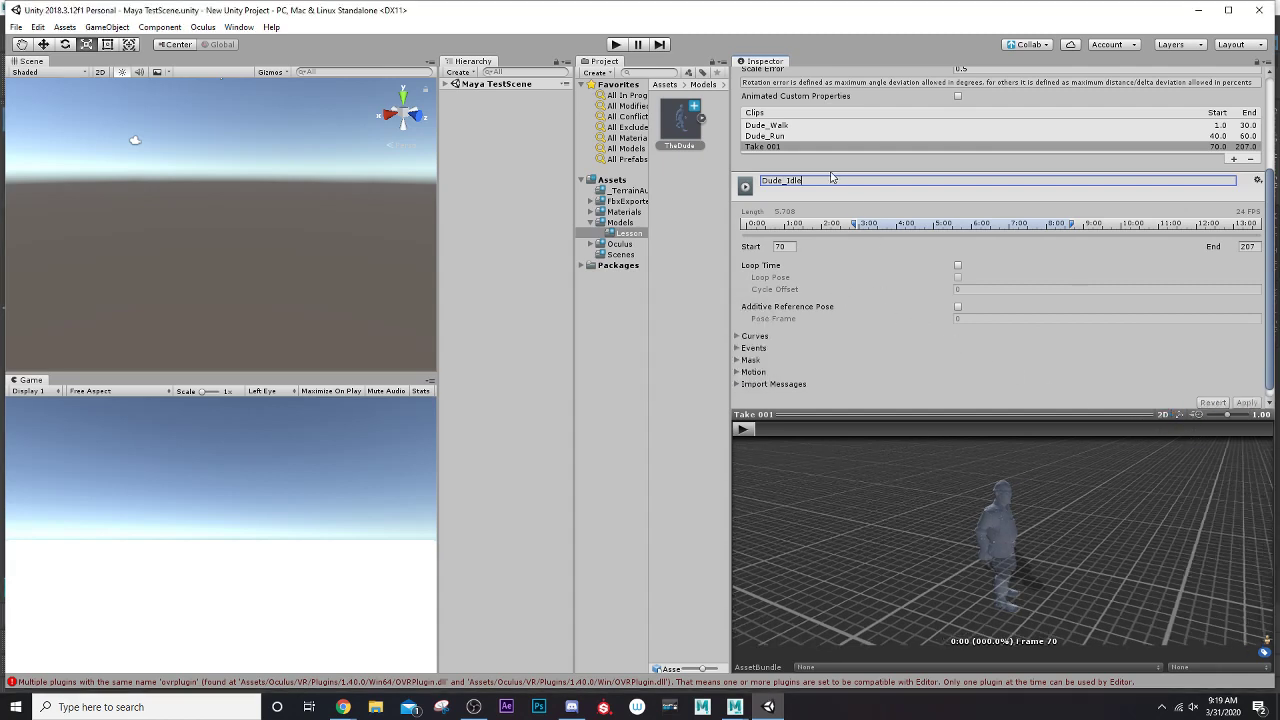
pyautogui.scroll(3, 822, 170)
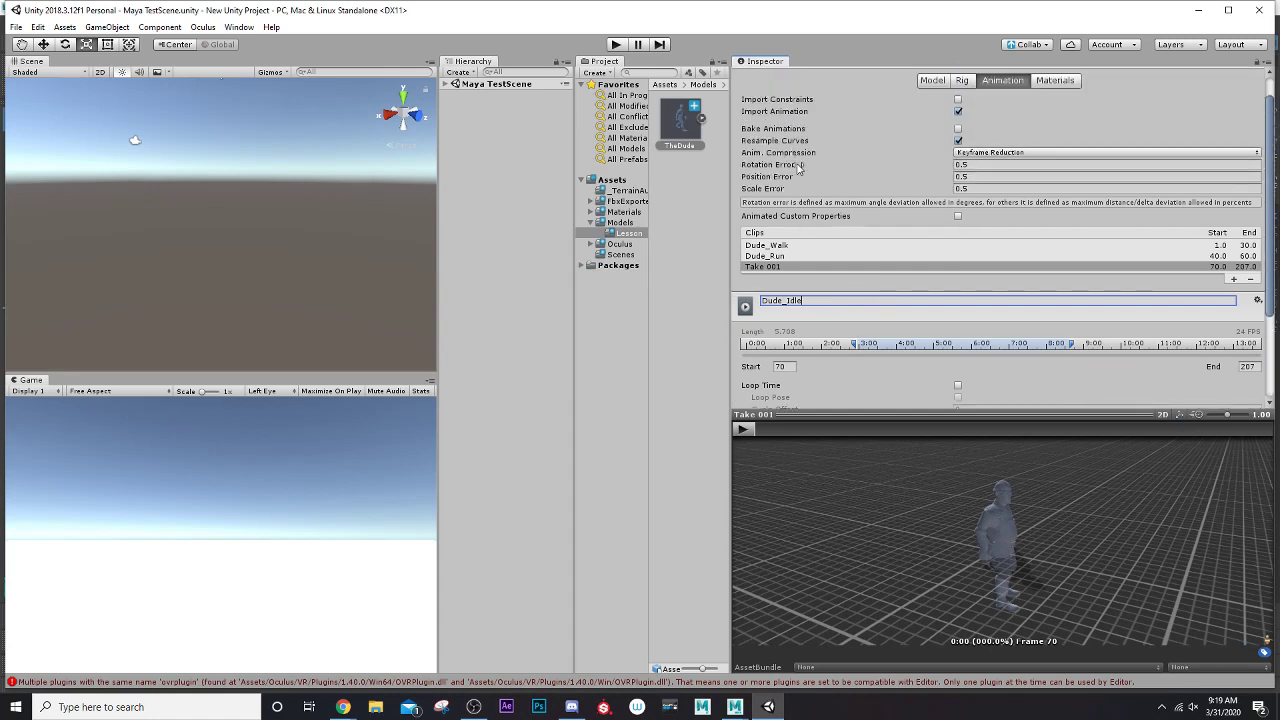
pyautogui.click(810, 266)
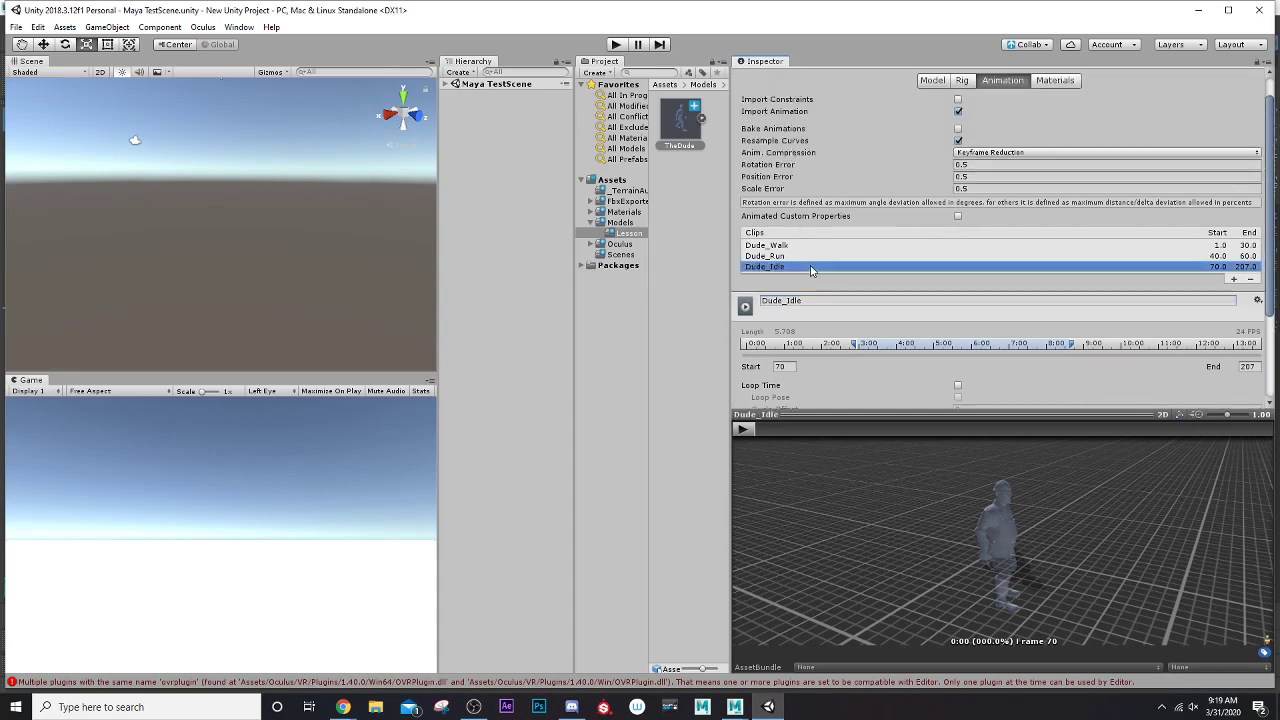
# Step: Add a fourth animation clip and extend its end to frame 326 to scrub through the remaining motion
pyautogui.click(848, 300)
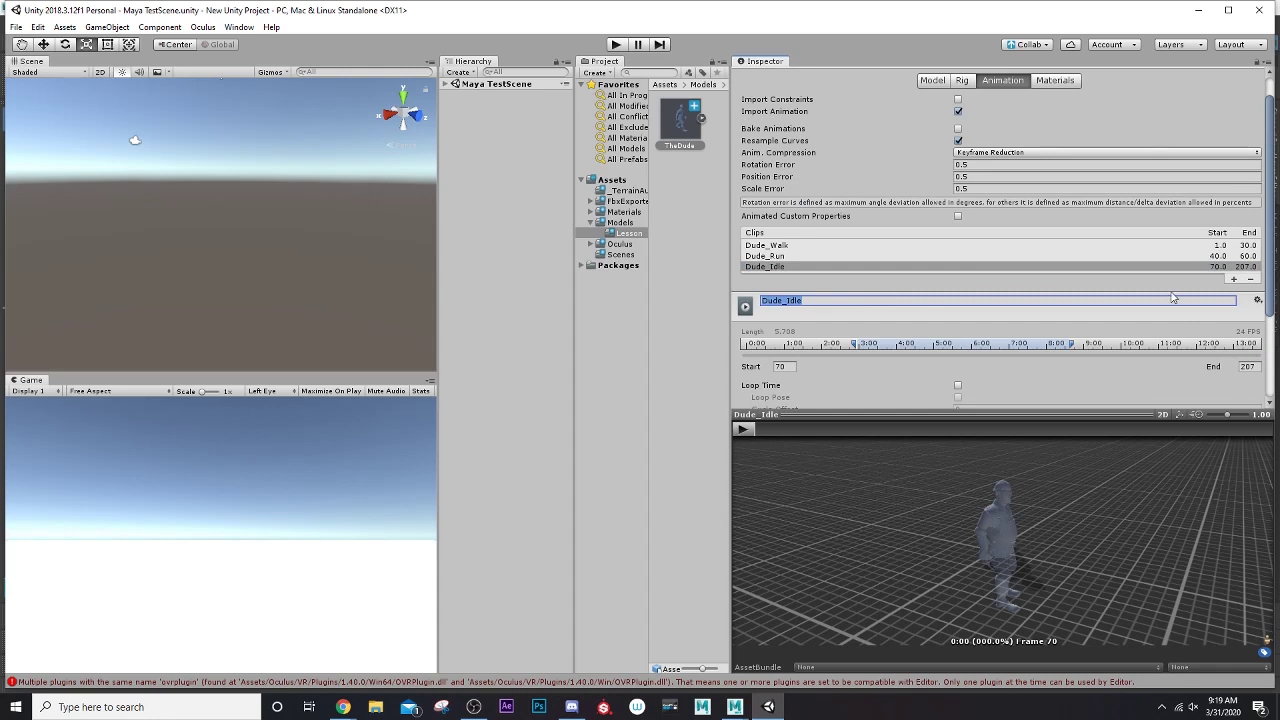
pyautogui.click(1234, 280)
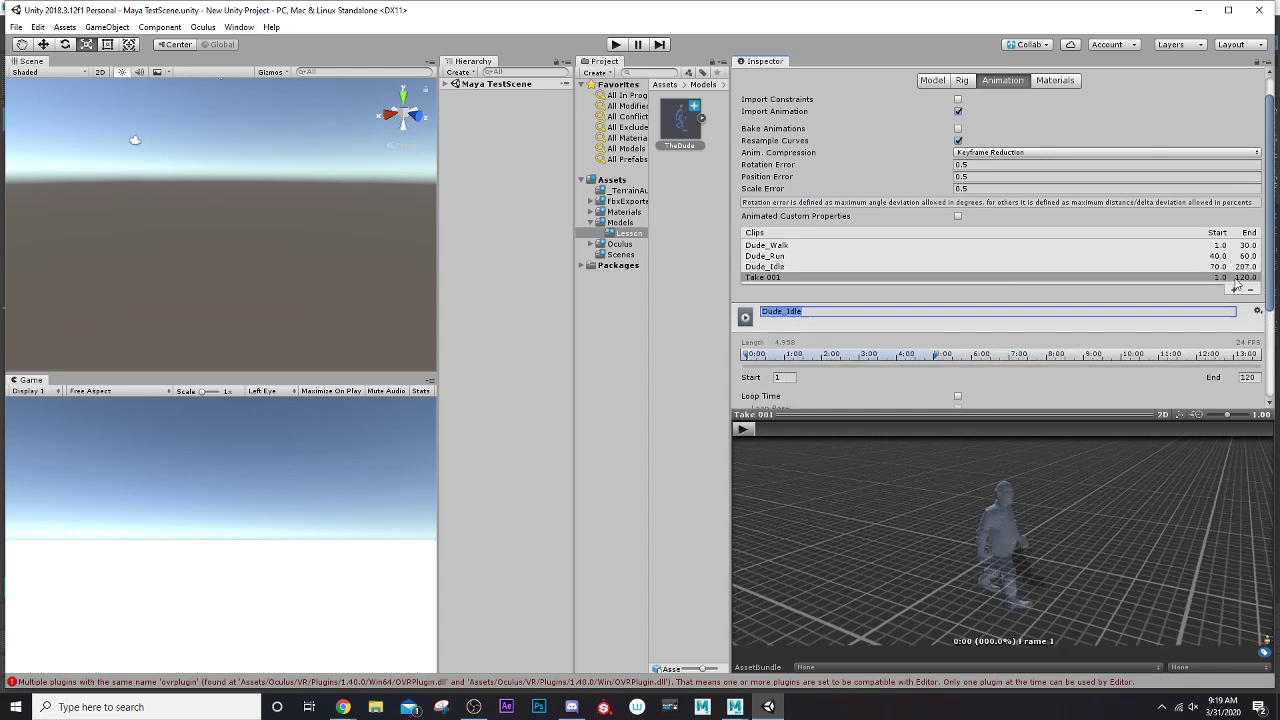
pyautogui.moveTo(873, 427); pyautogui.dragTo(1253, 430)
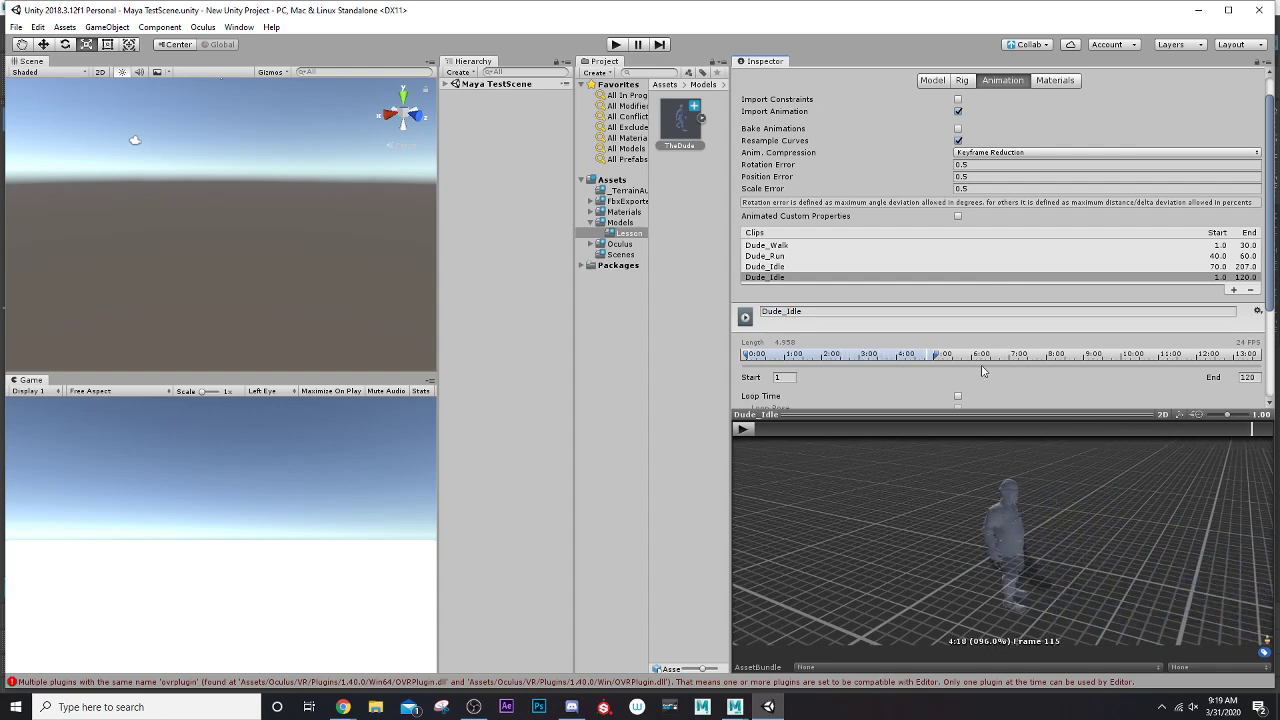
pyautogui.moveTo(937, 356); pyautogui.dragTo(1259, 355)
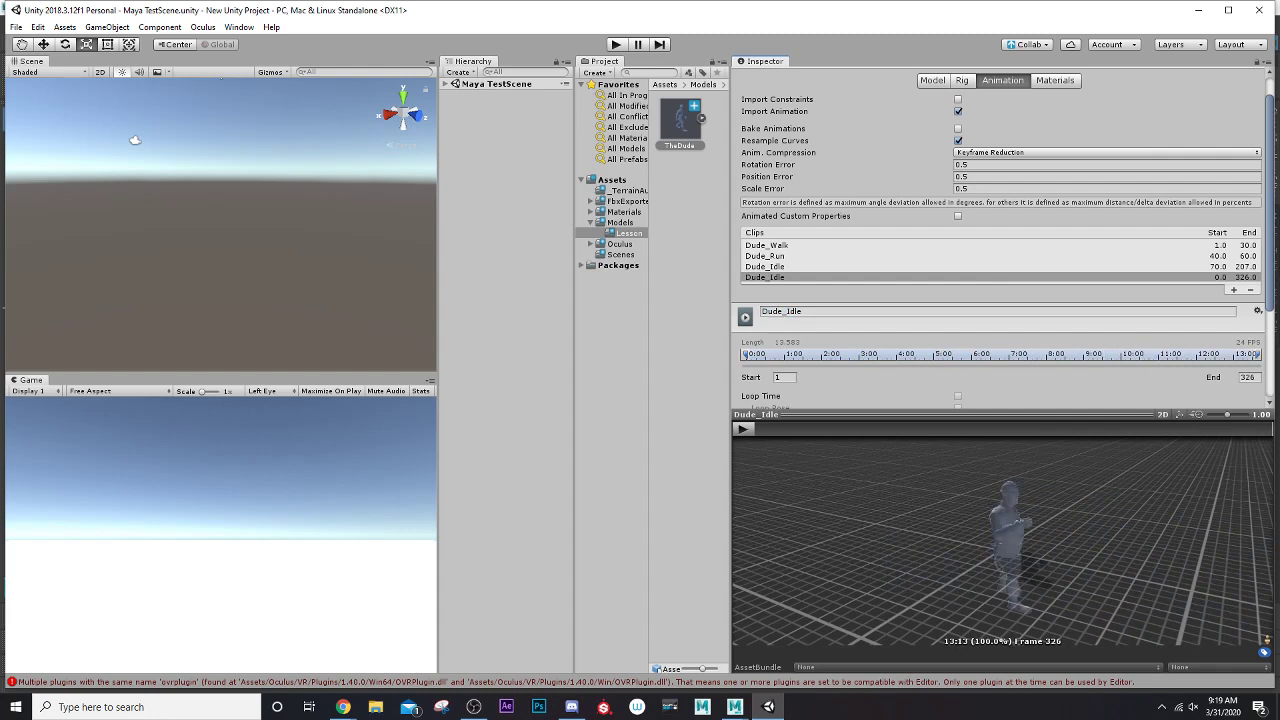
pyautogui.click(1011, 429)
pyautogui.moveTo(1013, 430); pyautogui.dragTo(1118, 451)
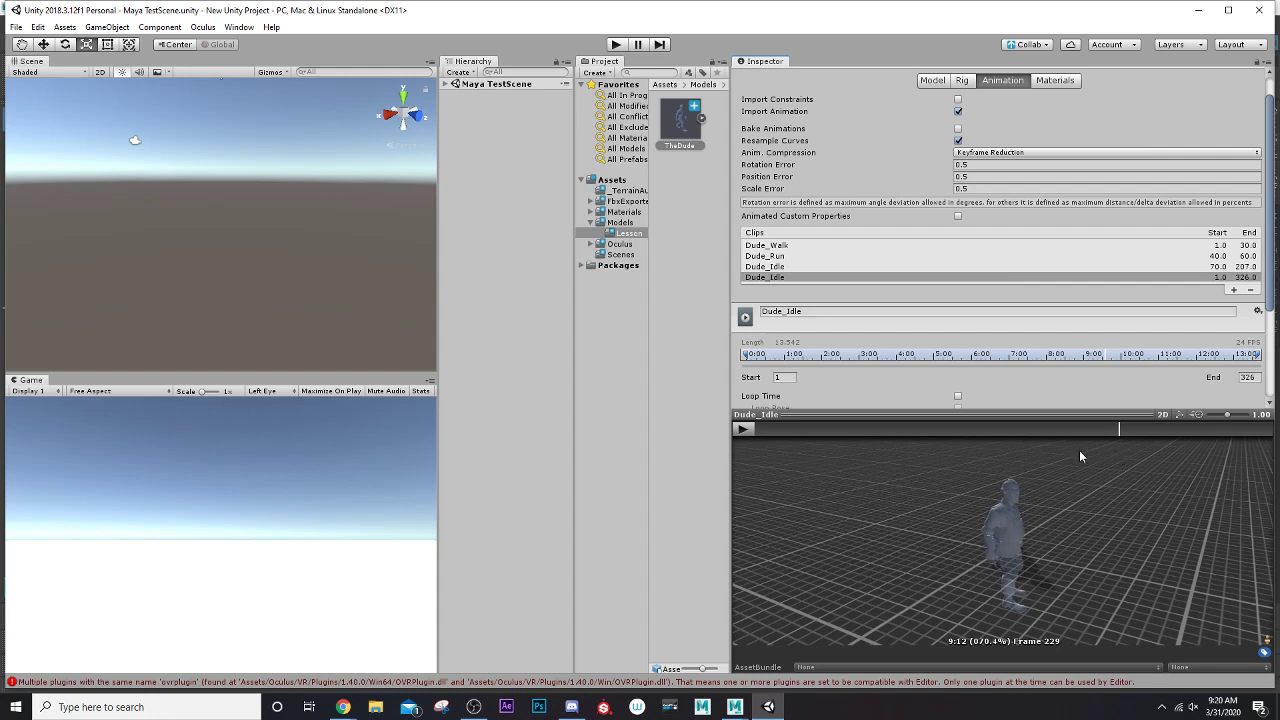
# Step: Set the fourth clip's range from frame 210 to frame 230
pyautogui.click(778, 377)
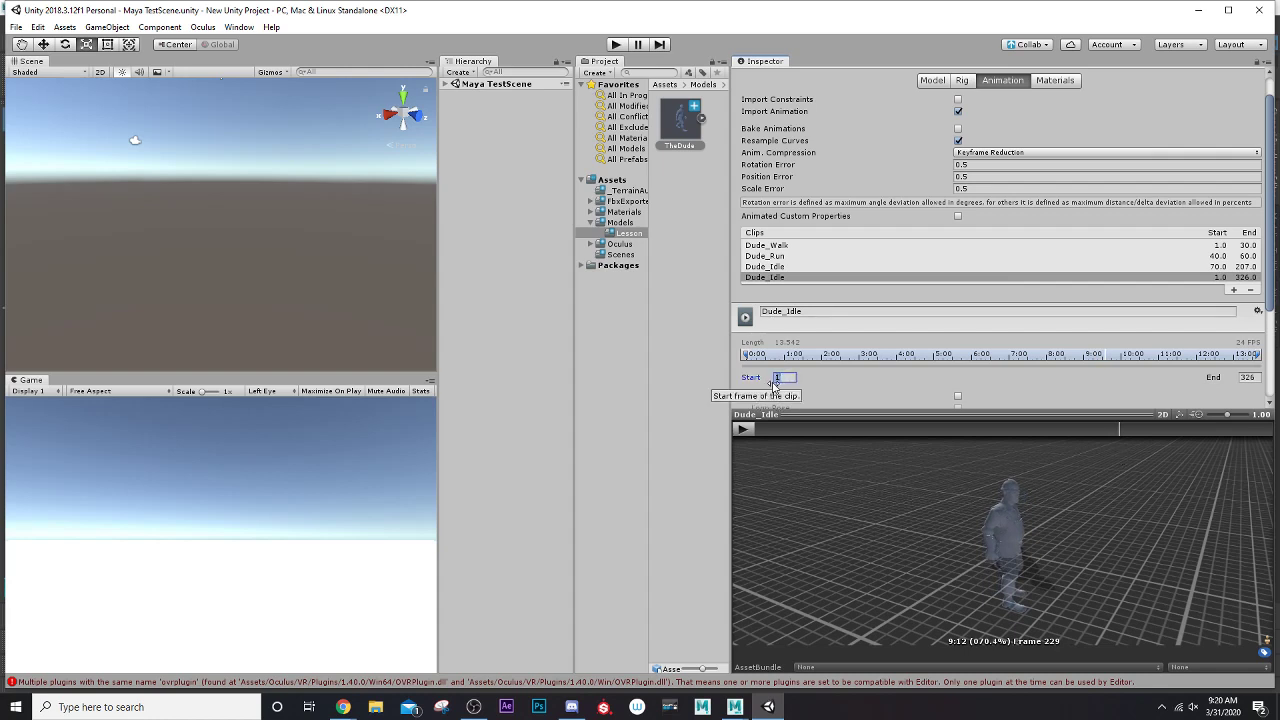
pyautogui.write('210')
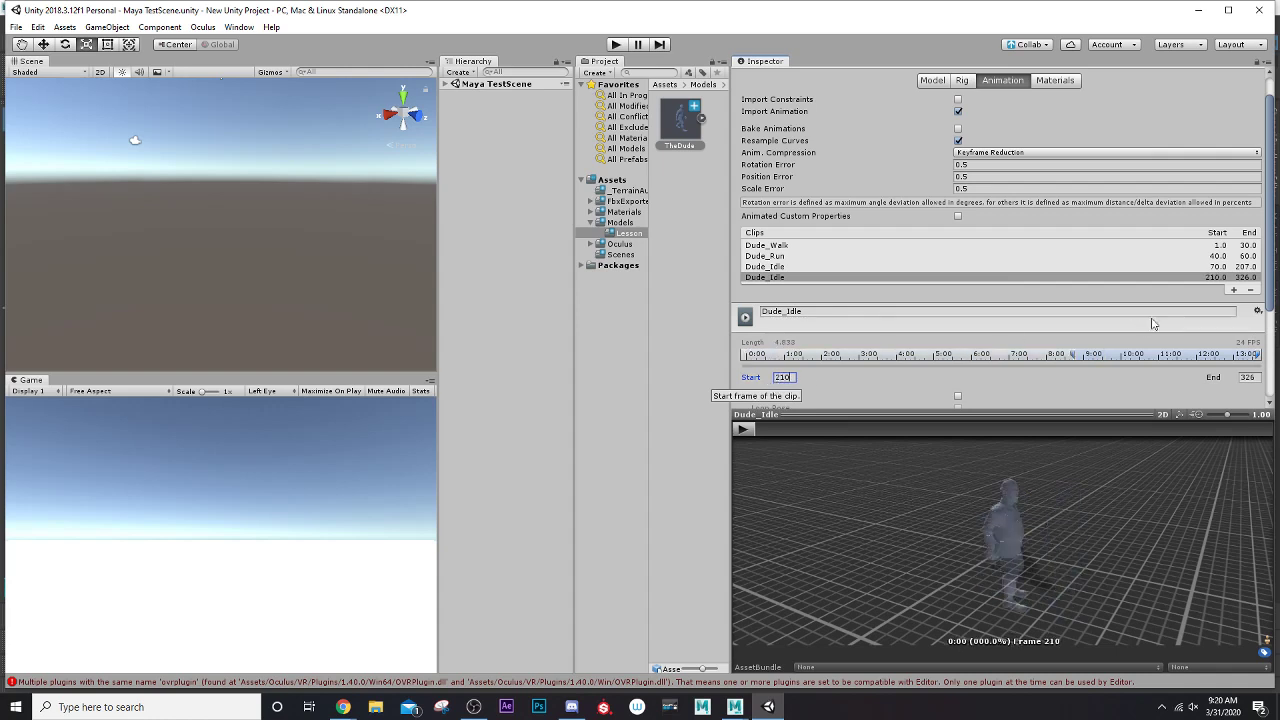
pyautogui.click(1250, 378)
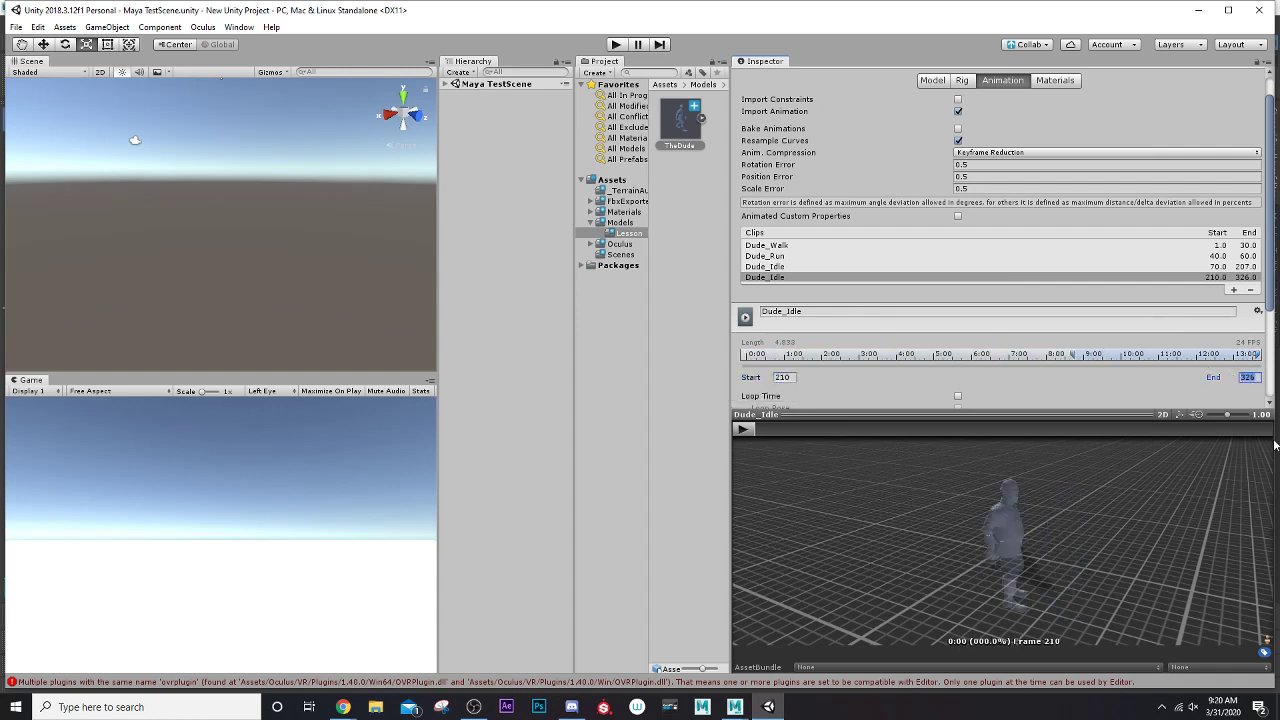
pyautogui.write('230')
# Step: Enter Dude_Take_Damage as the name of the 210–230 clip and apply the import settings
pyautogui.click(811, 312)
pyautogui.click(813, 311)
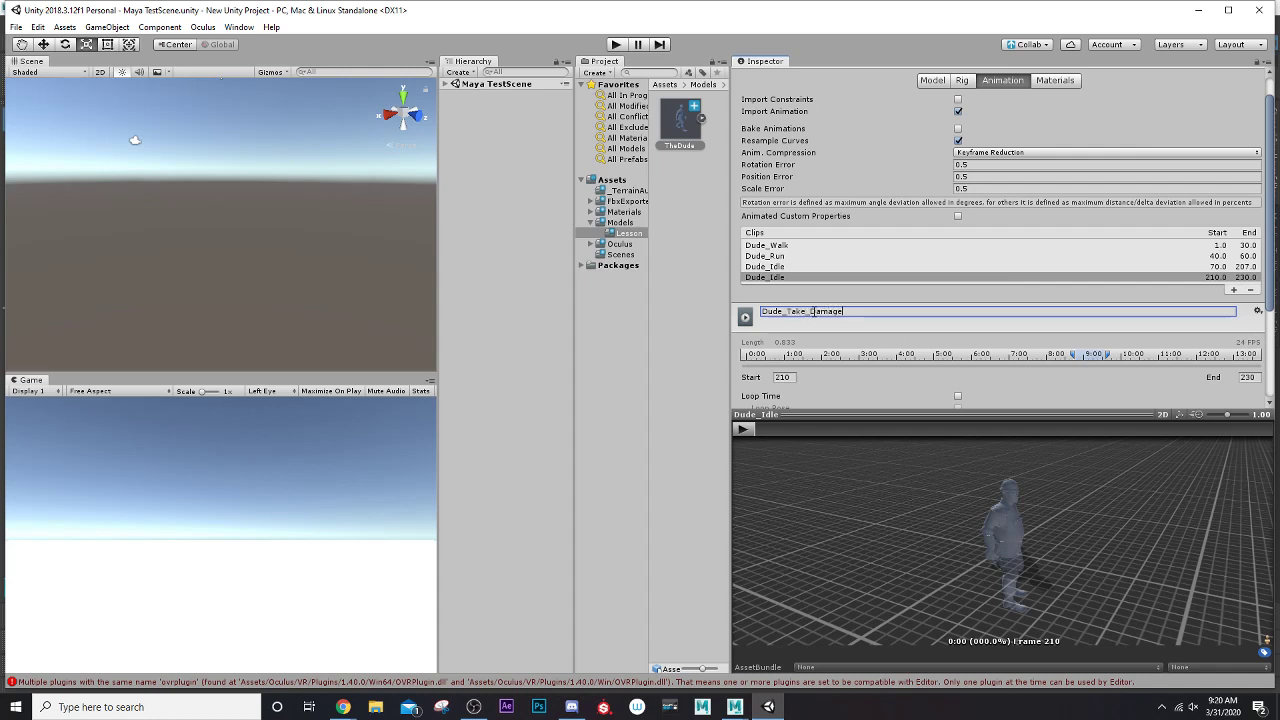
pyautogui.scroll(-3, 964, 348)
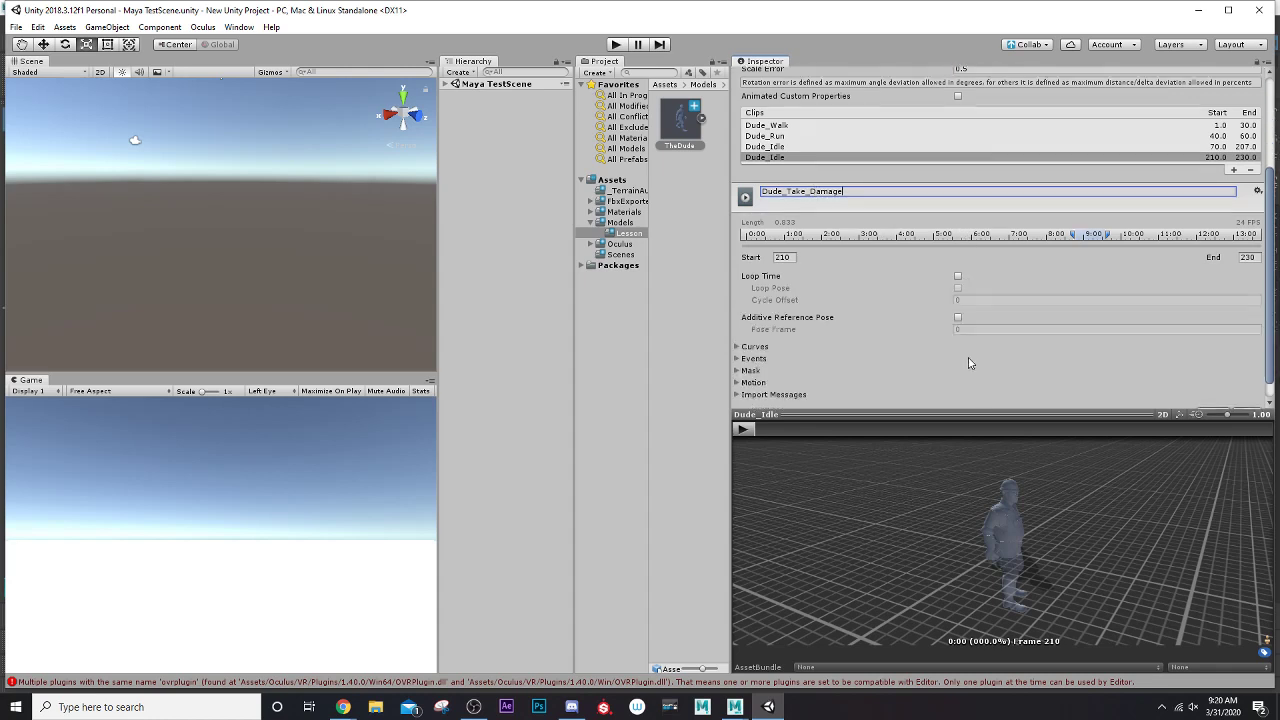
pyautogui.click(1246, 392)
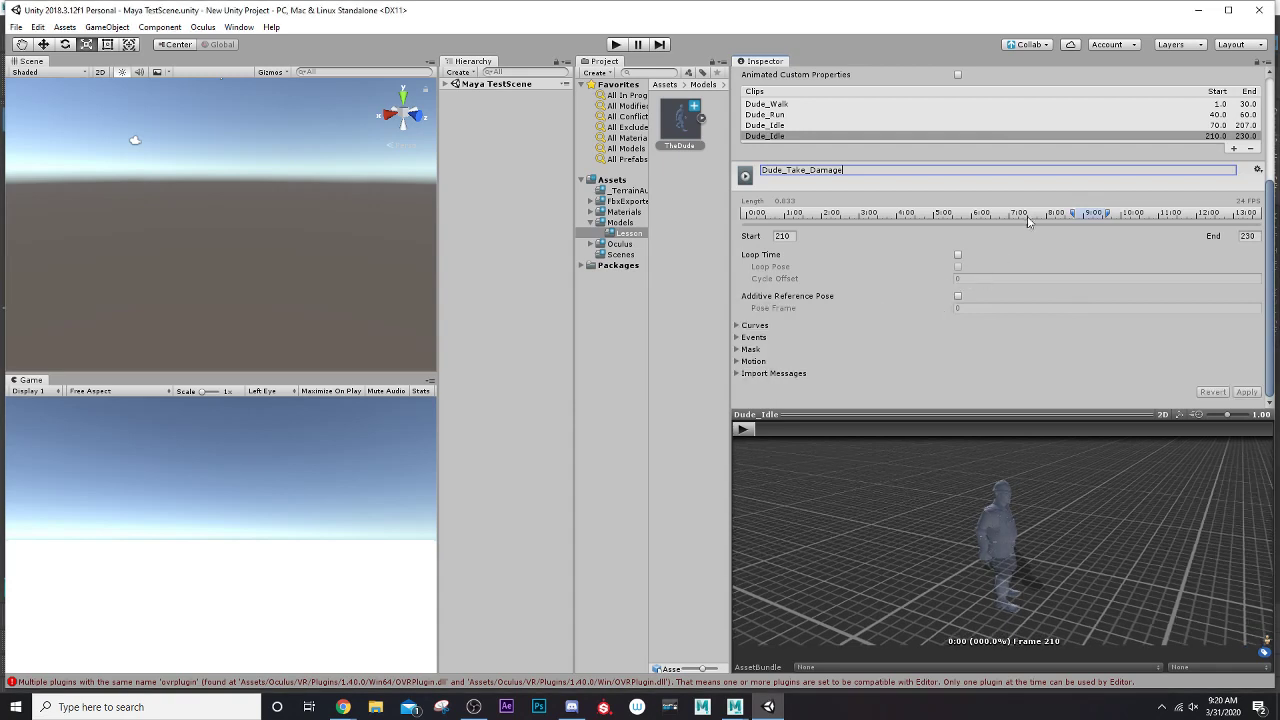
# Step: Add a fifth animation clip and select it in the clip list, committing the name Dude_Take_Damage to it
pyautogui.click(1234, 148)
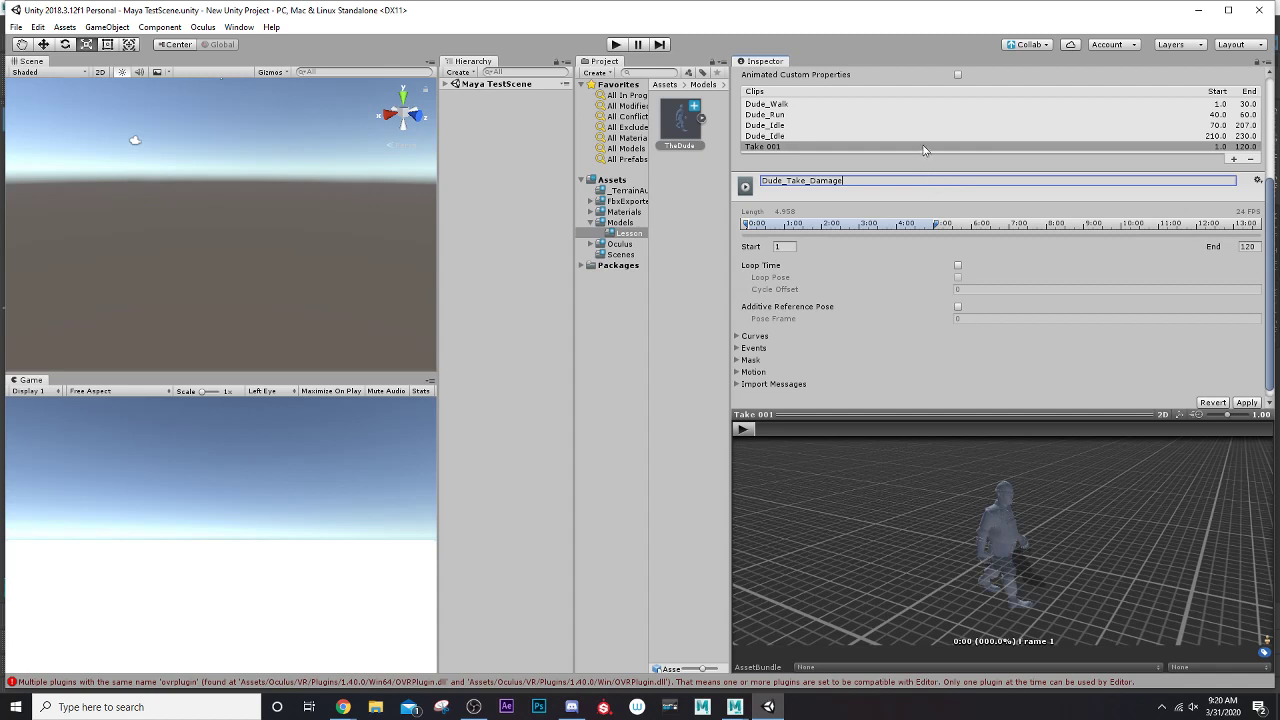
pyautogui.scroll(2, 925, 152)
pyautogui.click(866, 188)
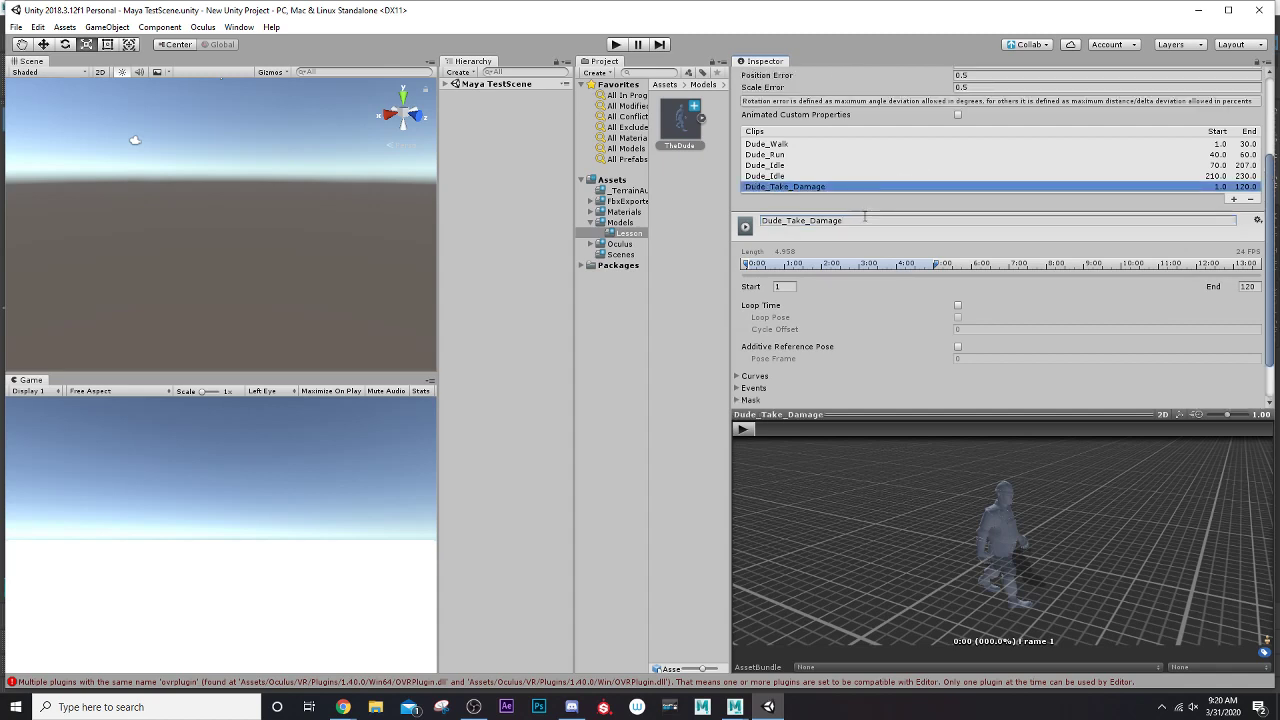
# Step: Rename the Dude_Idle clip that spans frames 70 to 207 to Dude_Killed
pyautogui.click(790, 169)
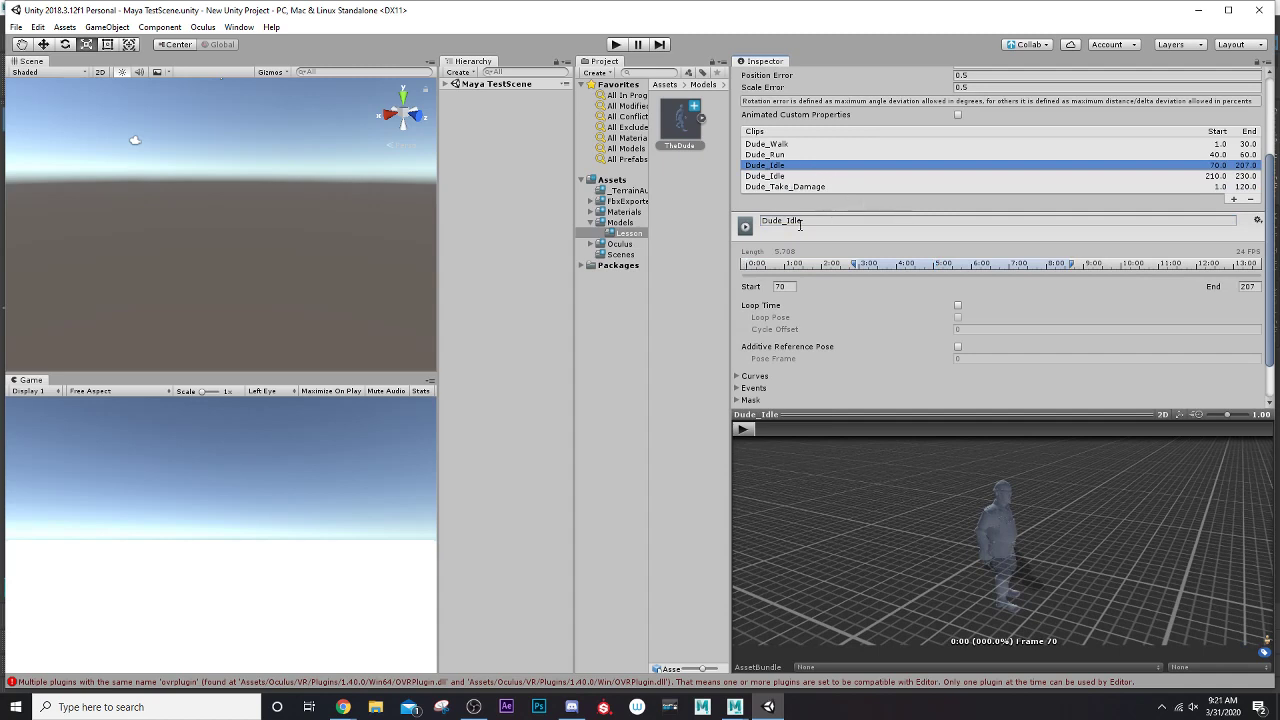
pyautogui.click(834, 223)
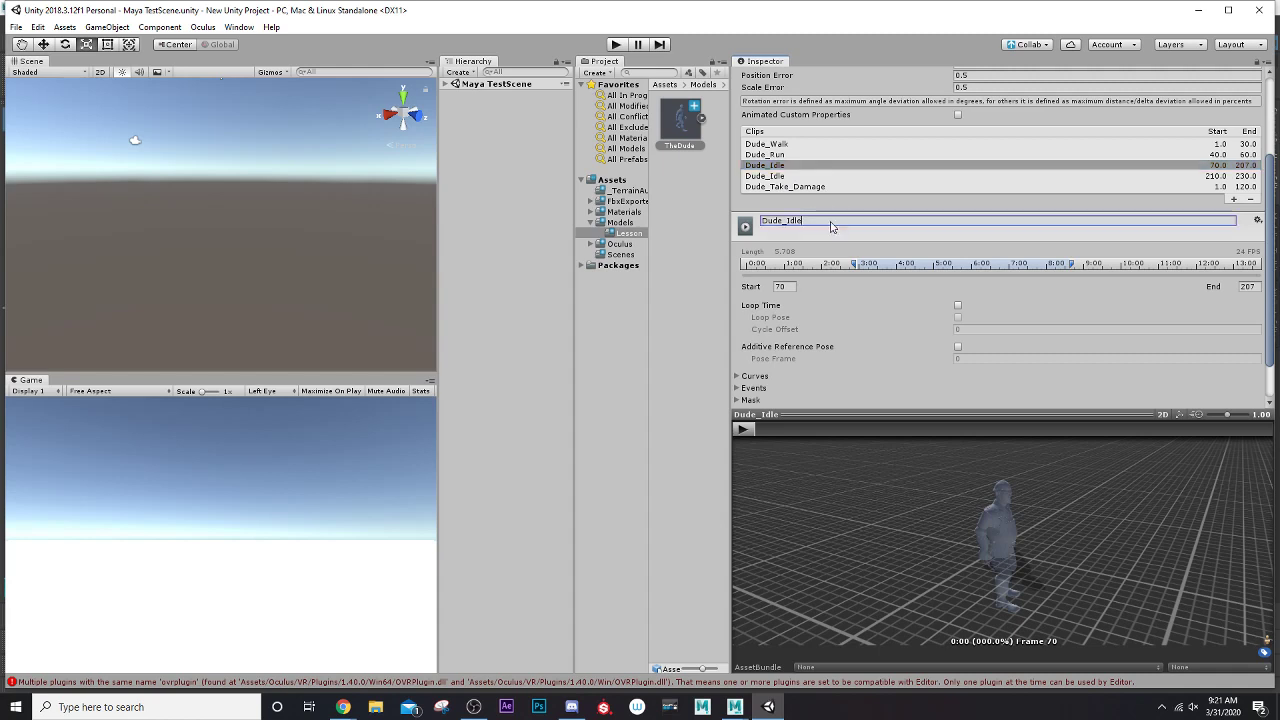
pyautogui.doubleClick(789, 220)
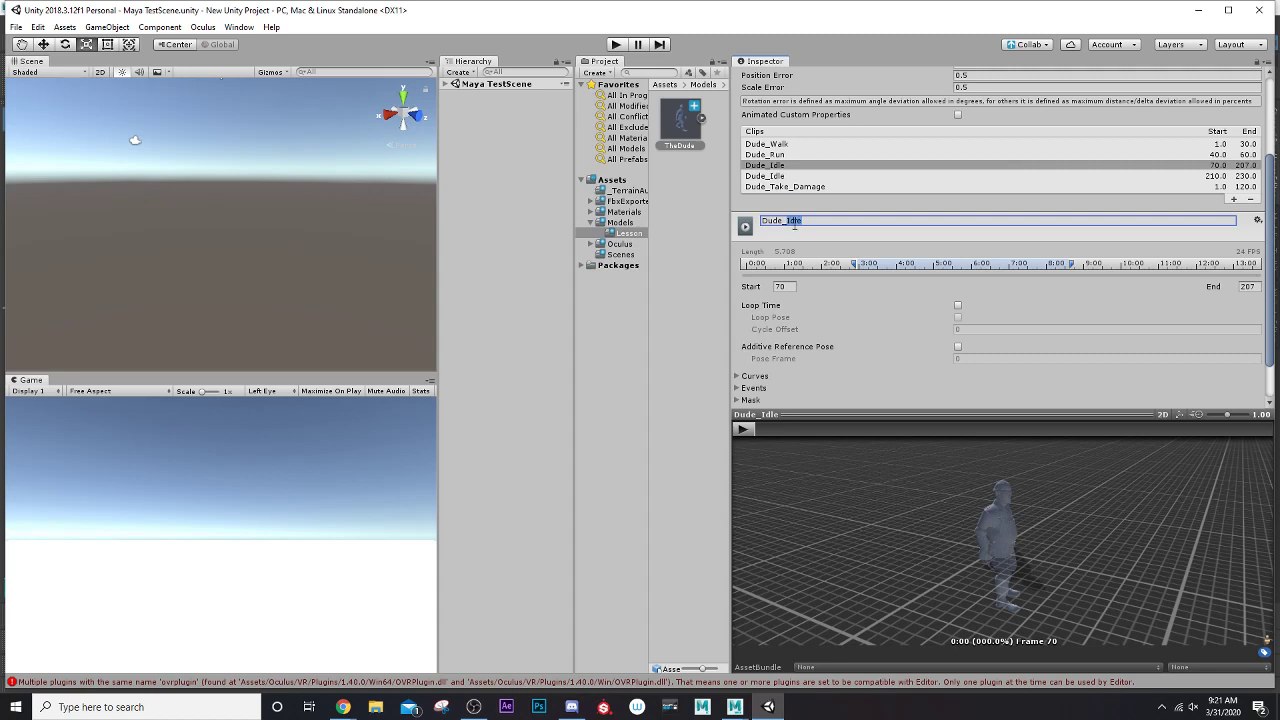
pyautogui.write('Killed')
pyautogui.press('Return')
# Step: Set the Dude_Killed clip's range from frame 239 to frame 257 and apply the import settings
pyautogui.moveTo(1074, 267)
pyautogui.mouseDown()
pyautogui.moveTo(1226, 277)
pyautogui.moveTo(1150, 288)
pyautogui.mouseUp()
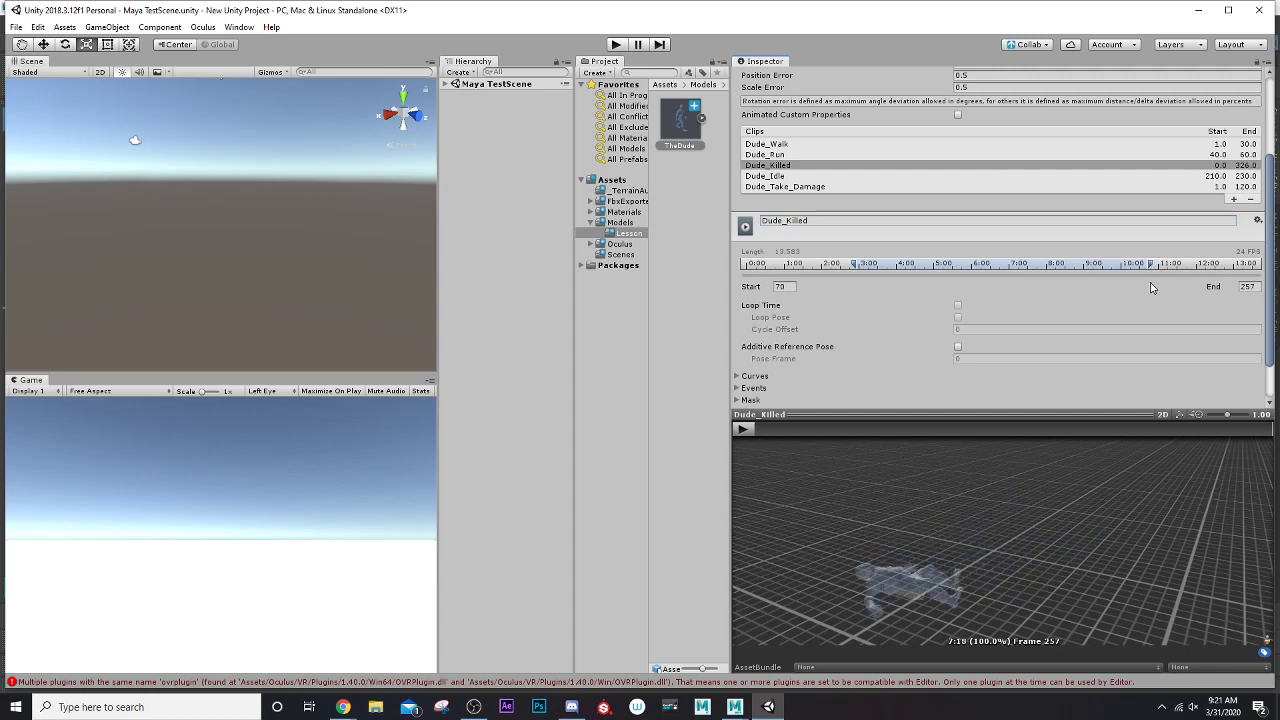
pyautogui.moveTo(855, 264)
pyautogui.mouseDown()
pyautogui.moveTo(1100, 266)
pyautogui.moveTo(1117, 289)
pyautogui.mouseUp()
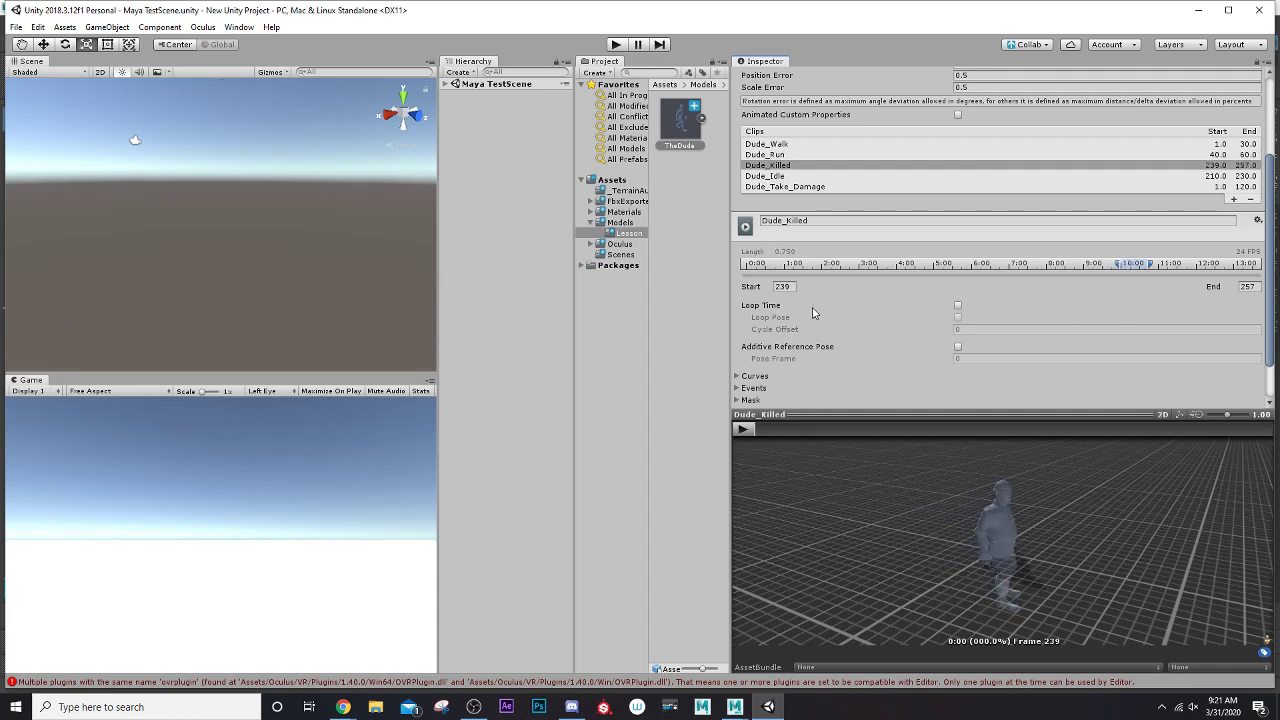
pyautogui.scroll(-3, 1022, 306)
pyautogui.click(1248, 392)
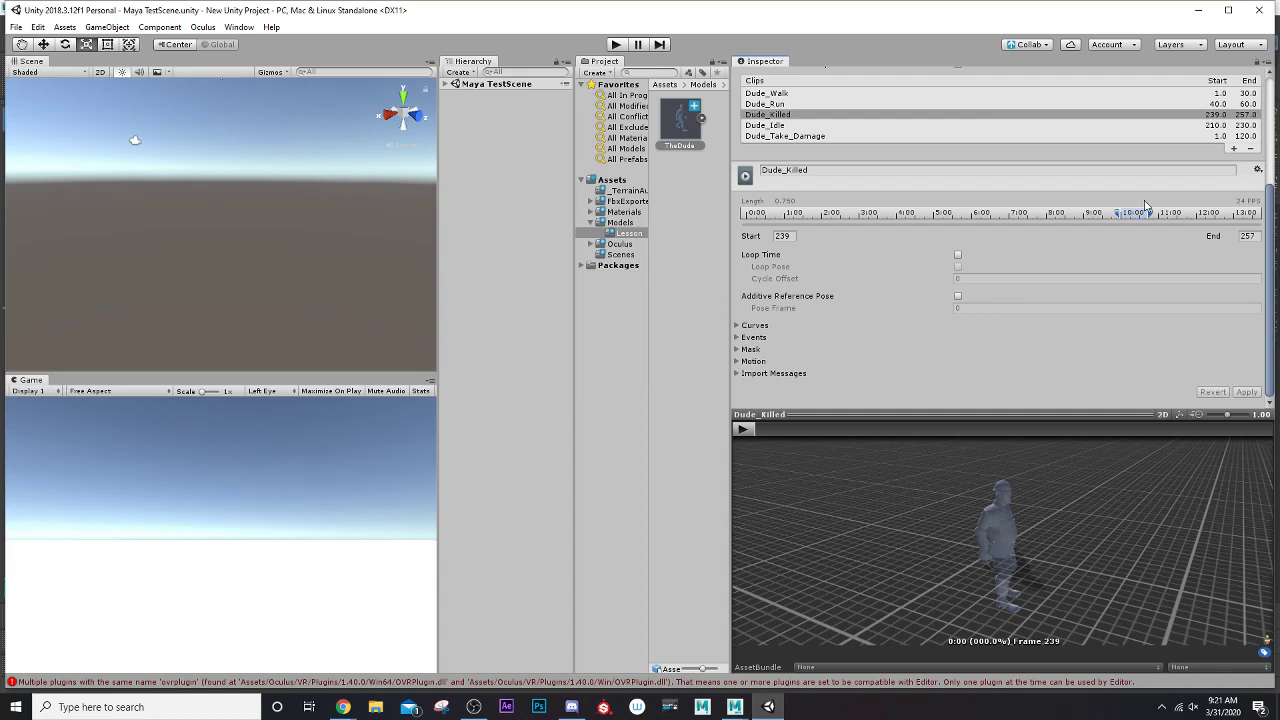
# Step: Add a sixth animation clip and set its range from frame 270 to frame 302
pyautogui.click(1234, 150)
pyautogui.click(839, 181)
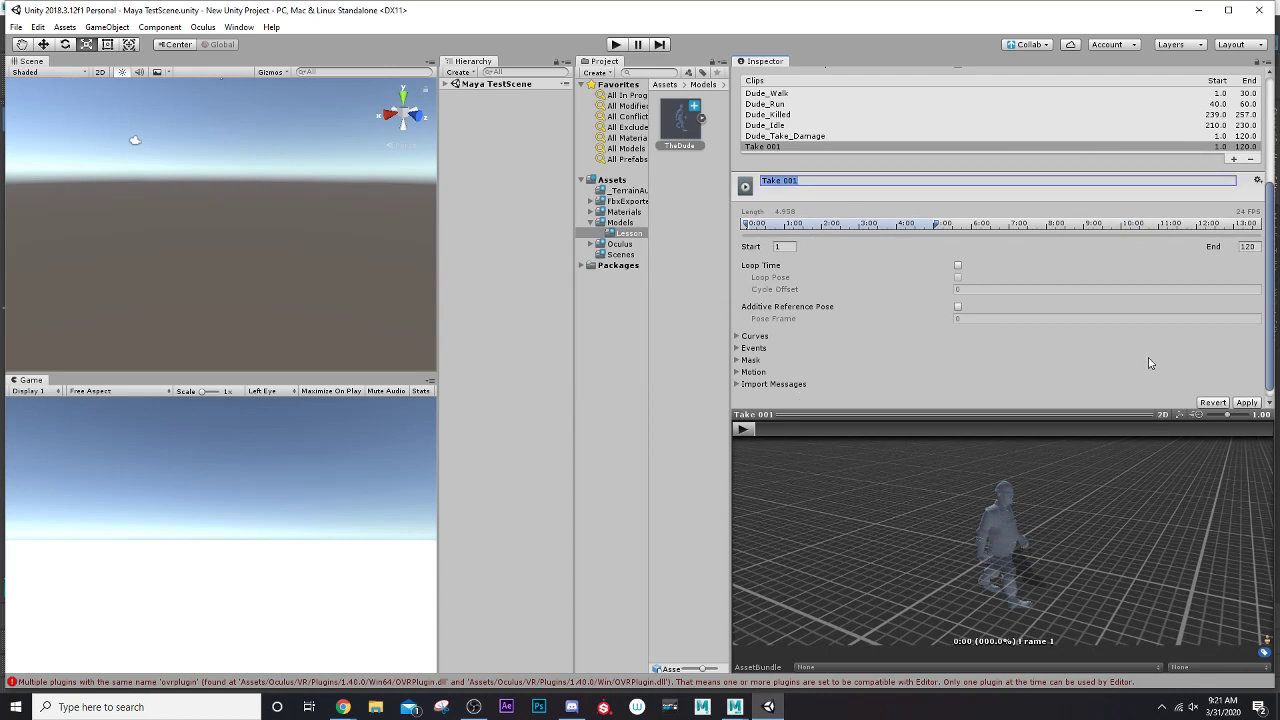
pyautogui.moveTo(937, 224); pyautogui.dragTo(1220, 254)
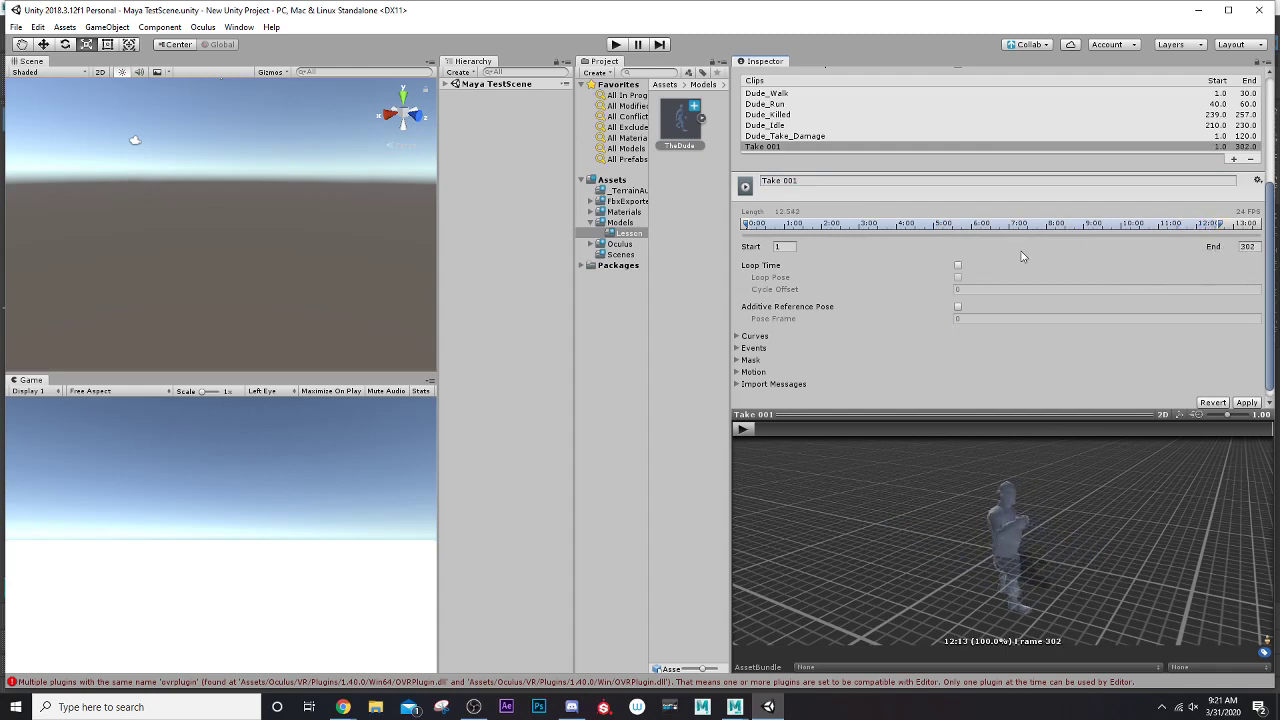
pyautogui.moveTo(755, 226)
pyautogui.mouseDown()
pyautogui.moveTo(1186, 252)
pyautogui.moveTo(1167, 261)
pyautogui.mouseUp()
# Step: Rename the 270–302 clip to Dude_Kick, apply the import settings and select it in the clip list
pyautogui.click(840, 181)
pyautogui.moveTo(840, 182); pyautogui.dragTo(750, 178)
pyautogui.write('Dude_Kick')
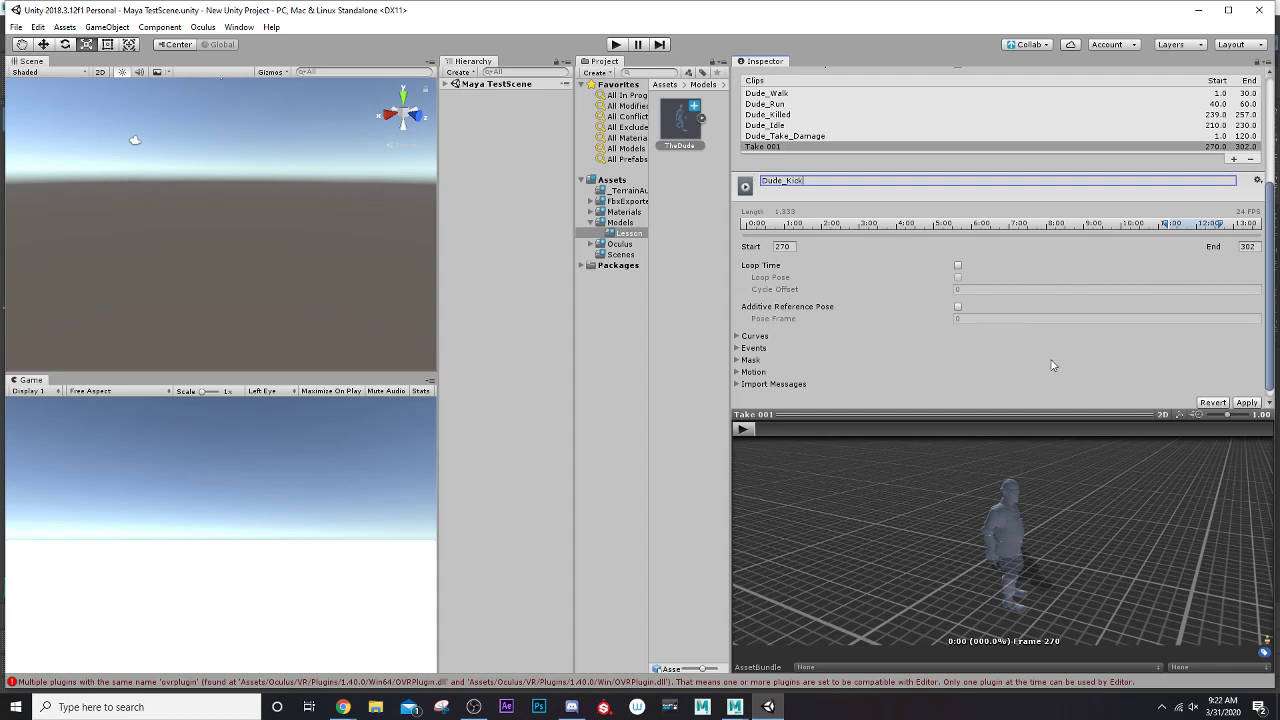
pyautogui.click(1243, 403)
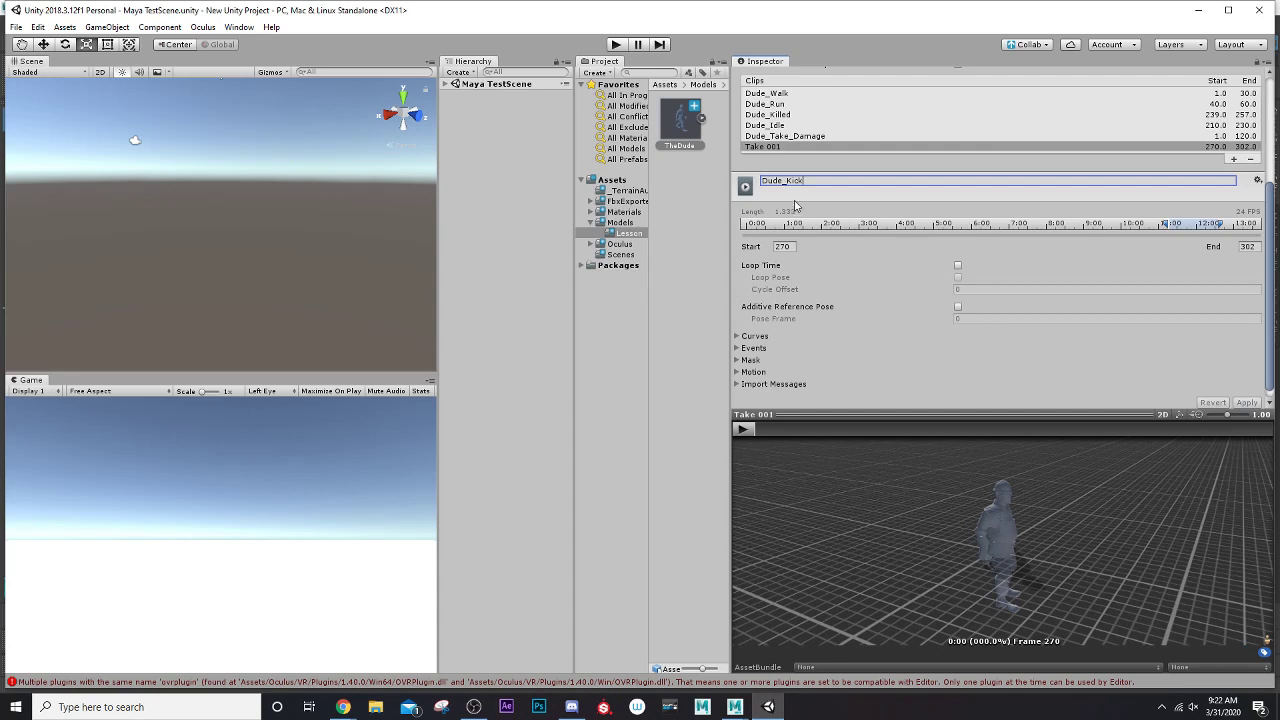
pyautogui.click(949, 148)
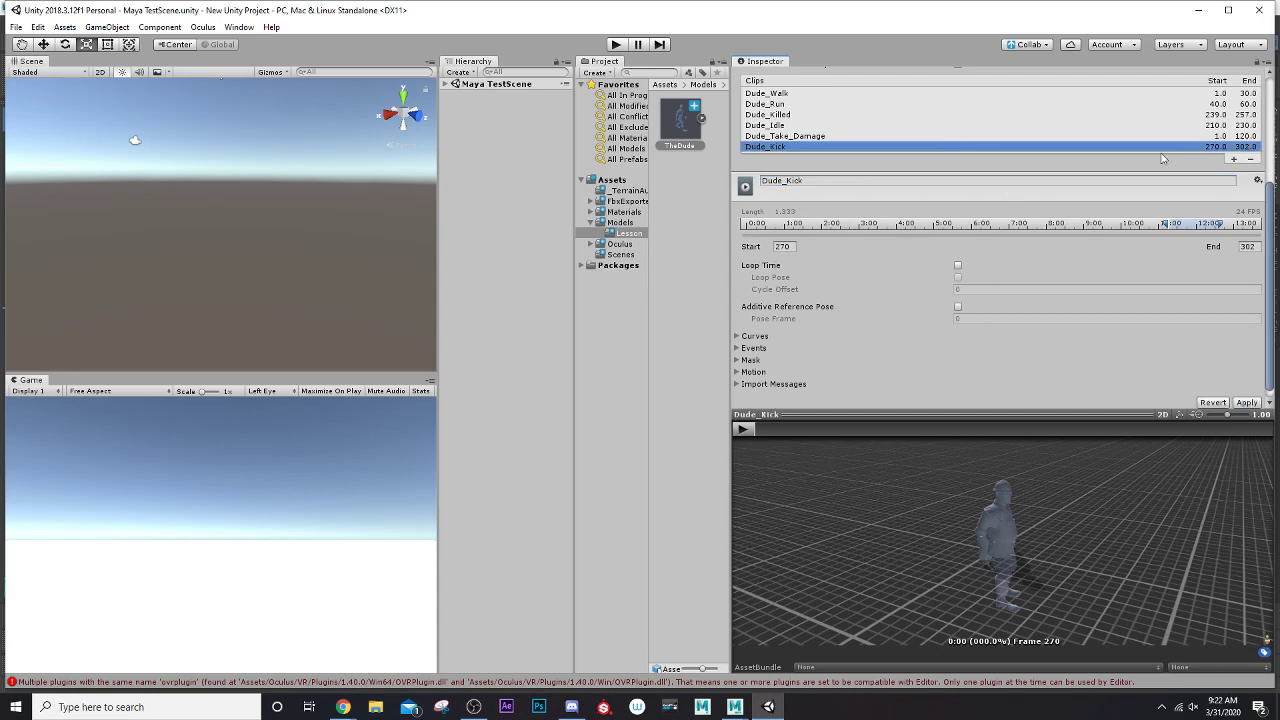
# Step: Add a seventh animation clip and name it Dude_Punch
pyautogui.click(1234, 160)
pyautogui.click(812, 191)
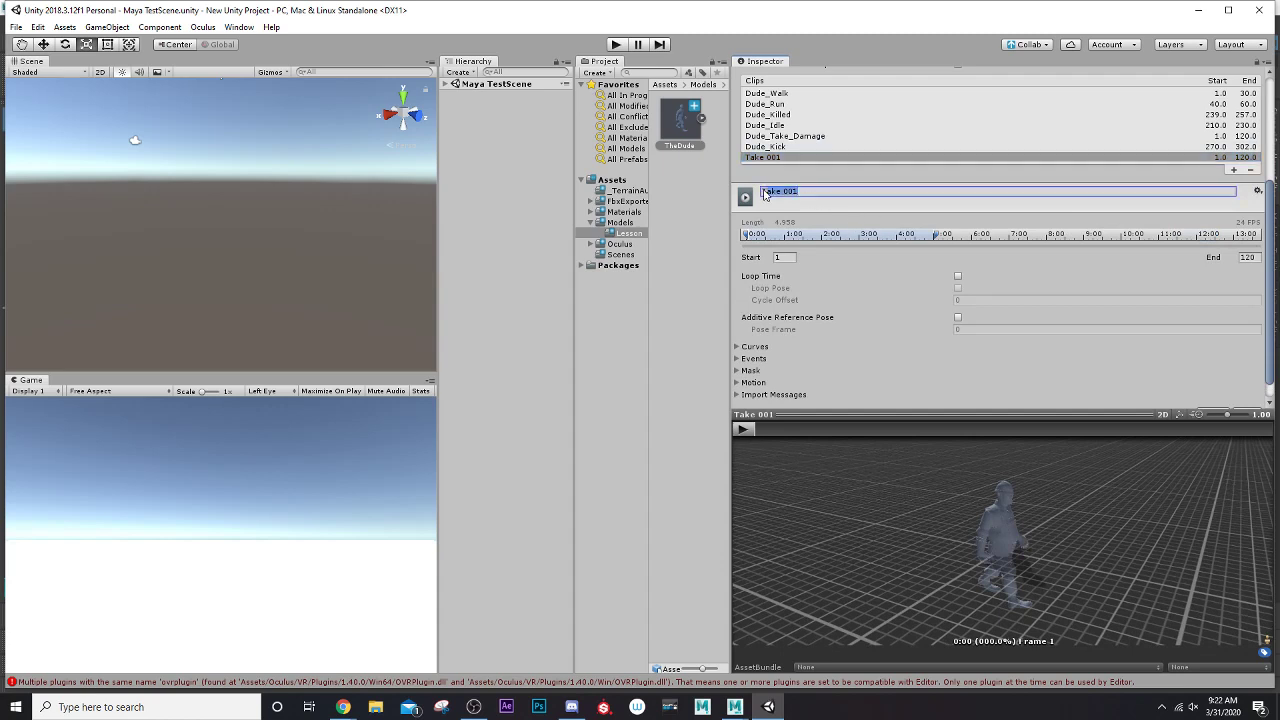
pyautogui.write('Dude_Punch')
pyautogui.press('Return')
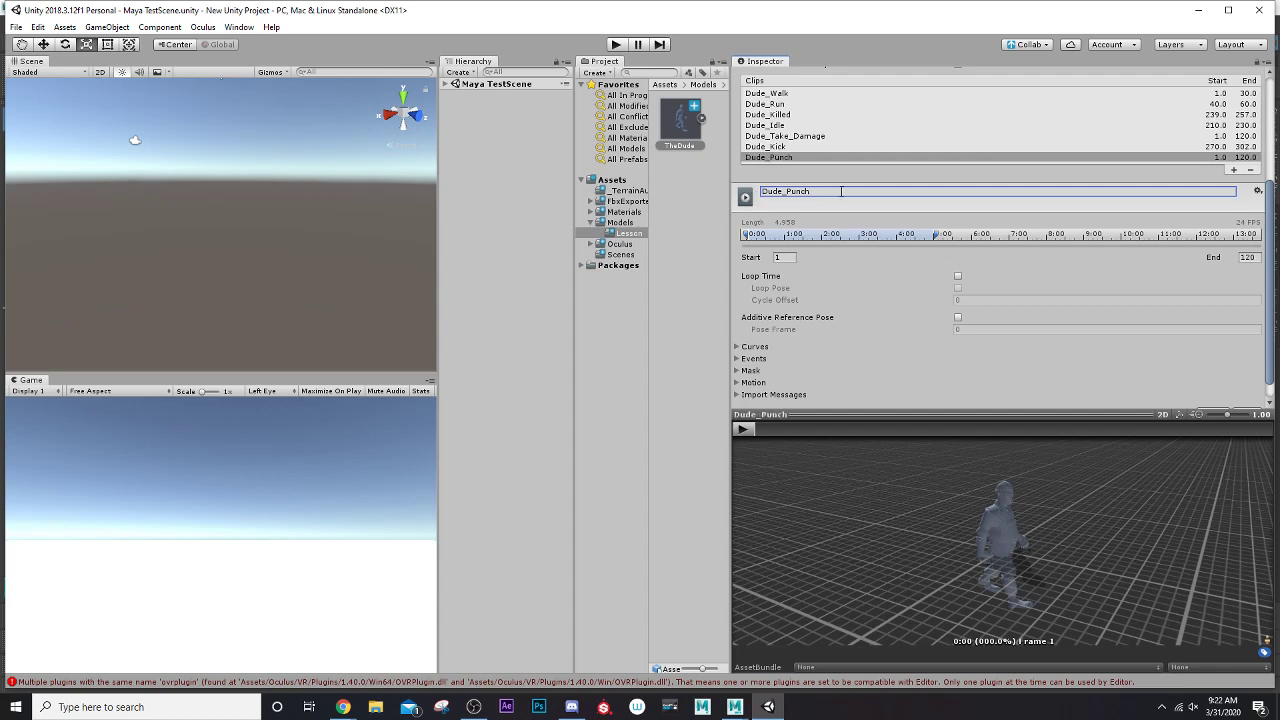
# Step: Set the Dude_Punch clip's range from frame 303 to frame 326 and apply the import settings
pyautogui.moveTo(943, 234); pyautogui.dragTo(1160, 266)
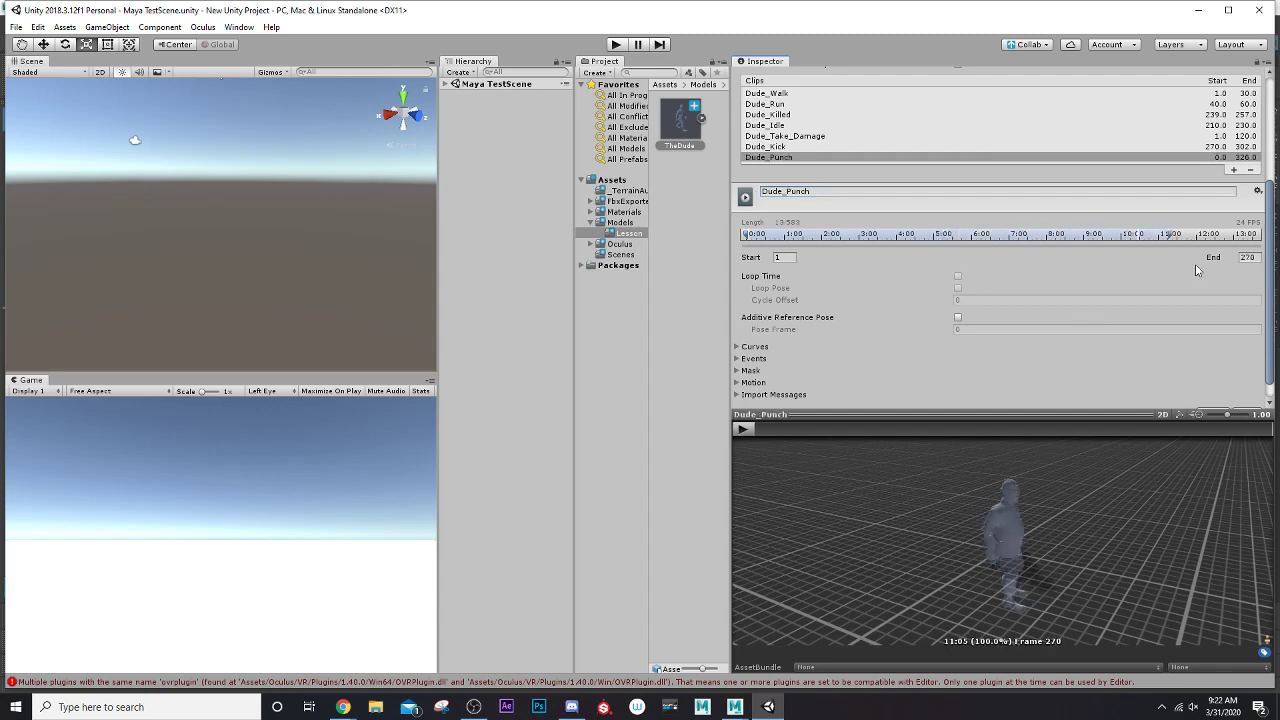
pyautogui.moveTo(746, 236); pyautogui.dragTo(1219, 286)
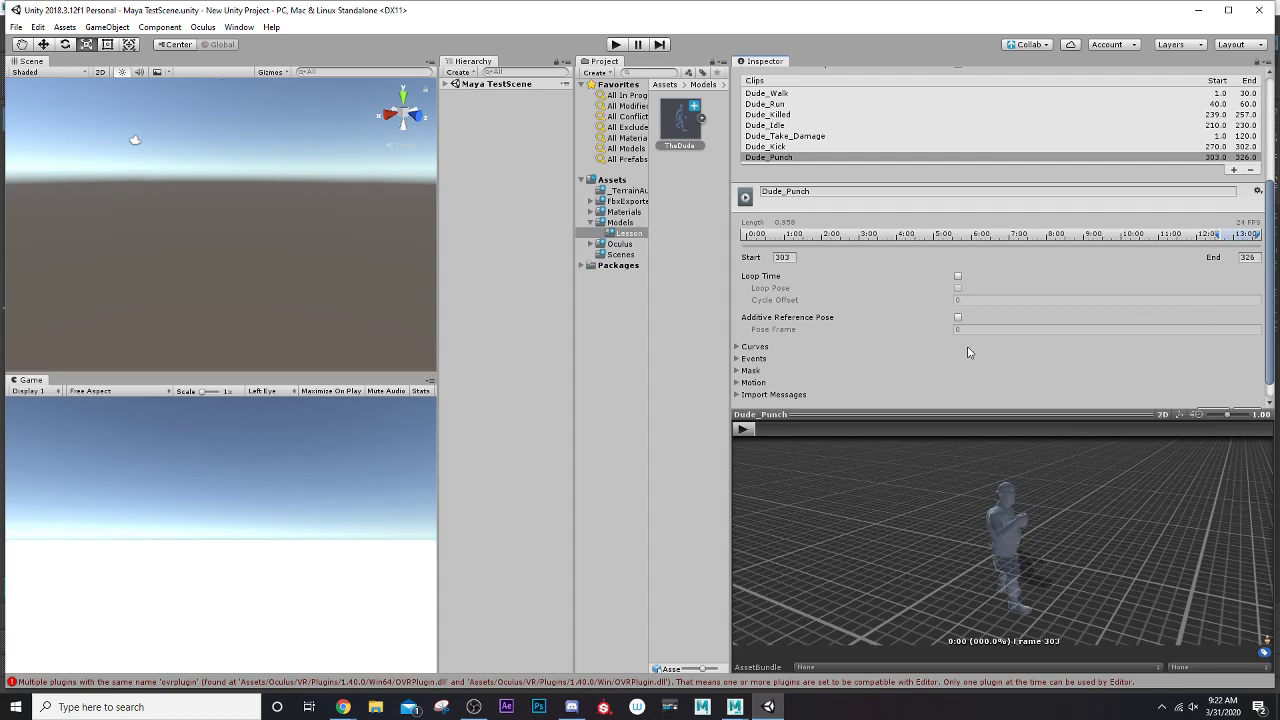
pyautogui.scroll(-1, 945, 349)
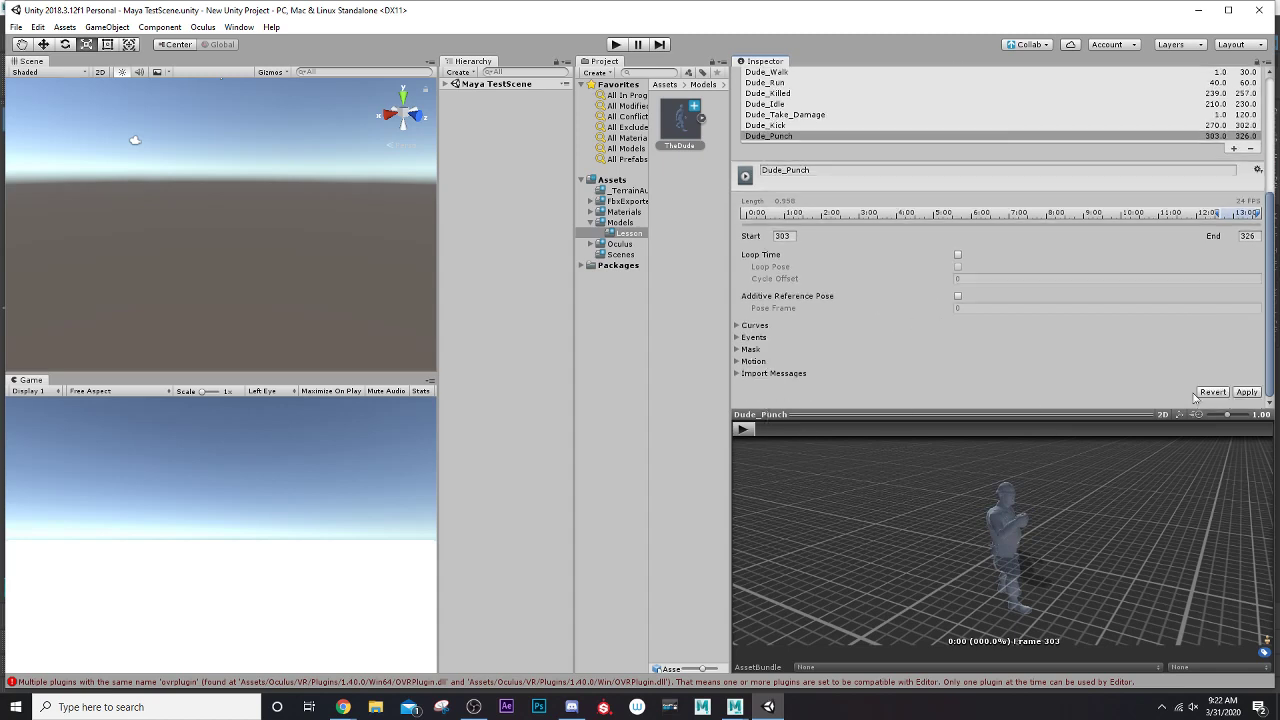
pyautogui.click(1252, 391)
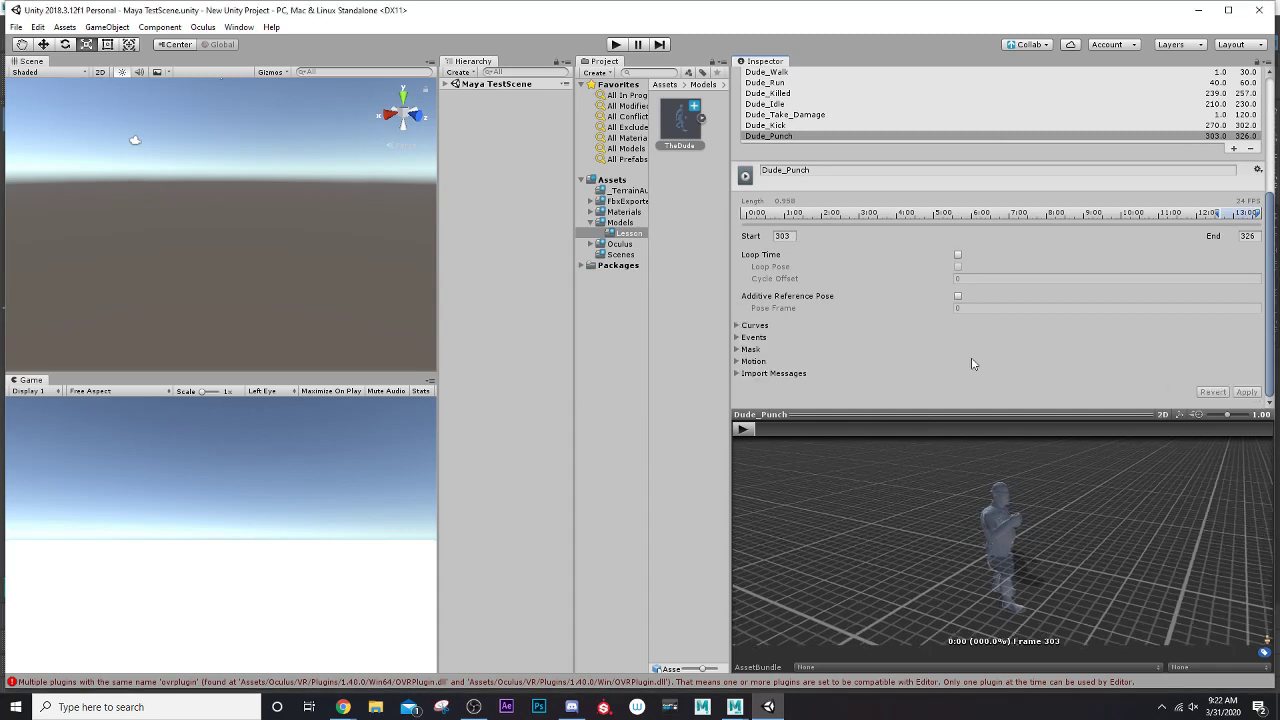
pyautogui.scroll(4, 879, 305)
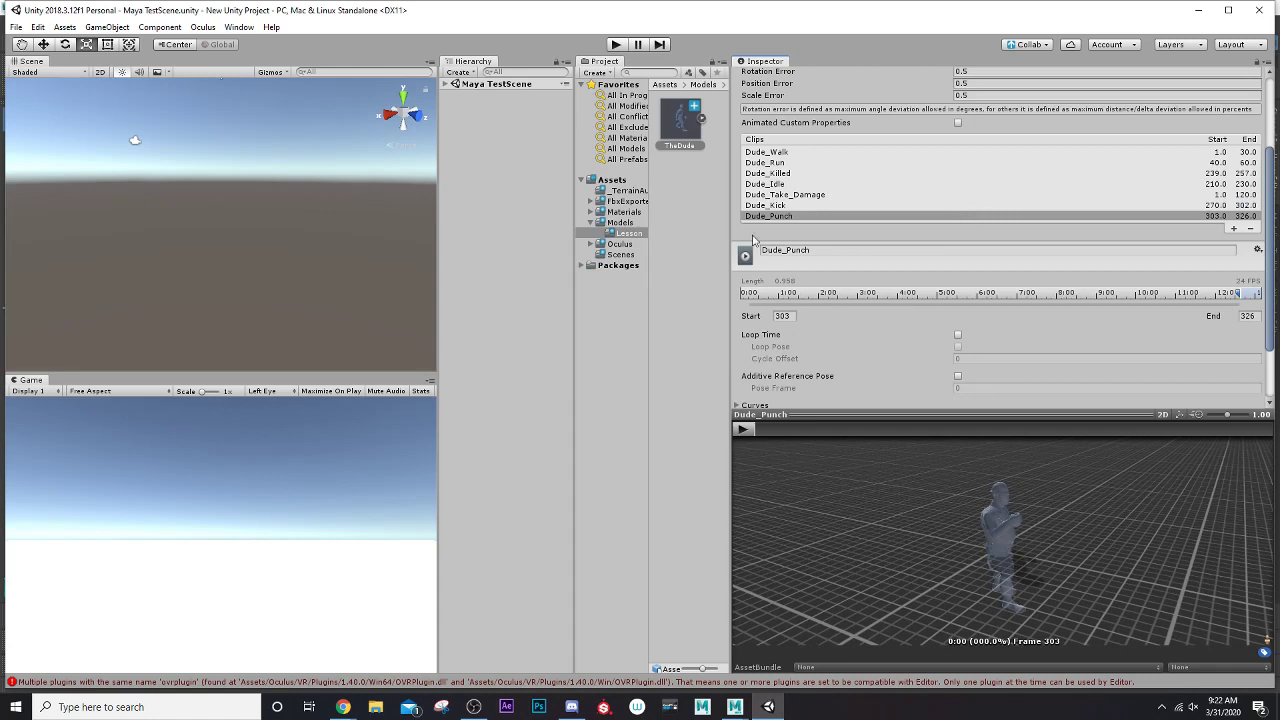
# Step: Create an Animator Controller named AC_TheDude in the Lesson folder and open it for editing
pyautogui.rightClick(689, 182)
pyautogui.moveTo(727, 187)
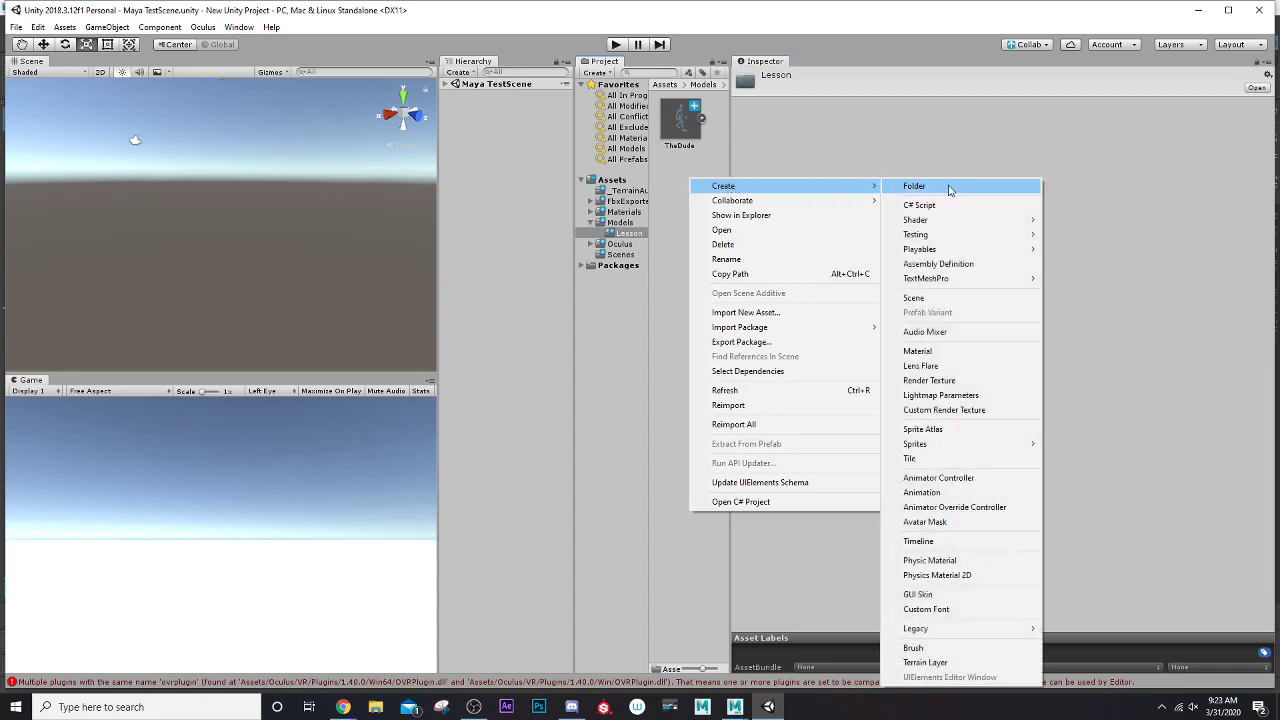
pyautogui.click(958, 481)
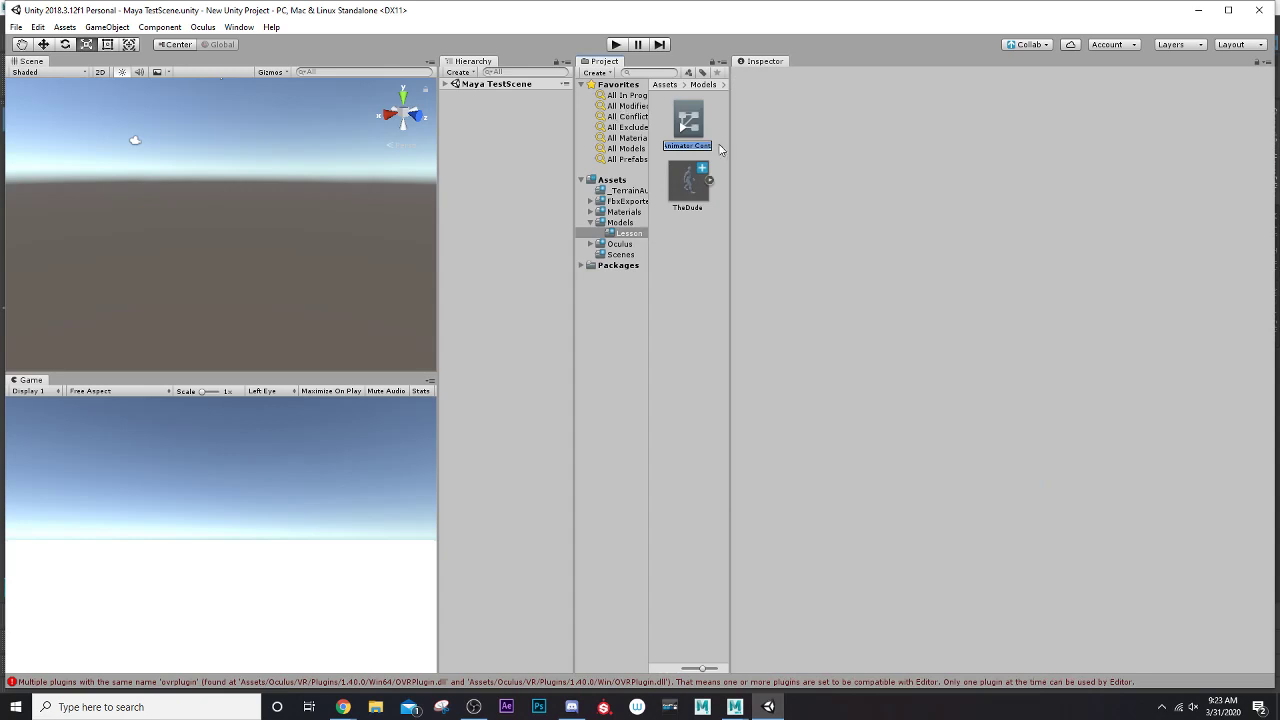
pyautogui.press('End')
pyautogui.press('BackSpace')
pyautogui.press('BackSpace')
pyautogui.press('BackSpace')
pyautogui.press('BackSpace')
pyautogui.press('BackSpace')
pyautogui.press('BackSpace')
pyautogui.press('BackSpace')
pyautogui.press('BackSpace')
pyautogui.press('BackSpace')
pyautogui.press('BackSpace')
pyautogui.press('BackSpace')
pyautogui.press('BackSpace')
pyautogui.press('BackSpace')
pyautogui.press('BackSpace')
pyautogui.press('BackSpace')
pyautogui.press('BackSpace')
pyautogui.press('BackSpace')
pyautogui.press('BackSpace')
pyautogui.write('AC_TheDud')
pyautogui.press('BackSpace')
pyautogui.press('BackSpace')
pyautogui.press('BackSpace')
pyautogui.write('ude')
pyautogui.press('Return')
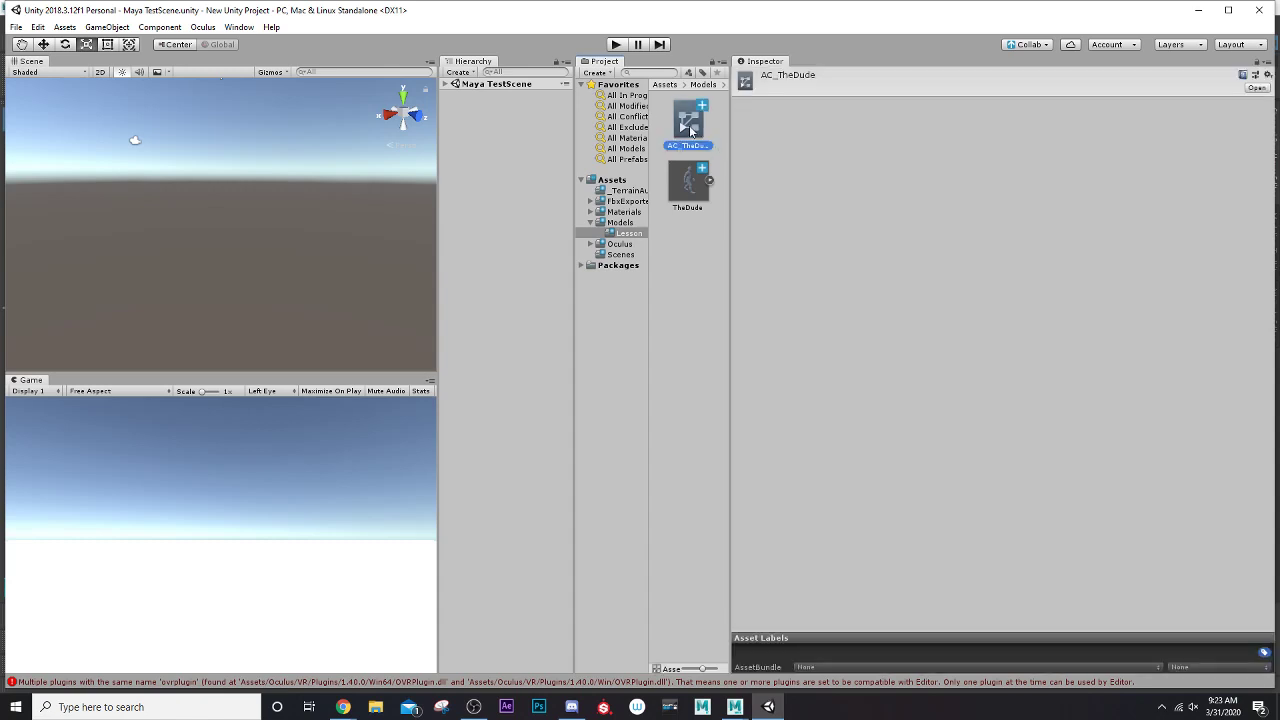
pyautogui.doubleClick(690, 131)
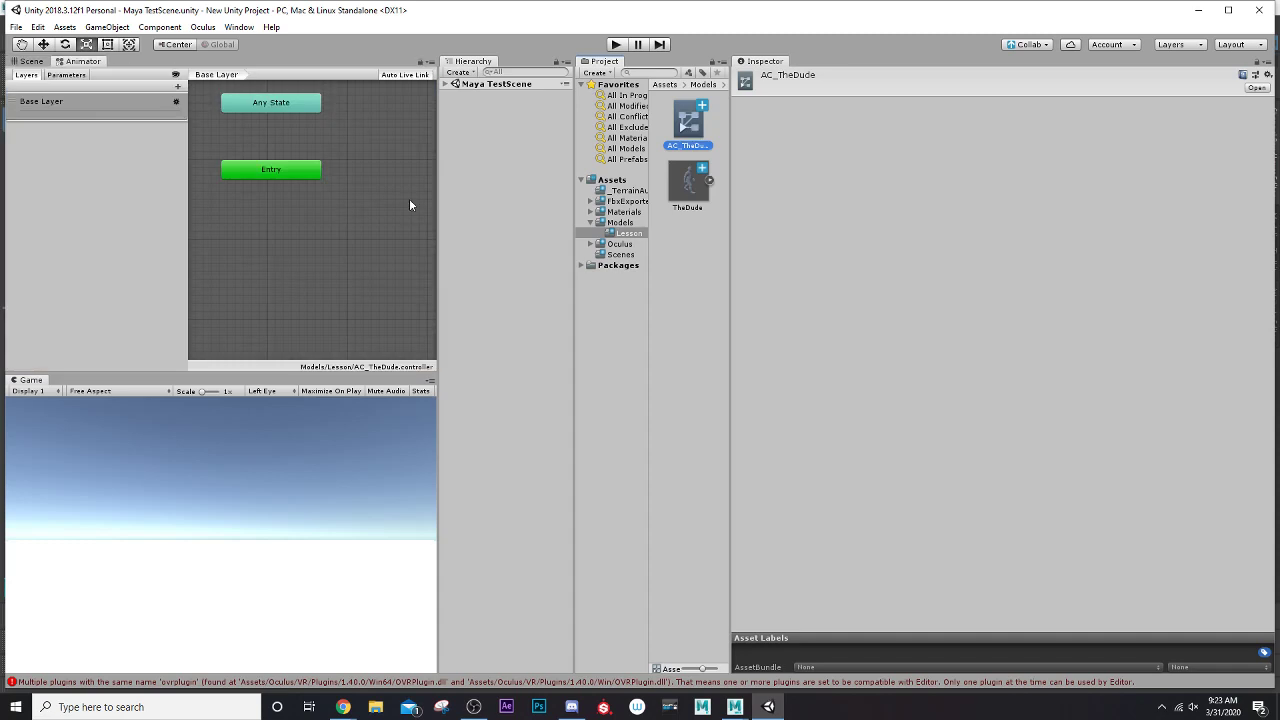
# Step: Widen the Animator area, create an empty state in the Base Layer and place it below and beside Entry
pyautogui.moveTo(436, 190); pyautogui.dragTo(529, 196)
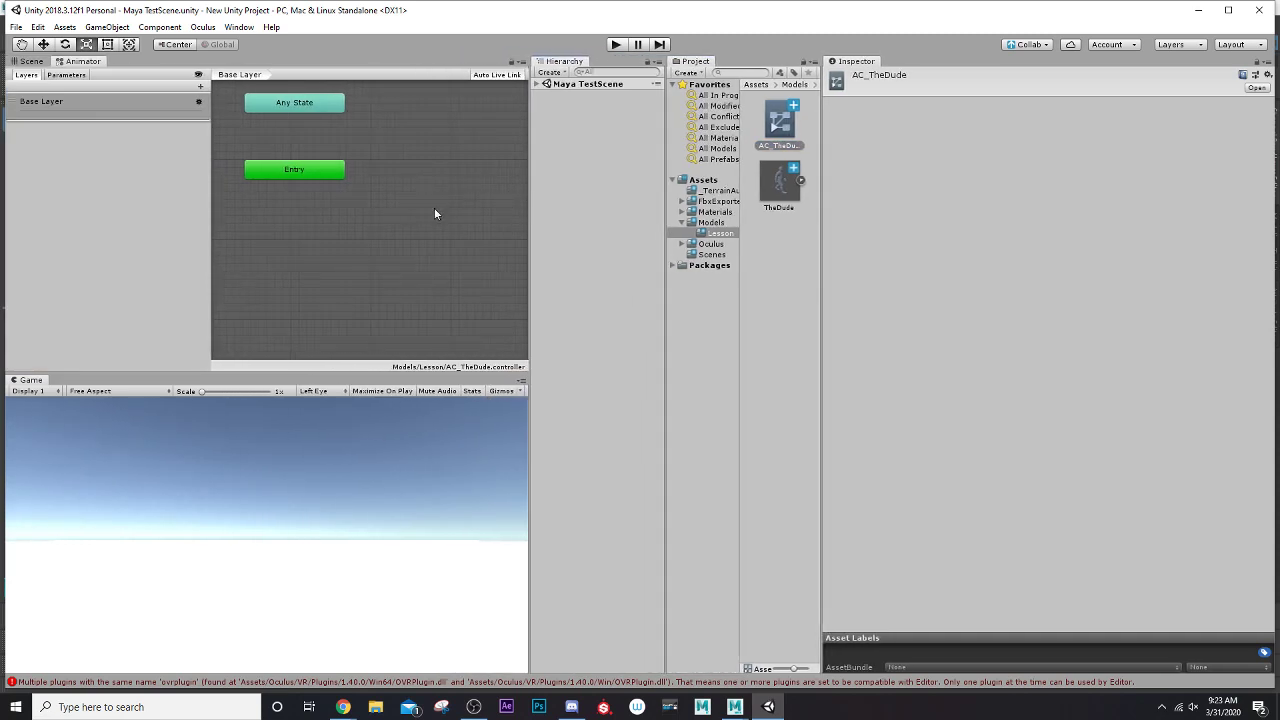
pyautogui.rightClick(375, 211)
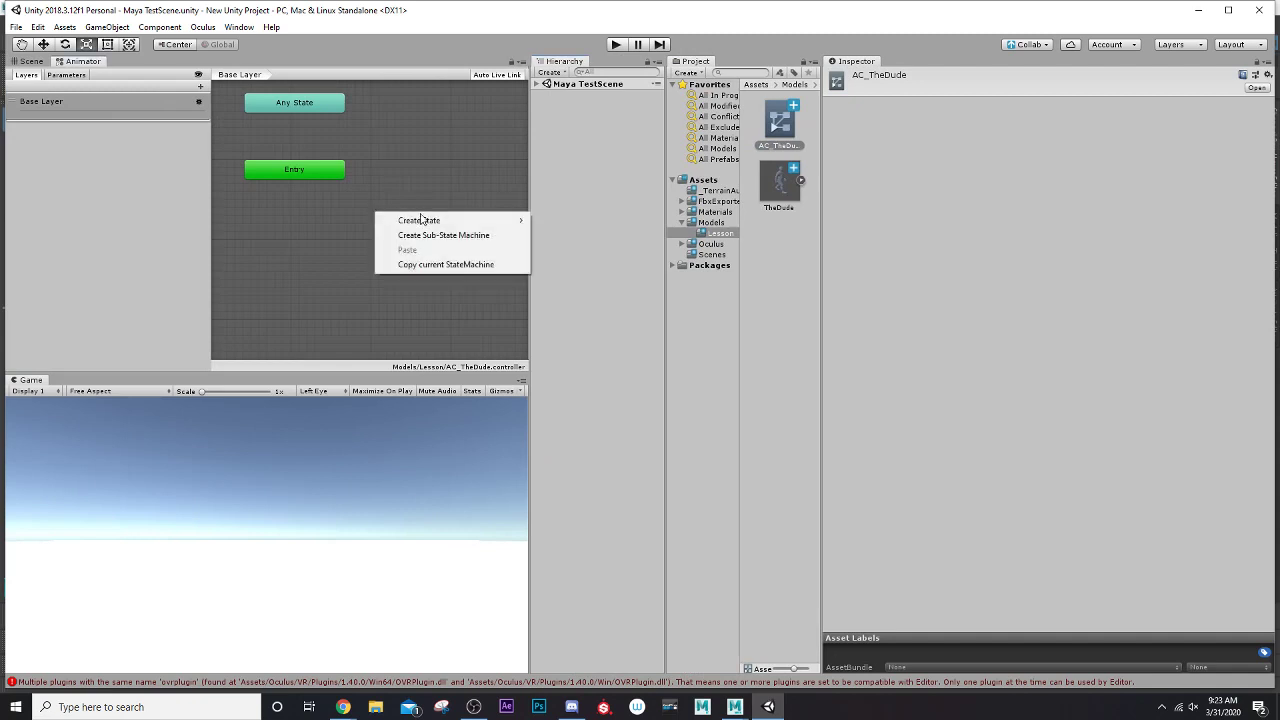
pyautogui.click(405, 174)
pyautogui.rightClick(381, 193)
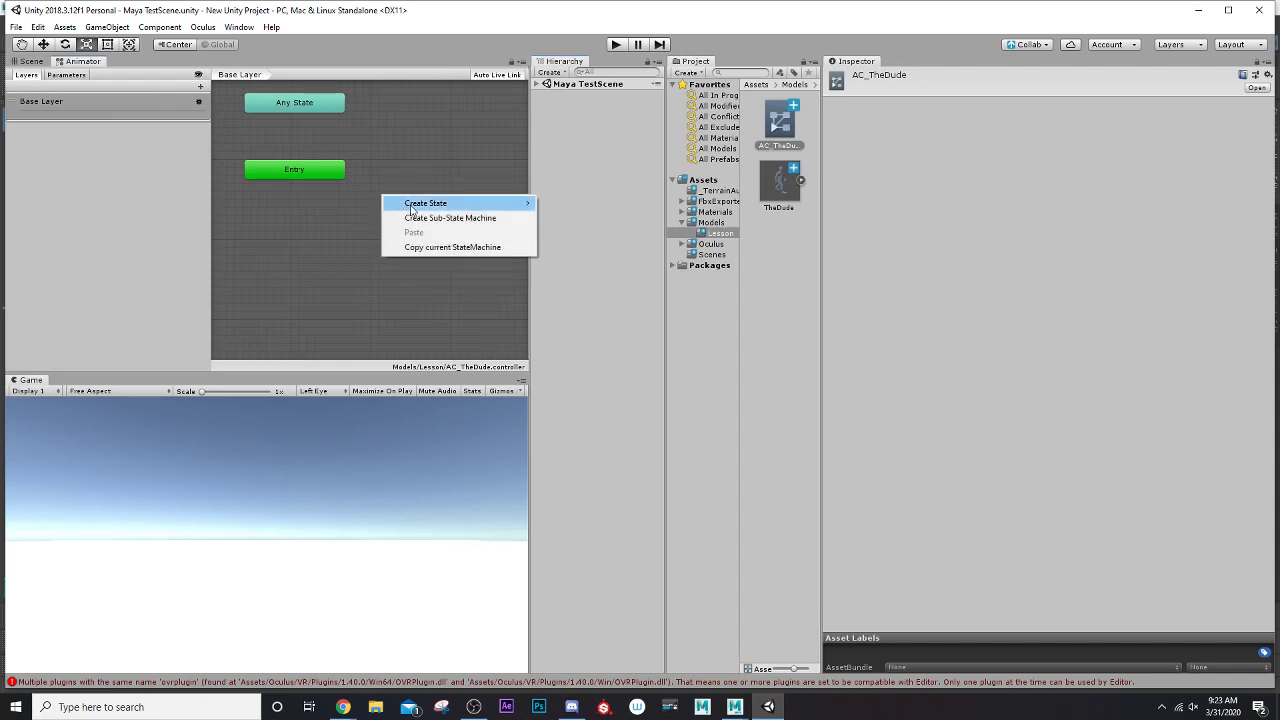
pyautogui.moveTo(411, 209)
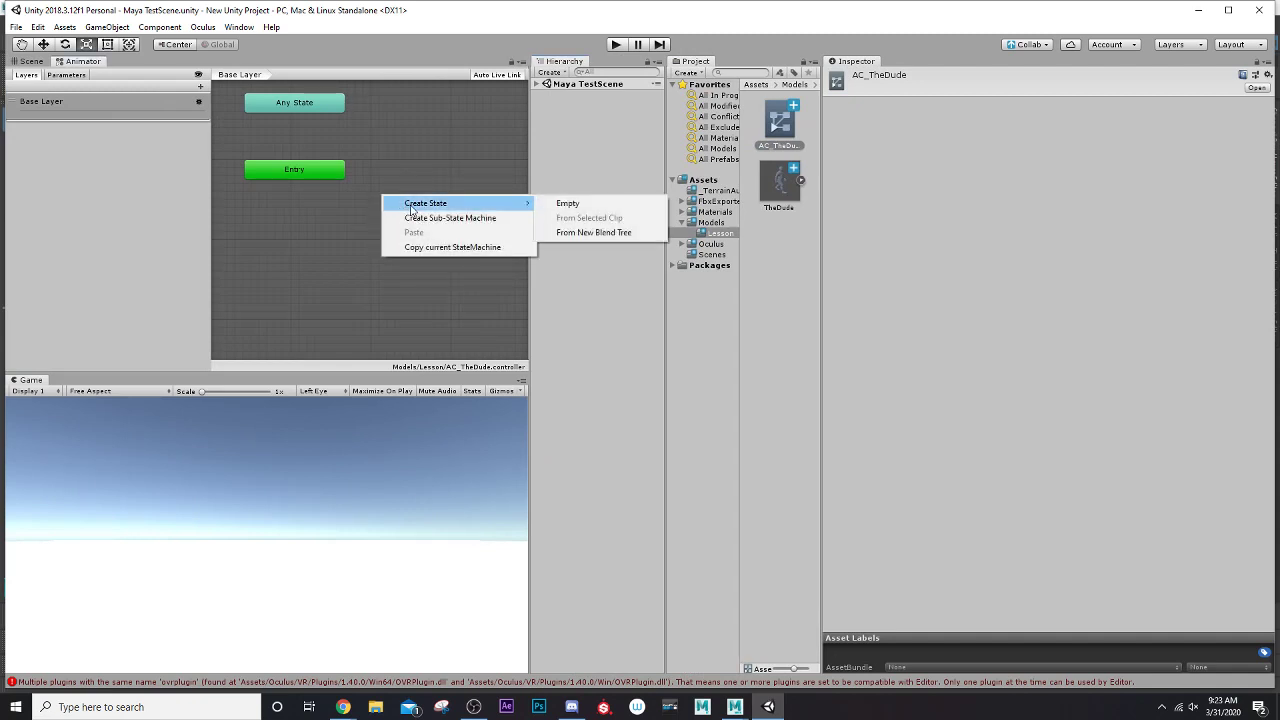
pyautogui.click(566, 204)
pyautogui.click(438, 209)
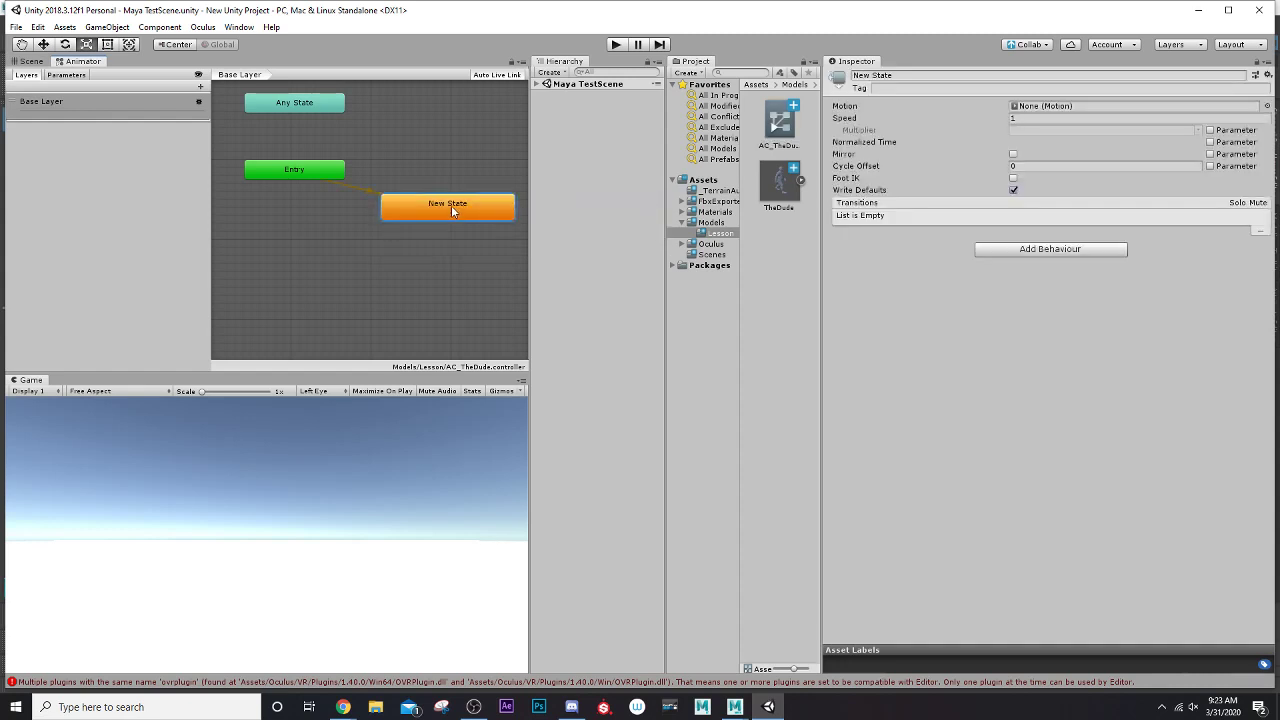
pyautogui.moveTo(446, 206); pyautogui.dragTo(418, 228)
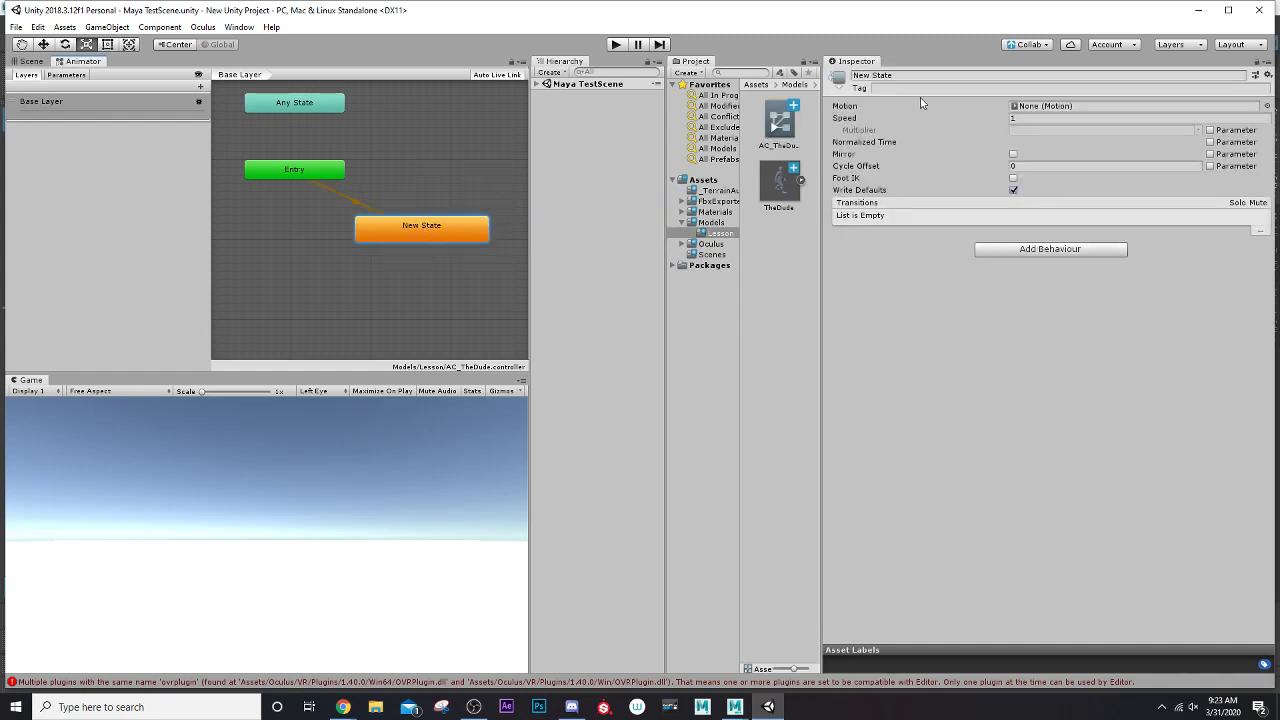
# Step: Rename the new state Dude_Idle, assign the Dude_Idle clip as its motion and move the state slightly lower
pyautogui.click(870, 75)
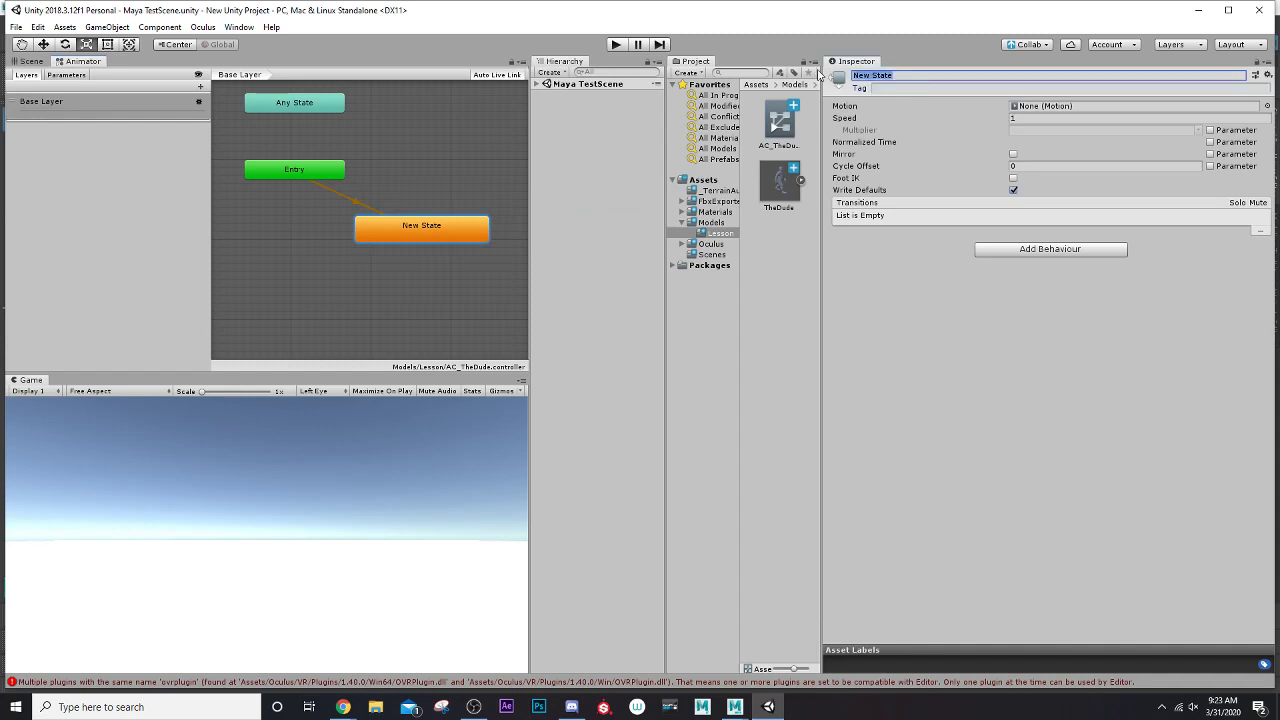
pyautogui.write('Dude_Idle')
pyautogui.press('Return')
pyautogui.click(1267, 106)
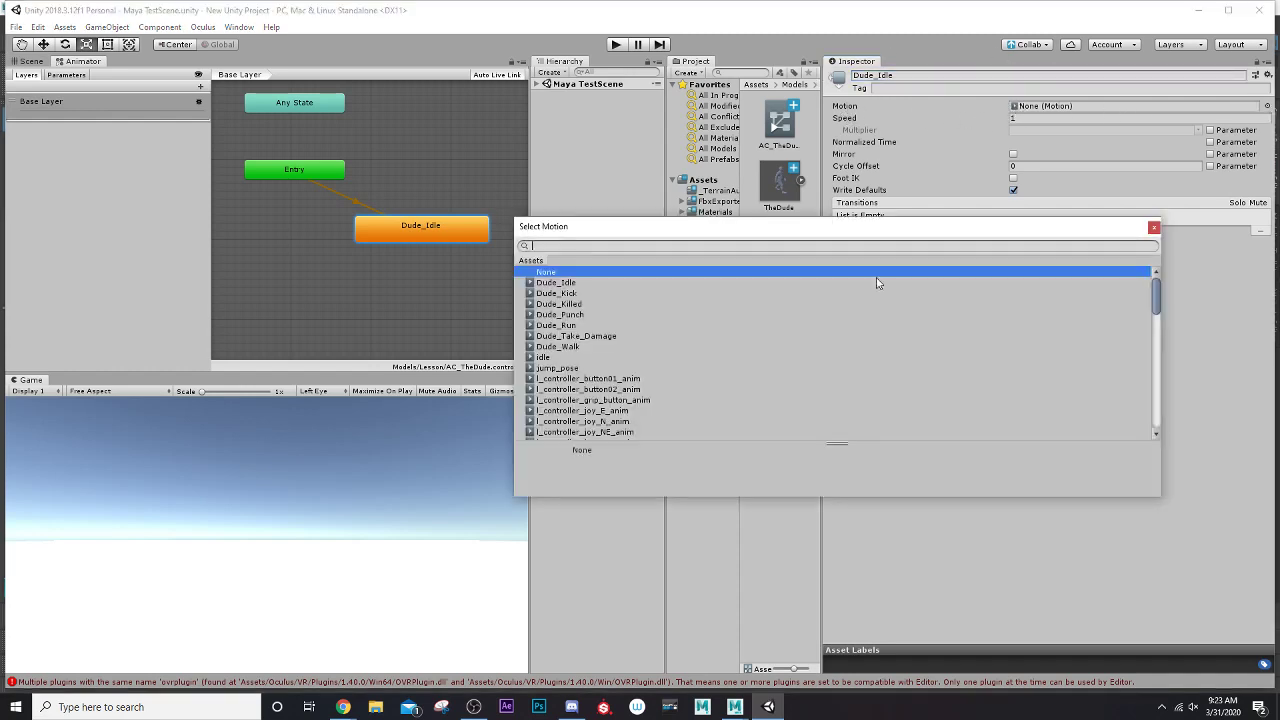
pyautogui.click(580, 284)
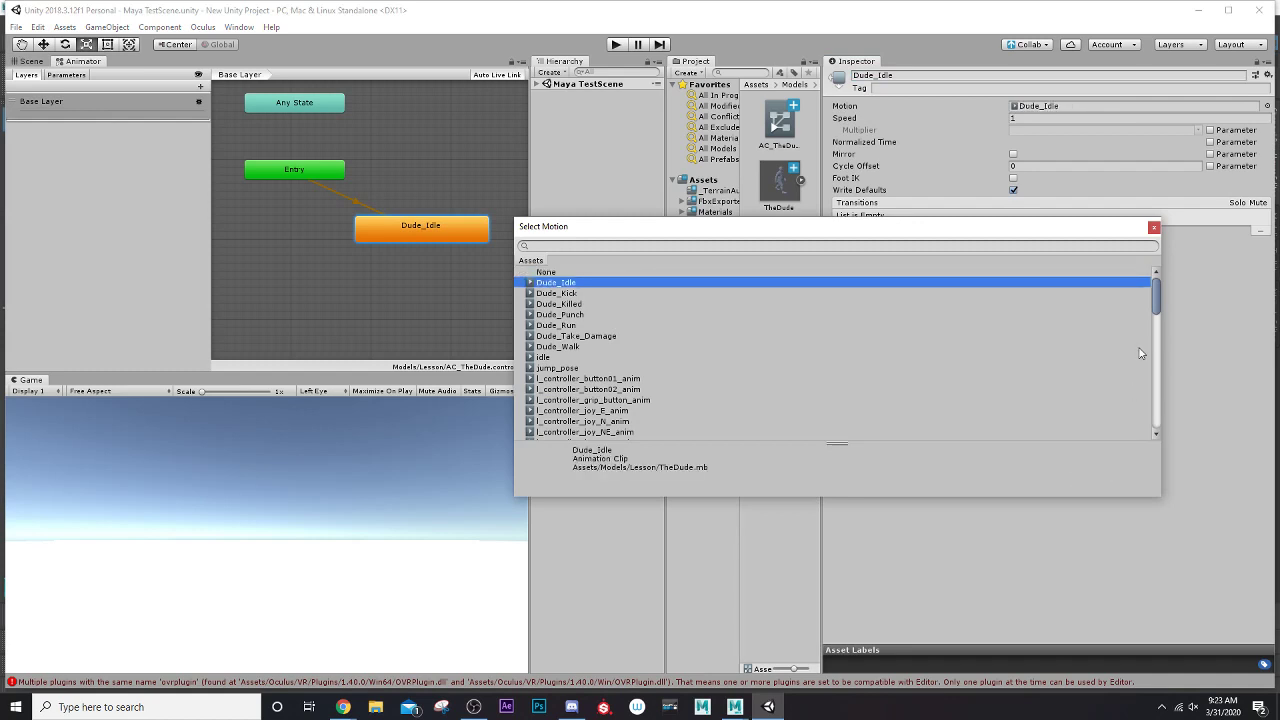
pyautogui.click(1154, 226)
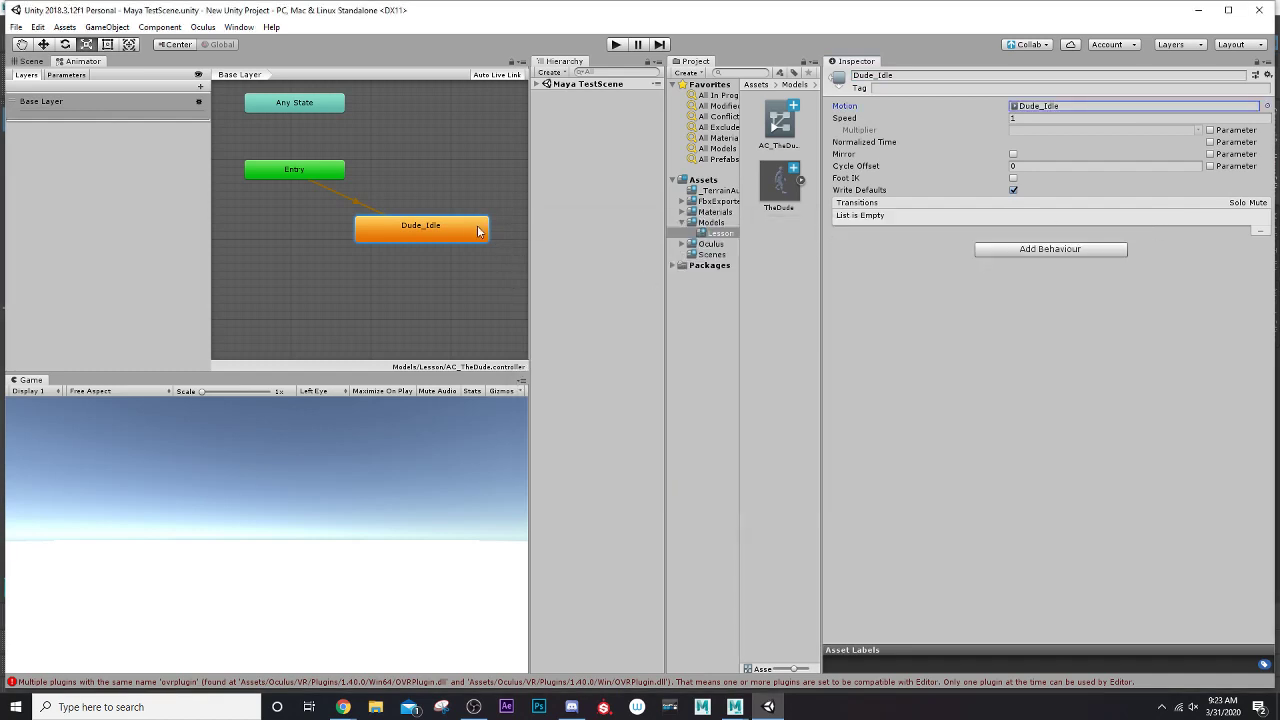
pyautogui.moveTo(449, 232); pyautogui.dragTo(452, 255)
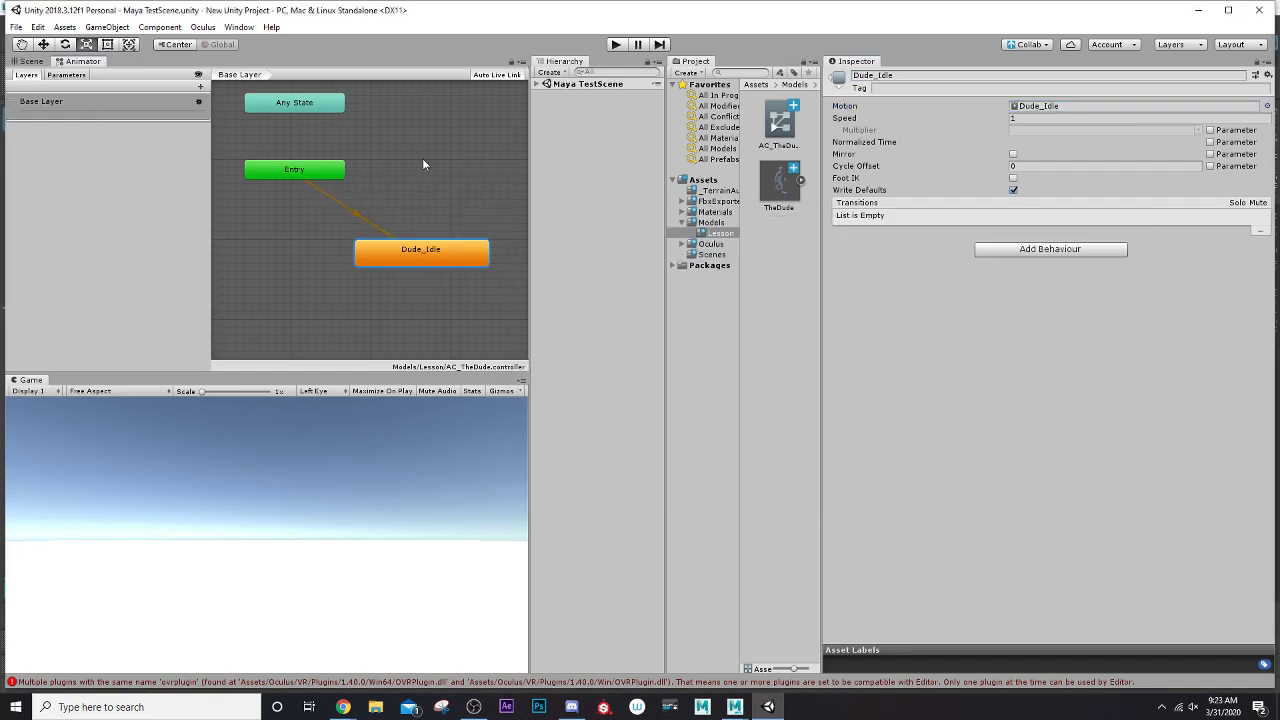
# Step: Undock the Animator as a floating window, enlarge it and reposition the Dude_Idle state closer to Entry
pyautogui.moveTo(75, 66); pyautogui.dragTo(298, 254)
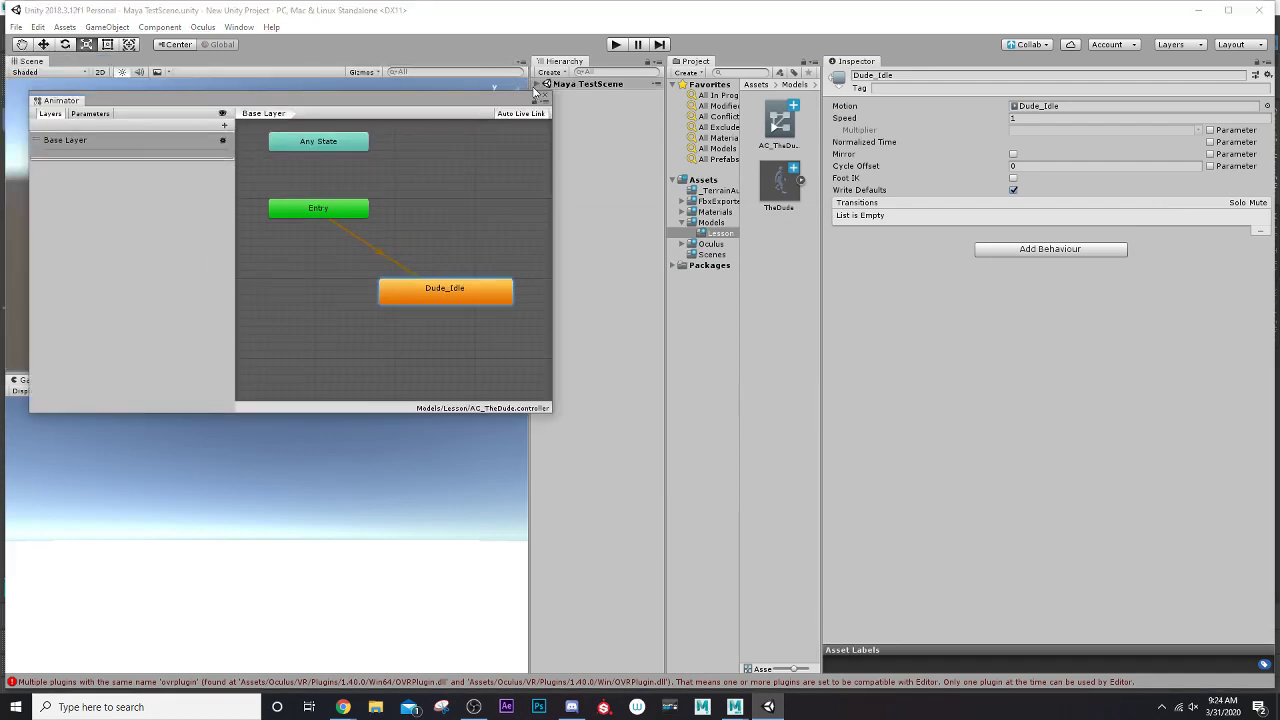
pyautogui.moveTo(370, 411); pyautogui.dragTo(363, 551)
pyautogui.moveTo(31, 345); pyautogui.dragTo(3, 352)
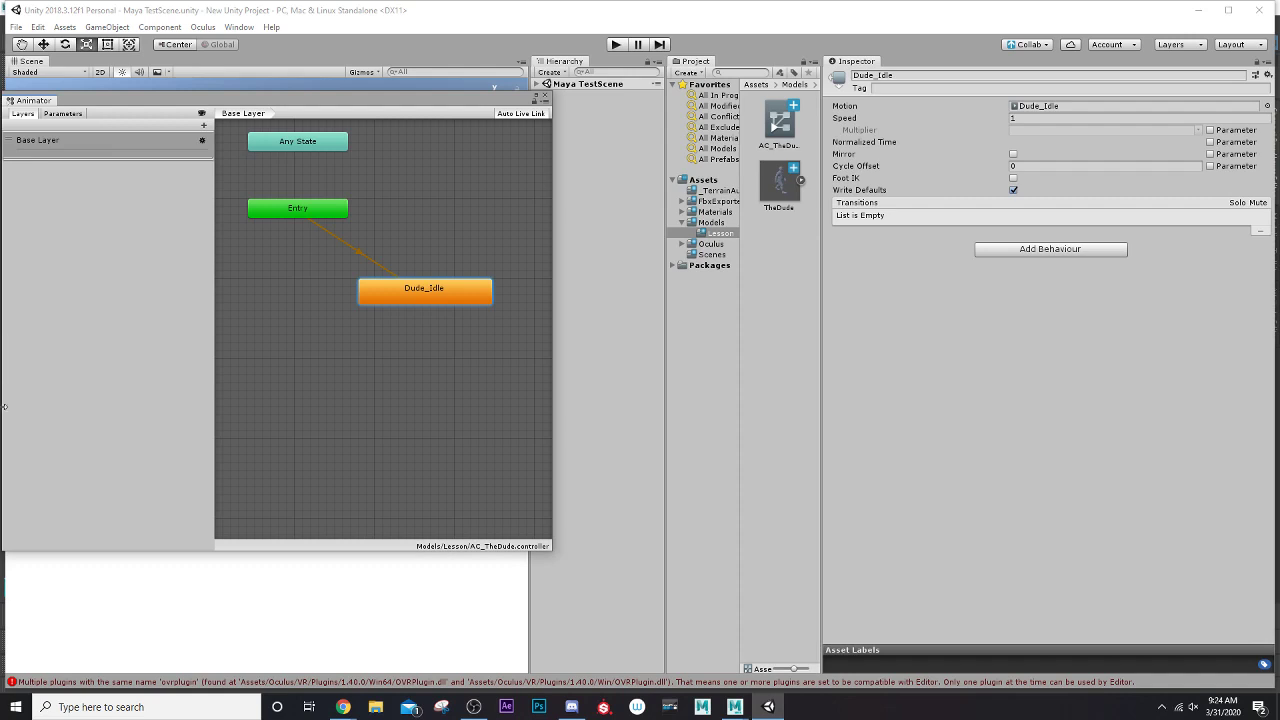
pyautogui.moveTo(552, 305); pyautogui.dragTo(612, 304)
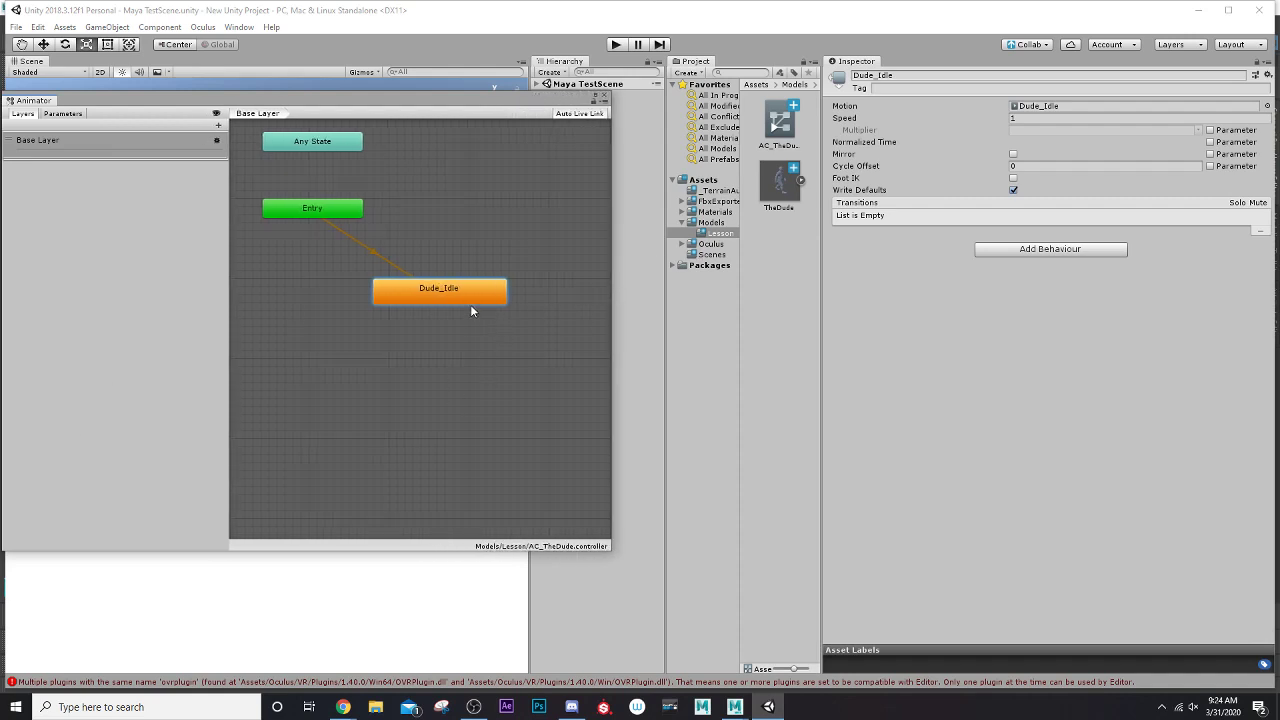
pyautogui.moveTo(471, 312); pyautogui.dragTo(423, 304)
# Step: Create a second empty state in the Base Layer and place it diagonally below Dude_Idle
pyautogui.rightClick(460, 357)
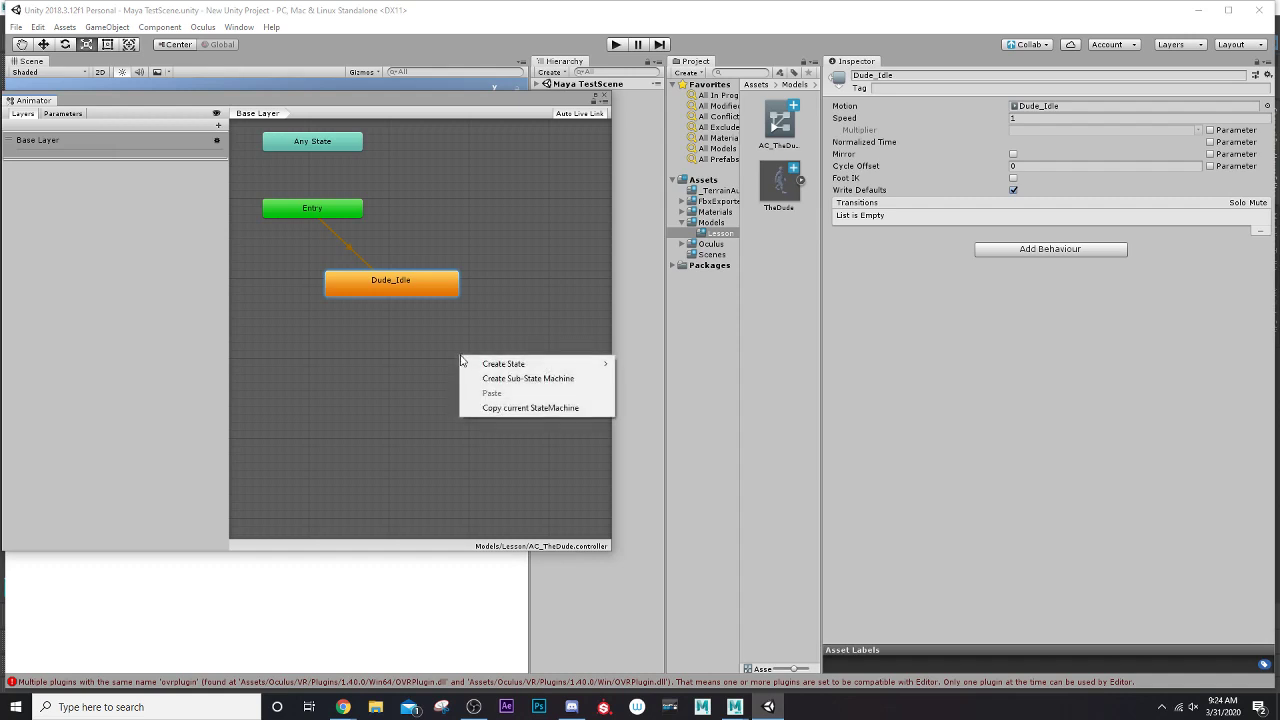
pyautogui.moveTo(505, 366)
pyautogui.click(641, 364)
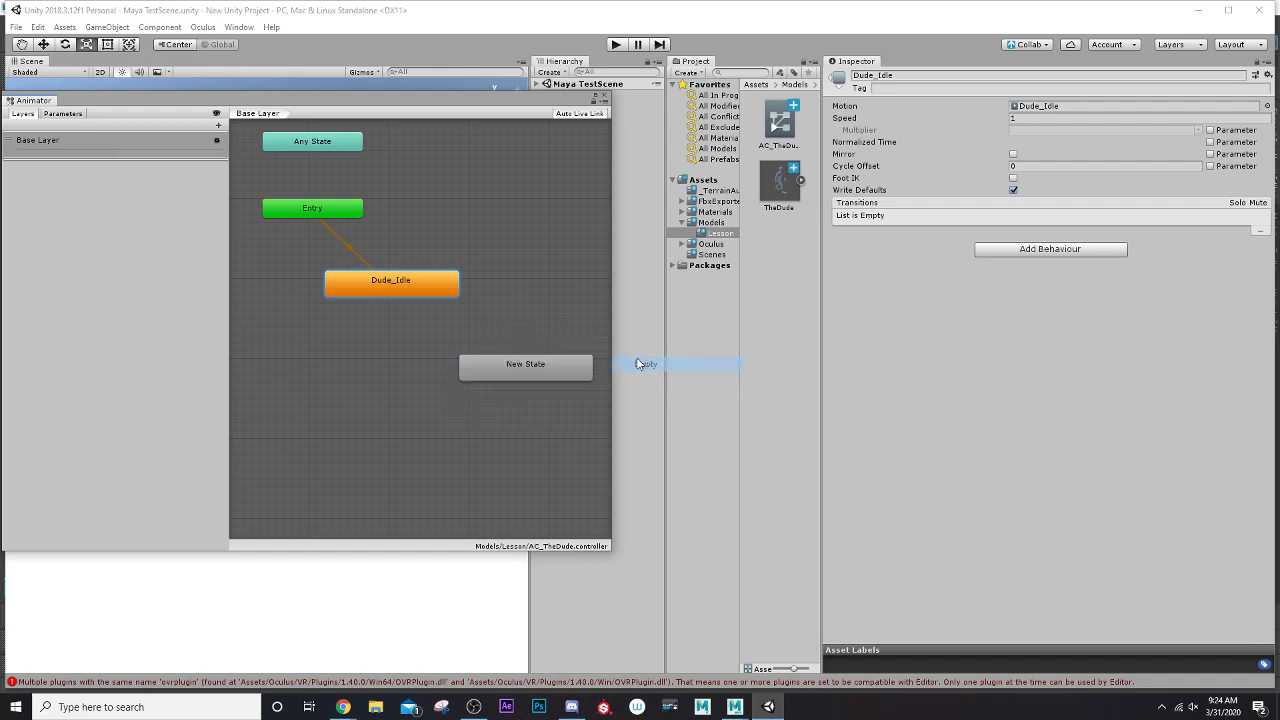
pyautogui.moveTo(523, 365); pyautogui.dragTo(500, 381)
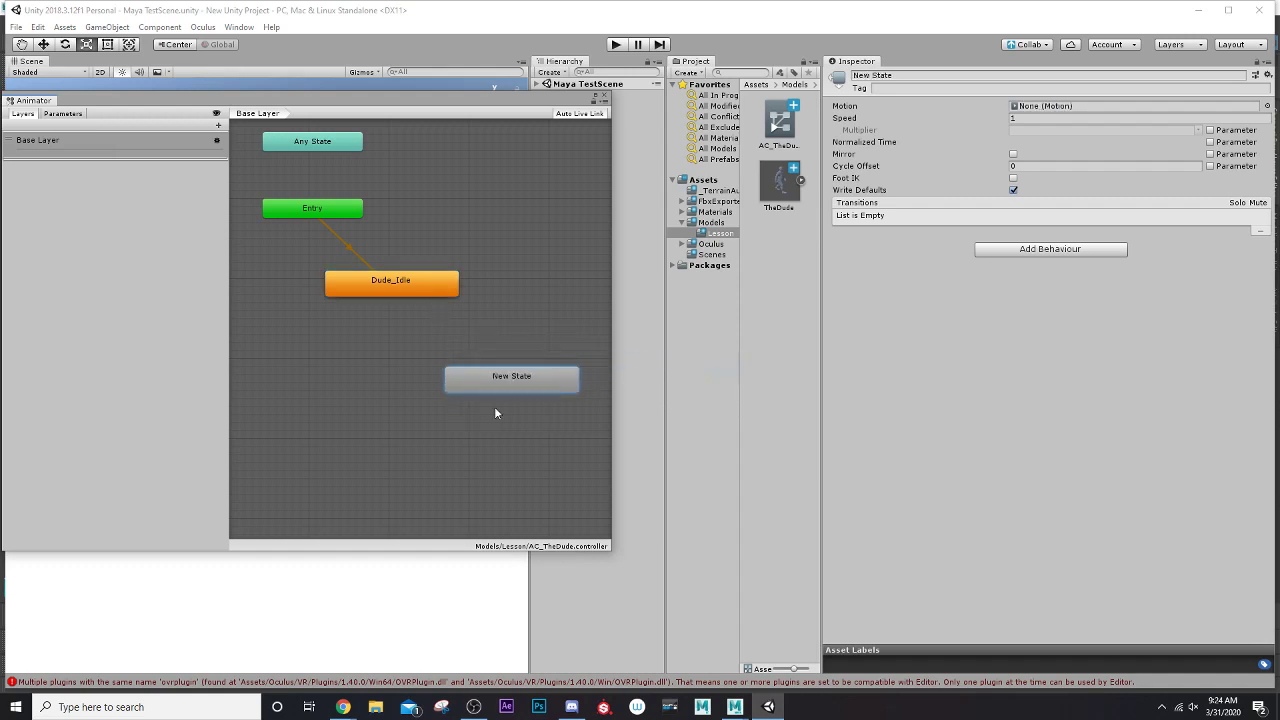
# Step: Assign the Dude_Walk clip as the second state's motion and rename the state Walk
pyautogui.click(1267, 106)
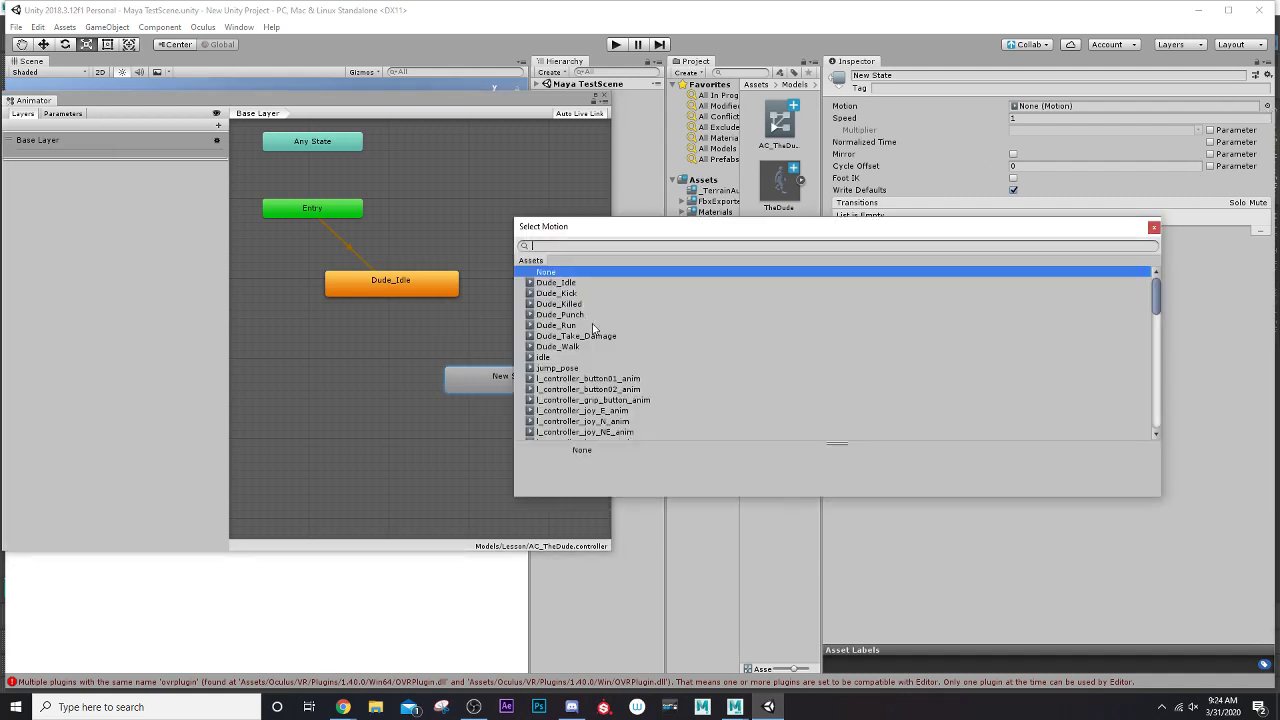
pyautogui.click(579, 347)
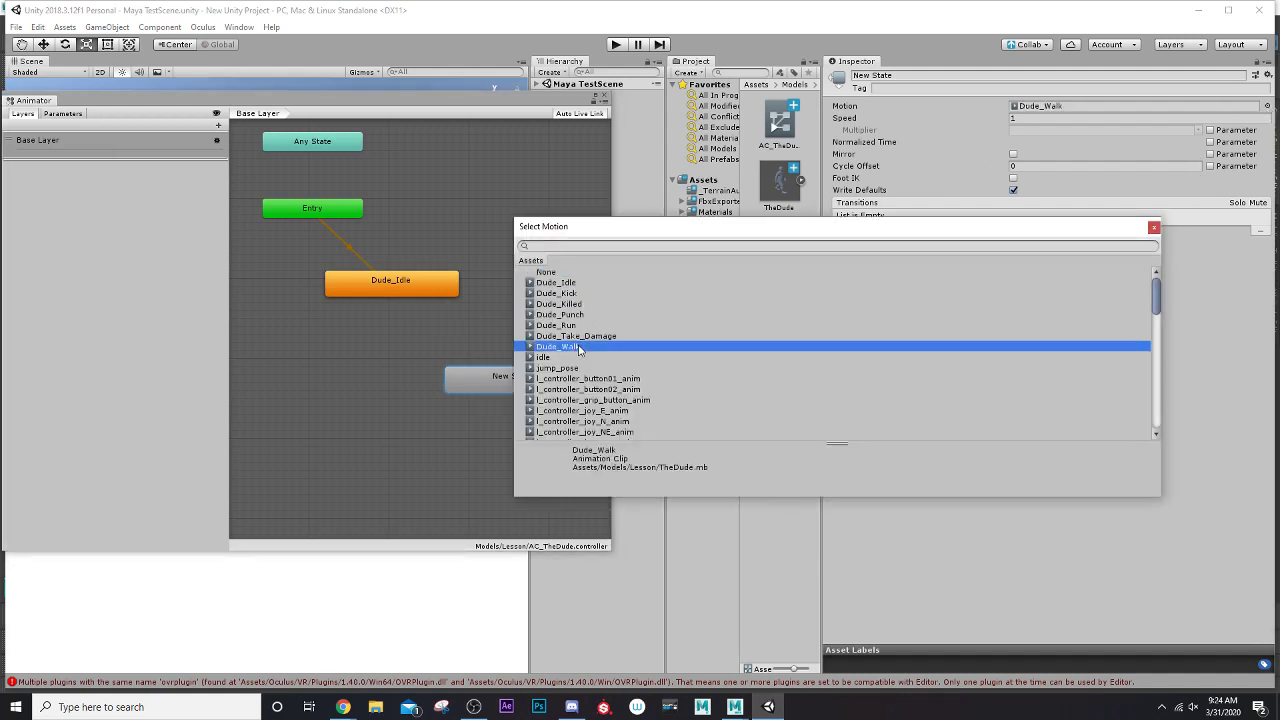
pyautogui.click(1153, 228)
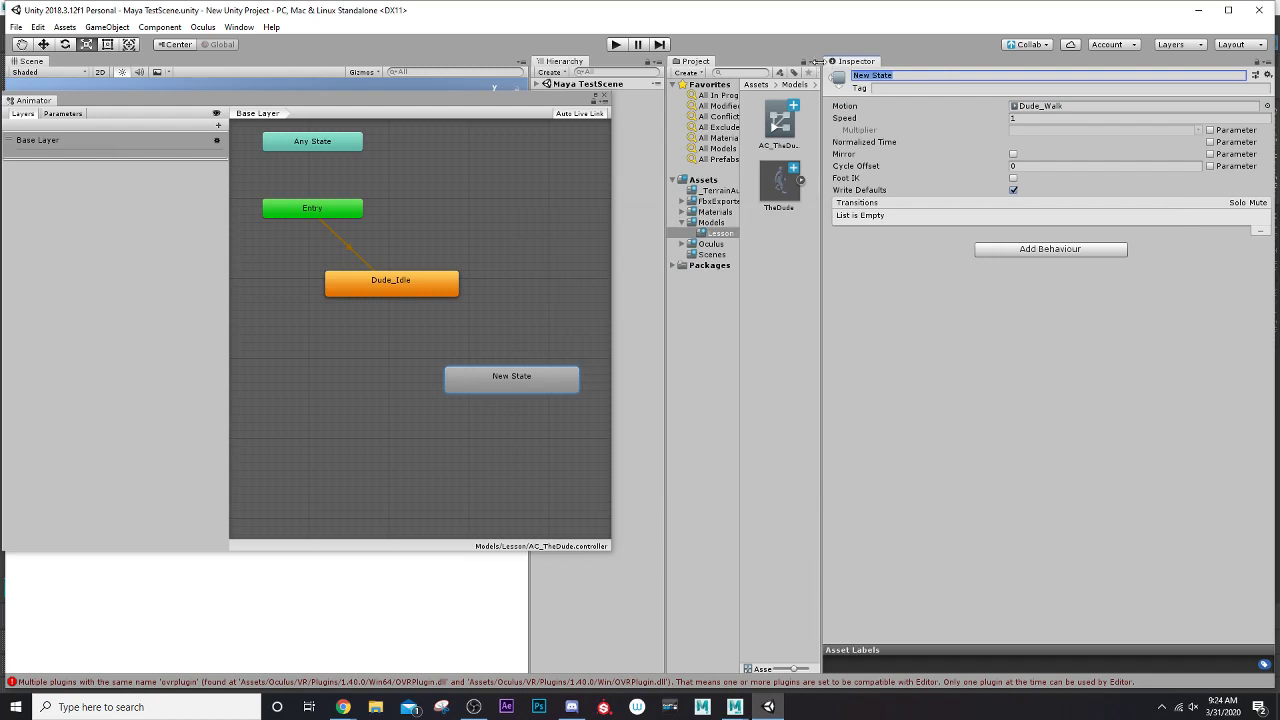
pyautogui.write('Walk')
pyautogui.press('Return')
# Step: Make a transition from the Dude_Idle state to the Walk state
pyautogui.rightClick(450, 286)
pyautogui.click(456, 299)
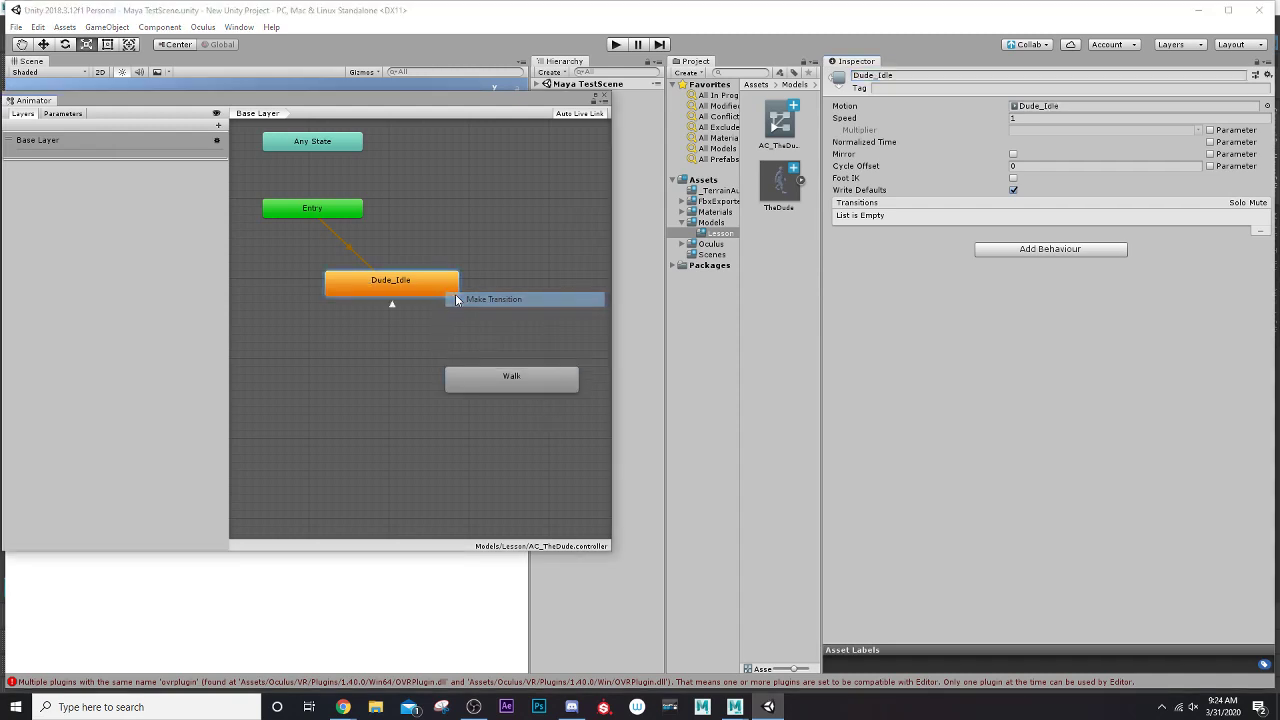
pyautogui.click(530, 394)
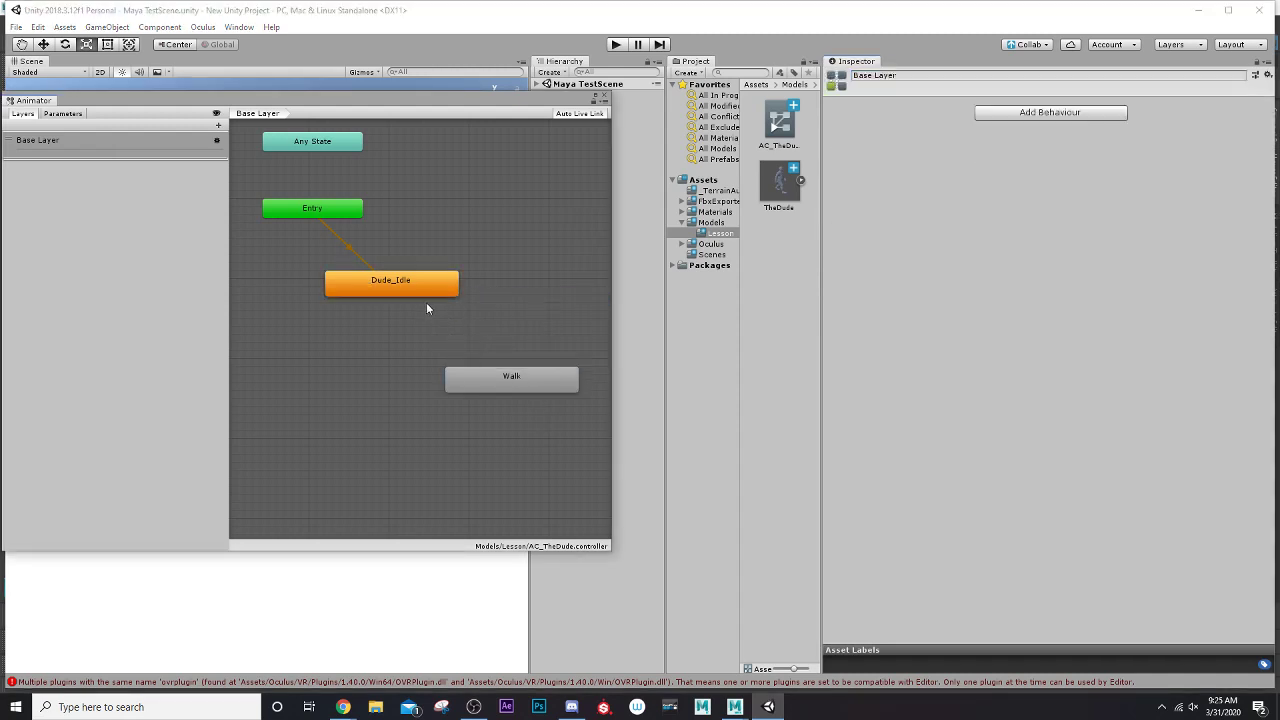
pyautogui.rightClick(424, 293)
pyautogui.click(438, 302)
pyautogui.click(486, 373)
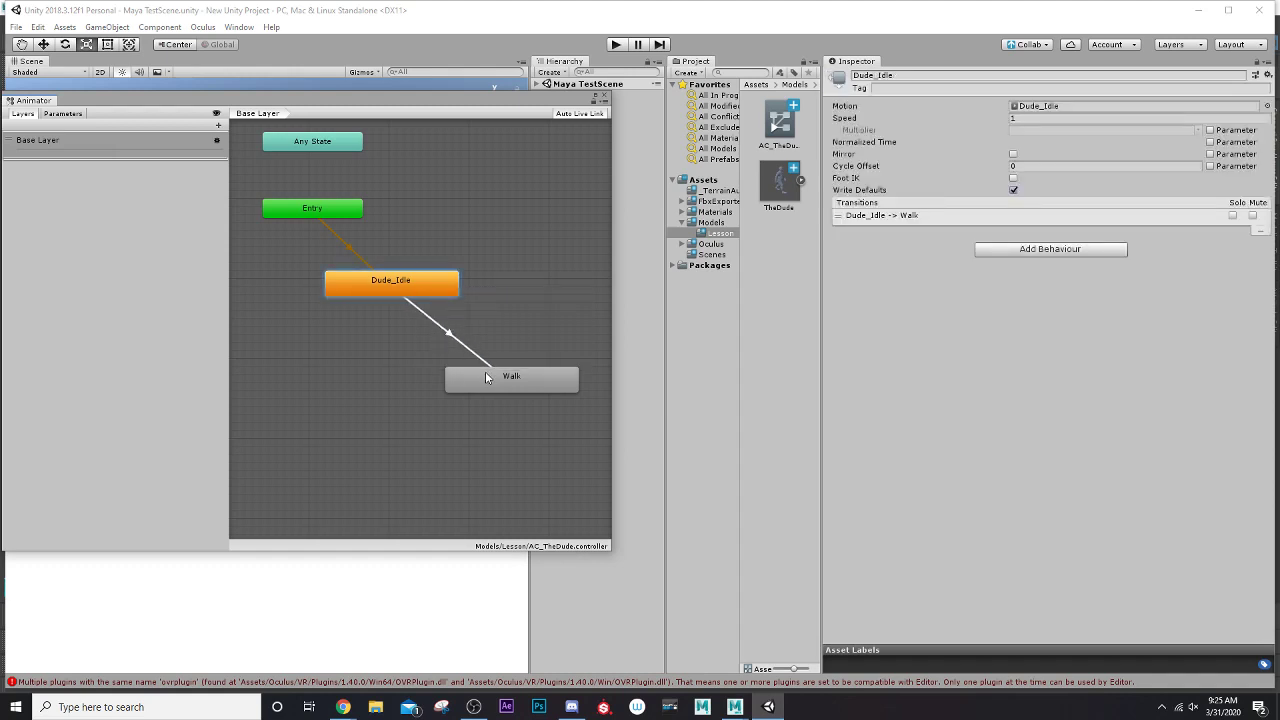
# Step: Play the preview of the Dude_Idle to Walk transition, then select the Dude_Idle state
pyautogui.click(446, 331)
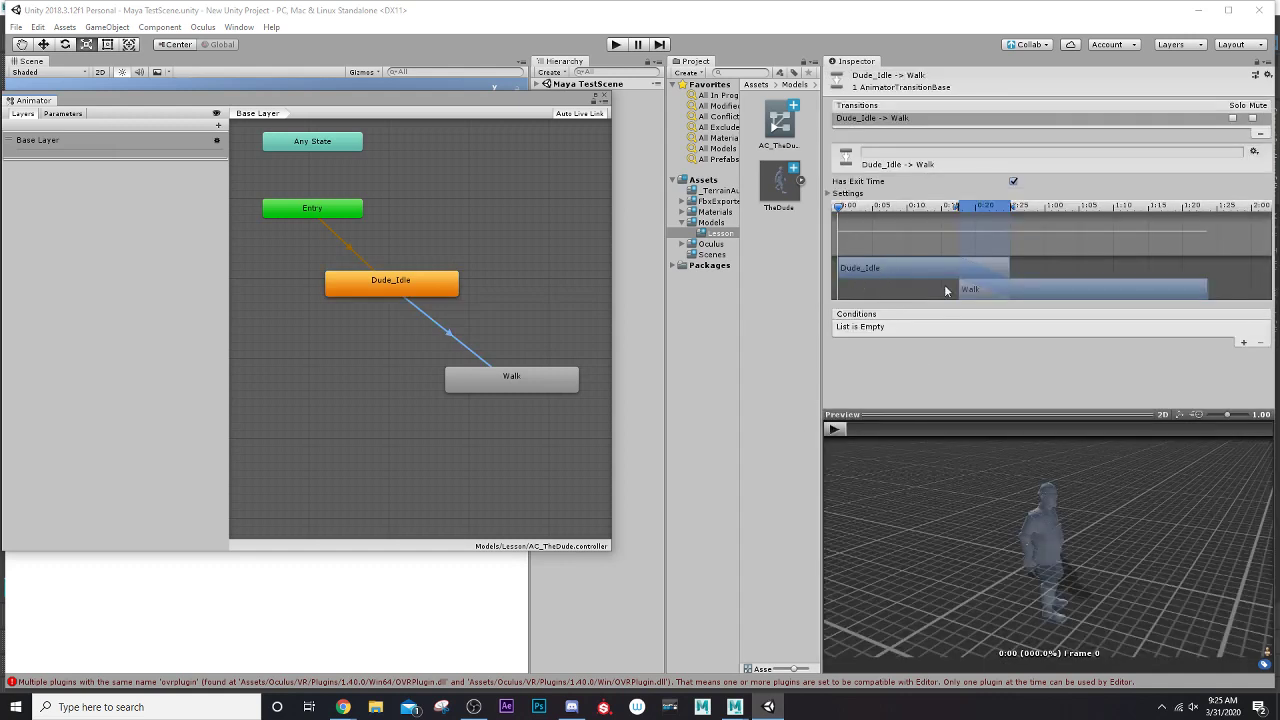
pyautogui.click(832, 430)
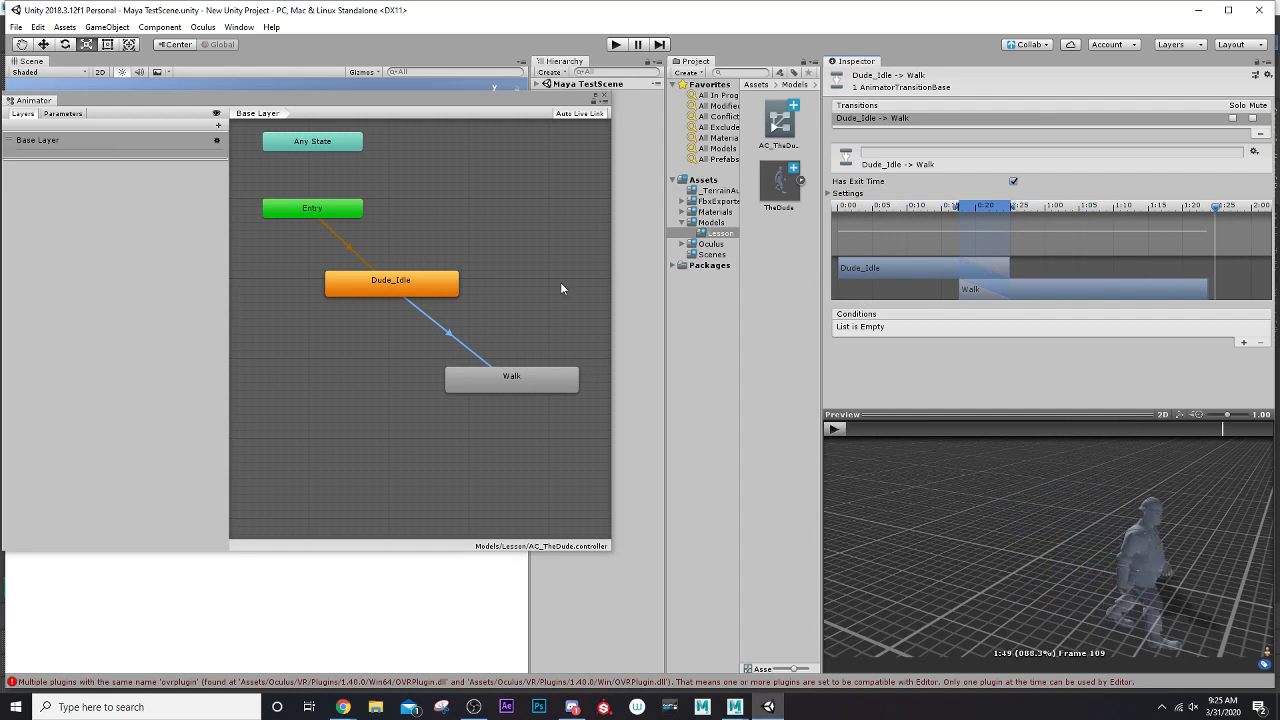
pyautogui.click(423, 291)
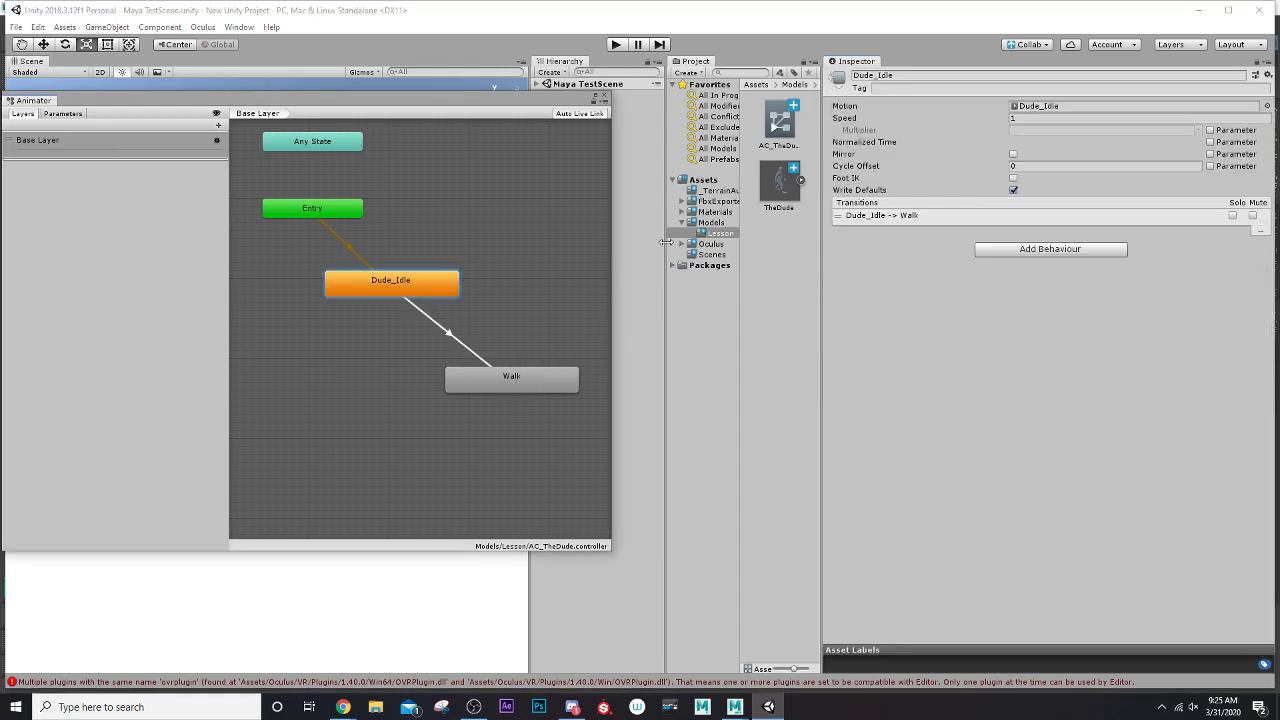
# Step: Set the Dude_Idle clip's range in TheDude's animation import settings to frames 71–198 and apply the change
pyautogui.click(784, 180)
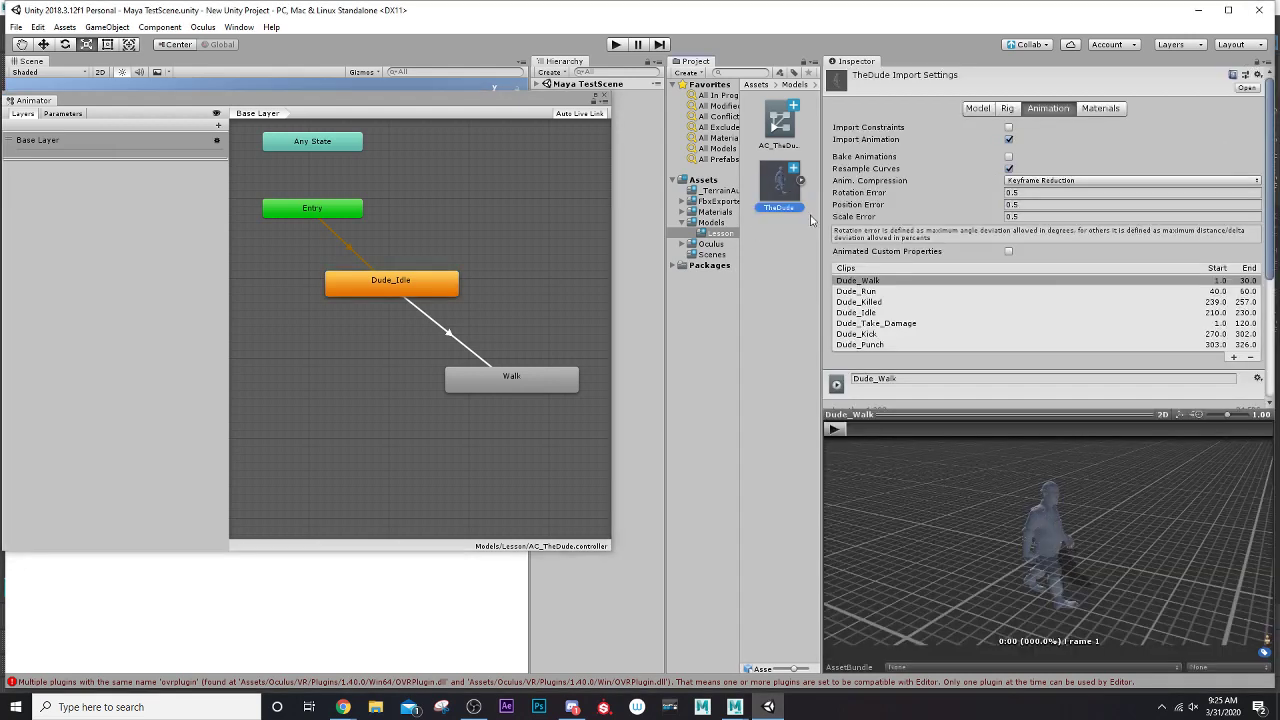
pyautogui.click(874, 313)
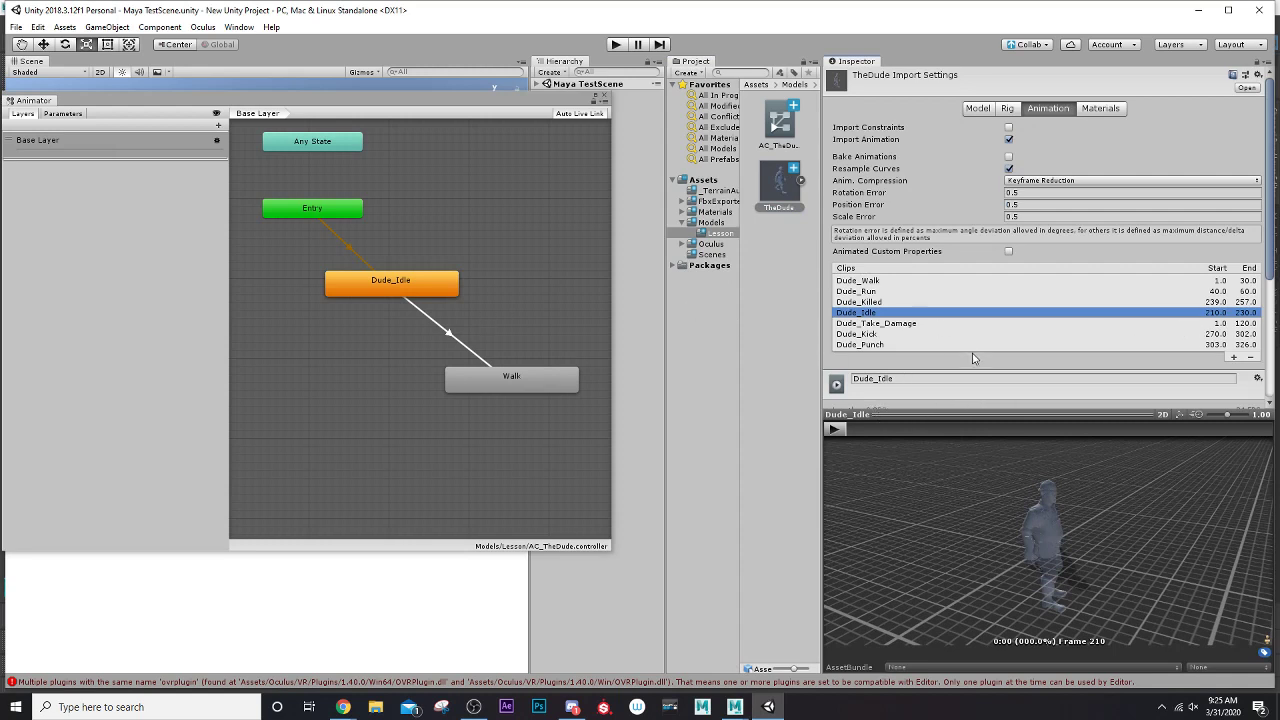
pyautogui.scroll(-2, 960, 362)
pyautogui.moveTo(1107, 343)
pyautogui.mouseDown()
pyautogui.moveTo(872, 364)
pyautogui.moveTo(930, 365)
pyautogui.mouseUp()
pyautogui.moveTo(1145, 346); pyautogui.dragTo(1098, 357)
pyautogui.scroll(-3, 1142, 398)
pyautogui.click(1243, 391)
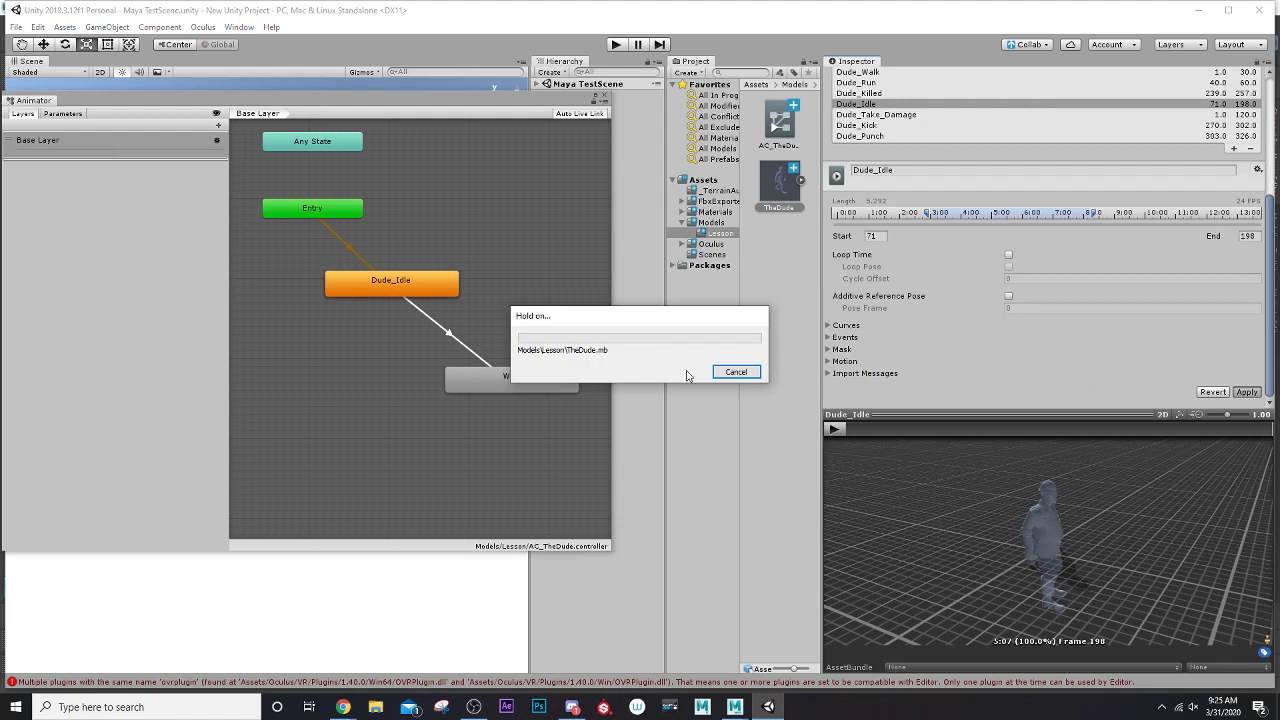
# Step: Replay the Dude_Idle to Walk transition preview to check the blend with the new idle range, and stop playback
pyautogui.click(448, 338)
pyautogui.click(836, 429)
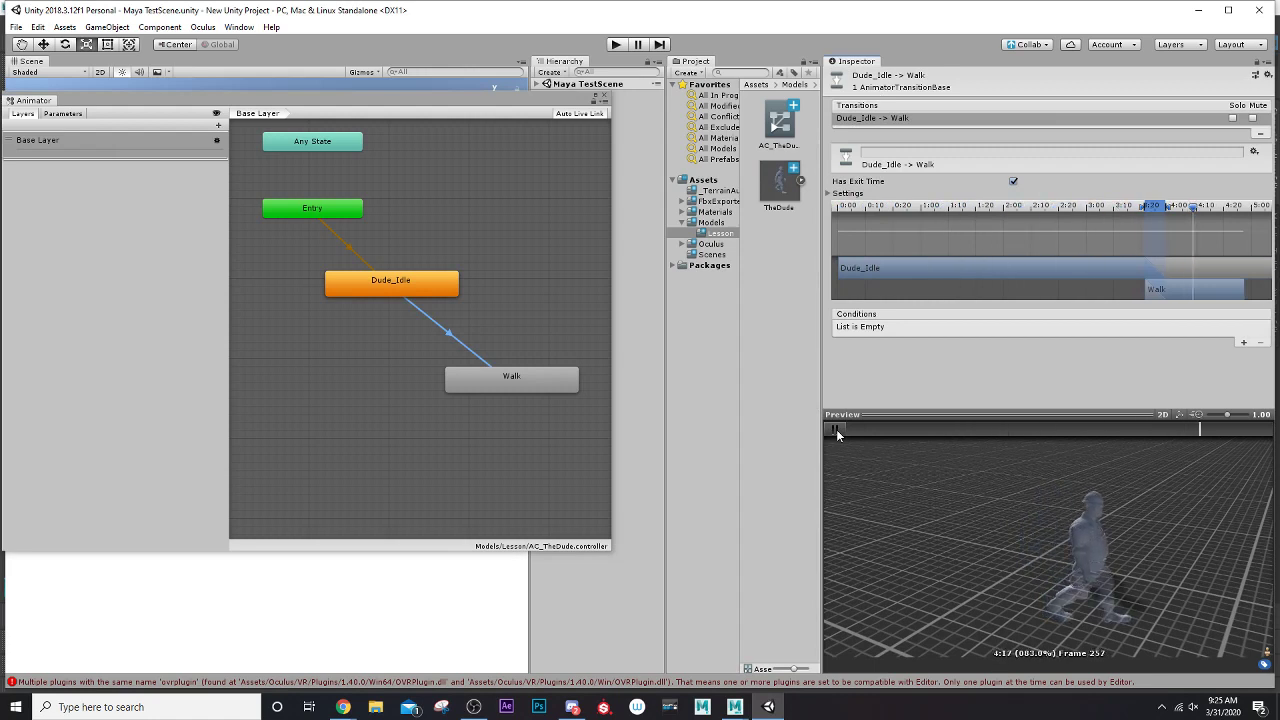
pyautogui.click(836, 430)
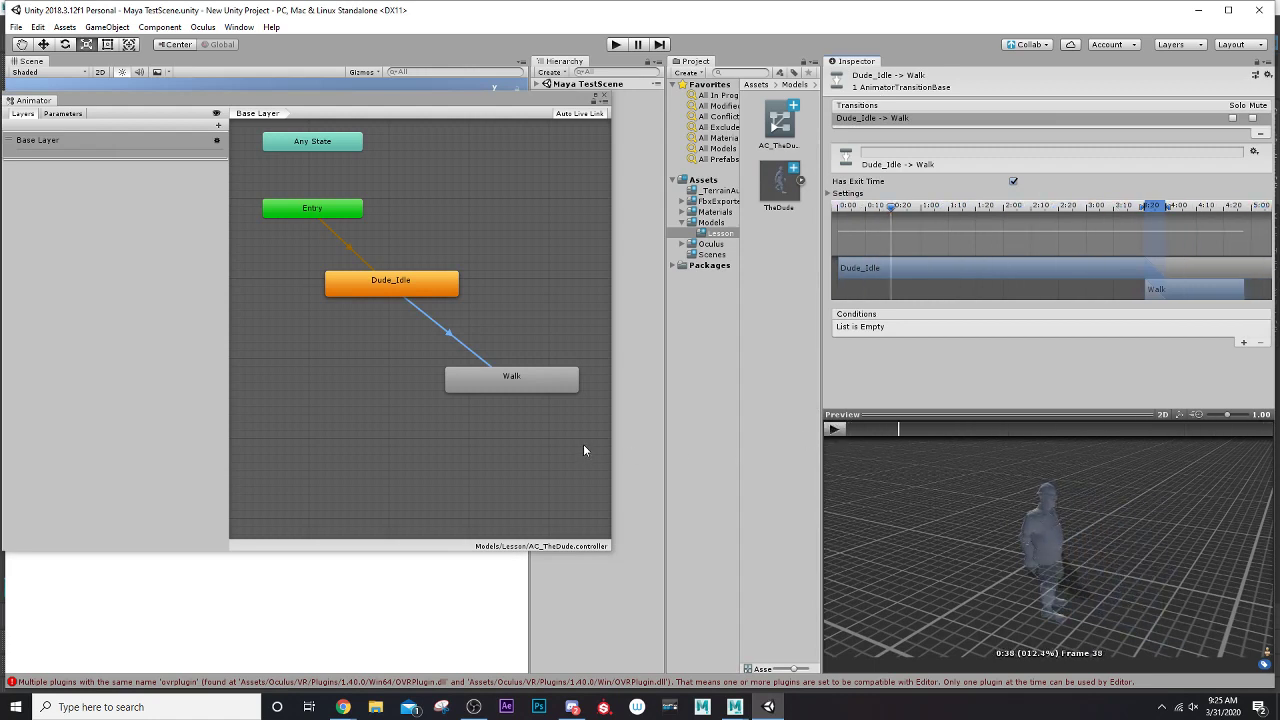
# Step: Make a return transition from Walk to Dude_Idle and select it to show its settings
pyautogui.click(530, 378)
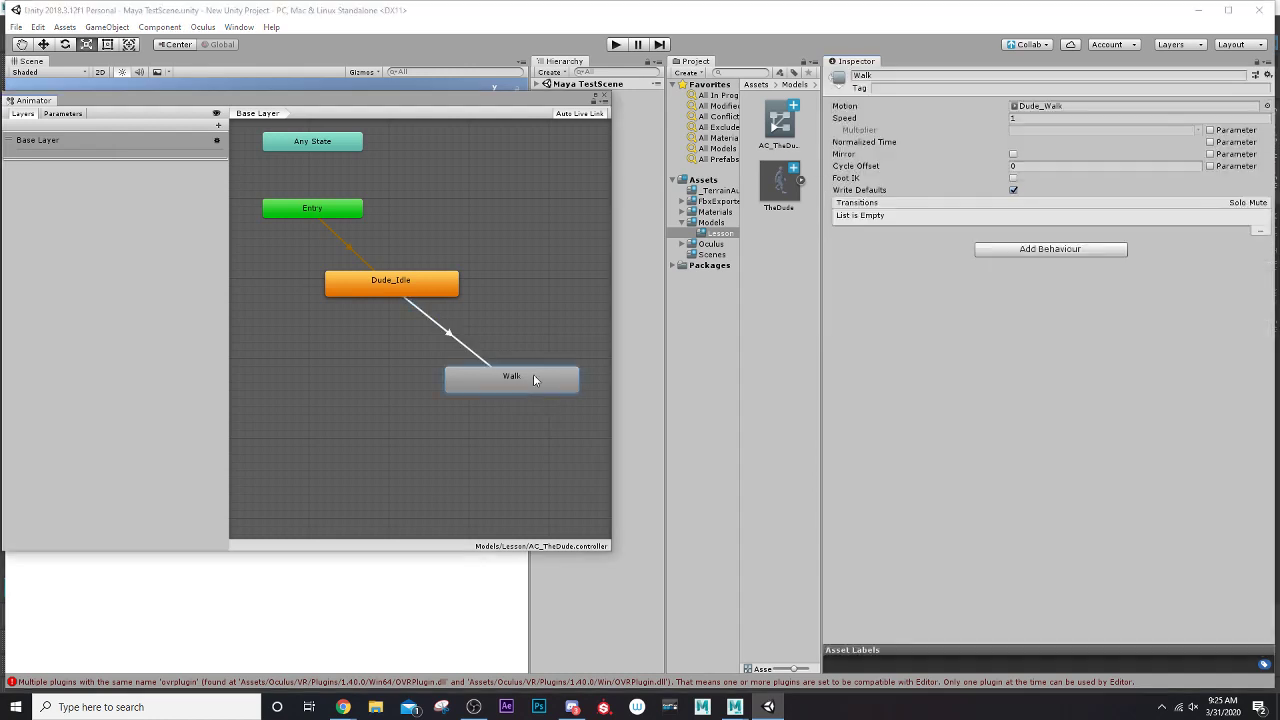
pyautogui.rightClick(533, 374)
pyautogui.click(565, 385)
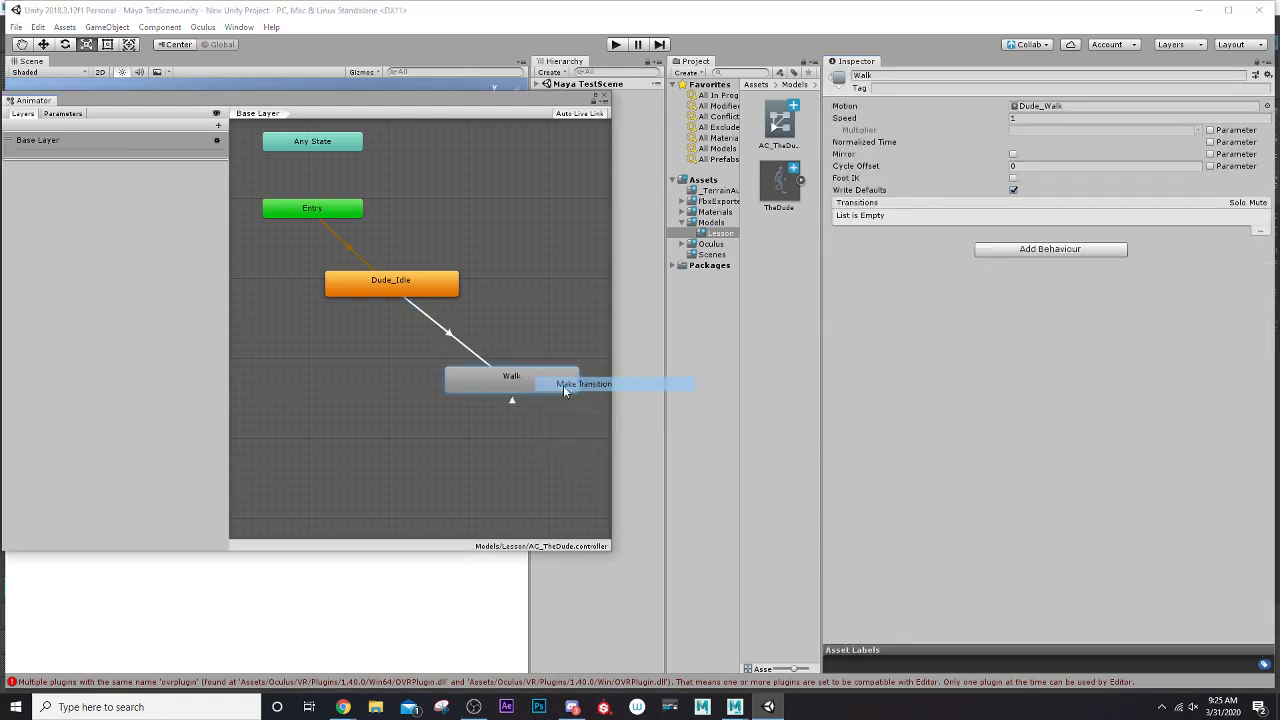
pyautogui.click(425, 285)
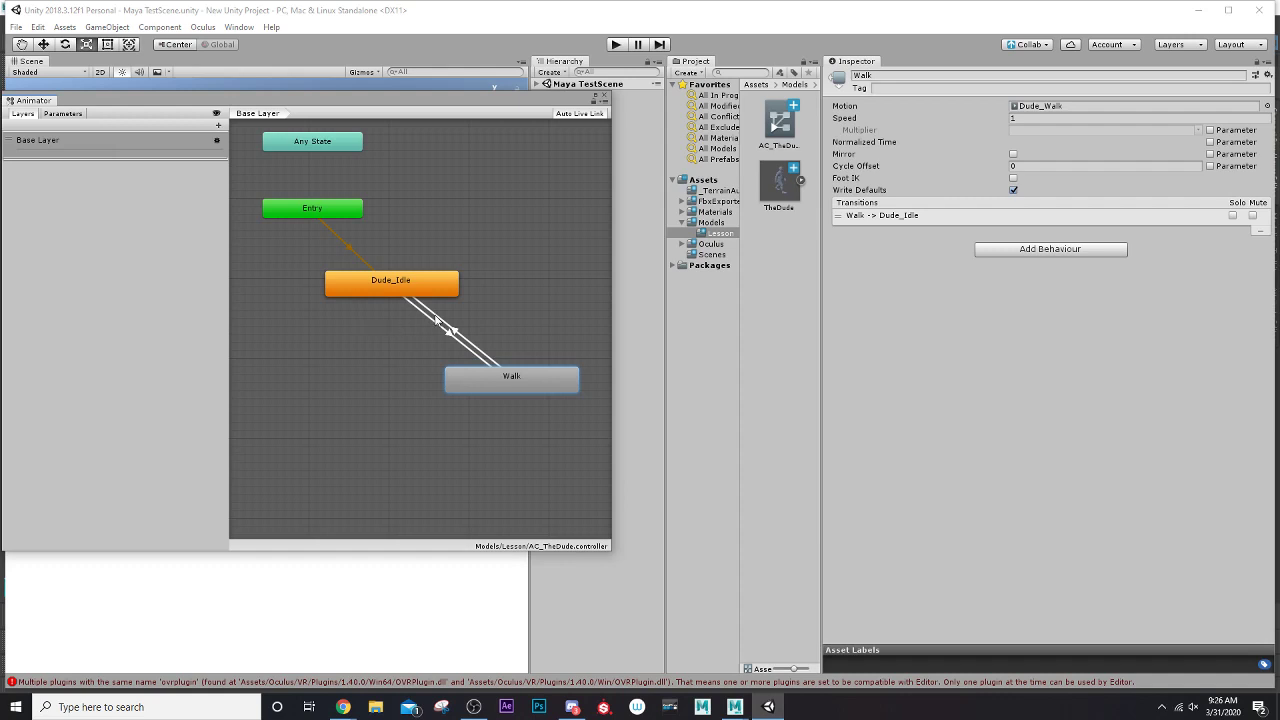
pyautogui.click(453, 329)
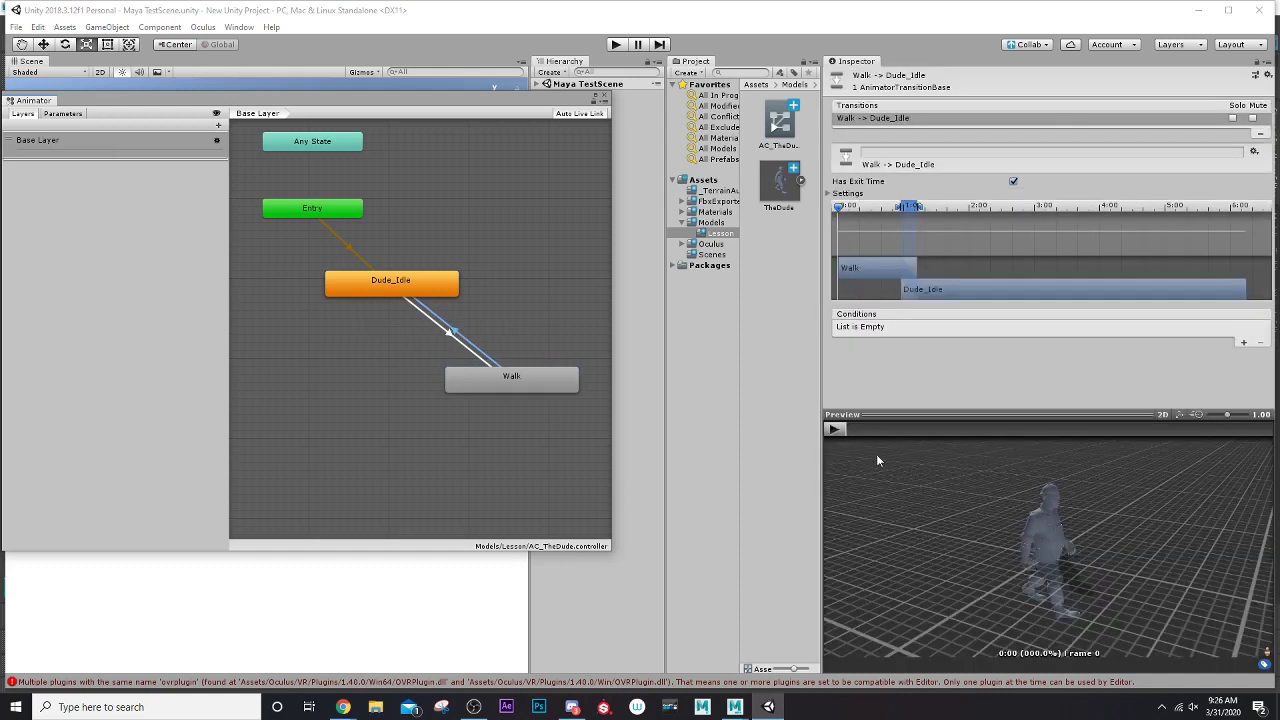
# Step: Play the Walk to Dude_Idle transition preview twice to check the blend, and stop playback
pyautogui.click(834, 431)
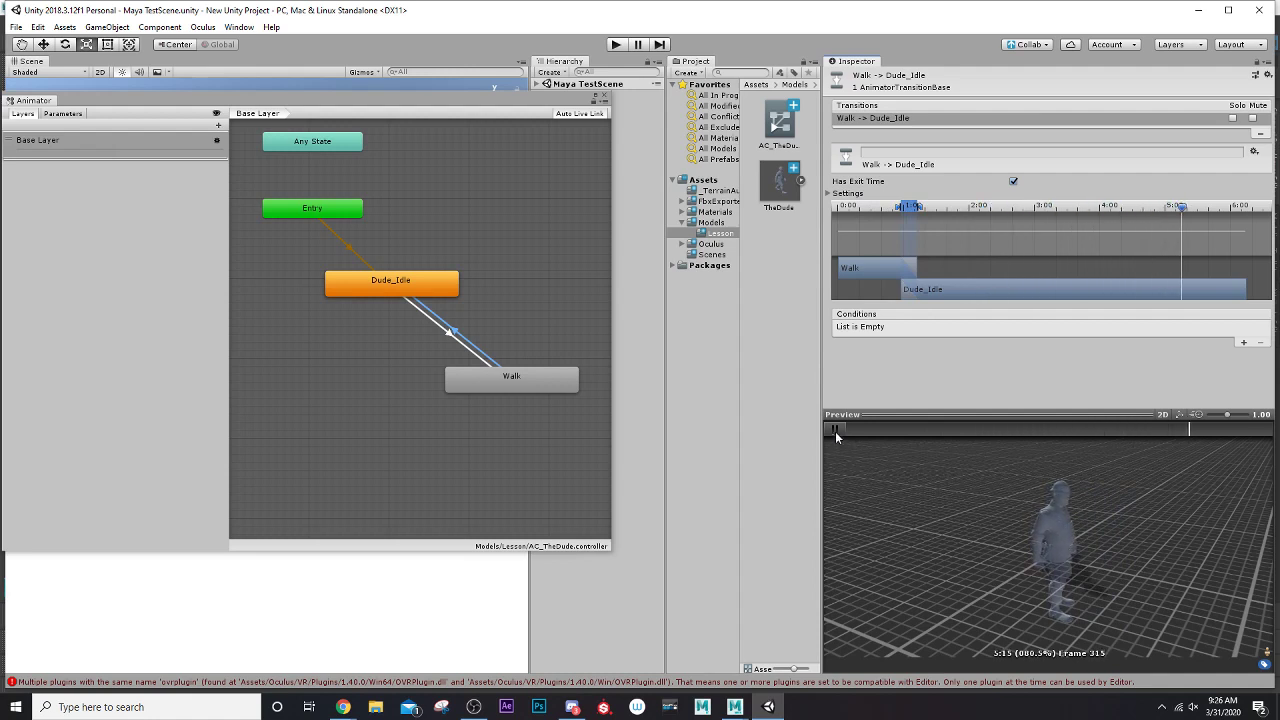
pyautogui.click(835, 431)
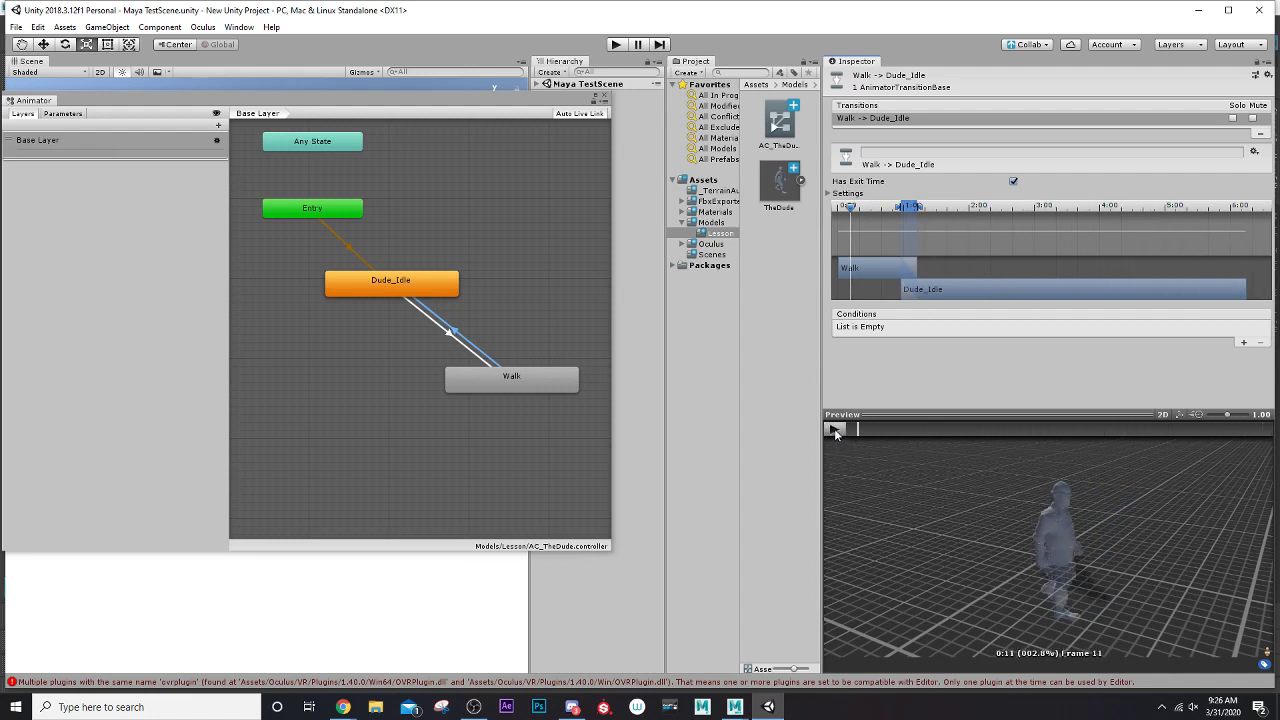
pyautogui.click(835, 431)
pyautogui.click(835, 431)
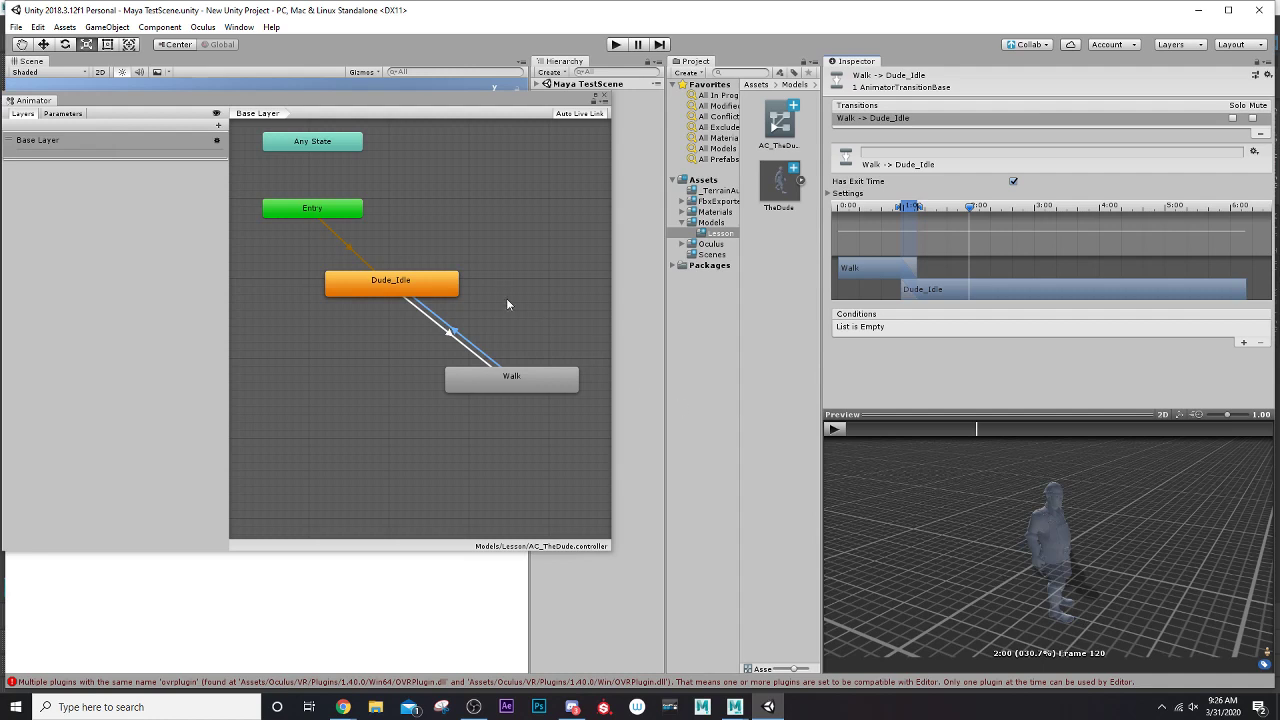
# Step: Place the Walk state directly below Dude_Idle, and create an empty state named Run beside it
pyautogui.moveTo(499, 372); pyautogui.dragTo(382, 391)
pyautogui.rightClick(511, 353)
pyautogui.moveTo(560, 364)
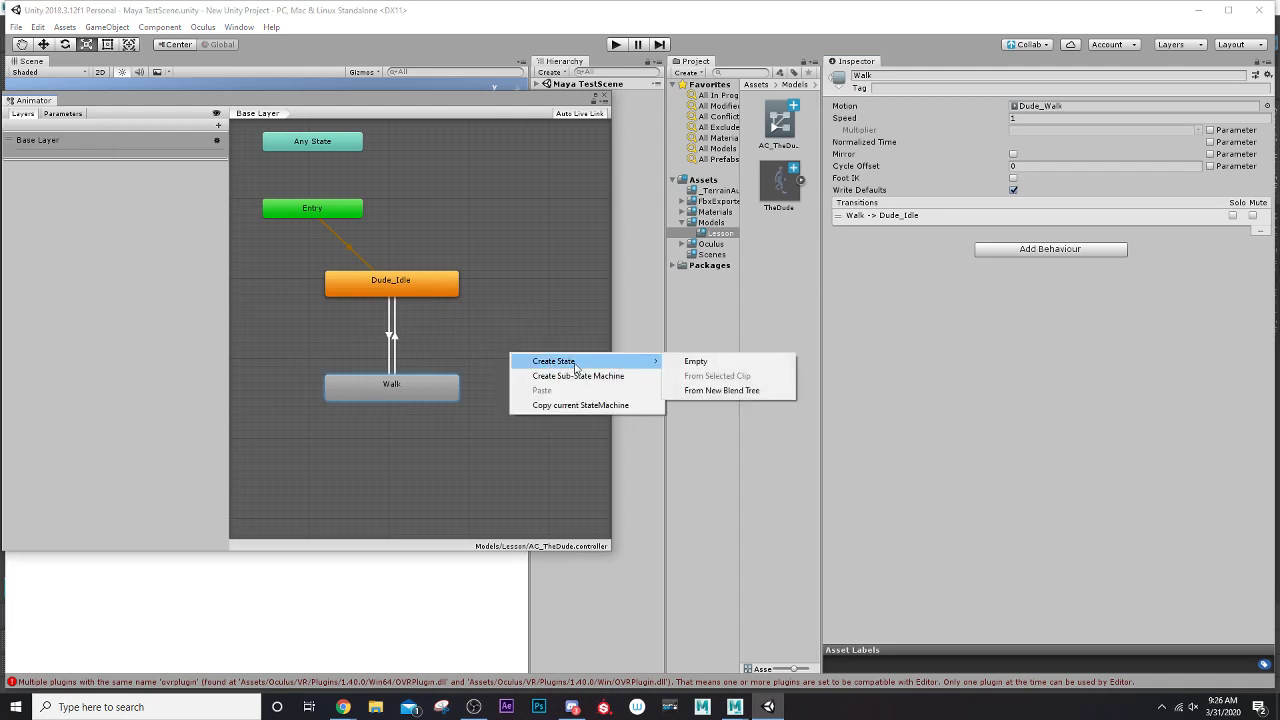
pyautogui.click(696, 361)
pyautogui.moveTo(553, 363); pyautogui.dragTo(544, 388)
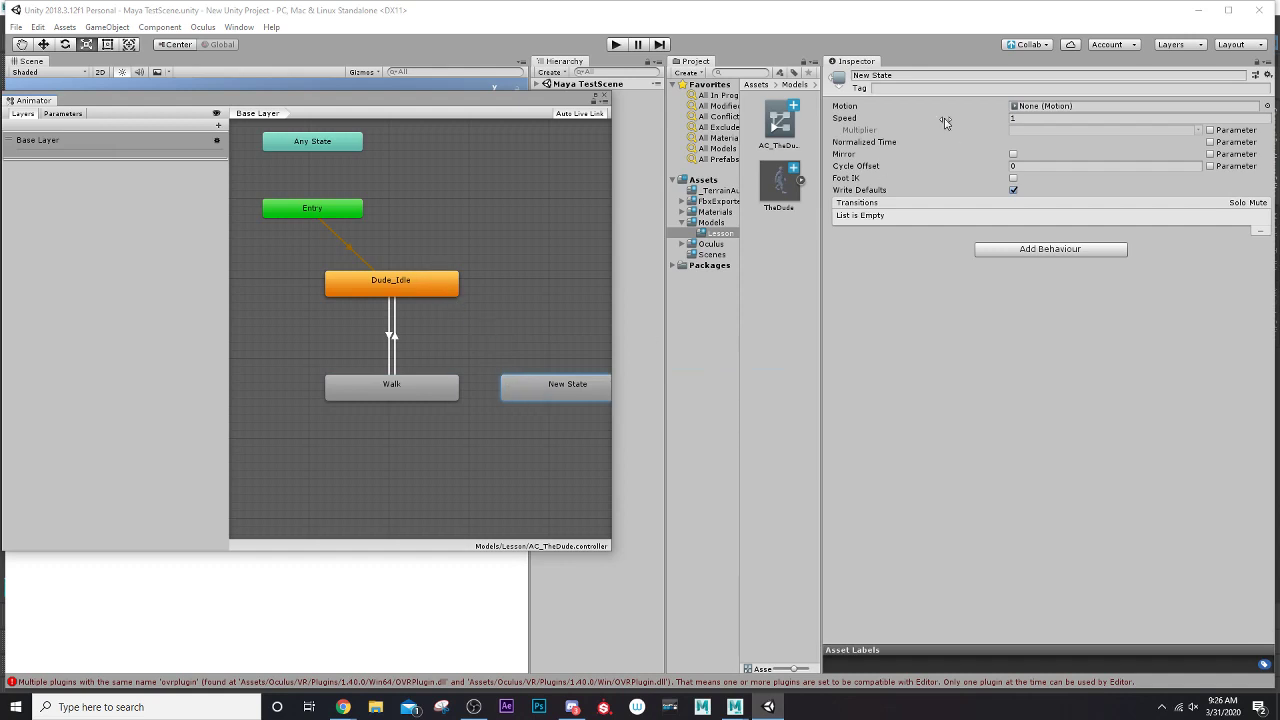
pyautogui.click(909, 78)
pyautogui.write('Run')
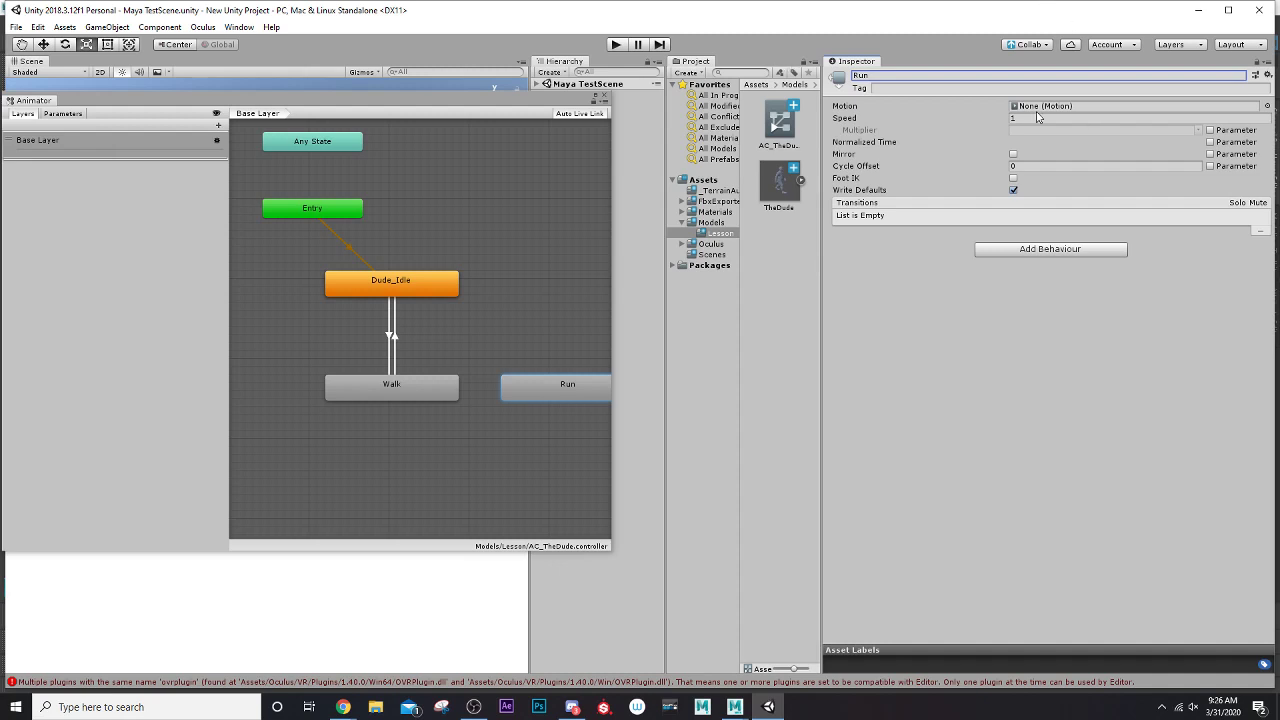
# Step: Assign the Dude_Run clip as the Run state's motion
pyautogui.click(1030, 108)
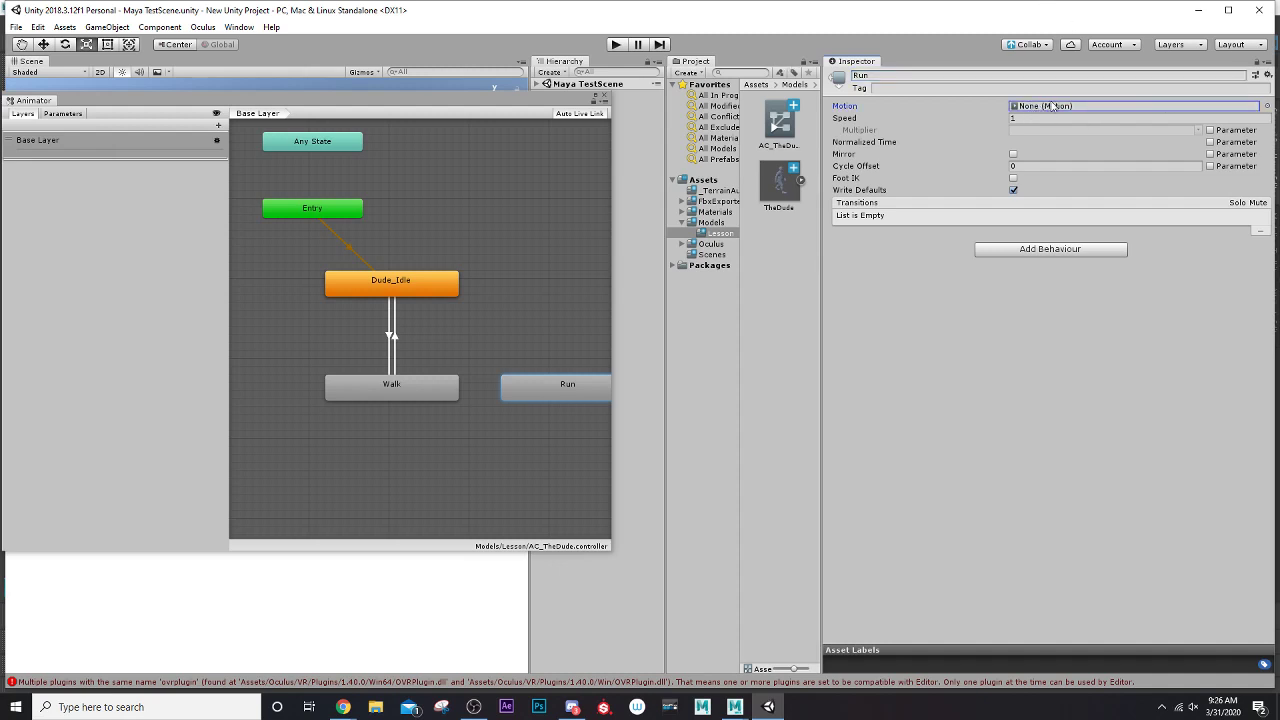
pyautogui.click(1267, 107)
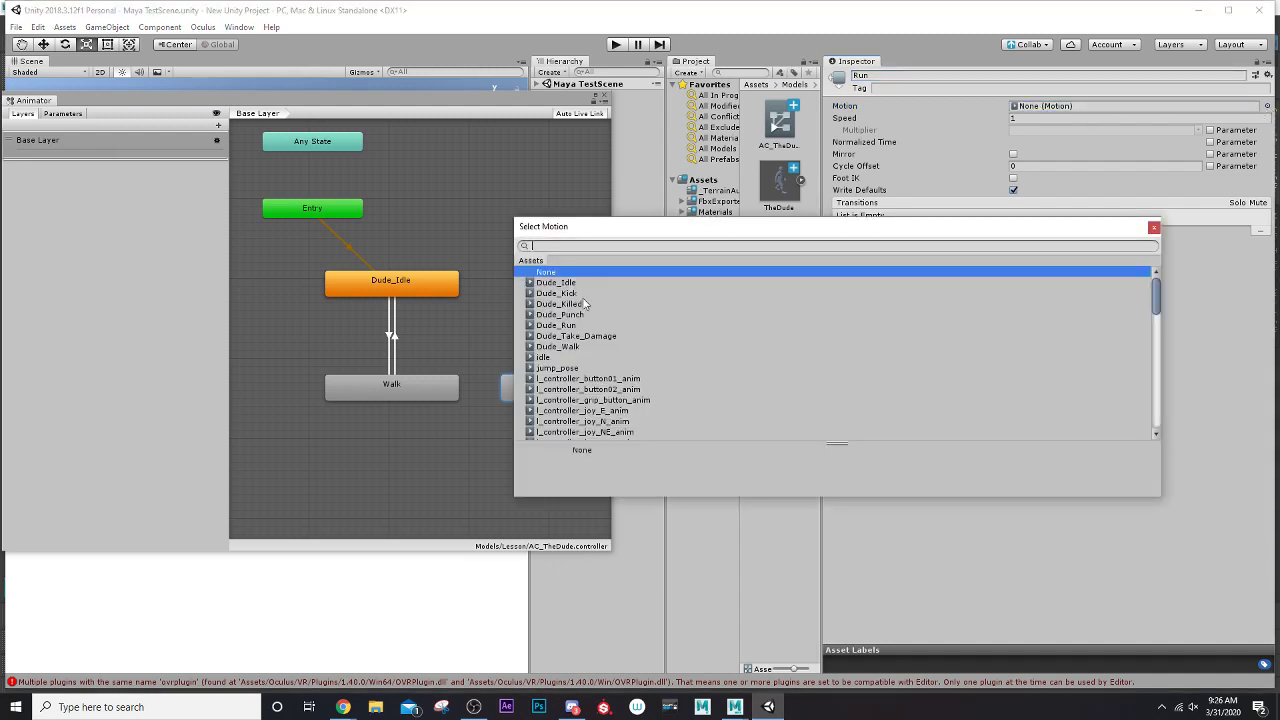
pyautogui.click(558, 325)
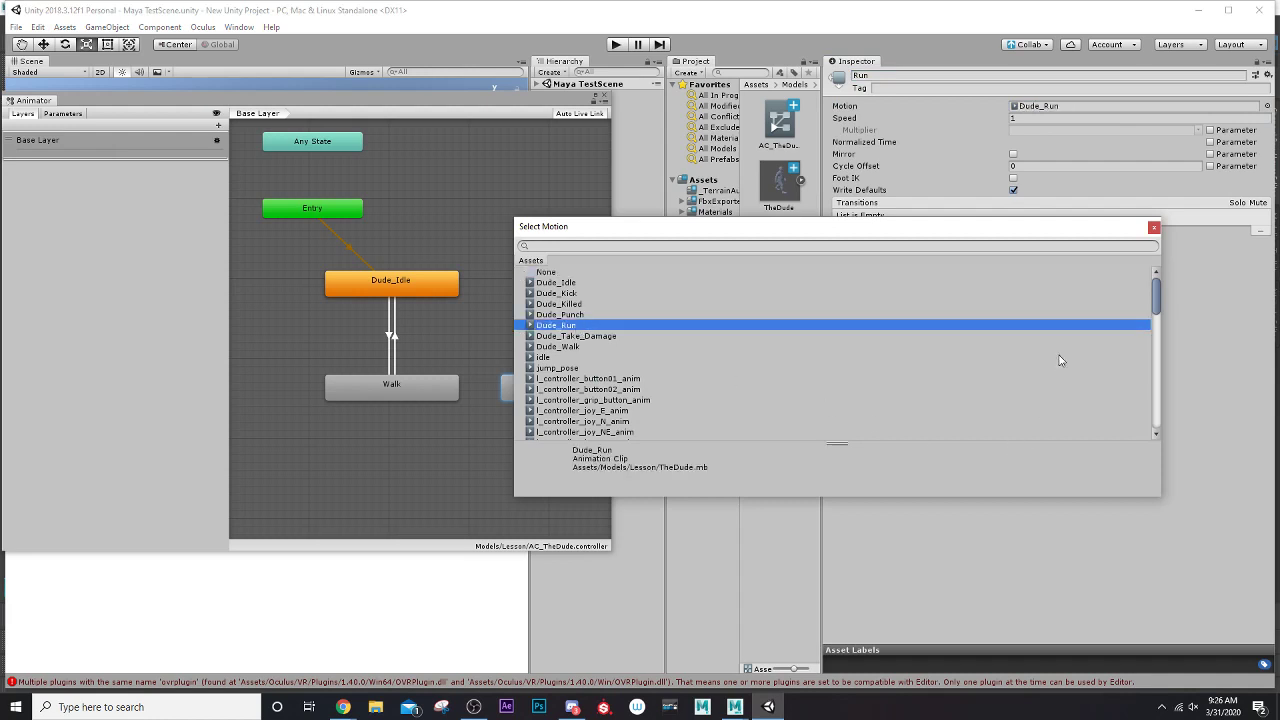
pyautogui.click(1154, 227)
# Step: Make a transition from Dude_Idle to Run and select it to show its settings
pyautogui.rightClick(446, 292)
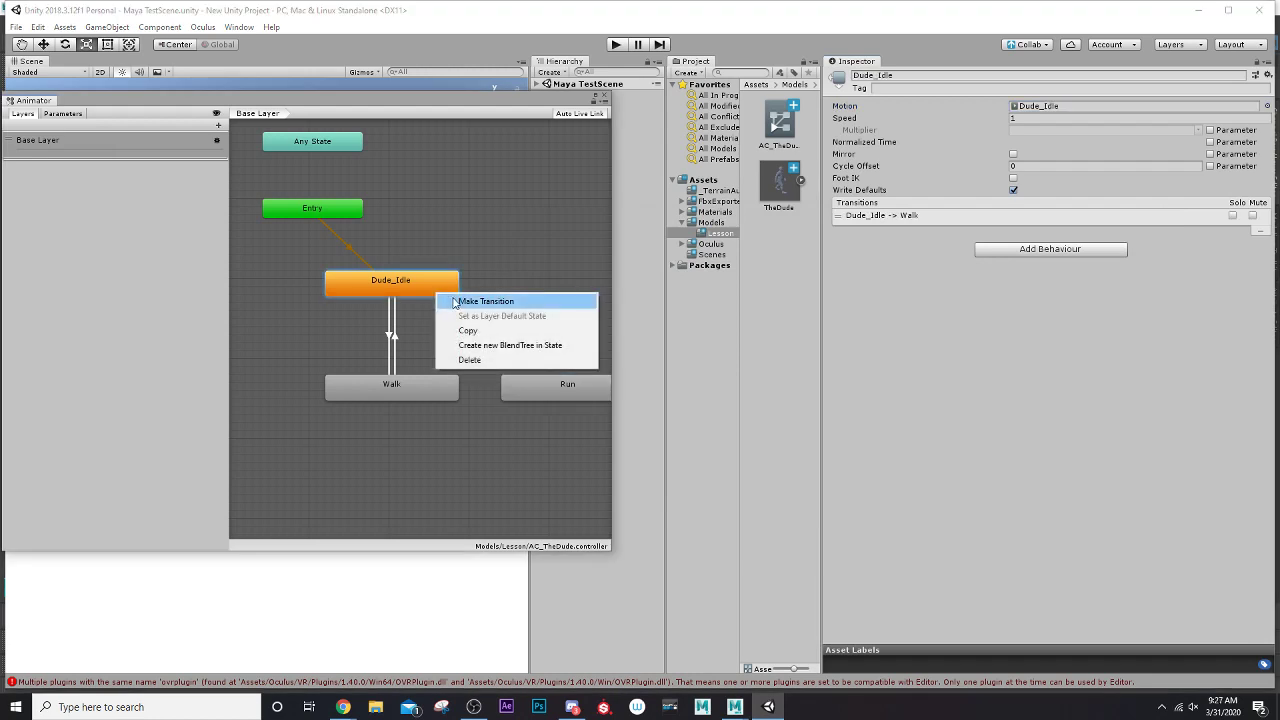
pyautogui.click(402, 283)
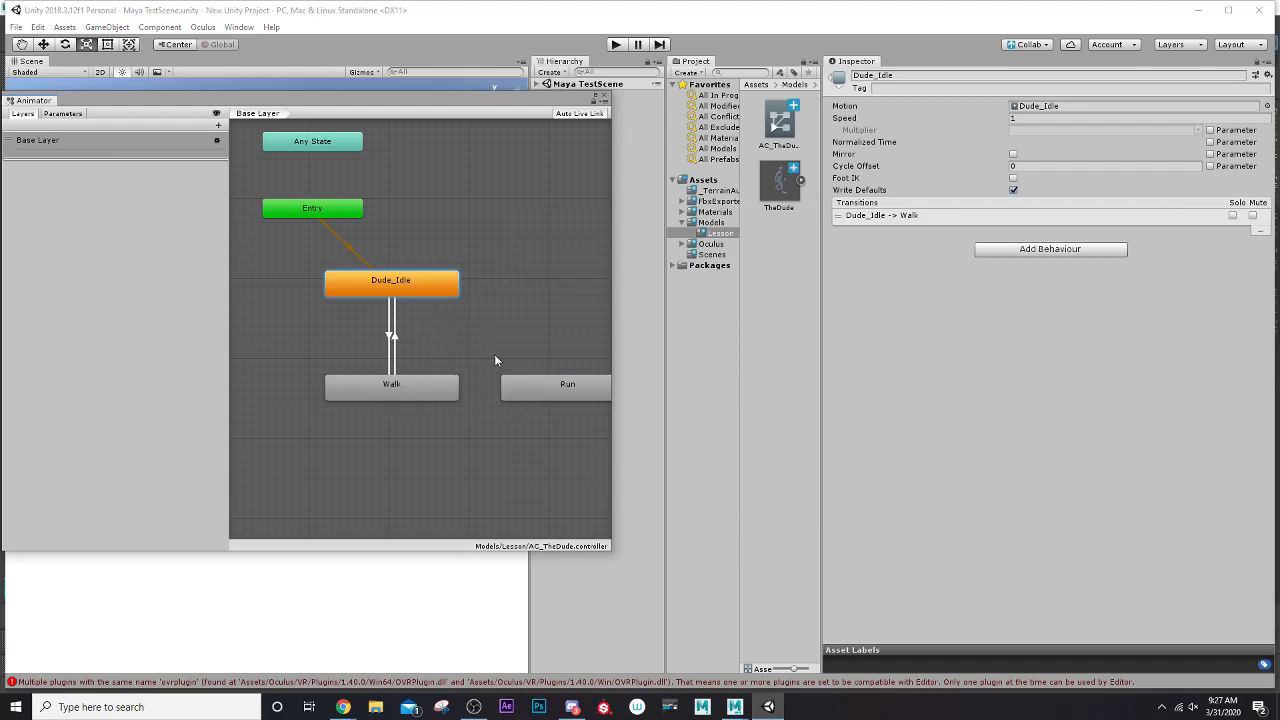
pyautogui.rightClick(443, 289)
pyautogui.click(465, 302)
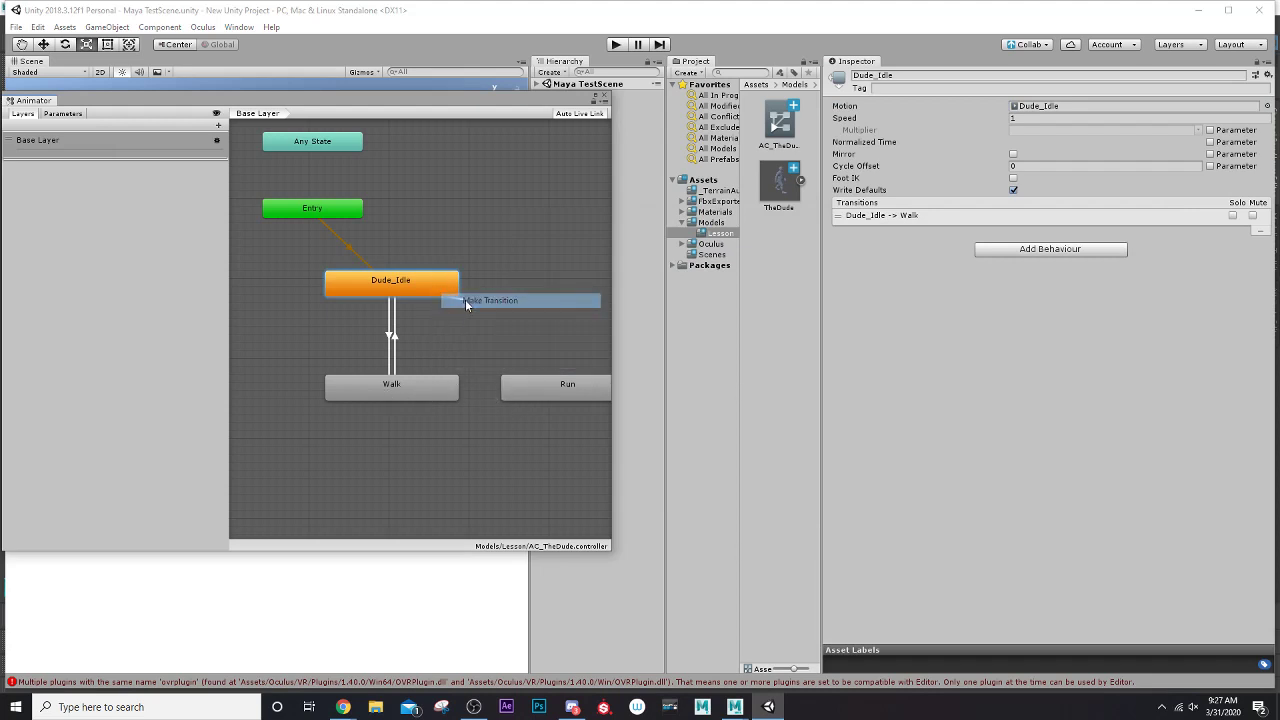
pyautogui.click(577, 394)
pyautogui.click(482, 342)
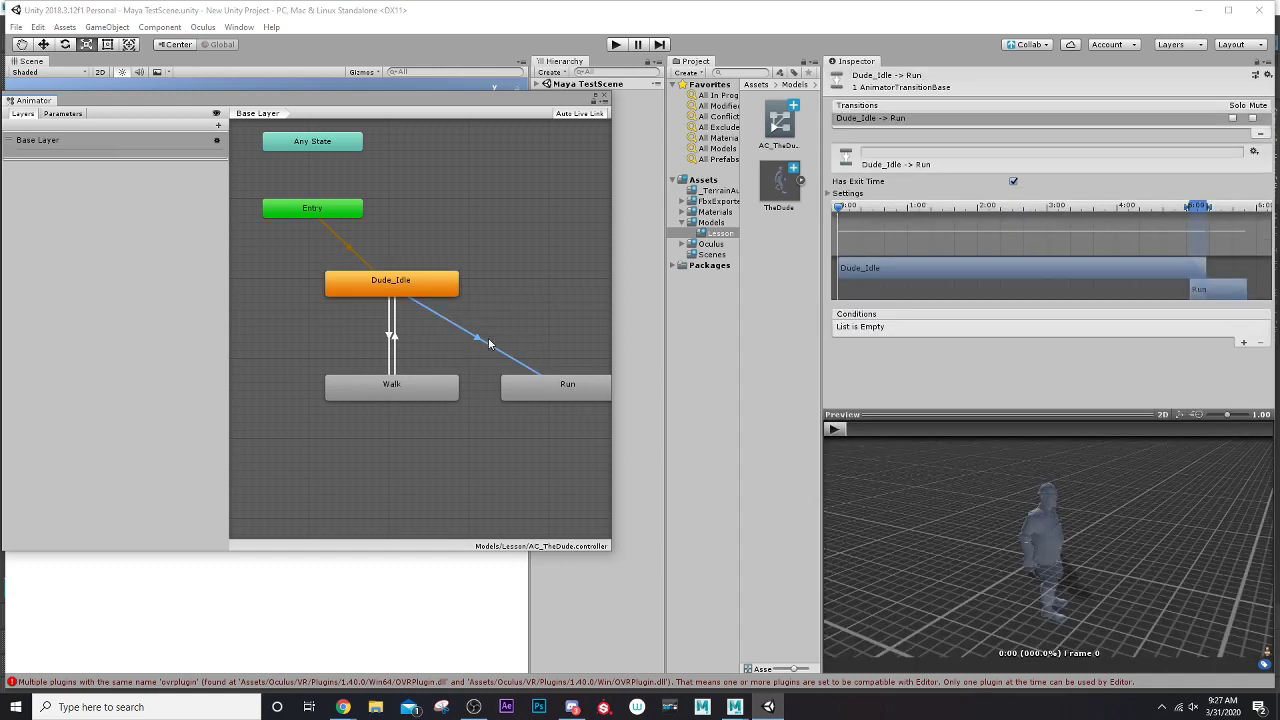
# Step: Preview the Dude_Idle to Run transition, lengthen its blend by starting the overlap earlier, and replay it
pyautogui.click(835, 431)
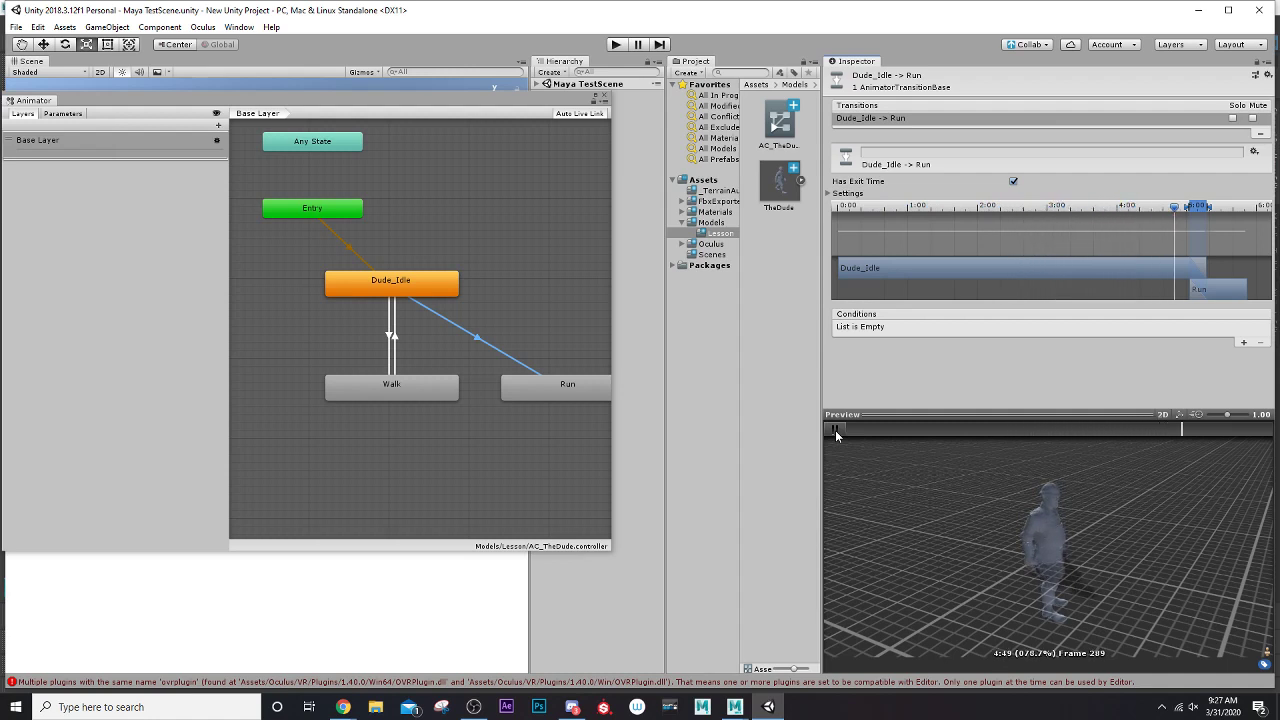
pyautogui.click(835, 431)
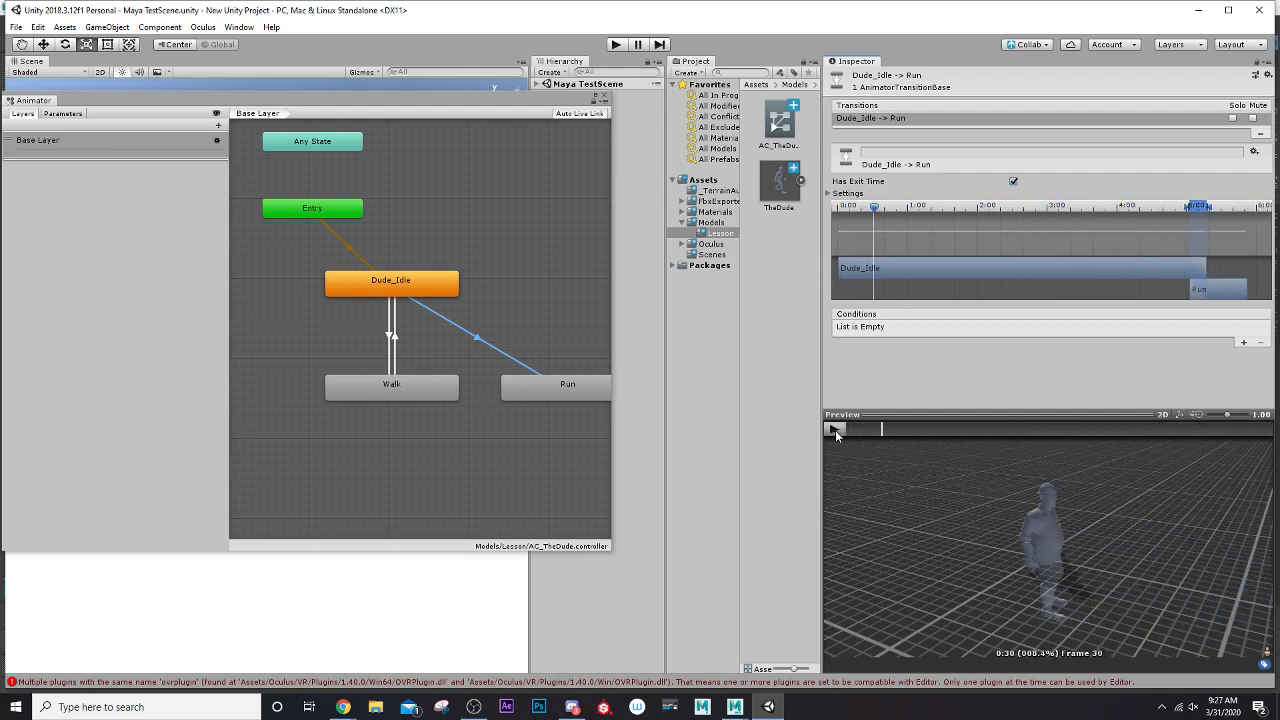
pyautogui.moveTo(1188, 207); pyautogui.dragTo(1160, 217)
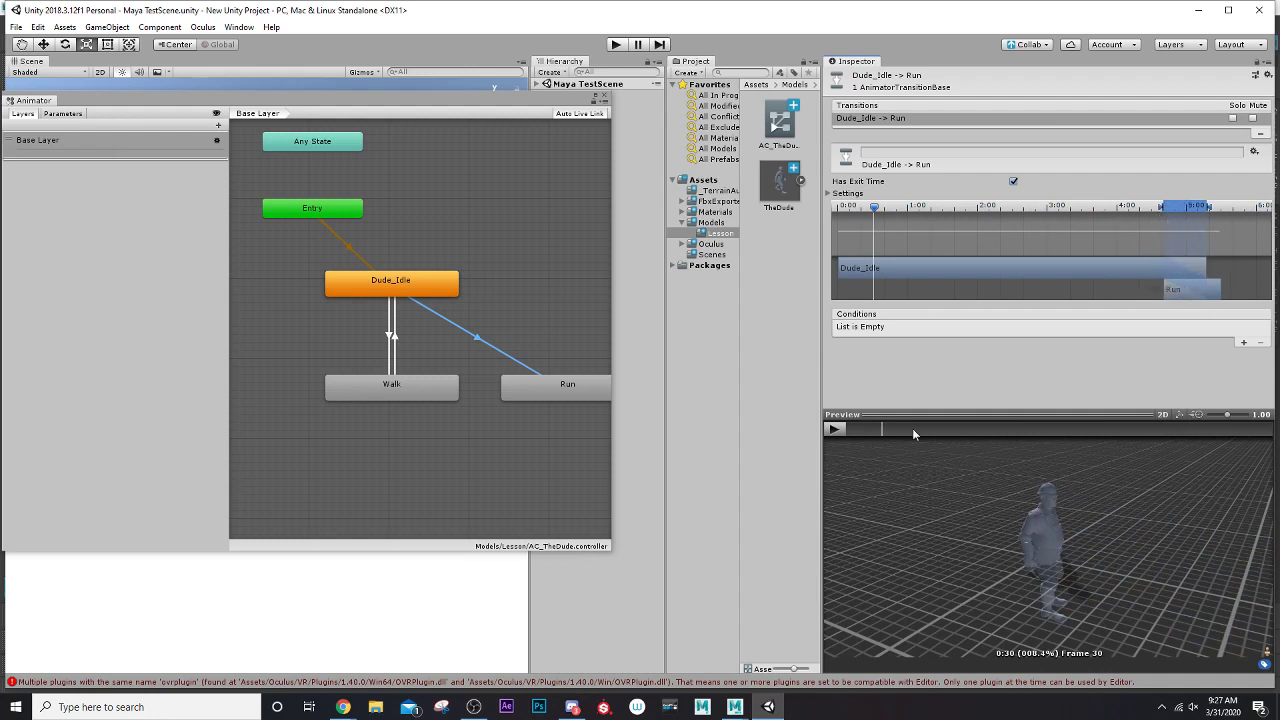
pyautogui.click(836, 431)
# Step: Shift the Walk state slightly away from Run, then make a transition from Walk to Run and select it
pyautogui.moveTo(411, 390); pyautogui.dragTo(381, 394)
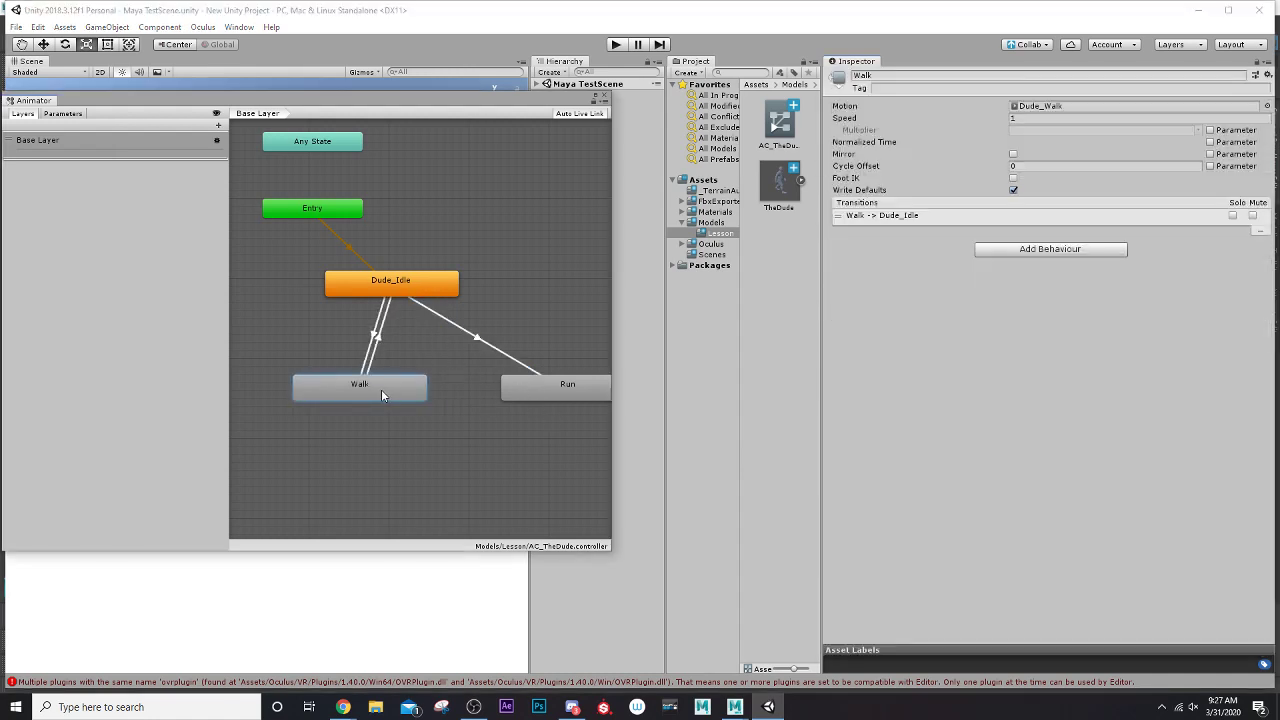
pyautogui.rightClick(389, 394)
pyautogui.click(420, 396)
pyautogui.click(543, 395)
pyautogui.click(463, 391)
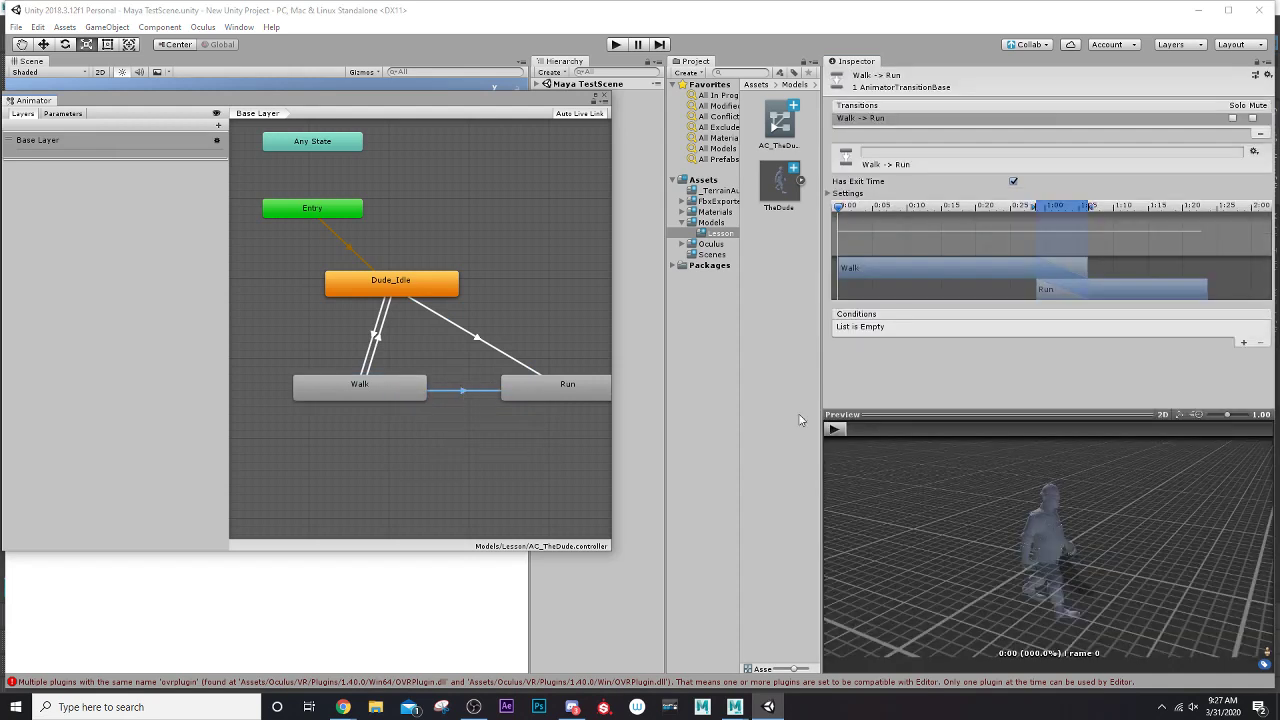
# Step: Preview the Walk to Run transition, start its overlap slightly earlier, replay it, and scrub the preview back to frame 0
pyautogui.click(835, 430)
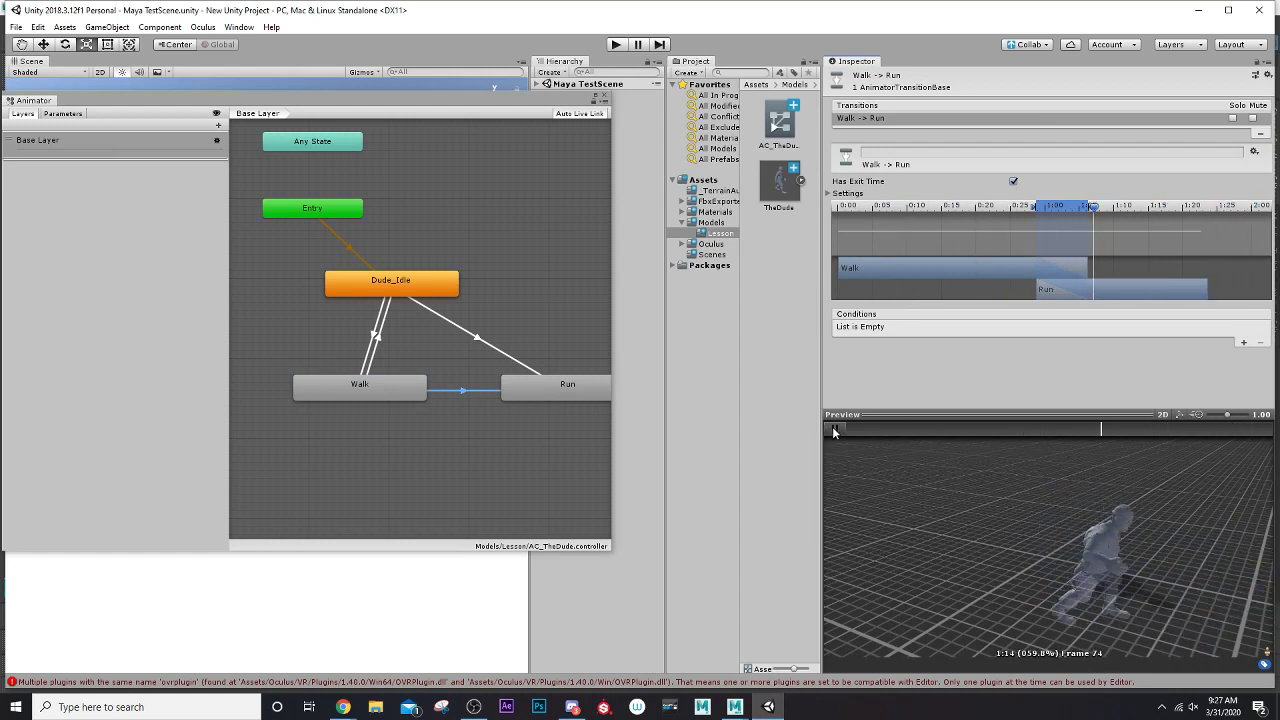
pyautogui.click(833, 430)
pyautogui.moveTo(1036, 208); pyautogui.dragTo(1017, 208)
pyautogui.click(830, 430)
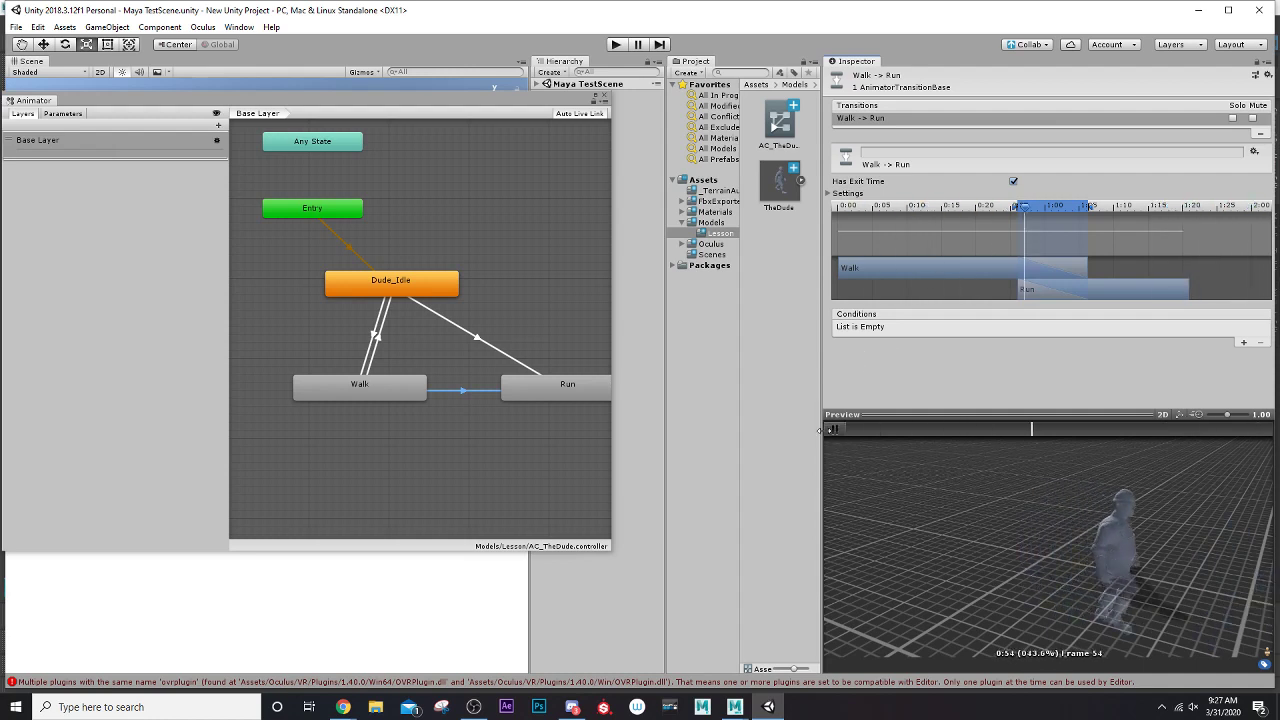
pyautogui.click(833, 430)
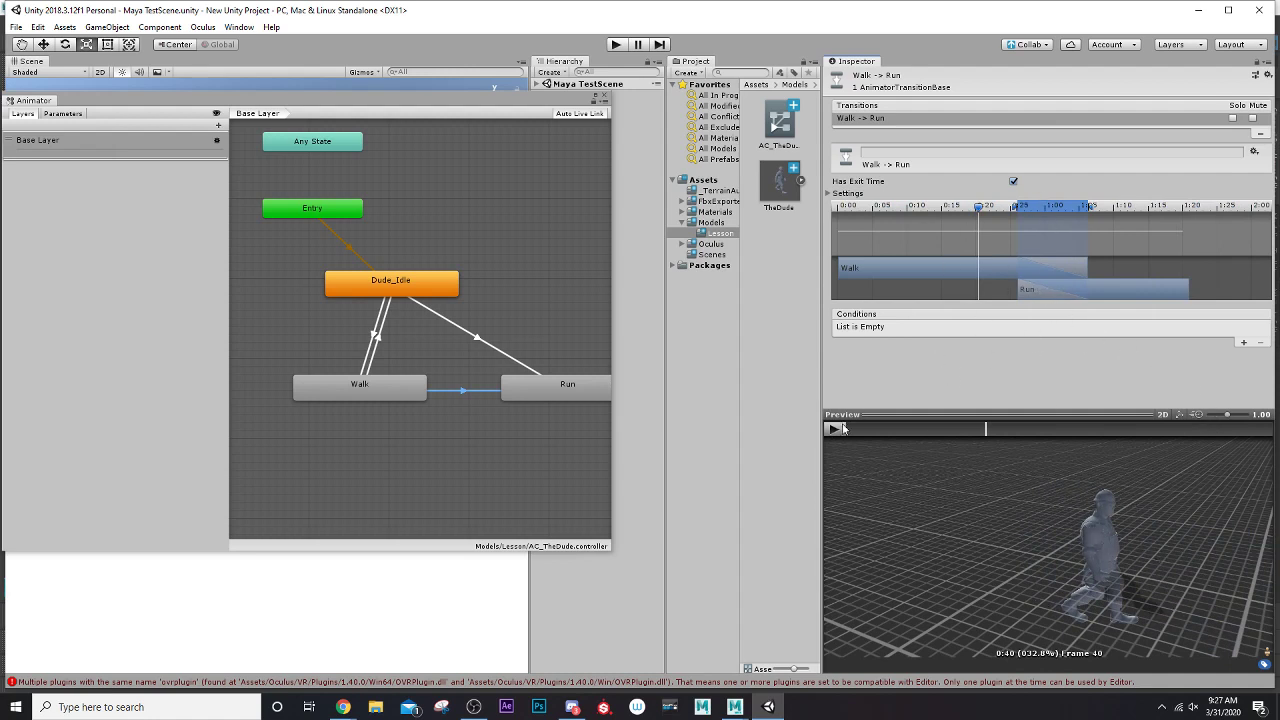
pyautogui.moveTo(985, 432); pyautogui.dragTo(868, 457)
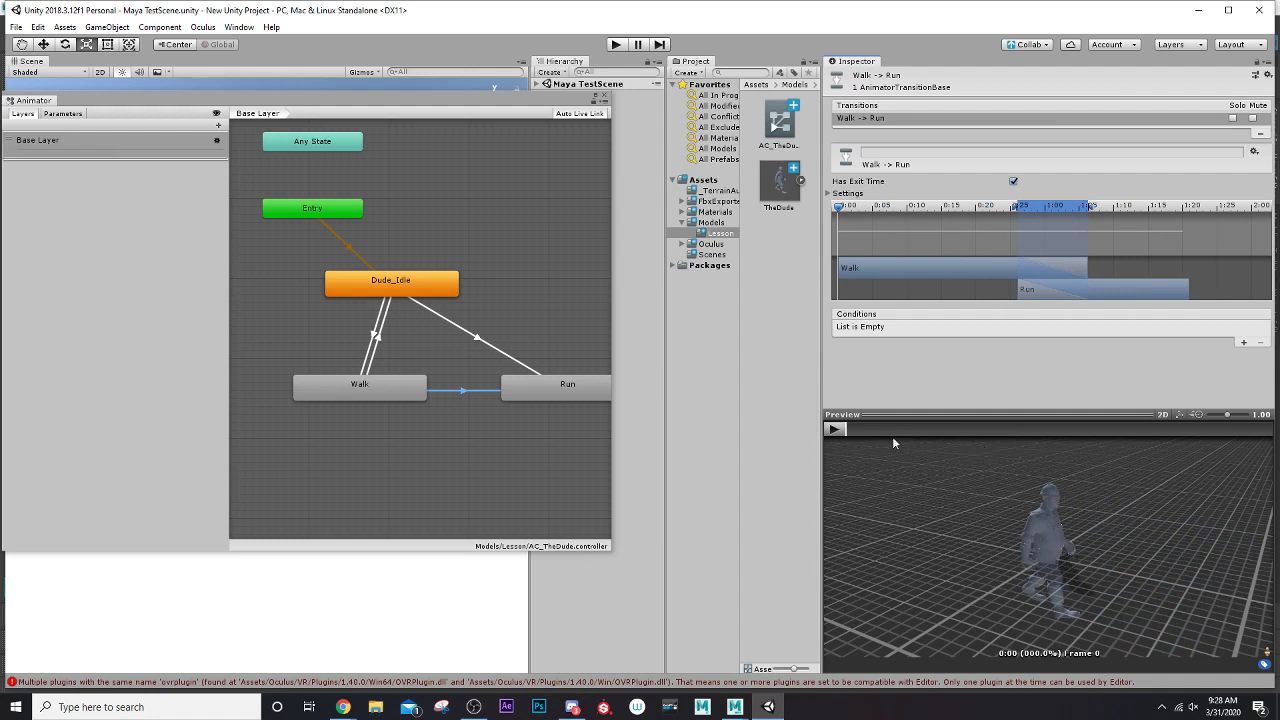
# Step: Try to make a return transition from Run to Walk
pyautogui.rightClick(543, 382)
pyautogui.click(588, 383)
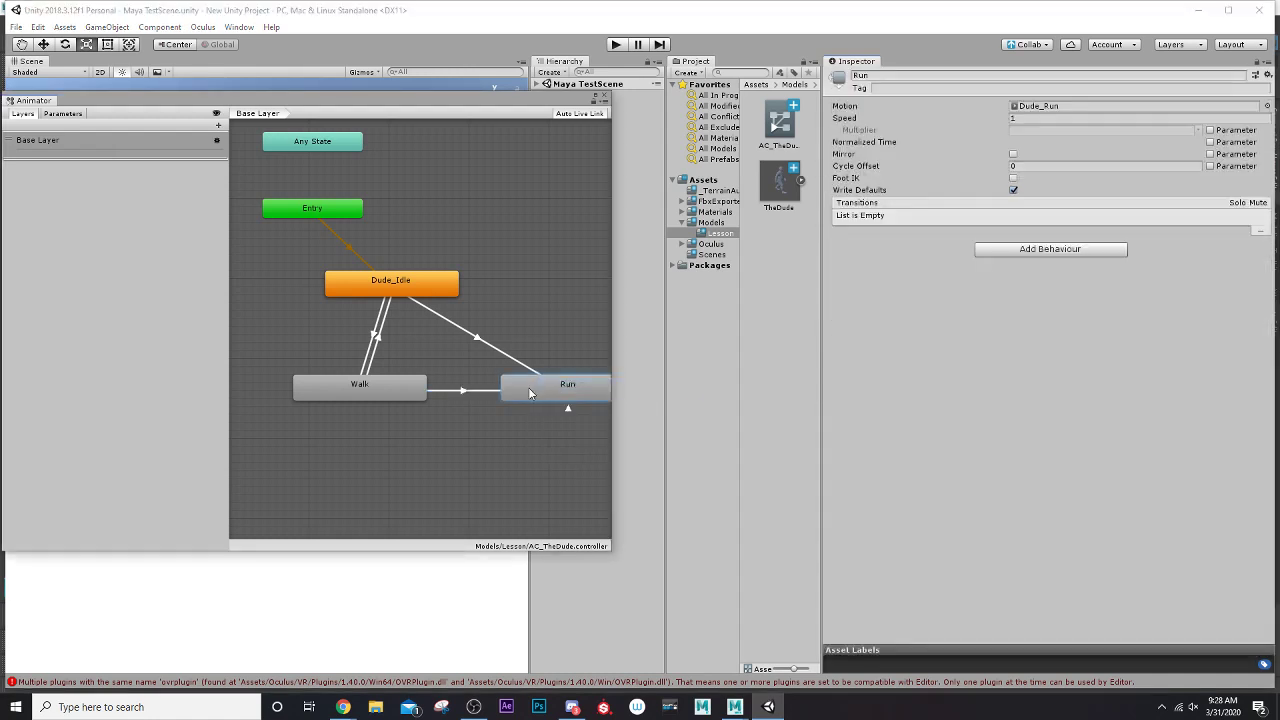
pyautogui.click(410, 387)
pyautogui.click(467, 391)
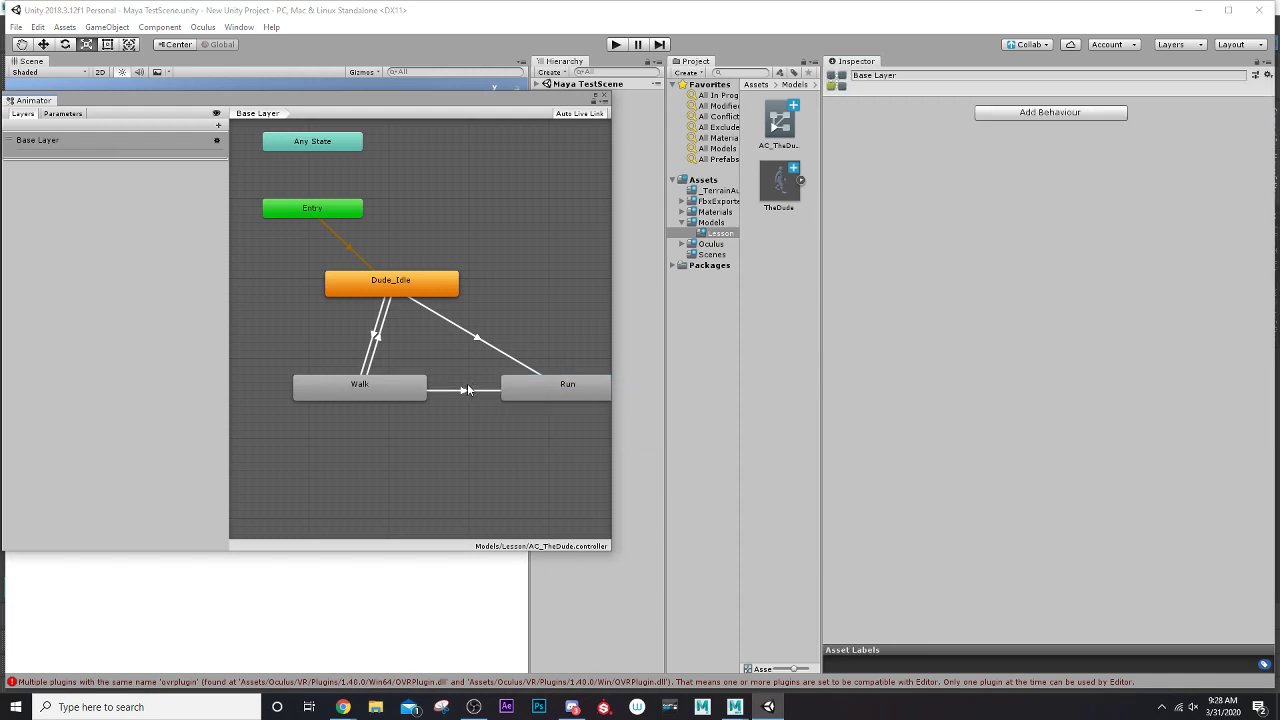
# Step: Make a transition from the Run state back to Walk
pyautogui.rightClick(555, 386)
pyautogui.click(592, 391)
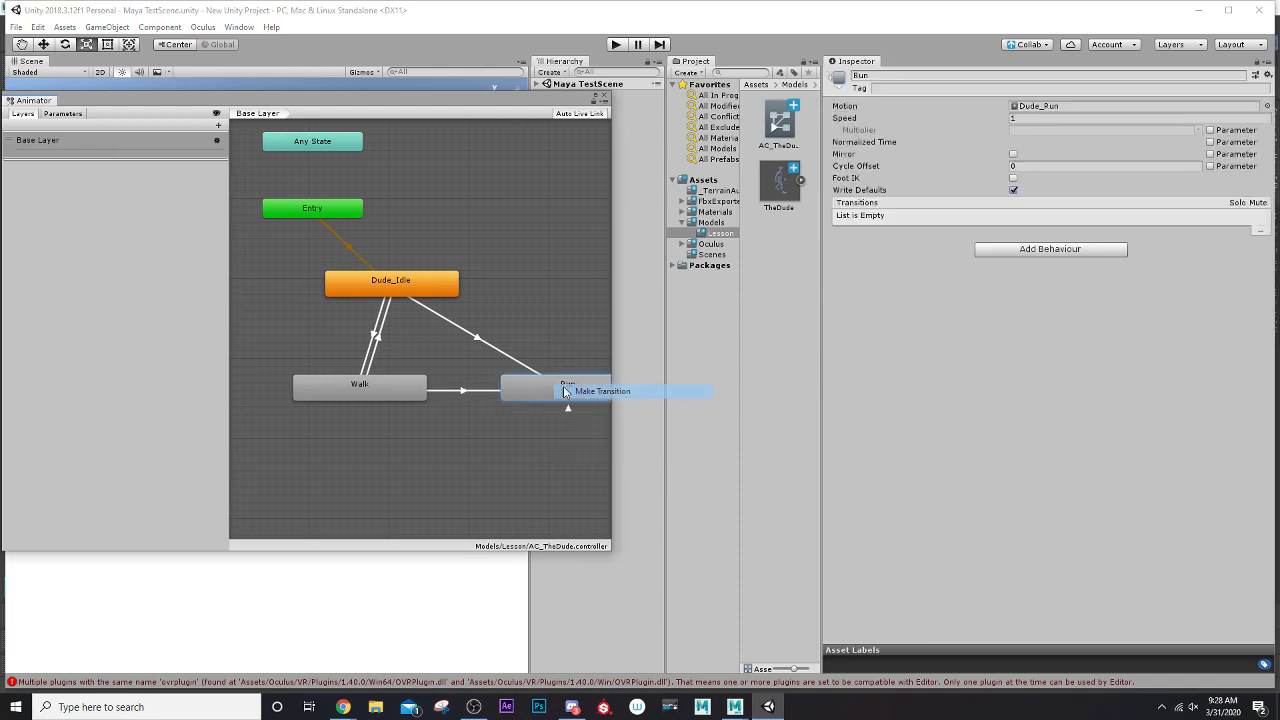
pyautogui.click(426, 386)
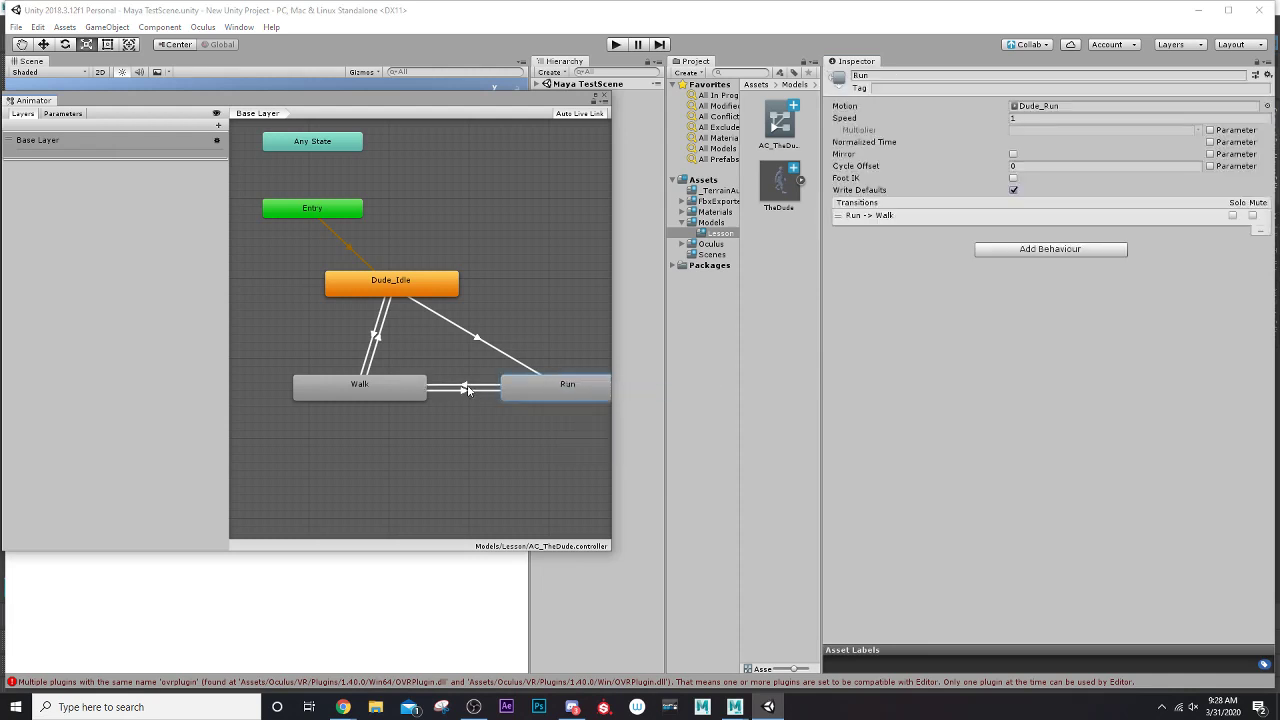
# Step: Select the Run to Walk transition, play its preview, and scrub through the blend
pyautogui.click(469, 391)
pyautogui.click(834, 430)
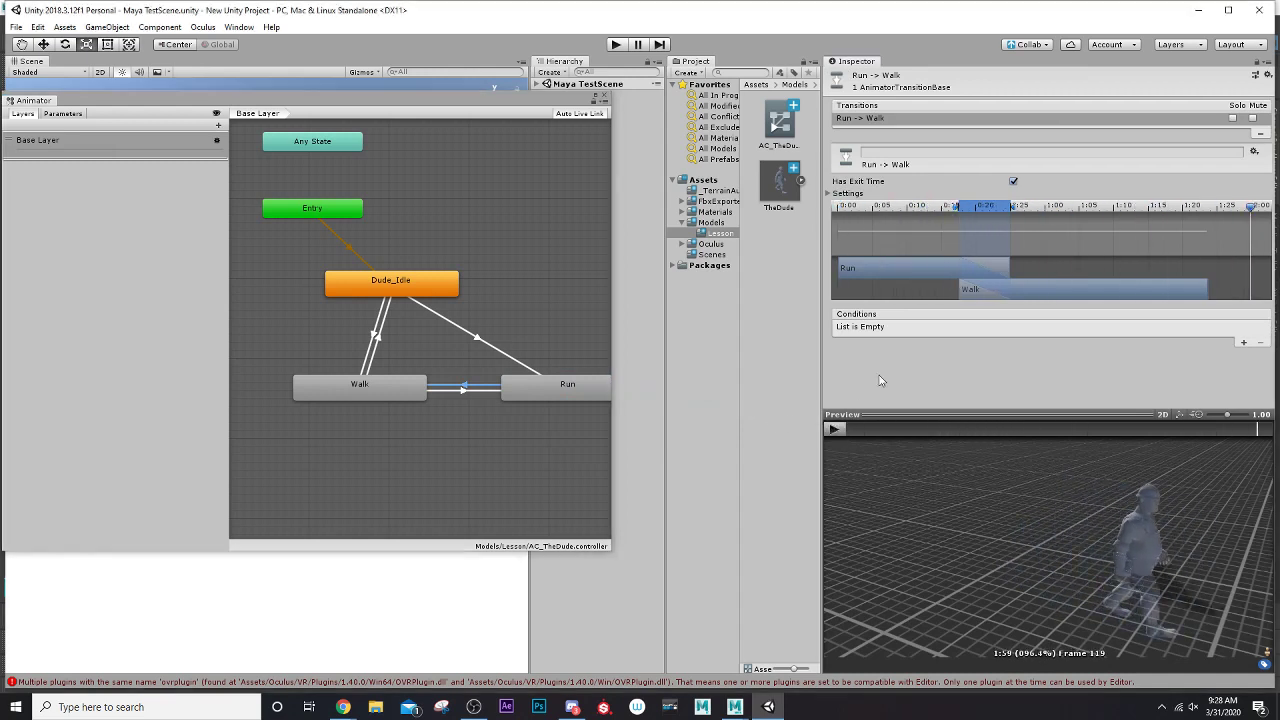
pyautogui.moveTo(1260, 435)
pyautogui.mouseDown()
pyautogui.moveTo(865, 442)
pyautogui.moveTo(1042, 444)
pyautogui.moveTo(932, 457)
pyautogui.moveTo(1028, 463)
pyautogui.mouseUp()
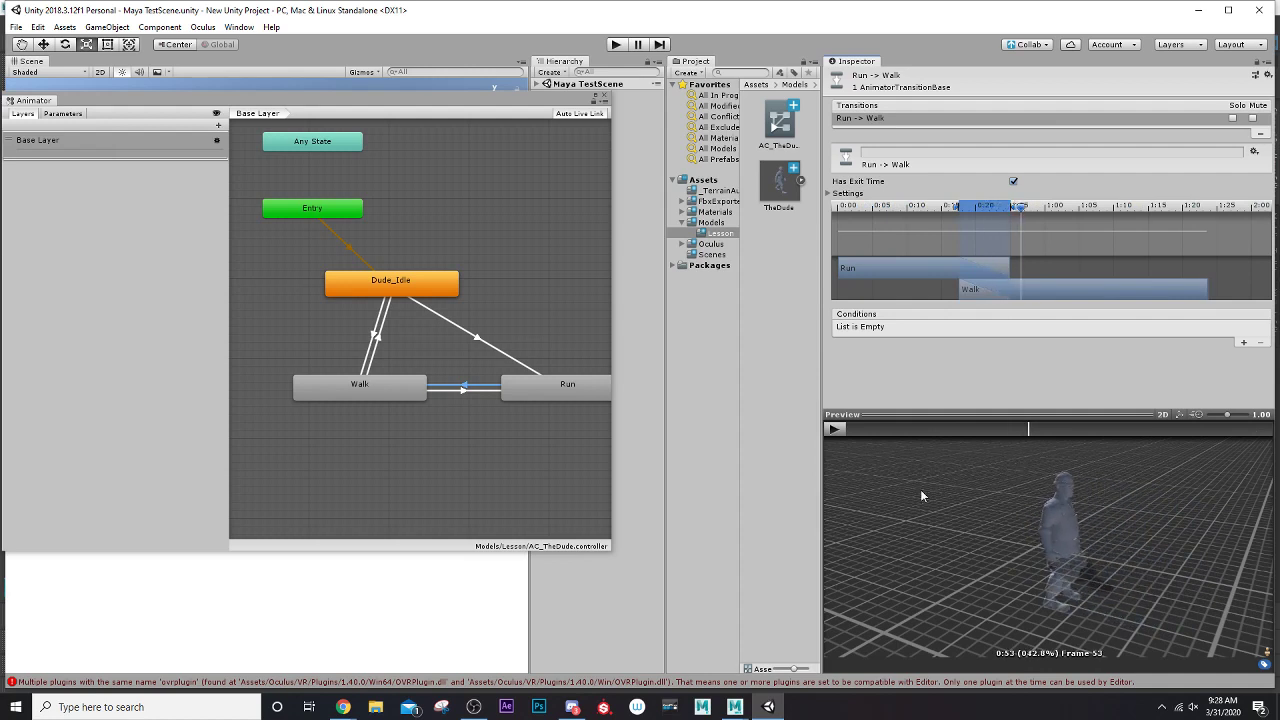
# Step: Create an empty state in the open graph area between Dude_Idle and Exit
pyautogui.scroll(-5, 441, 399)
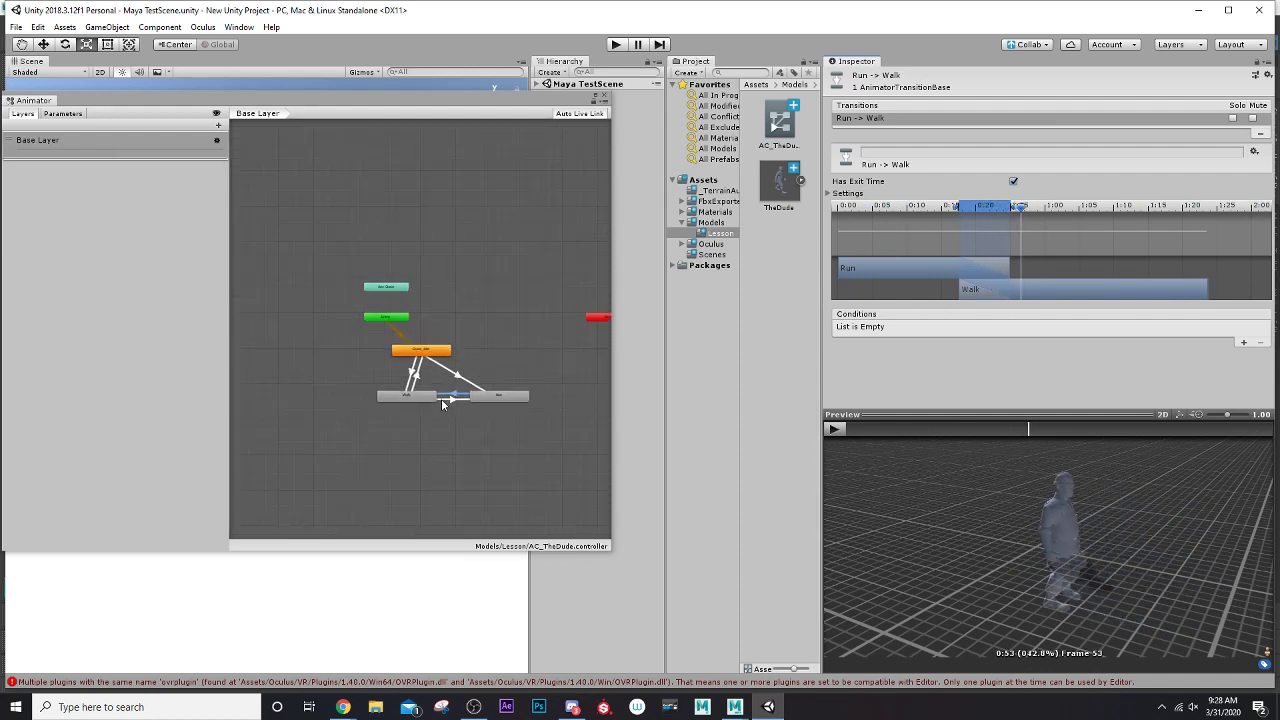
pyautogui.moveTo(518, 320); pyautogui.dragTo(424, 313, button='middle')
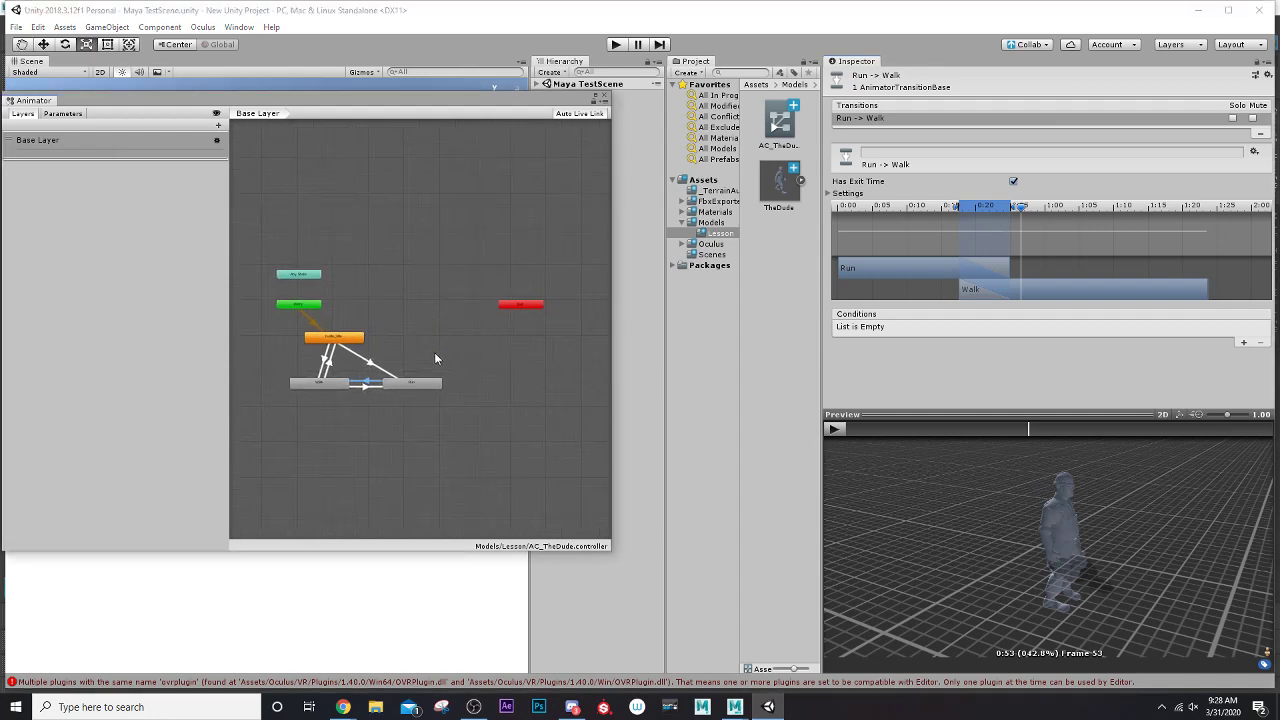
pyautogui.scroll(1, 489, 320)
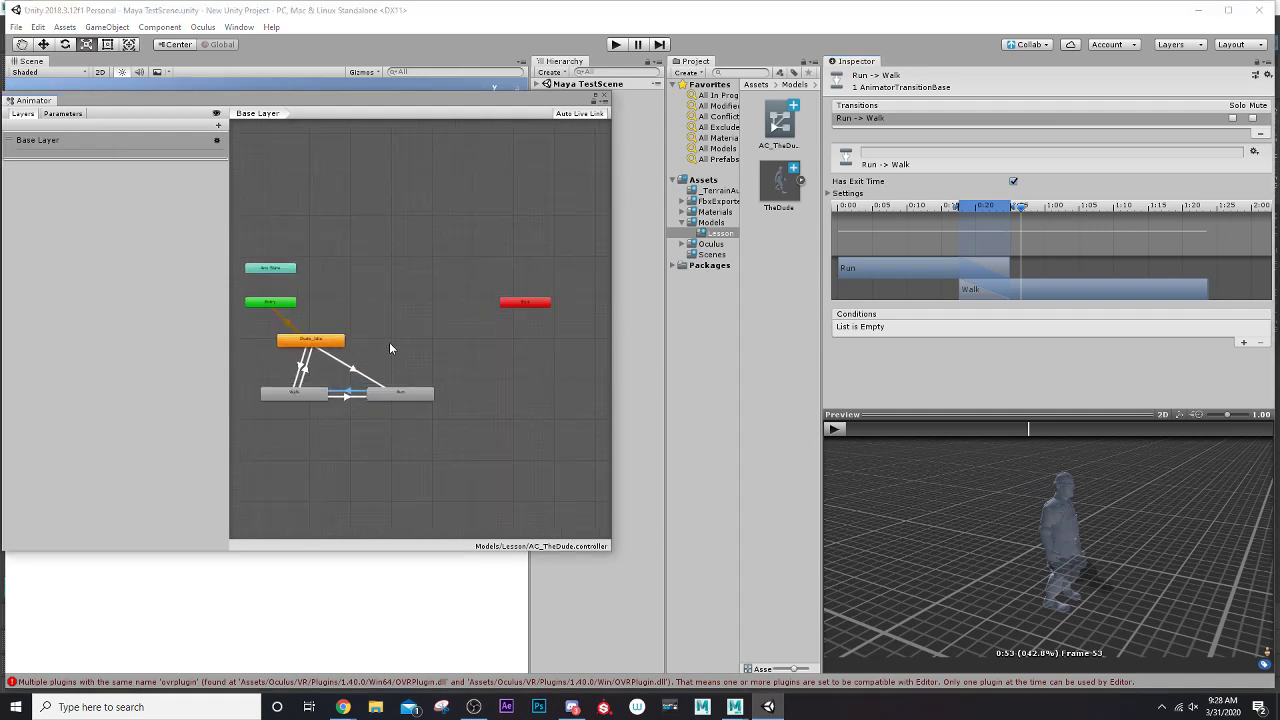
pyautogui.scroll(1, 398, 338)
pyautogui.scroll(1, 400, 336)
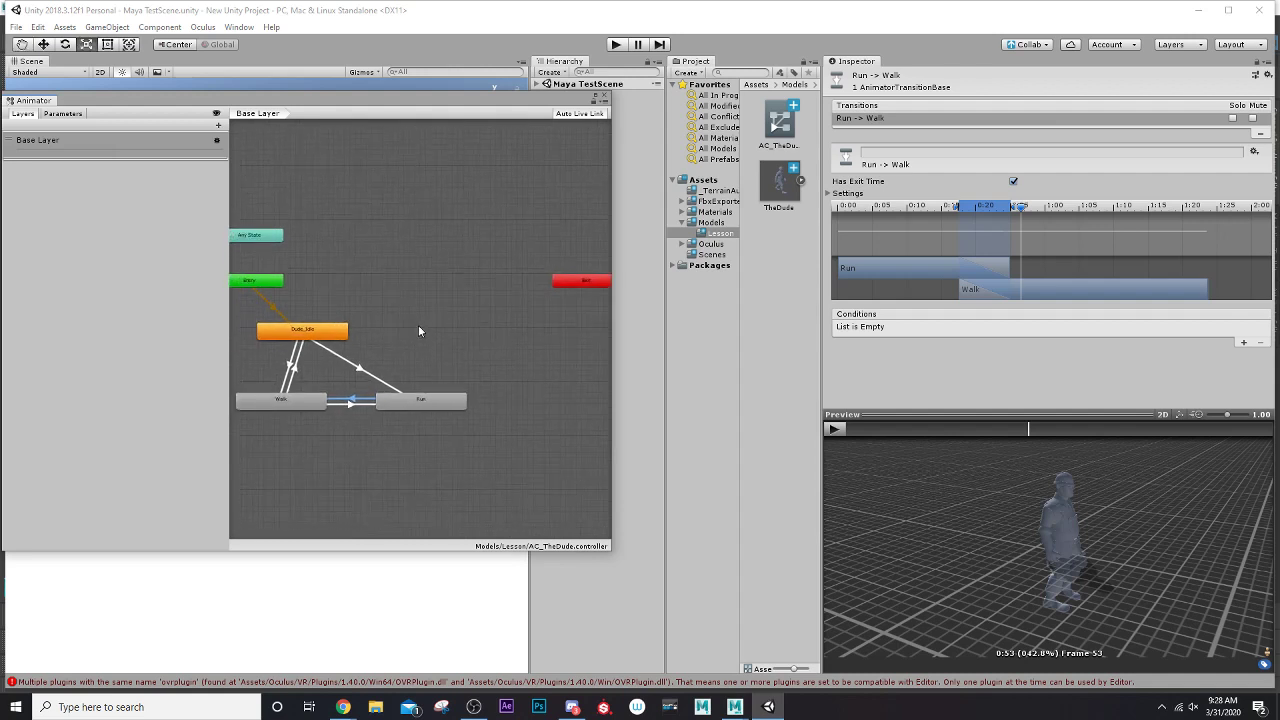
pyautogui.rightClick(449, 304)
pyautogui.moveTo(476, 316)
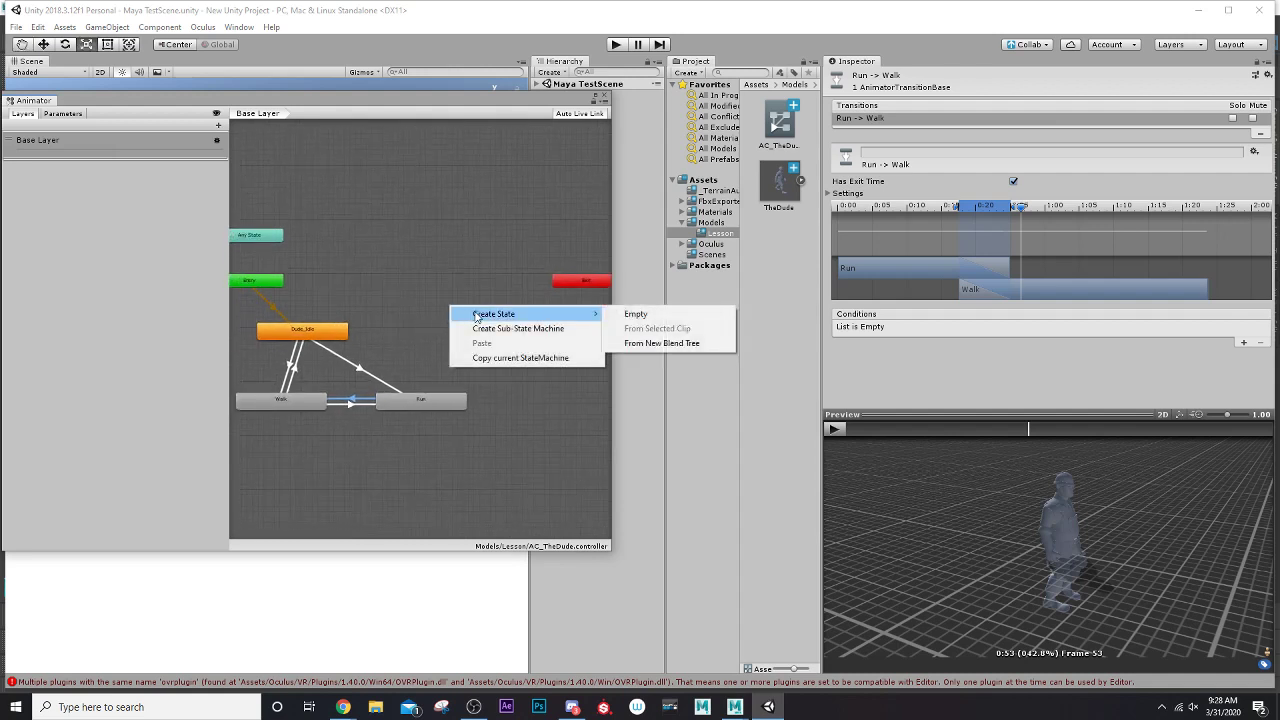
pyautogui.click(638, 322)
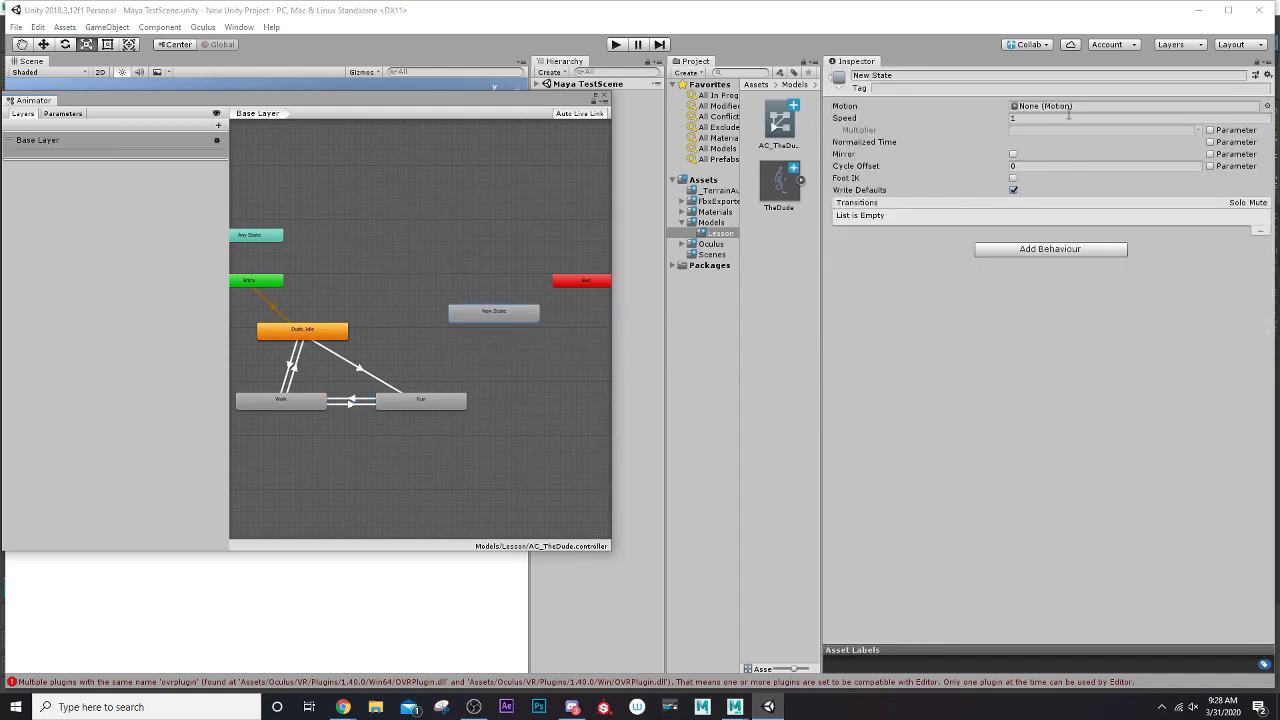
# Step: Assign the Dude_Kick clip as the new state's motion, name the state Kick, and line it up with Dude_Idle
pyautogui.click(1267, 106)
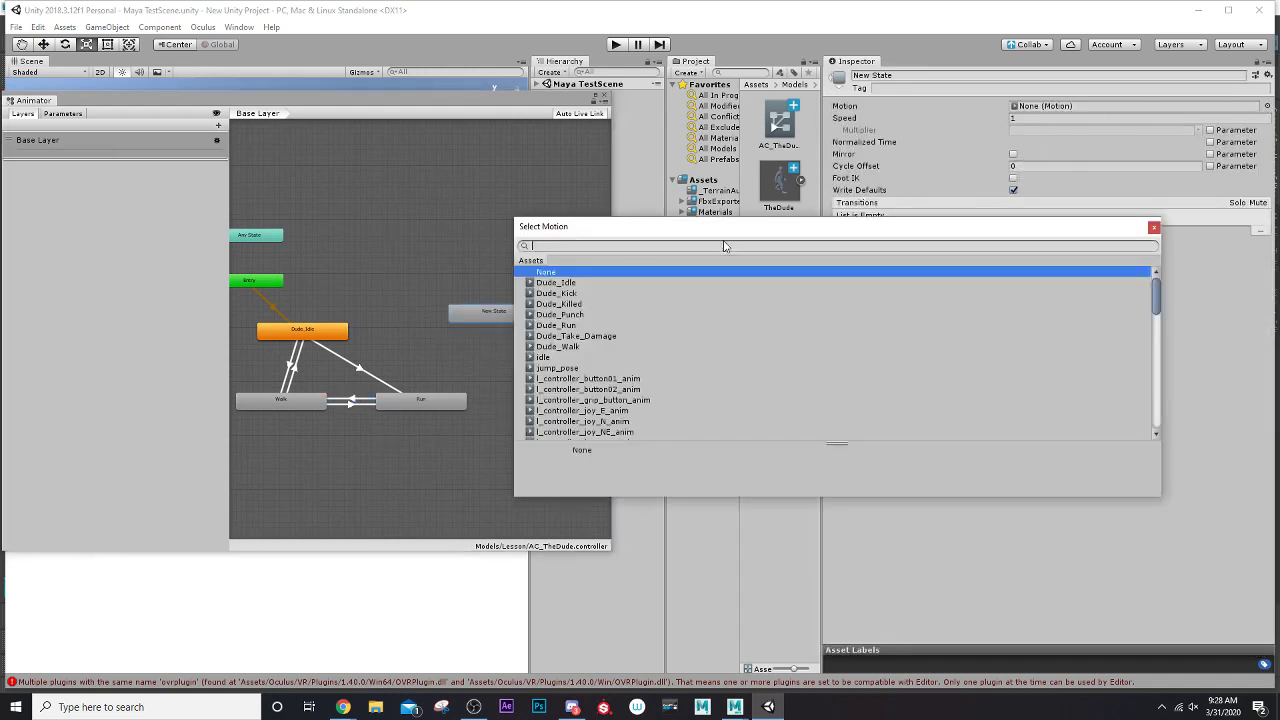
pyautogui.click(583, 295)
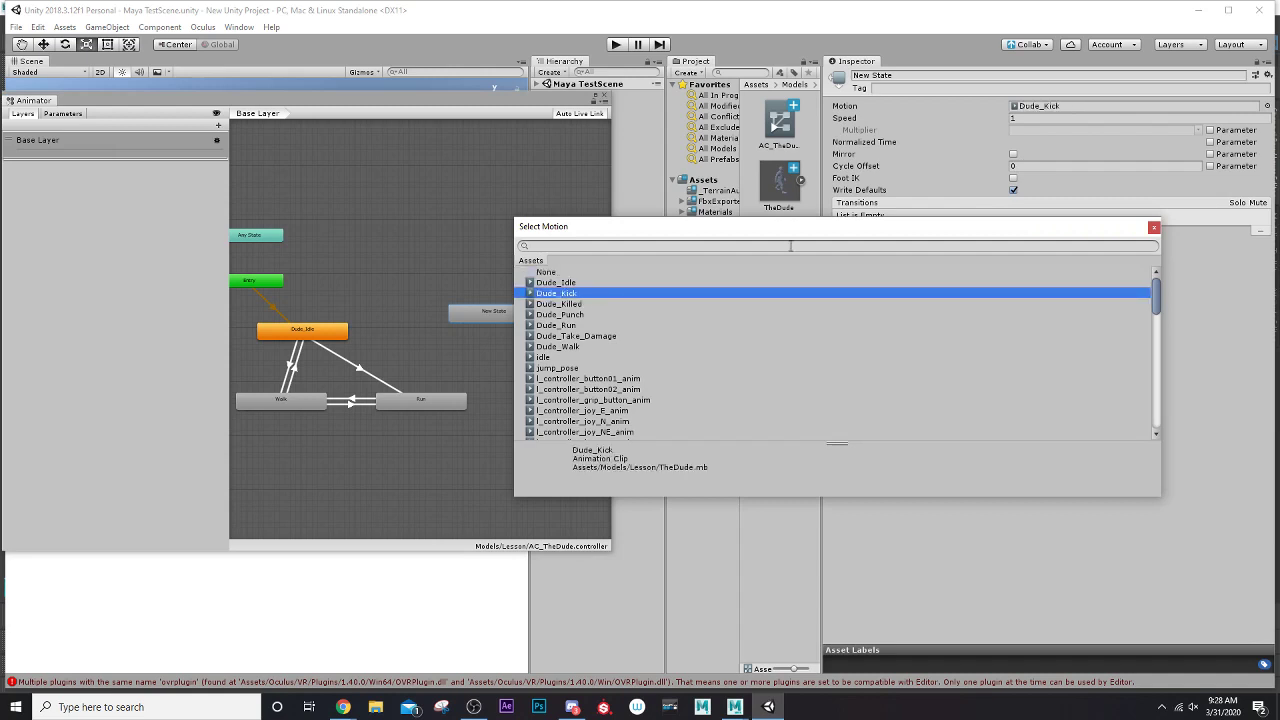
pyautogui.click(1152, 228)
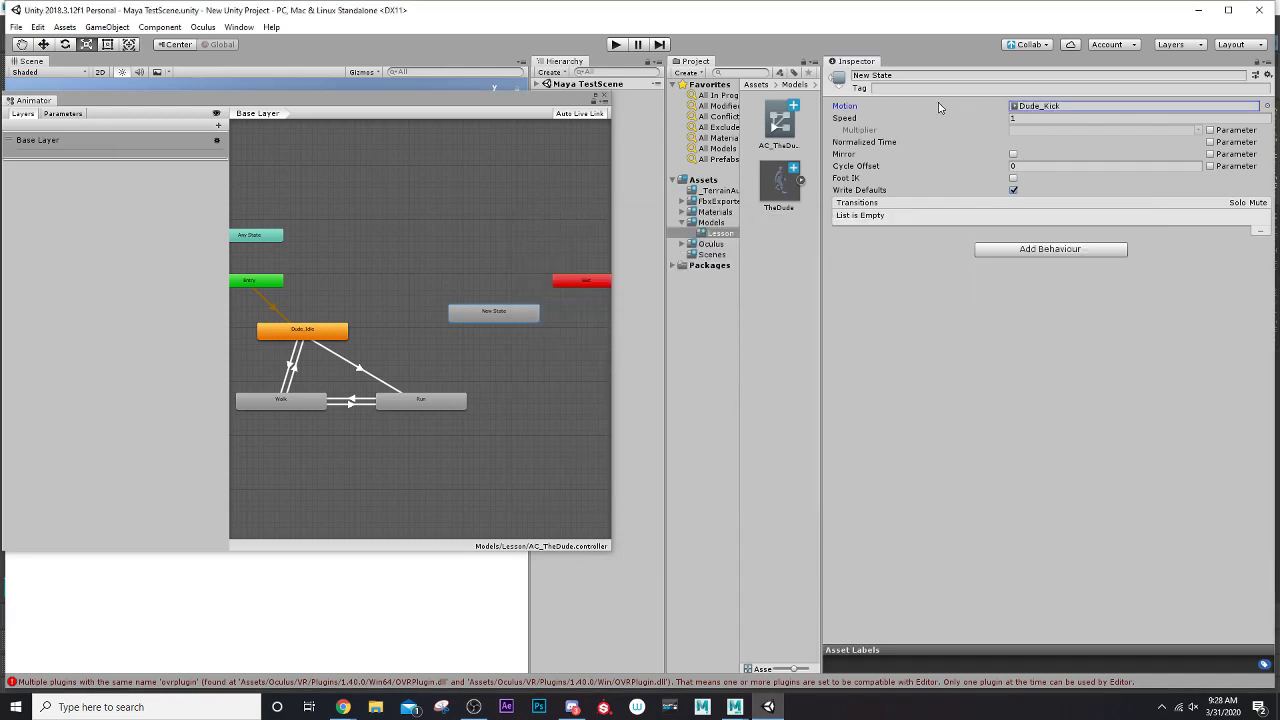
pyautogui.click(899, 73)
pyautogui.write('Kick')
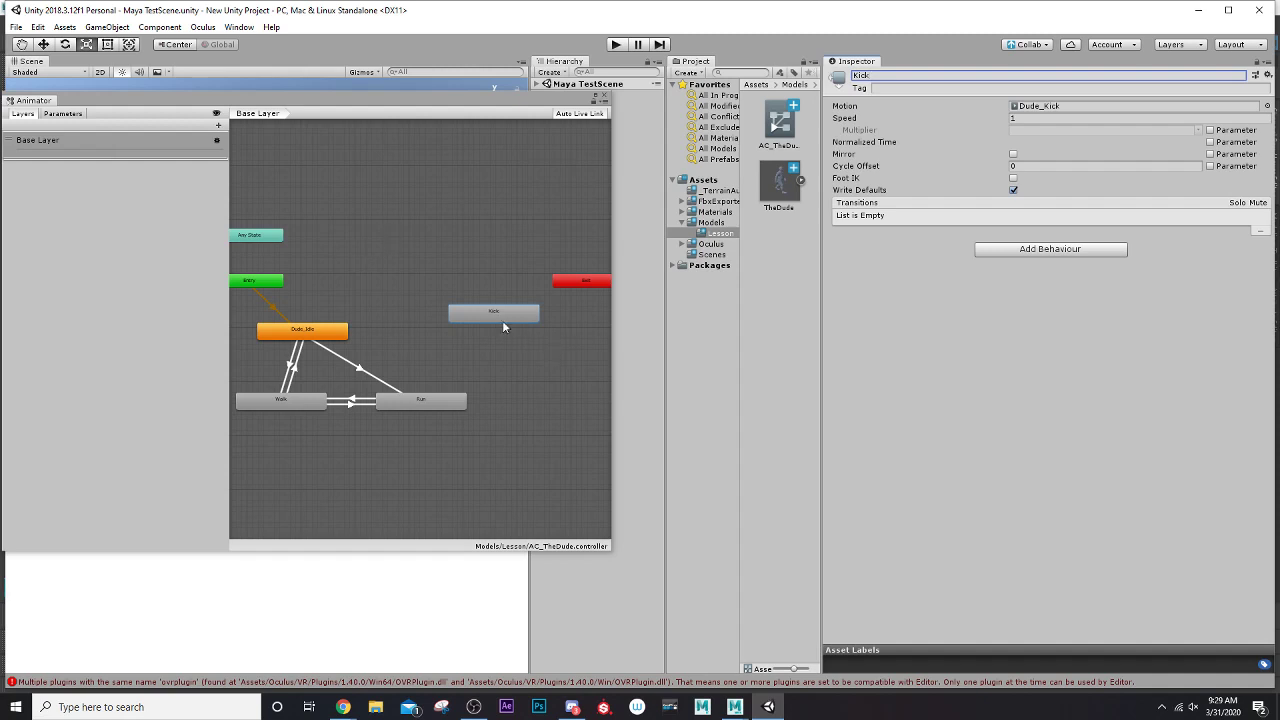
pyautogui.moveTo(471, 319)
pyautogui.mouseDown()
pyautogui.moveTo(480, 336)
pyautogui.moveTo(469, 333)
pyautogui.mouseUp()
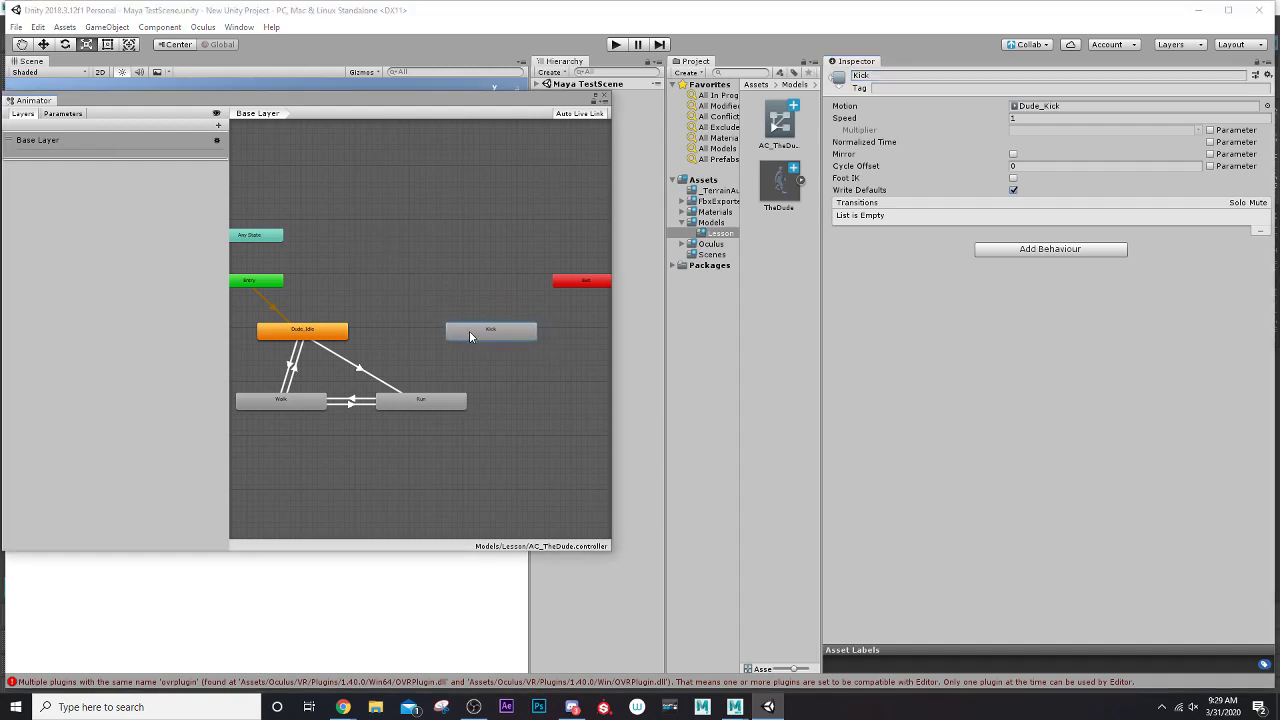
# Step: Make a transition from Walk to Kick and play its preview
pyautogui.rightClick(310, 404)
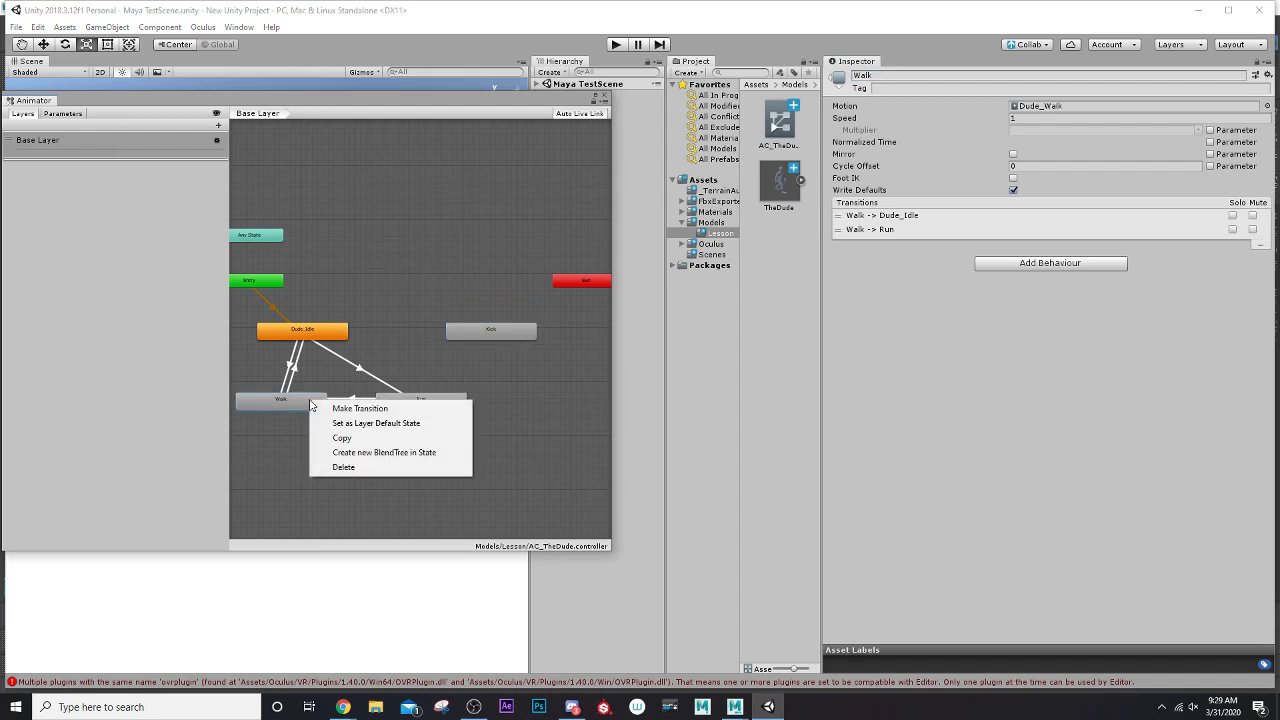
pyautogui.click(320, 406)
pyautogui.click(456, 328)
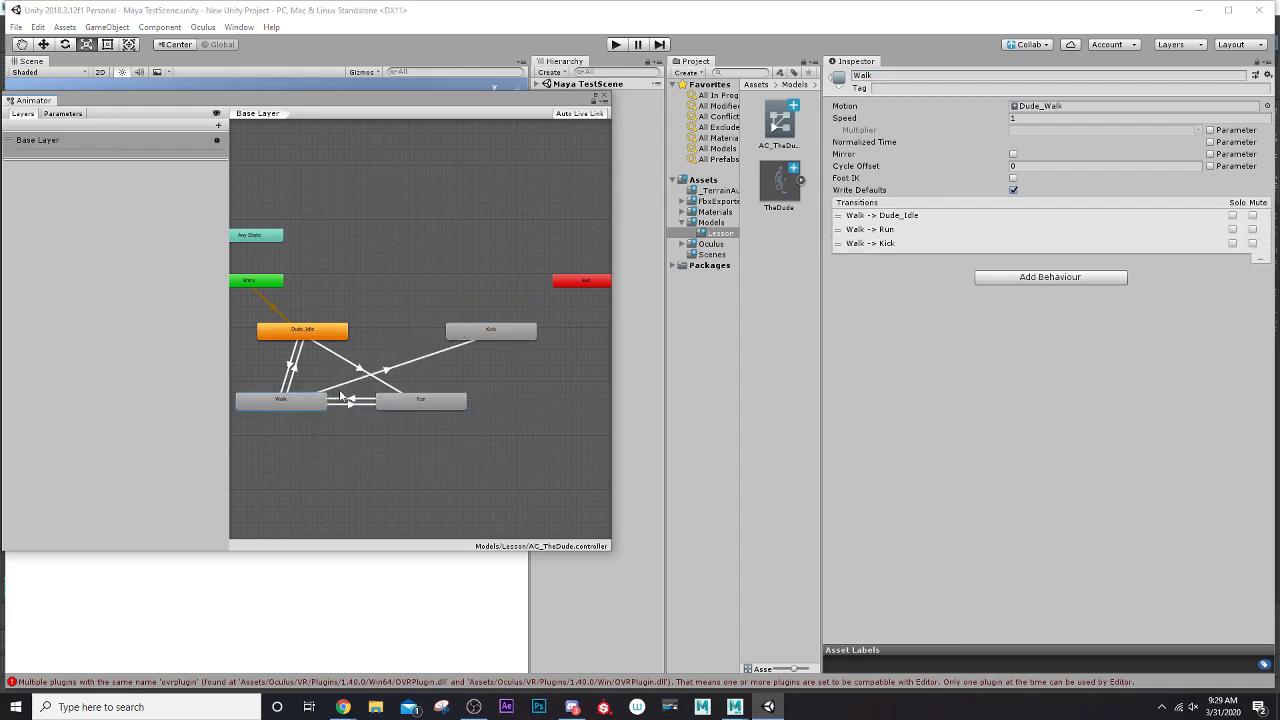
pyautogui.click(390, 370)
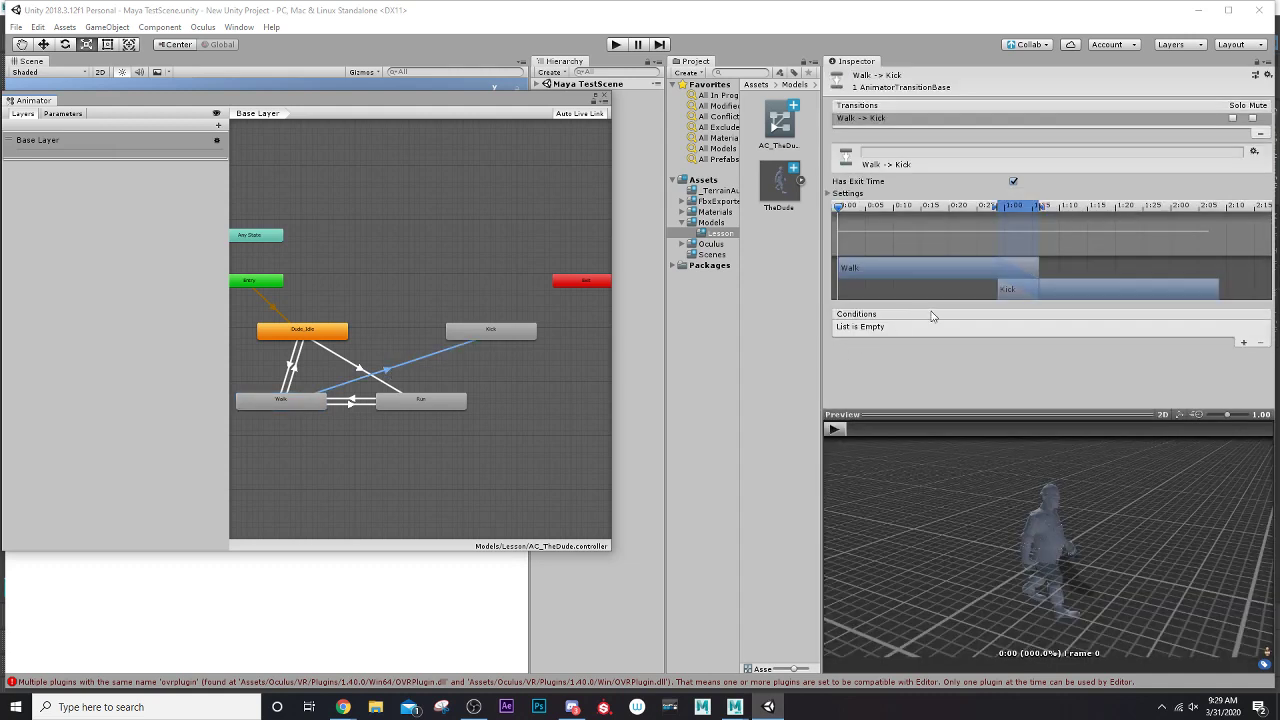
pyautogui.click(834, 428)
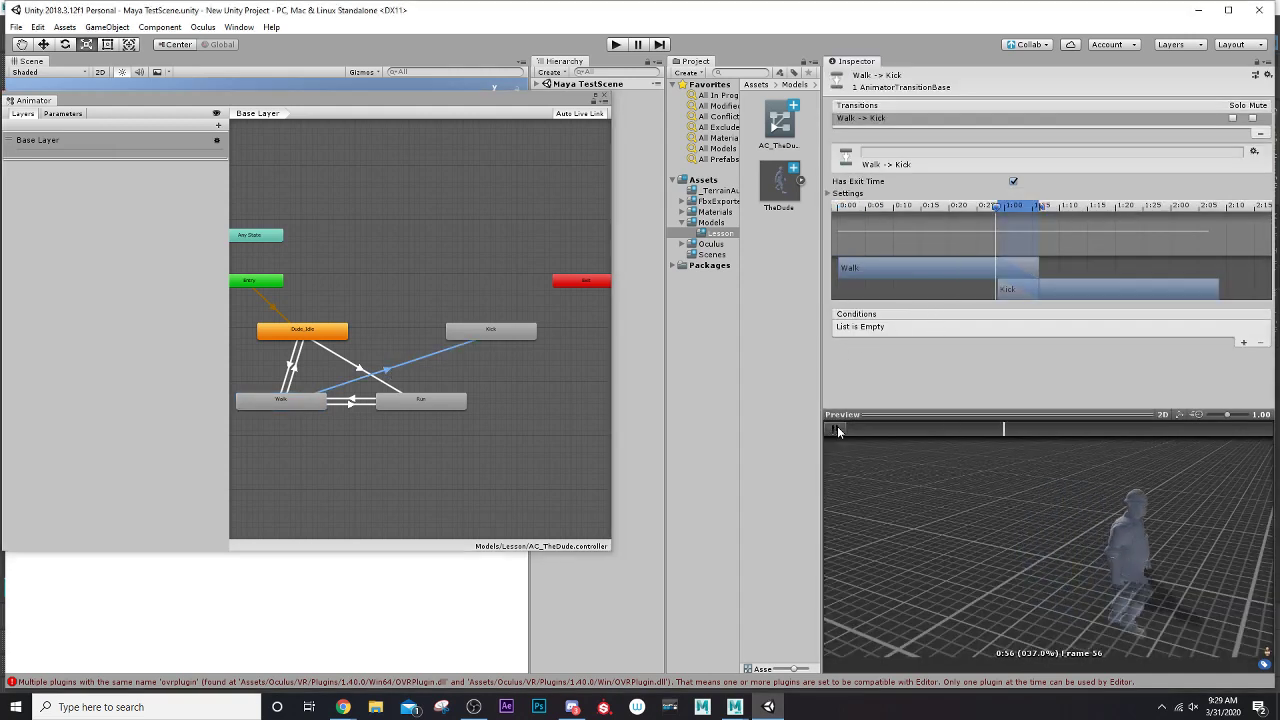
pyautogui.click(836, 429)
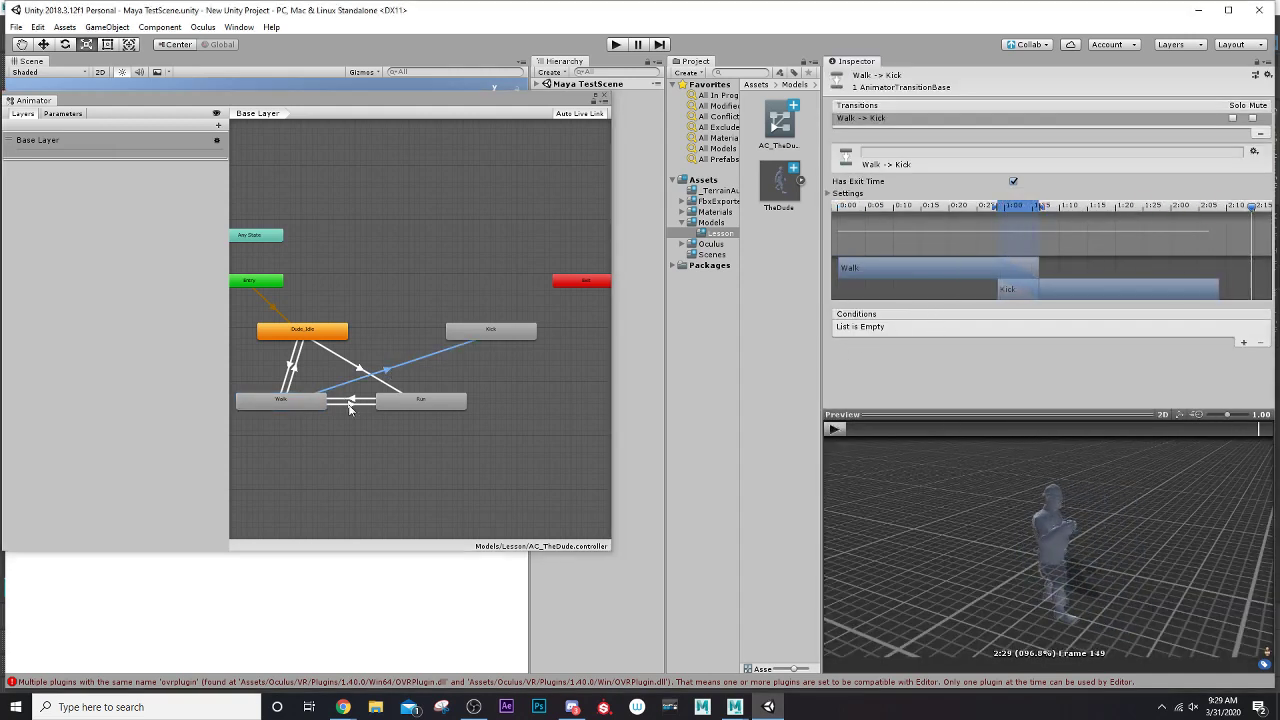
# Step: Make a transition from Run to Kick and play its preview
pyautogui.click(427, 400)
pyautogui.rightClick(427, 400)
pyautogui.click(450, 409)
pyautogui.click(500, 331)
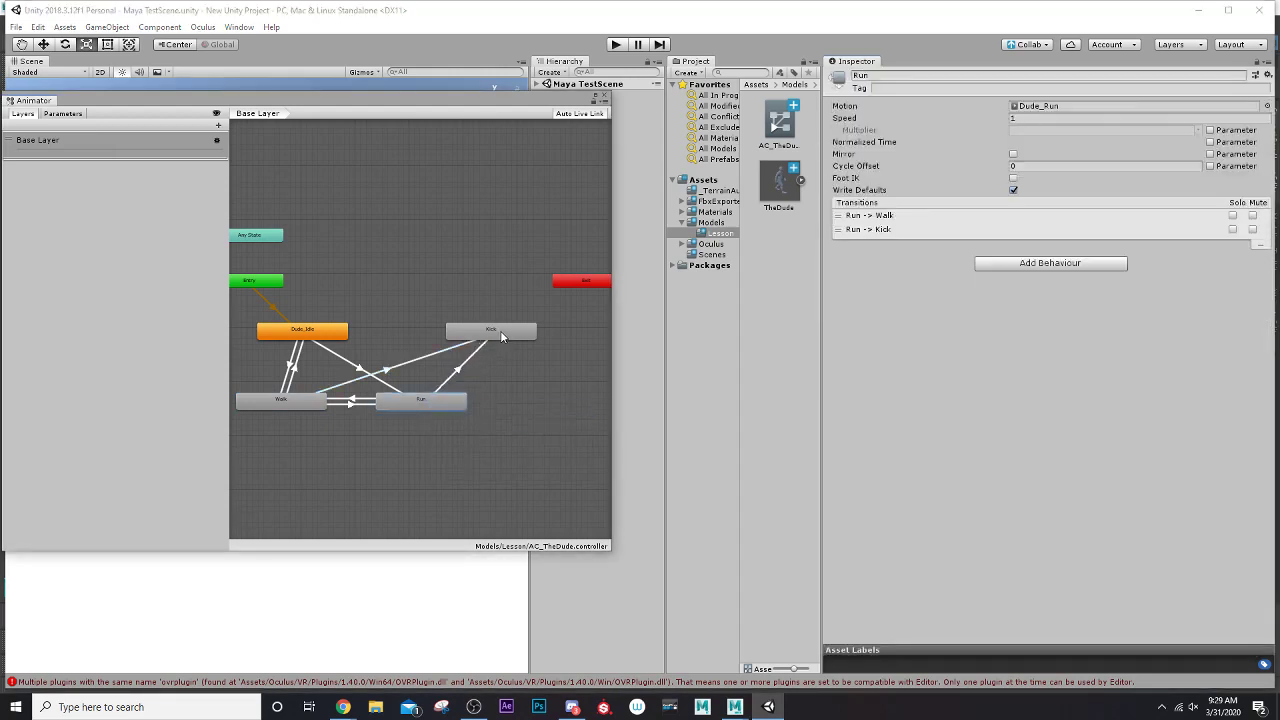
pyautogui.click(457, 370)
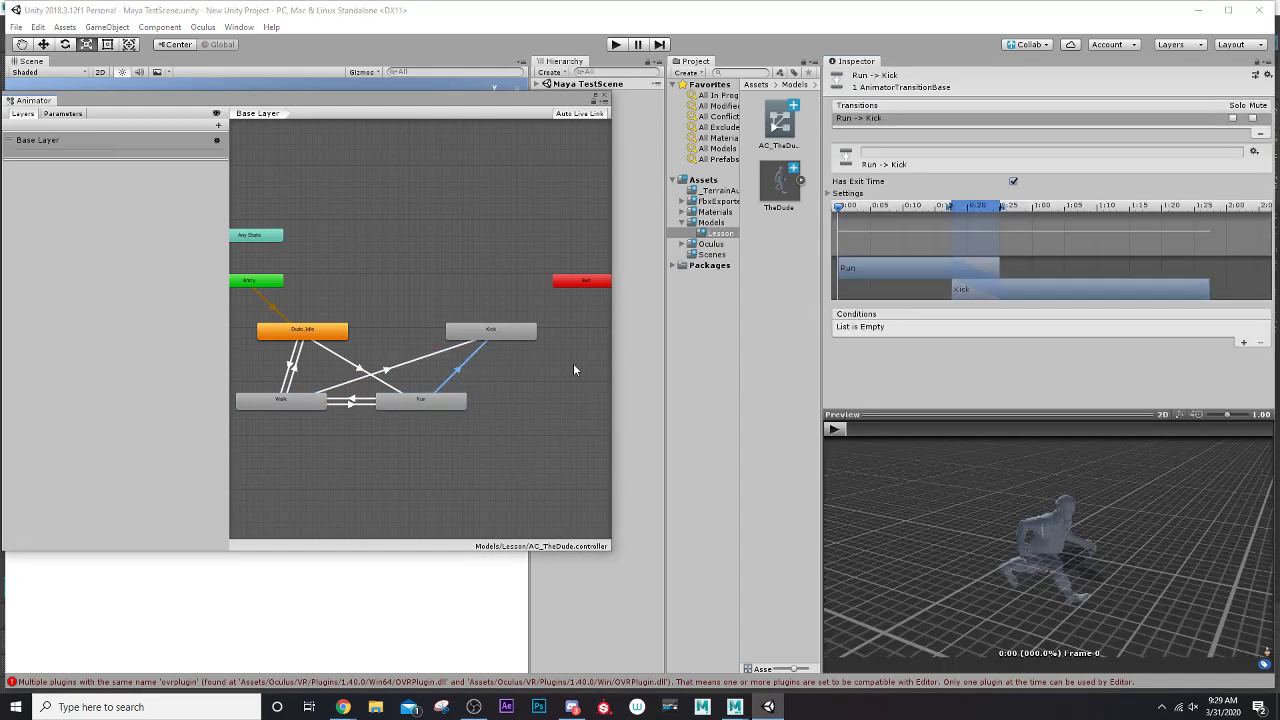
pyautogui.click(834, 429)
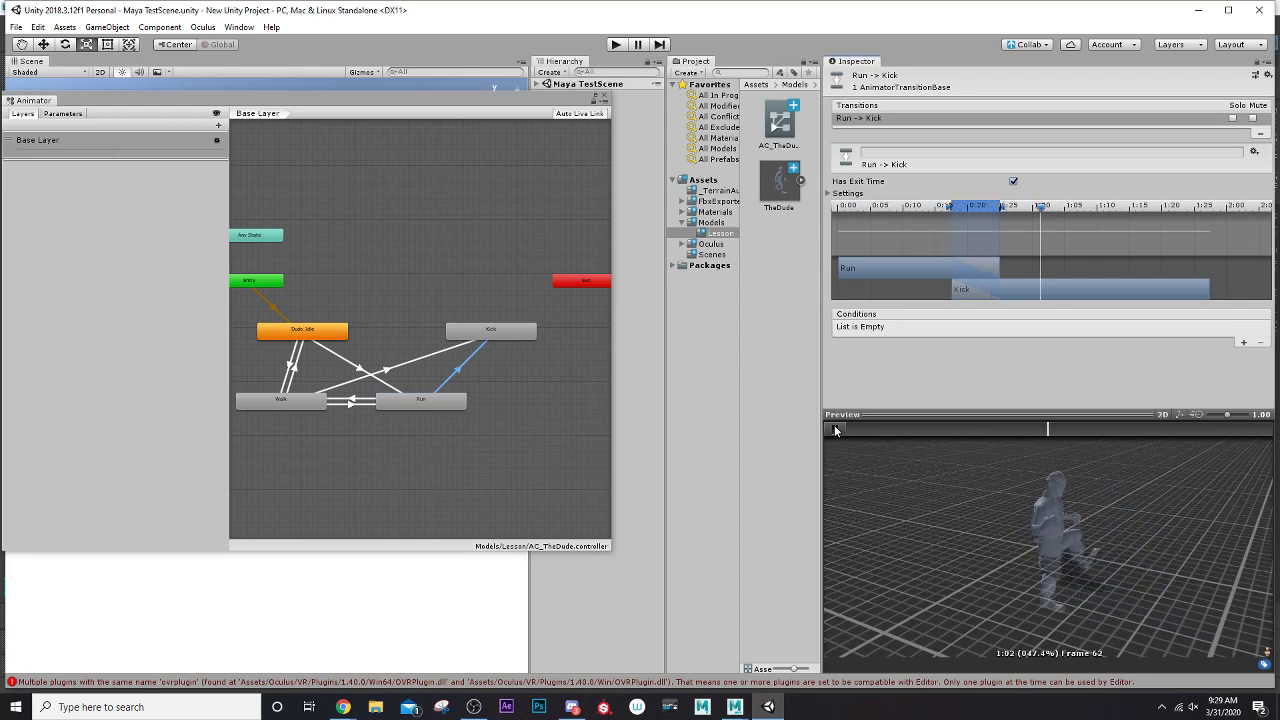
# Step: Delete the Walk to Kick transition and the Kick state from the base layer
pyautogui.moveTo(493, 335)
pyautogui.mouseDown()
pyautogui.moveTo(505, 339)
pyautogui.moveTo(482, 272)
pyautogui.moveTo(512, 338)
pyautogui.moveTo(460, 296)
pyautogui.moveTo(483, 308)
pyautogui.moveTo(300, 332)
pyautogui.moveTo(485, 355)
pyautogui.moveTo(401, 333)
pyautogui.moveTo(474, 330)
pyautogui.mouseUp()
pyautogui.click(394, 361)
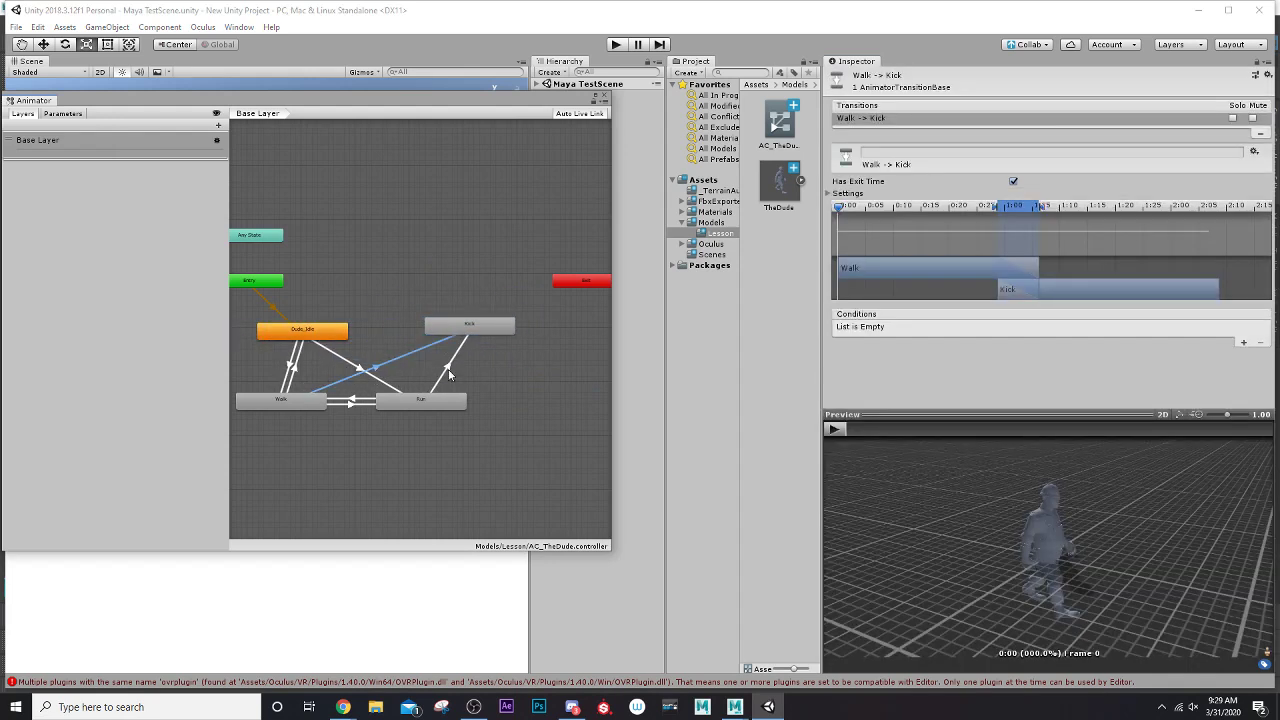
pyautogui.press('Delete')
pyautogui.click(466, 323)
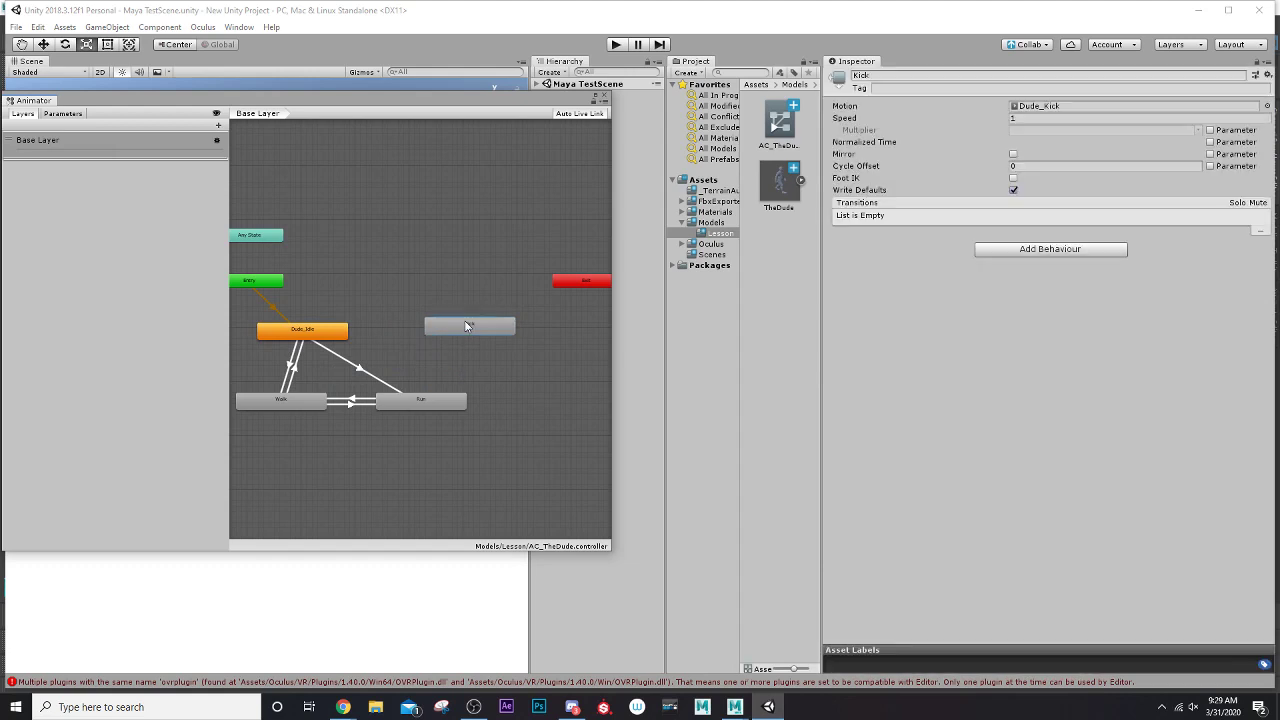
pyautogui.press('Delete')
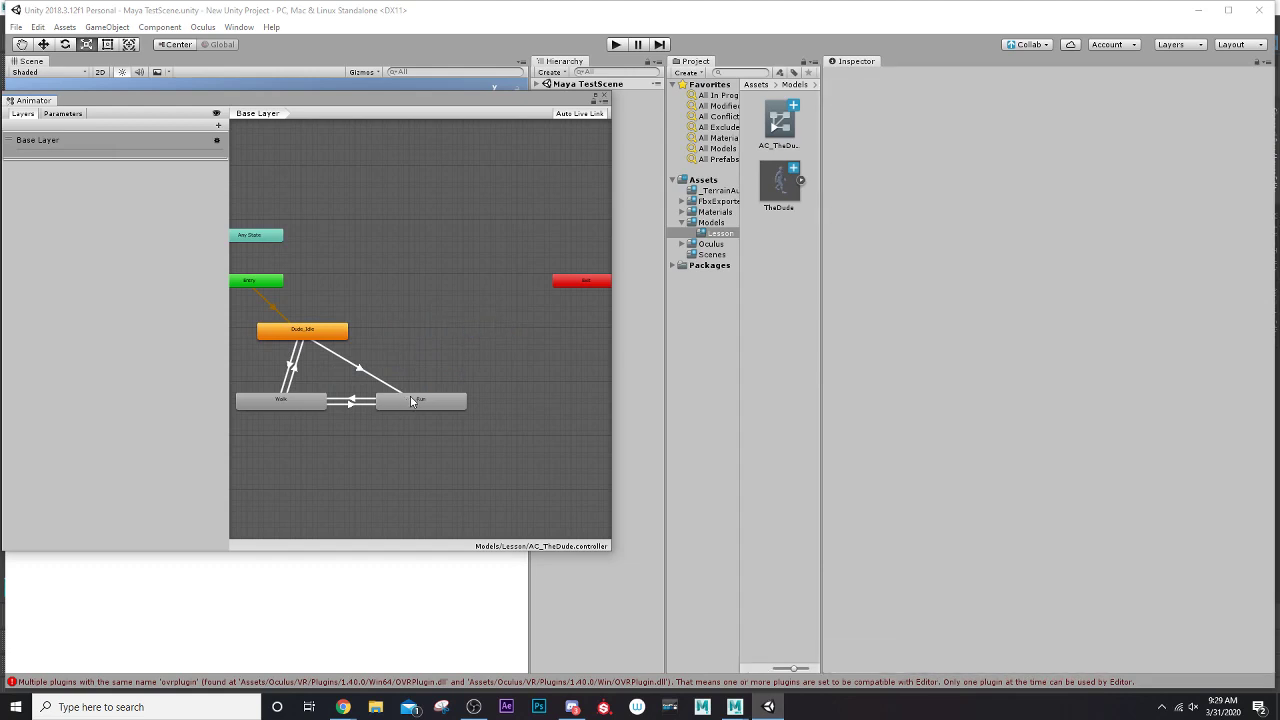
# Step: Widen the Animator window, create a sub-state machine beside the Run state, and open it
pyautogui.keyDown('alt'); pyautogui.moveTo(391, 347); pyautogui.dragTo(427, 284); pyautogui.keyUp('alt')
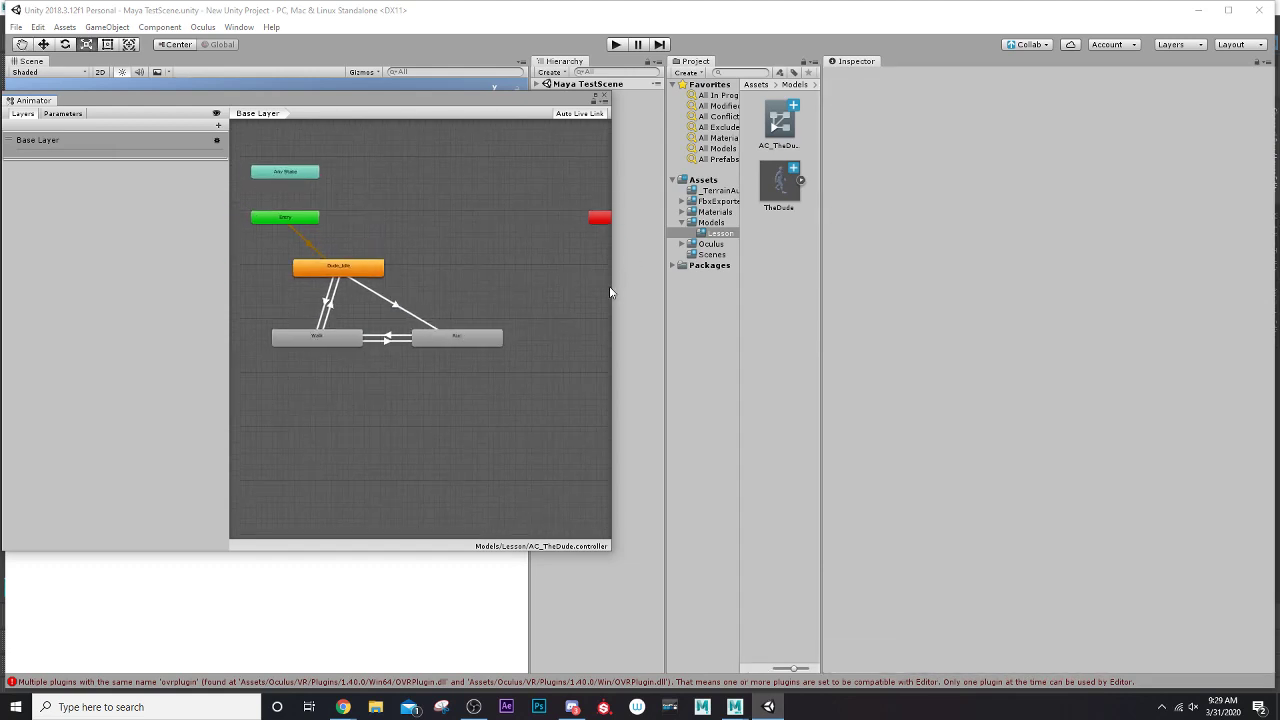
pyautogui.moveTo(610, 285); pyautogui.dragTo(693, 282)
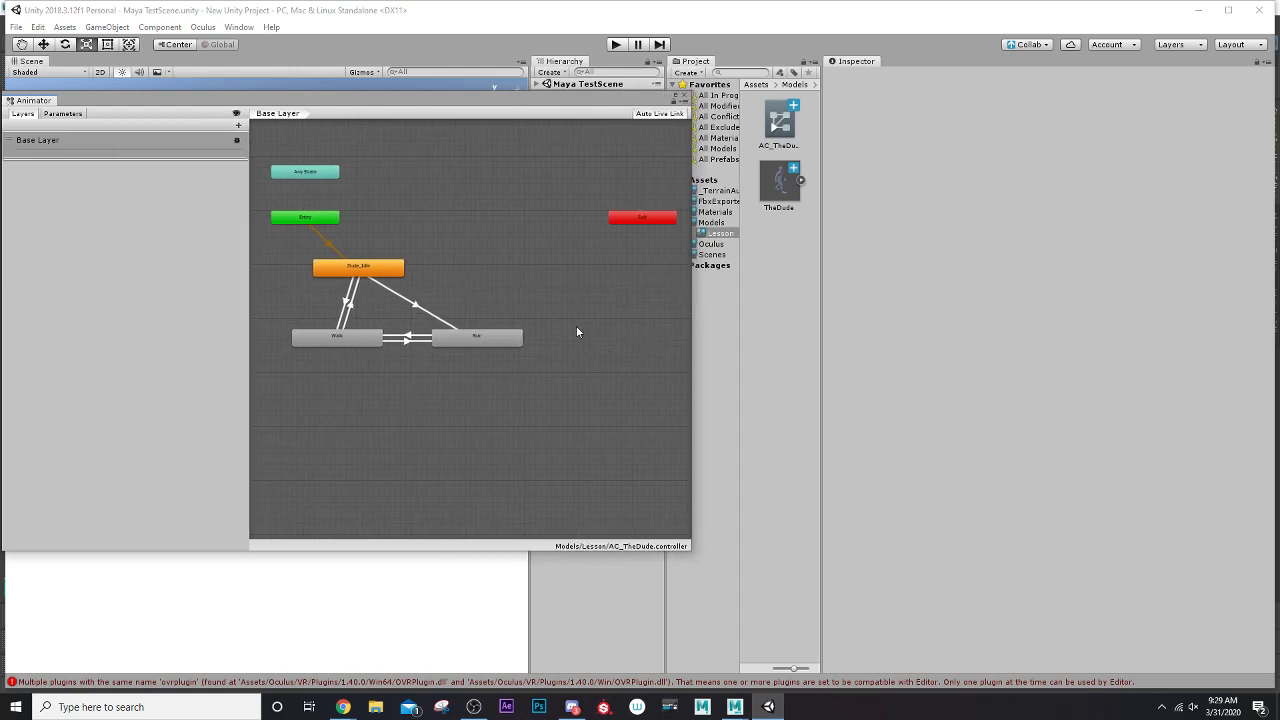
pyautogui.rightClick(576, 327)
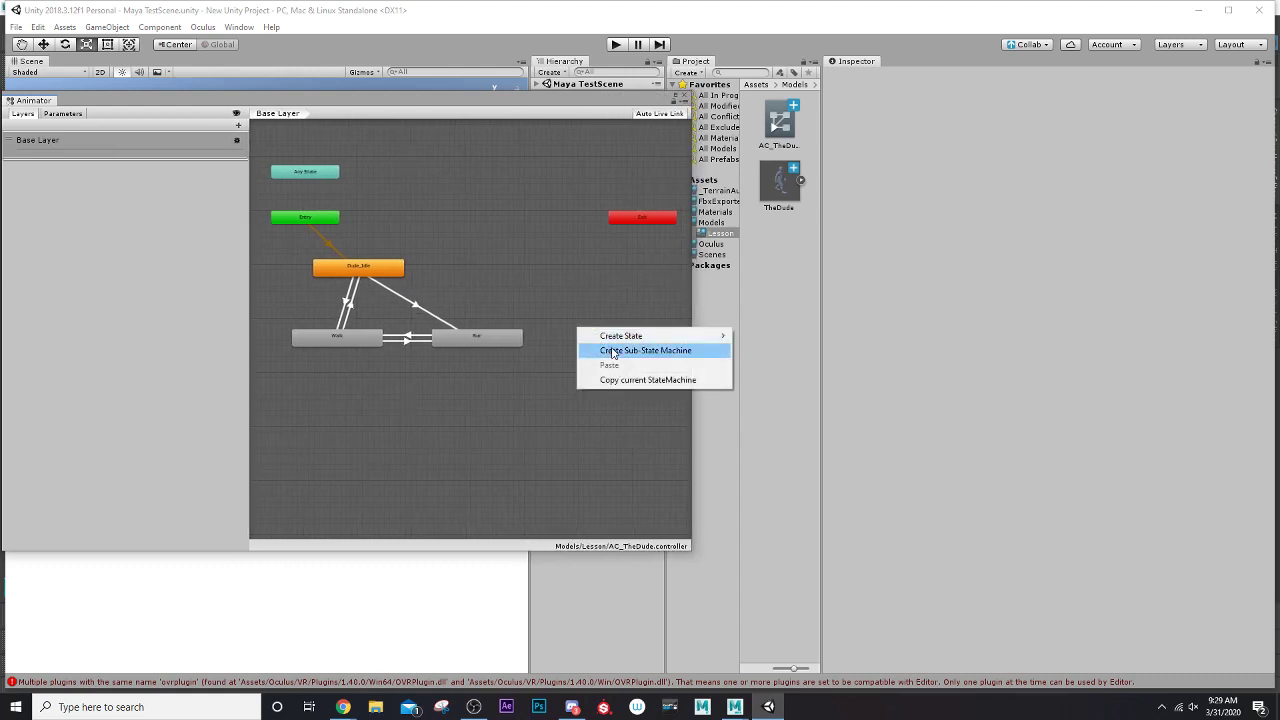
pyautogui.click(615, 351)
pyautogui.moveTo(605, 338); pyautogui.dragTo(586, 342)
pyautogui.doubleClick(589, 341)
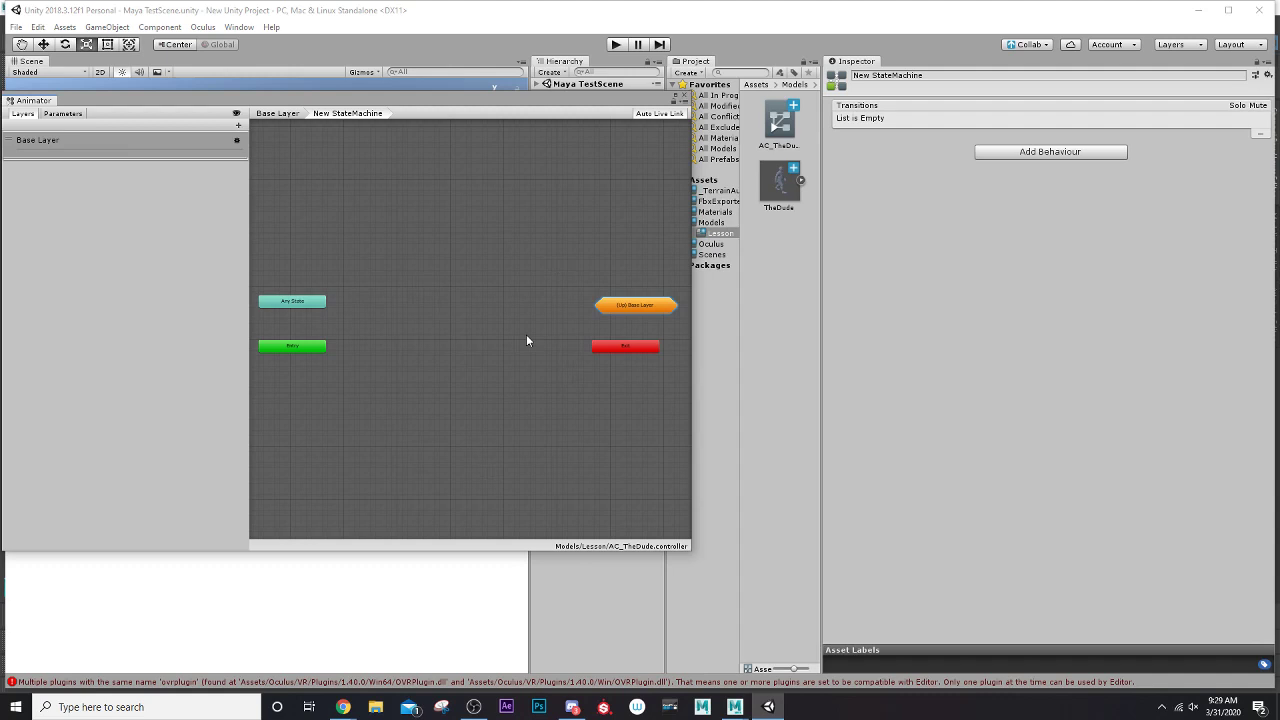
# Step: Create an empty state inside the new sub-state machine and select it
pyautogui.rightClick(441, 264)
pyautogui.moveTo(468, 274)
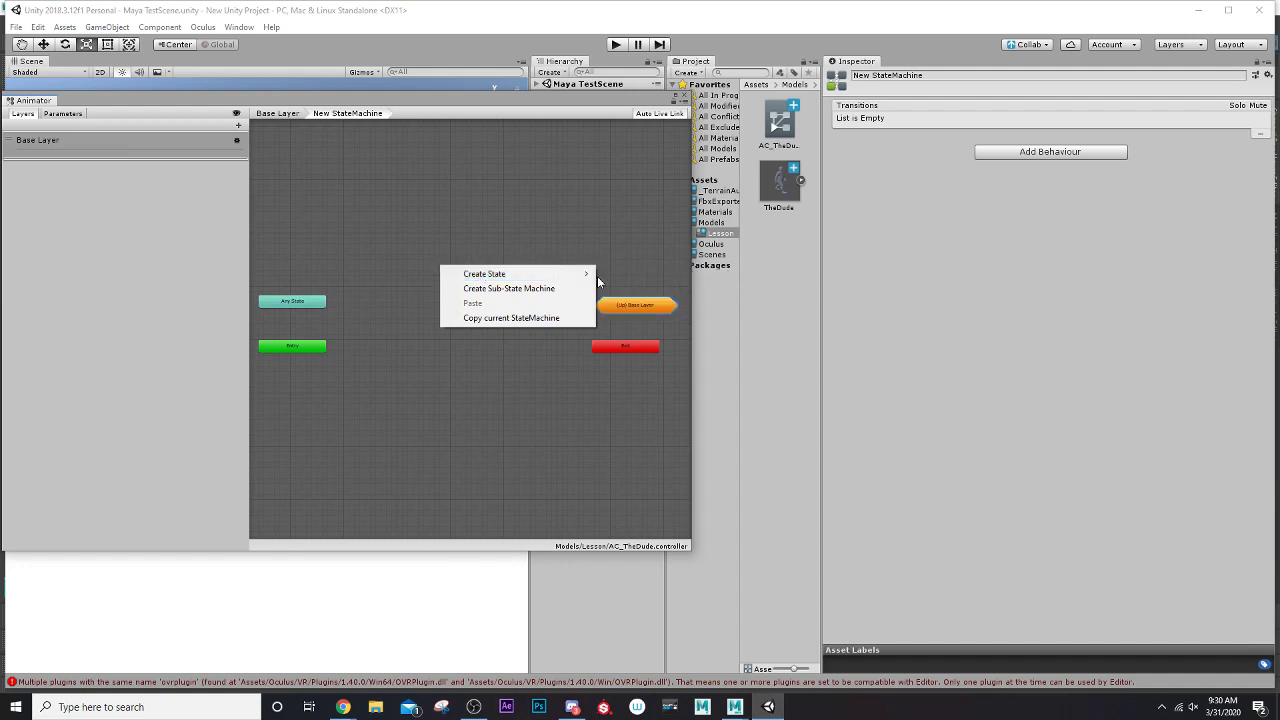
pyautogui.click(626, 274)
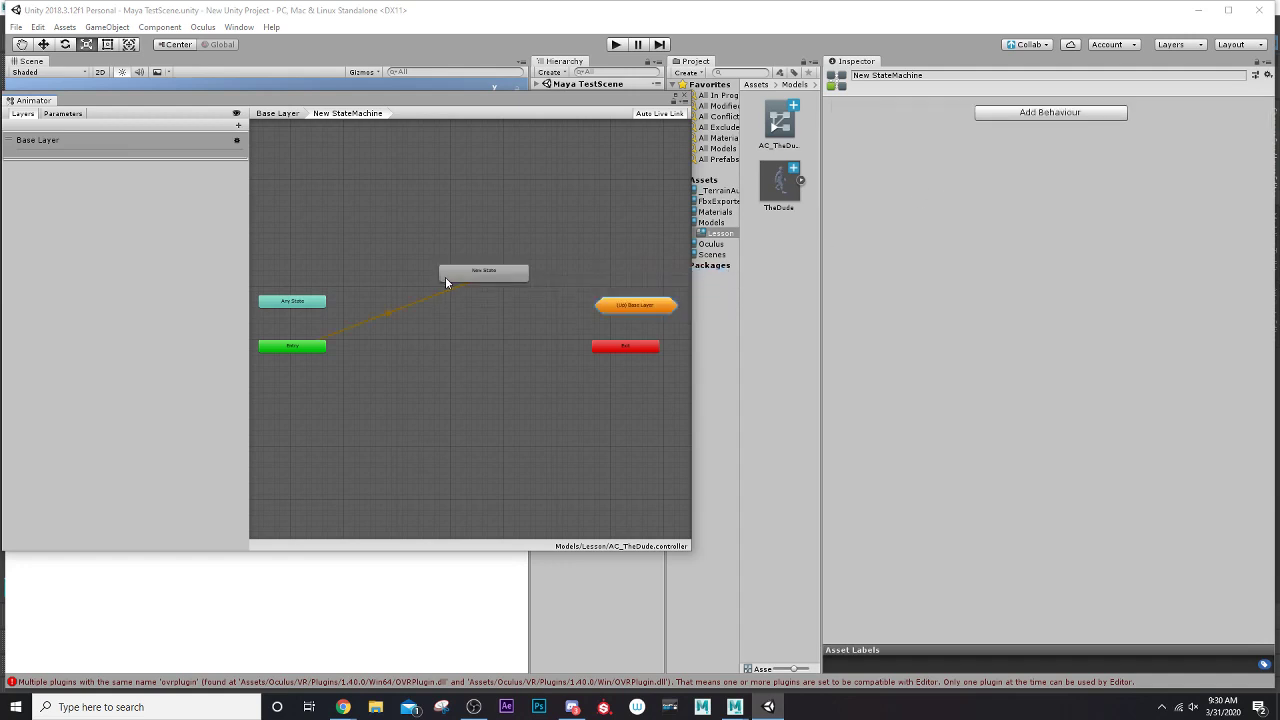
pyautogui.click(476, 283)
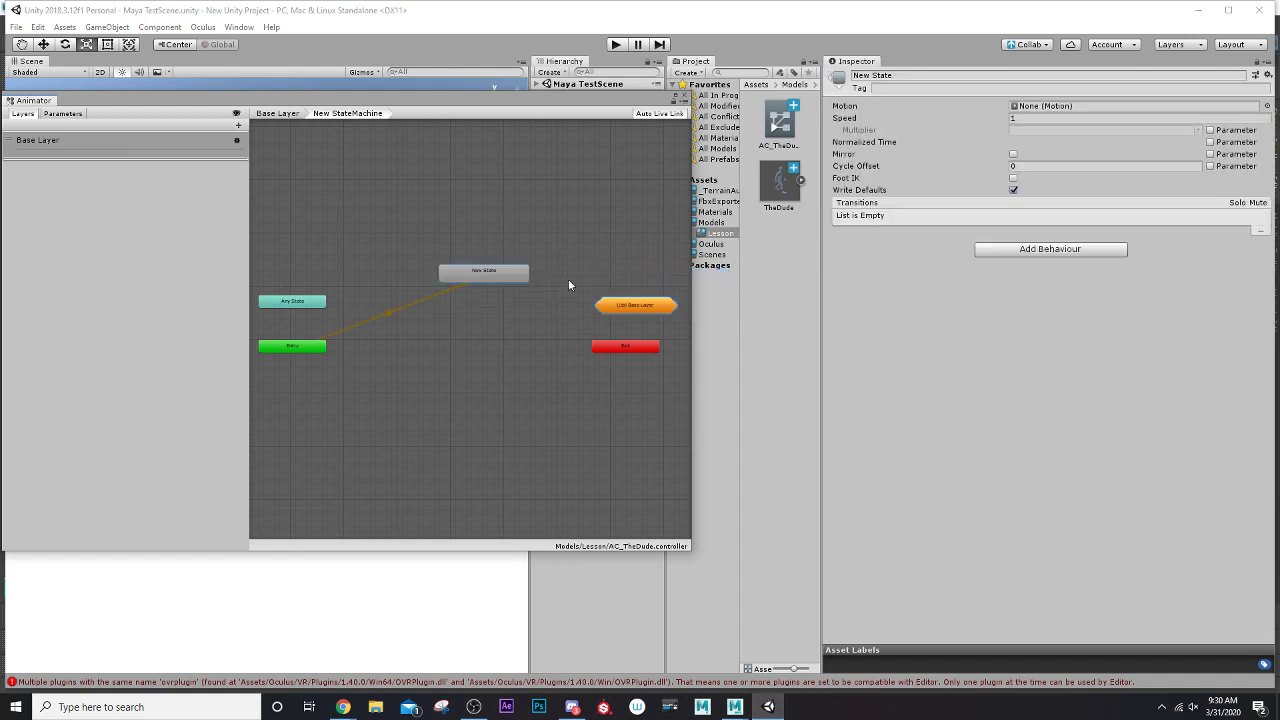
# Step: Assign the Dude_Kick clip as the state's motion and name the state Kick
pyautogui.click(1267, 106)
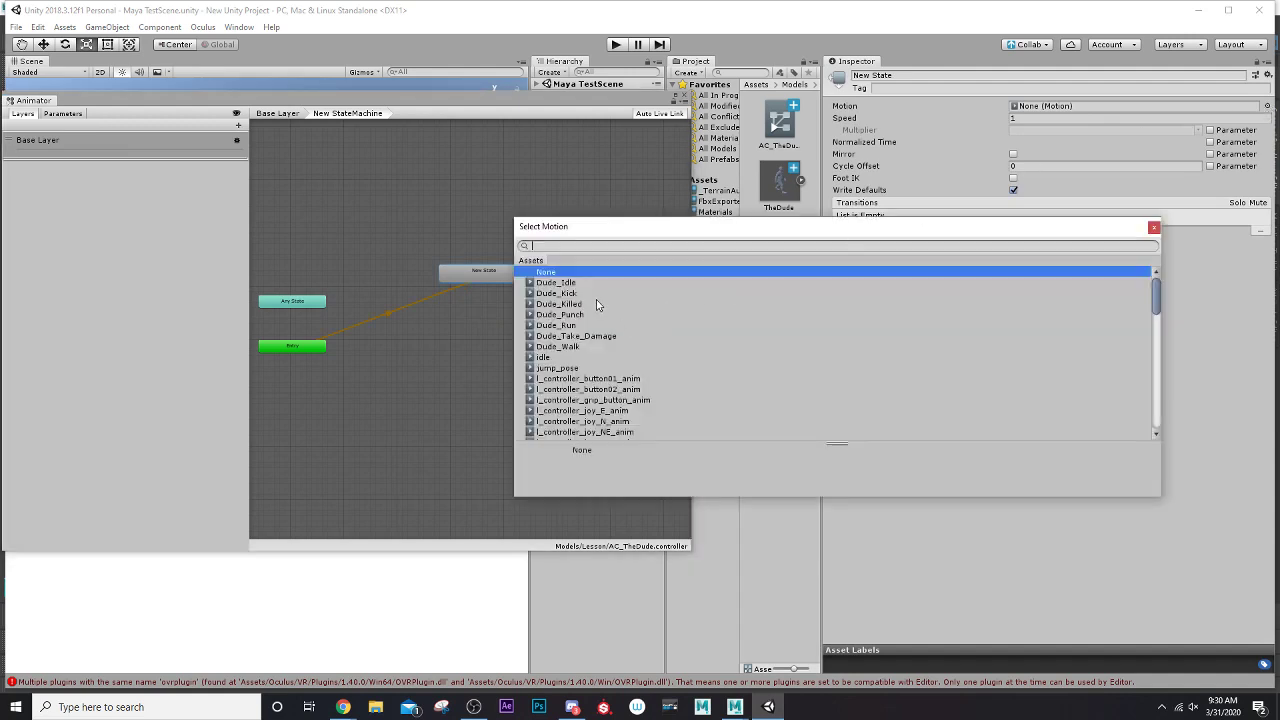
pyautogui.click(558, 293)
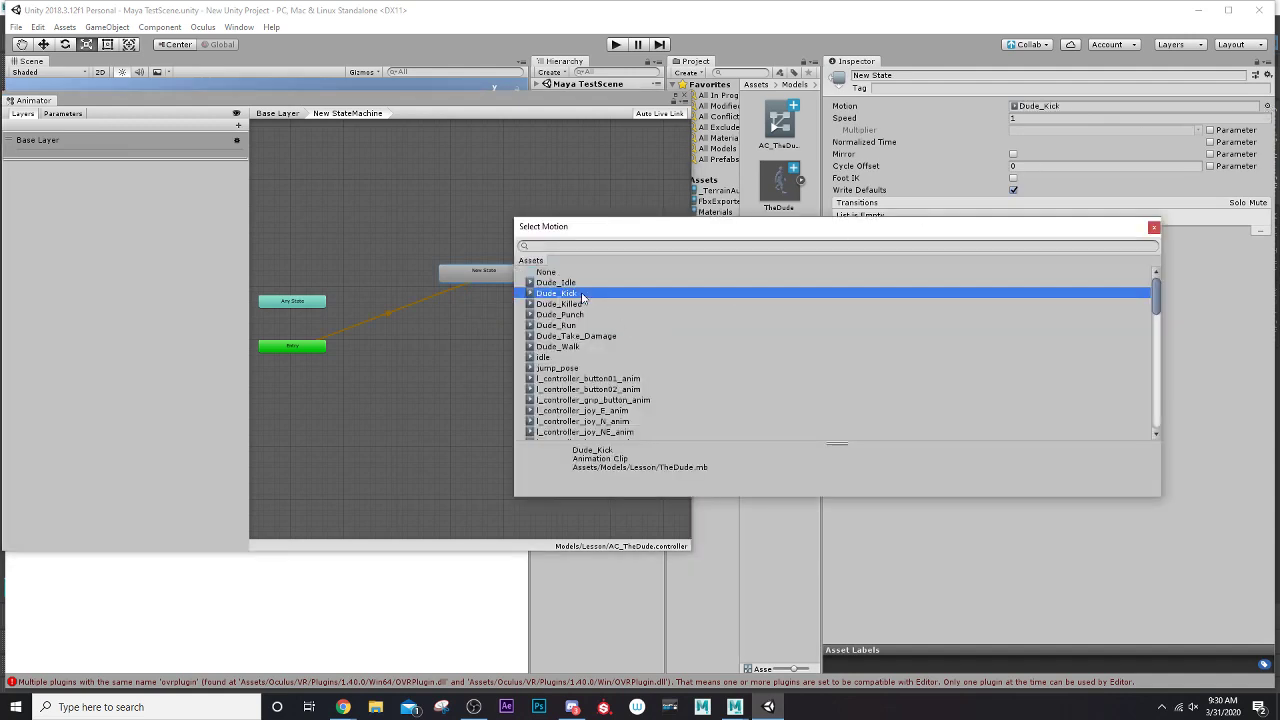
pyautogui.click(1153, 227)
pyautogui.click(908, 77)
pyautogui.moveTo(908, 82); pyautogui.dragTo(828, 71)
pyautogui.write('Kick')
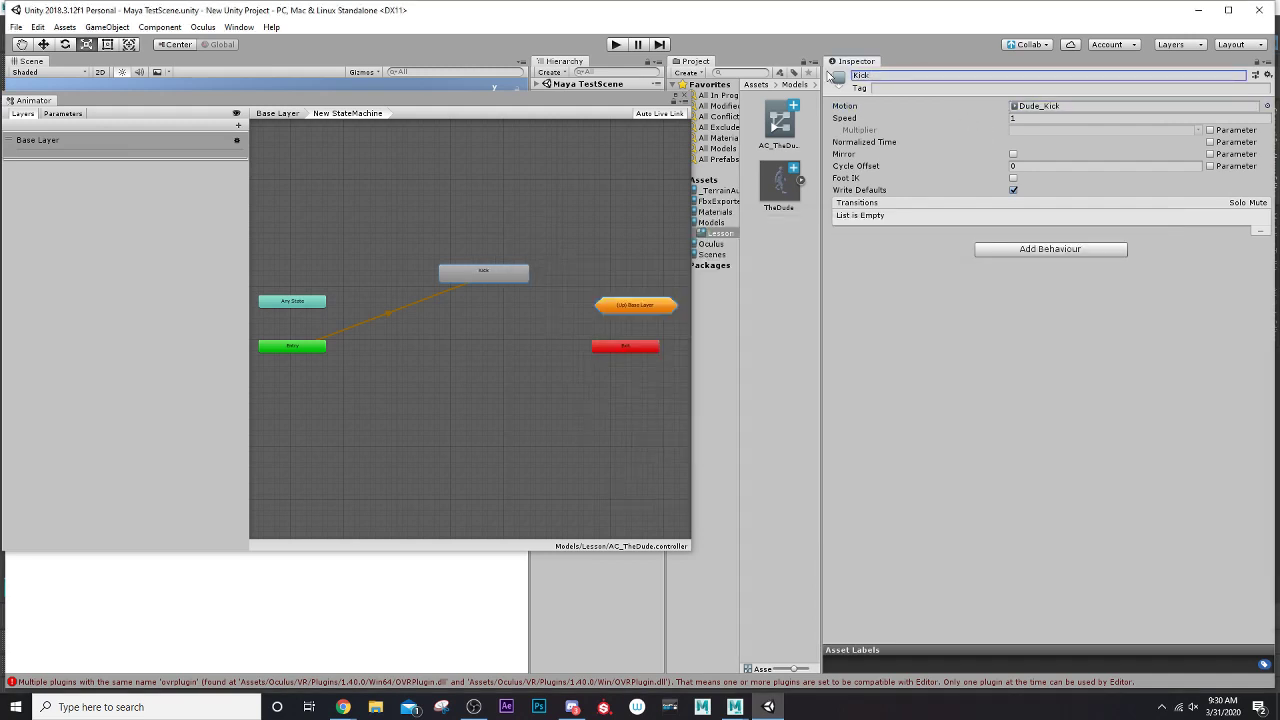
pyautogui.click(425, 360)
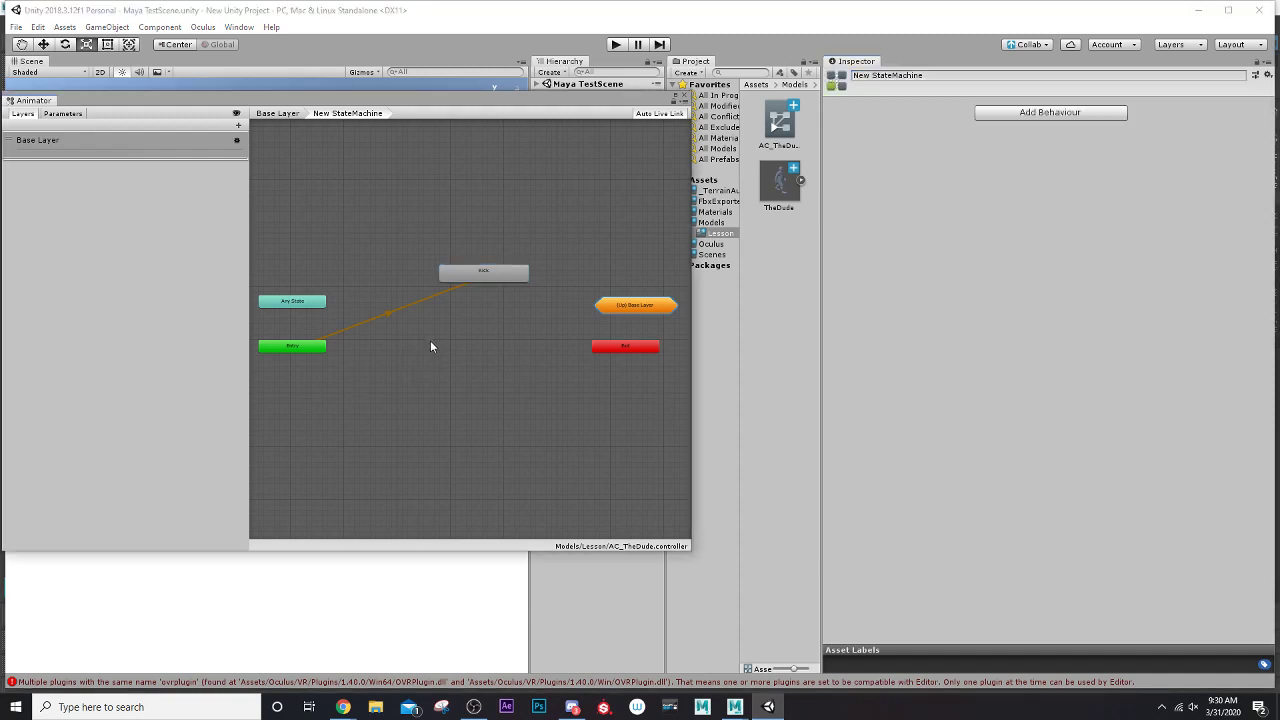
# Step: Create a second empty state in the sub-state machine and place it just below the Kick state
pyautogui.rightClick(487, 317)
pyautogui.moveTo(510, 321)
pyautogui.click(672, 322)
pyautogui.moveTo(530, 327); pyautogui.dragTo(489, 339)
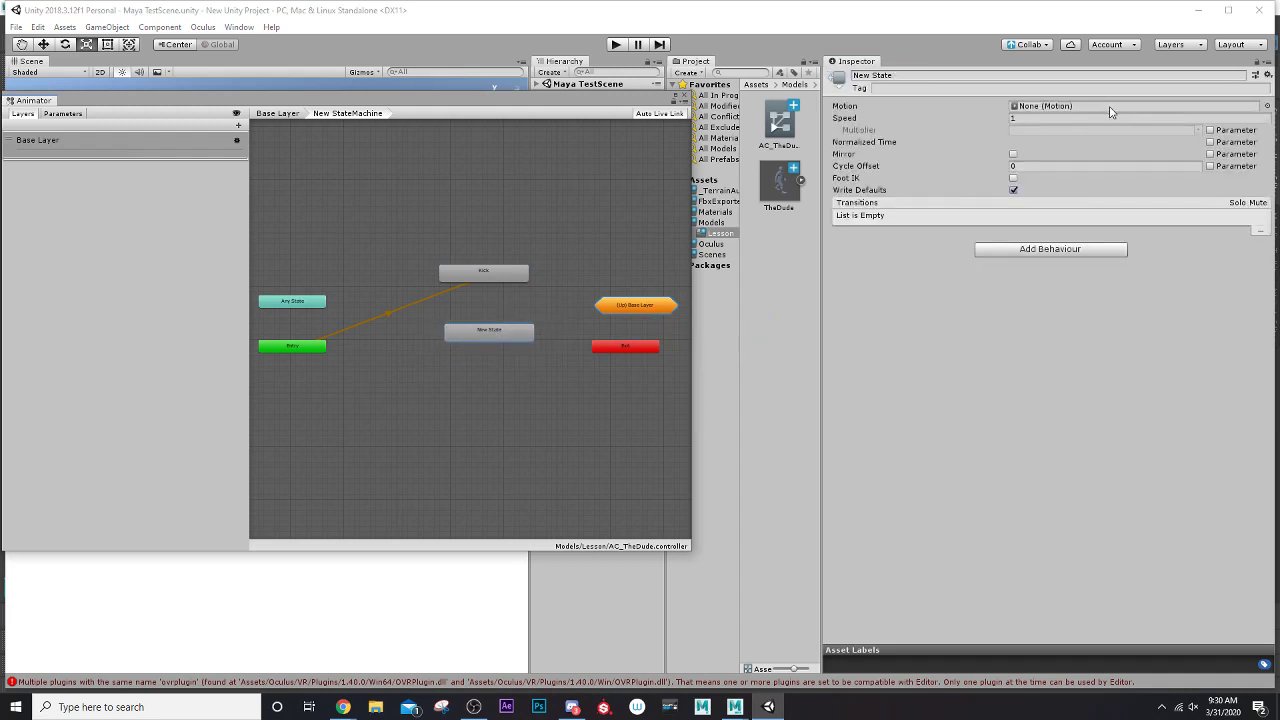
# Step: Assign the Dude_Punch clip as the new state's motion and name the state punch
pyautogui.click(1267, 105)
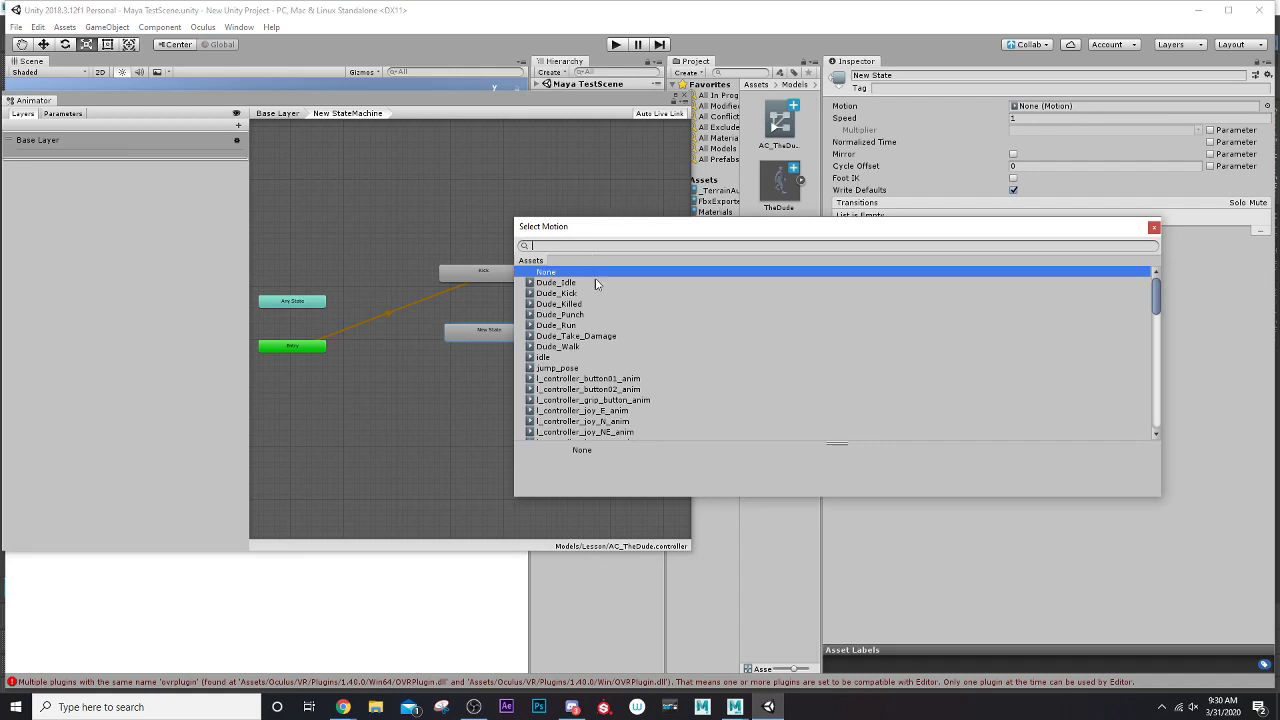
pyautogui.click(586, 314)
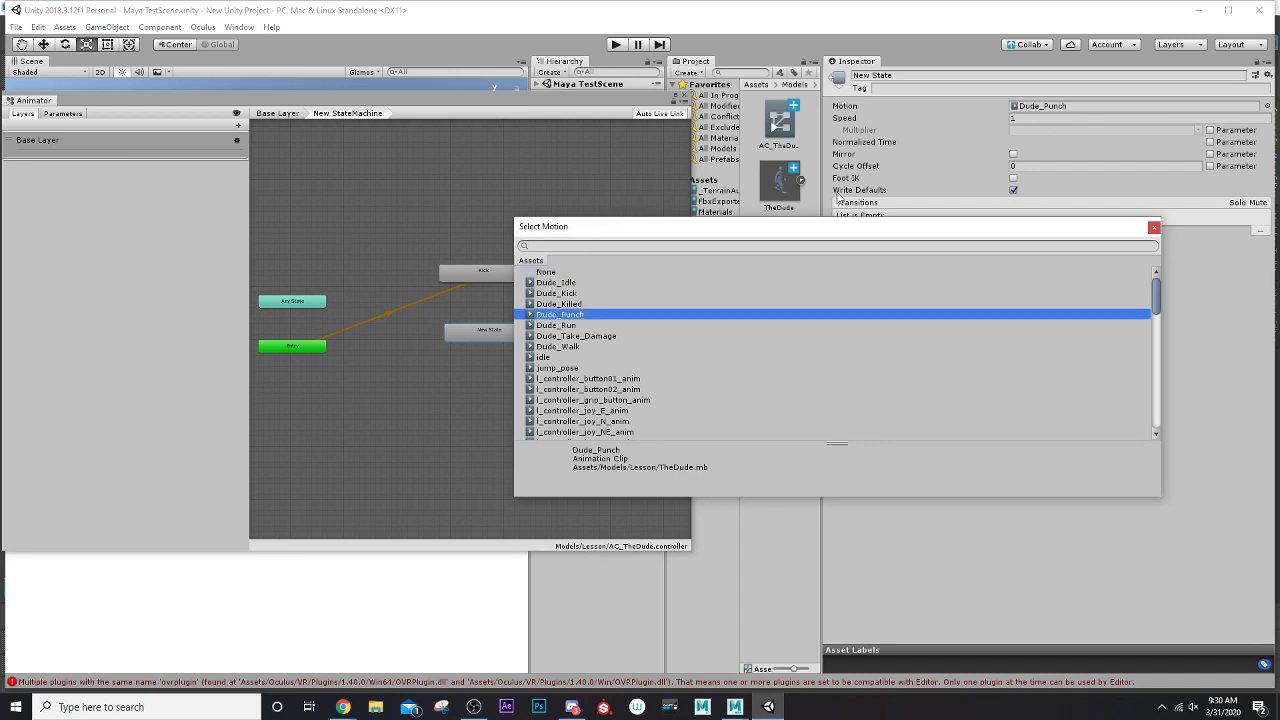
pyautogui.click(914, 73)
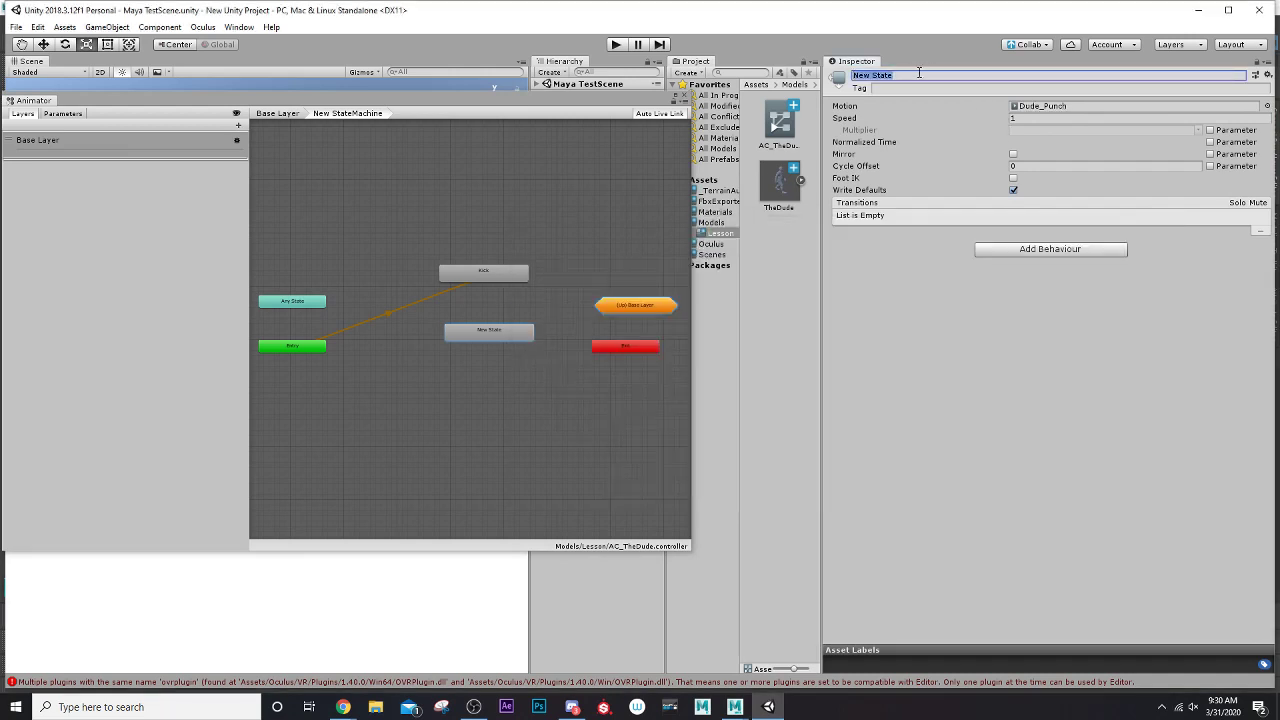
pyautogui.write('P')
# Step: Try a transition from Entry to the punch state and delete it
pyautogui.rightClick(317, 349)
pyautogui.click(360, 357)
pyautogui.click(478, 333)
pyautogui.click(402, 308)
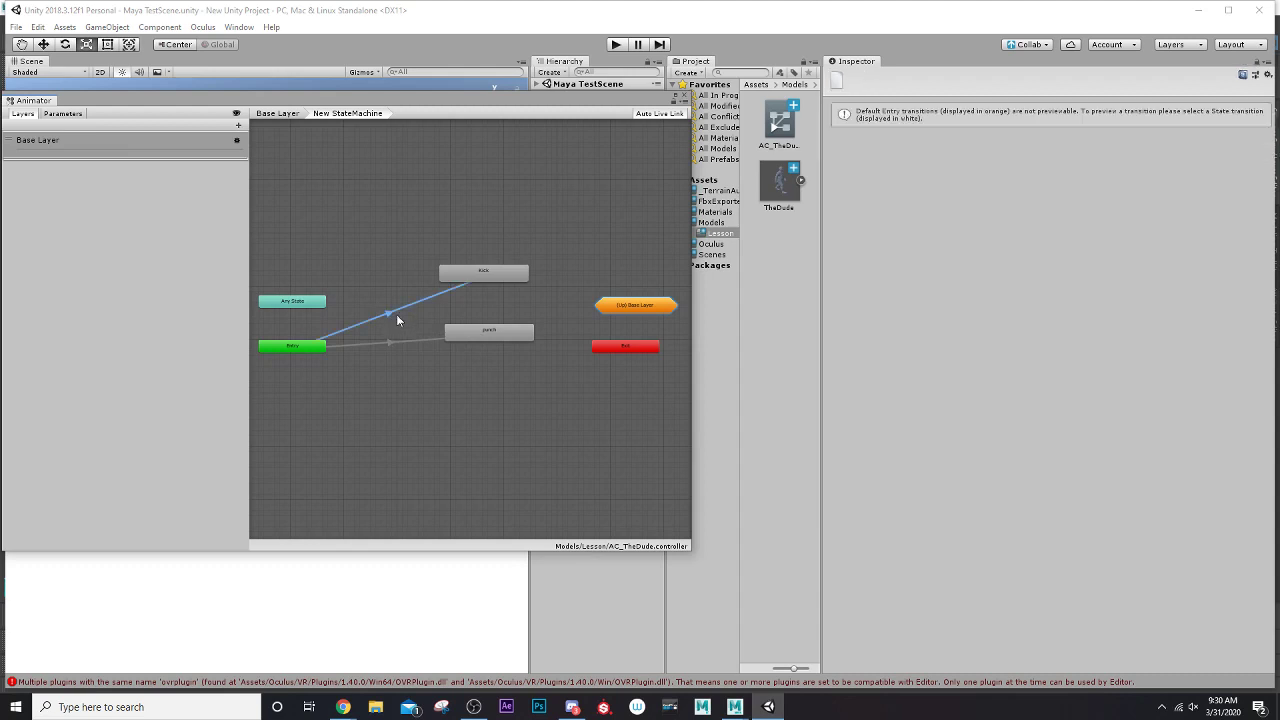
pyautogui.click(391, 340)
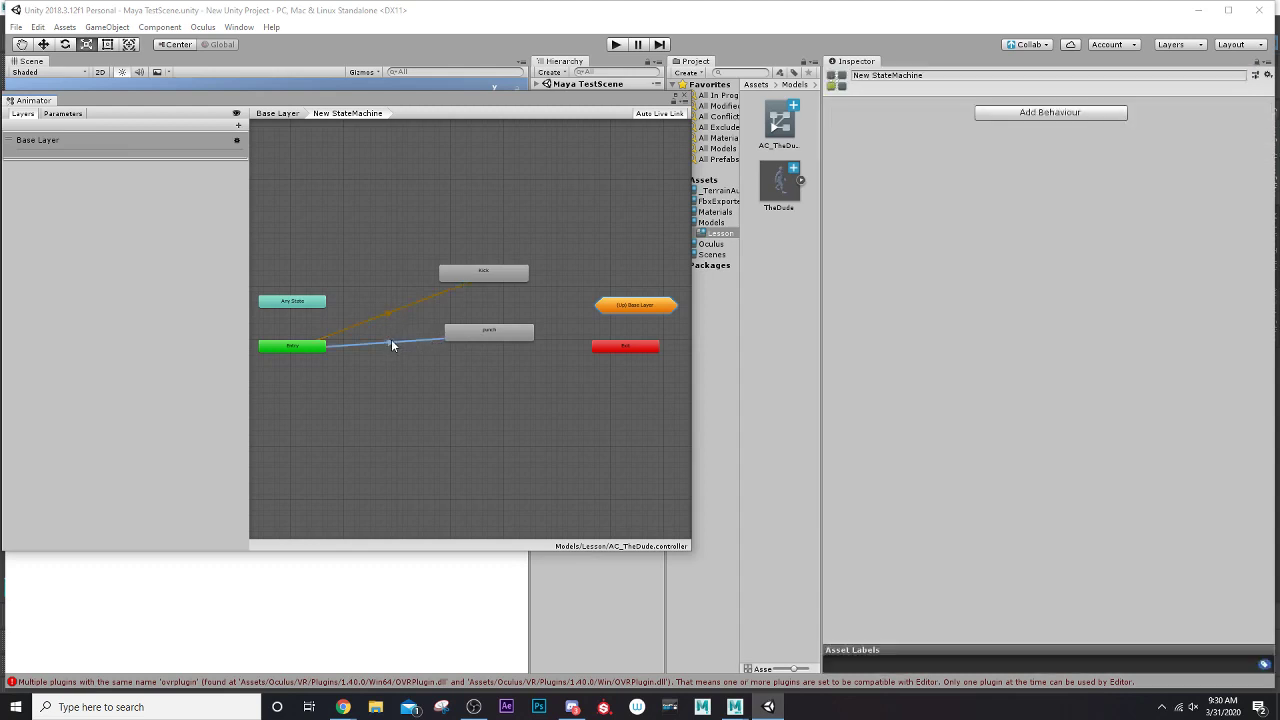
pyautogui.press('Delete')
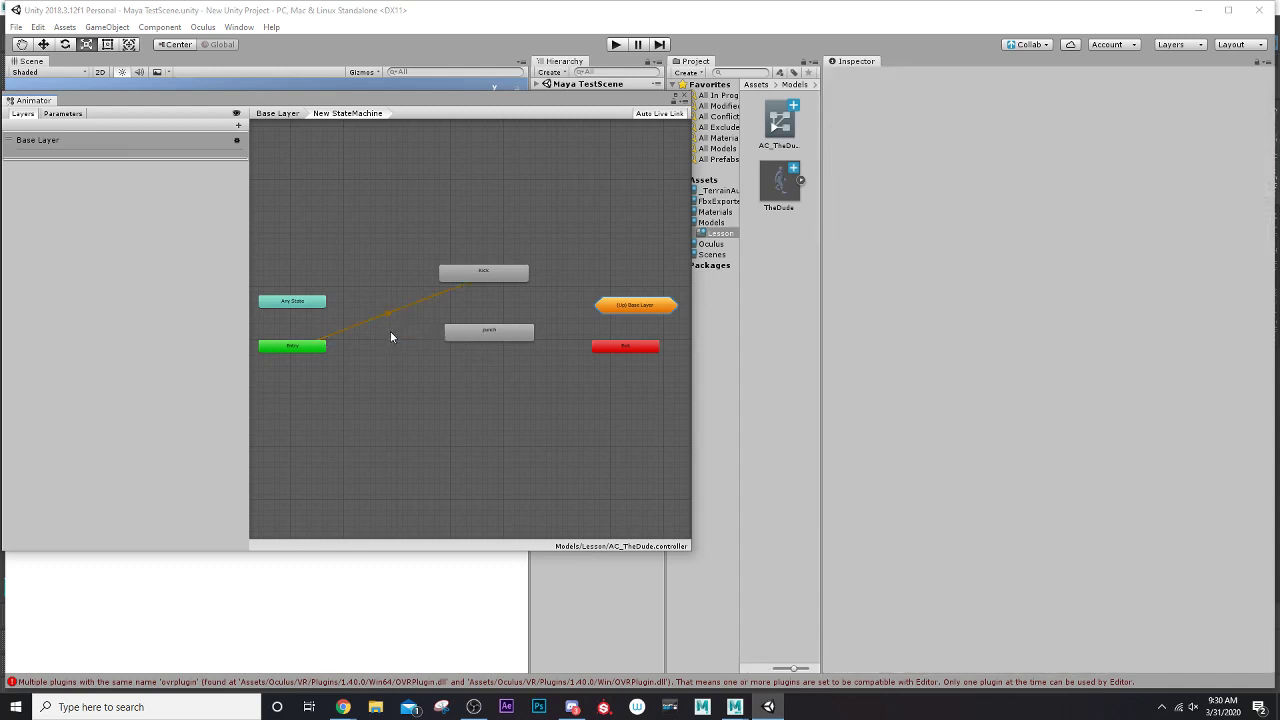
# Step: Make a transition from the Kick state to the punch state
pyautogui.rightClick(444, 277)
pyautogui.click(500, 275)
pyautogui.click(494, 345)
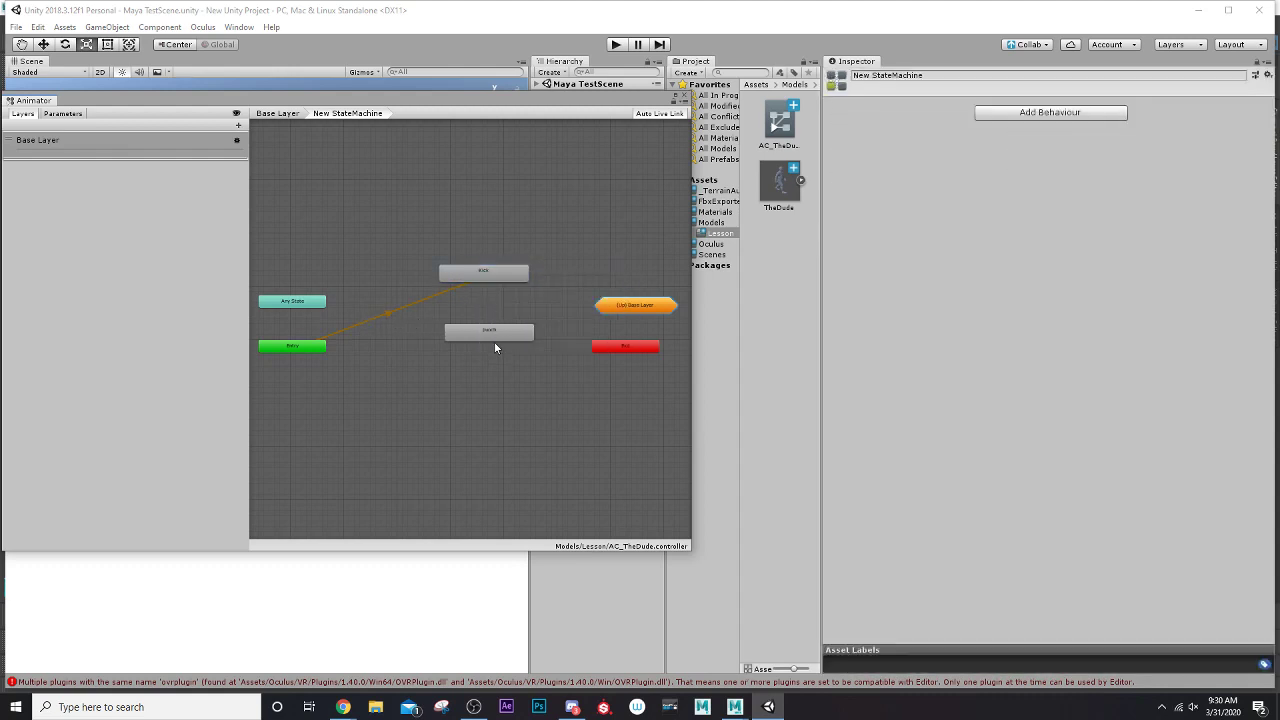
pyautogui.rightClick(484, 275)
pyautogui.click(515, 284)
pyautogui.click(493, 330)
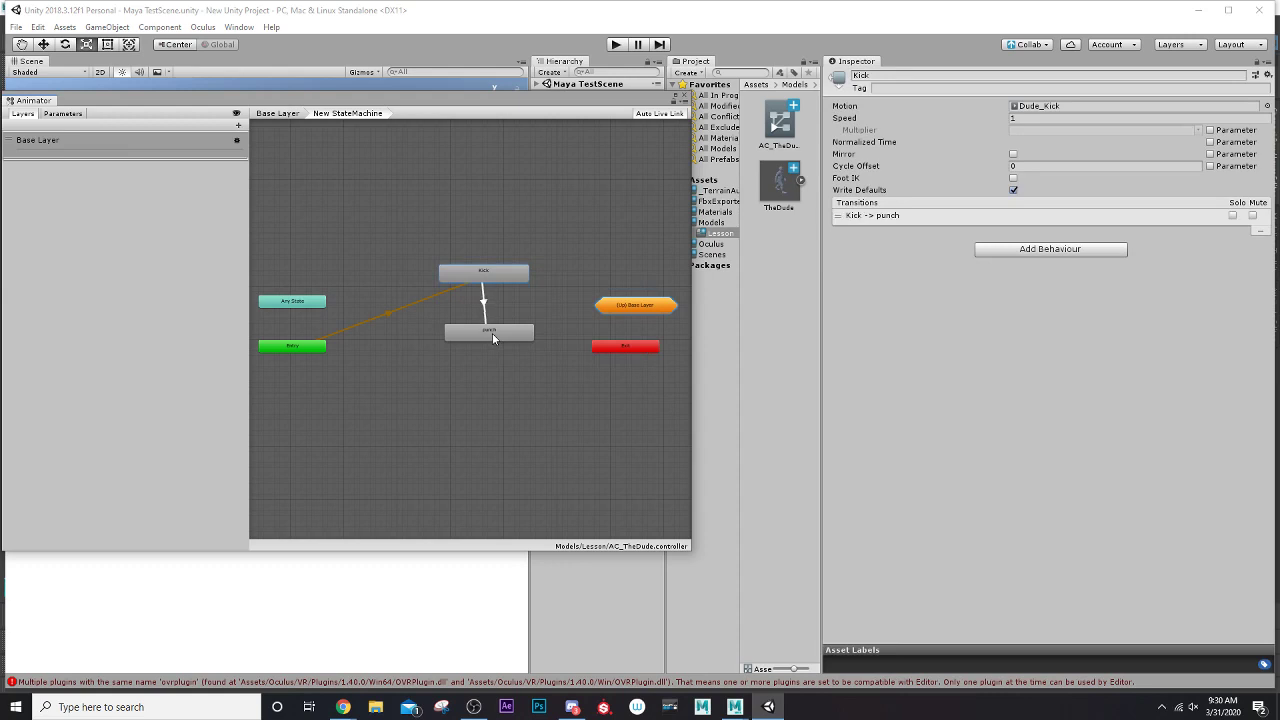
# Step: Inspect the default transition from Entry to Kick and the Entry node's options
pyautogui.click(397, 316)
pyautogui.click(383, 315)
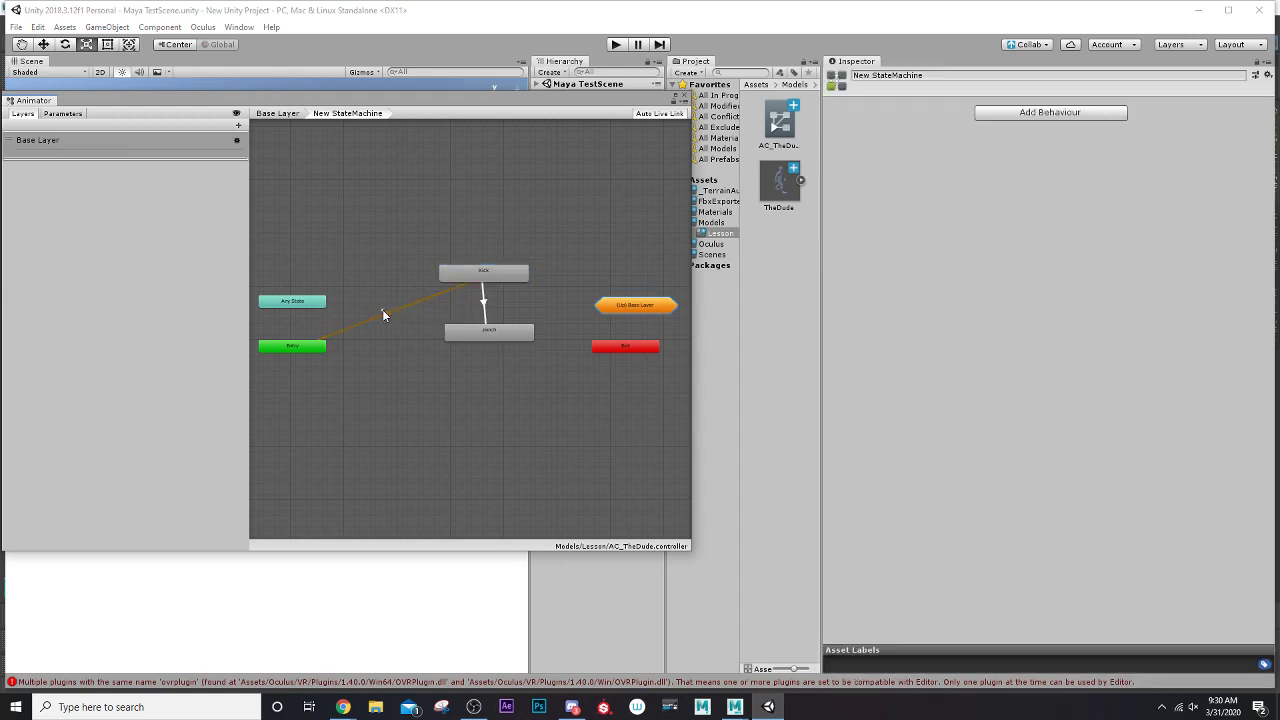
pyautogui.click(388, 316)
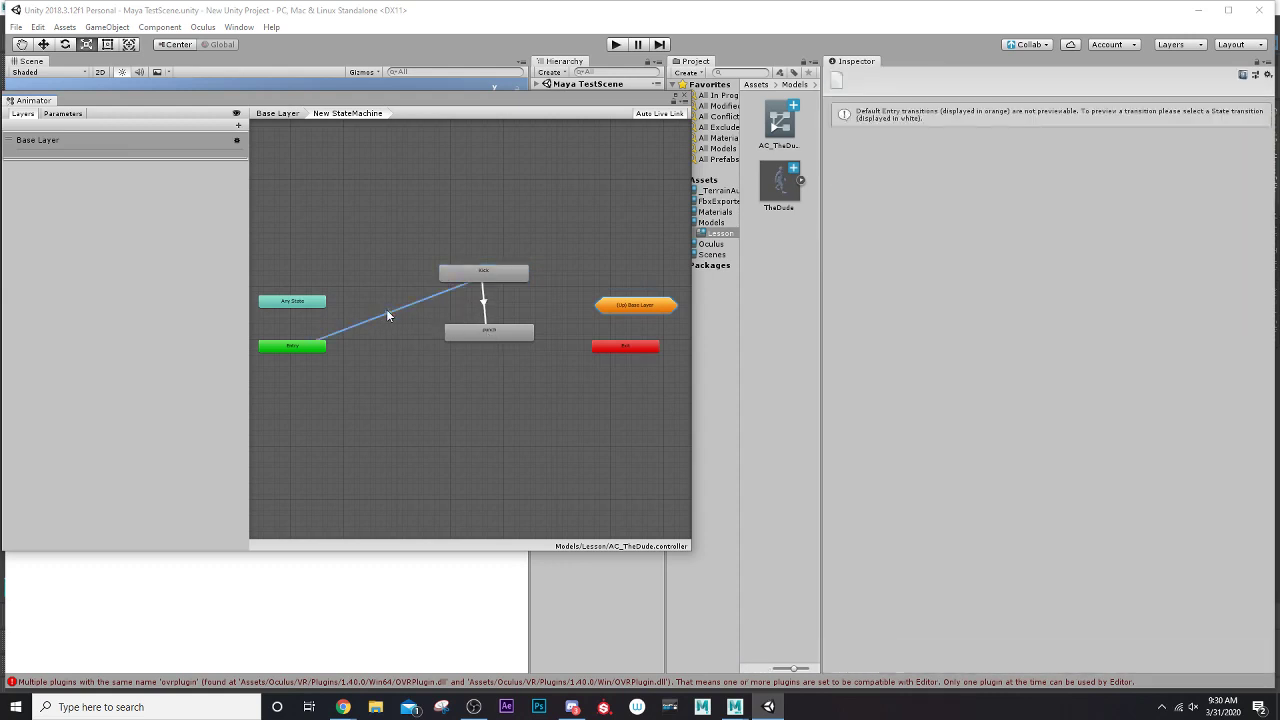
pyautogui.rightClick(322, 346)
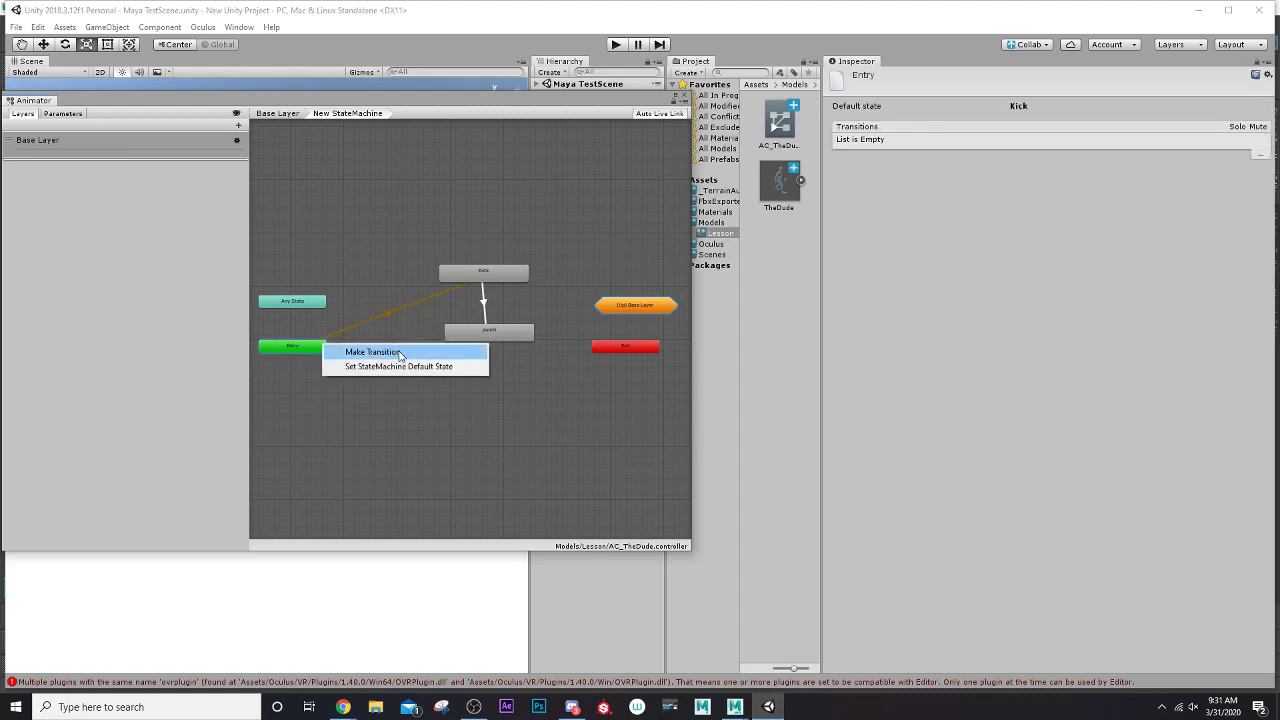
pyautogui.click(433, 297)
# Step: Make a return transition from the punch state to the Kick state
pyautogui.click(483, 303)
pyautogui.click(485, 336)
pyautogui.rightClick(495, 330)
pyautogui.click(530, 337)
pyautogui.click(502, 277)
# Step: Try to make a transition from the punch state back to Entry
pyautogui.rightClick(460, 330)
pyautogui.click(482, 335)
pyautogui.click(309, 351)
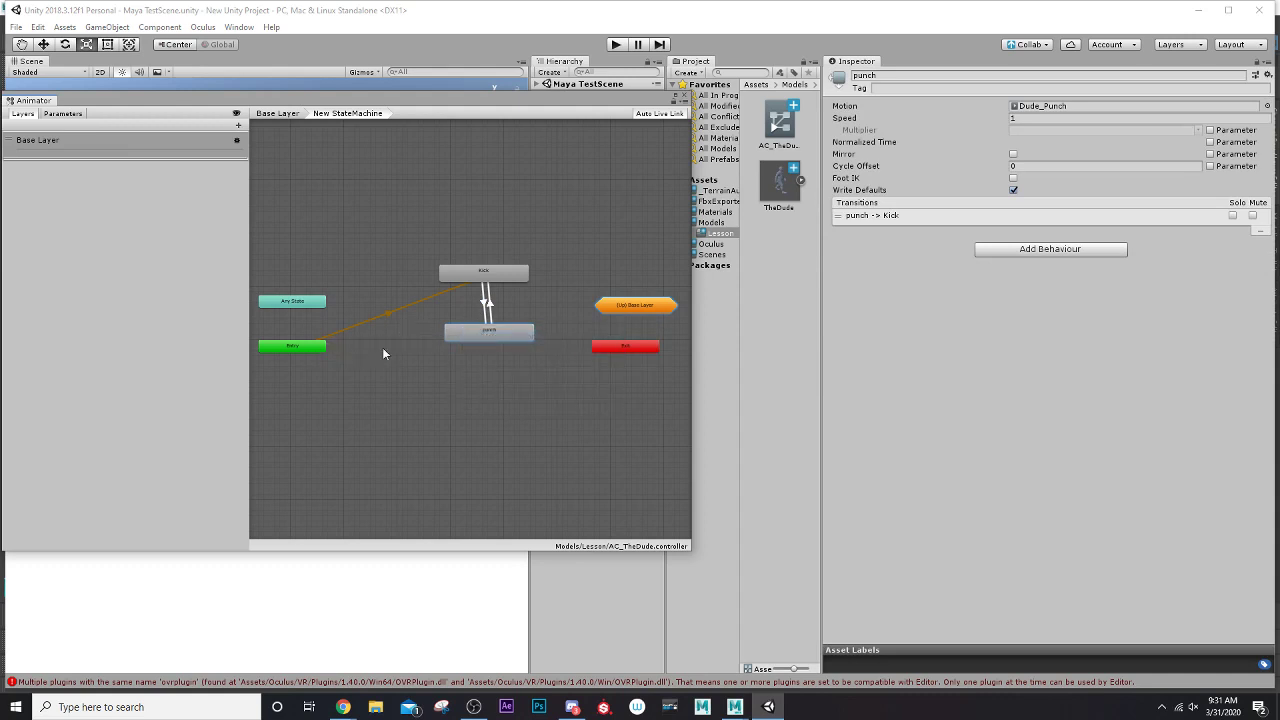
# Step: Make a transition from Entry to the punch state
pyautogui.rightClick(310, 350)
pyautogui.click(376, 360)
pyautogui.click(459, 336)
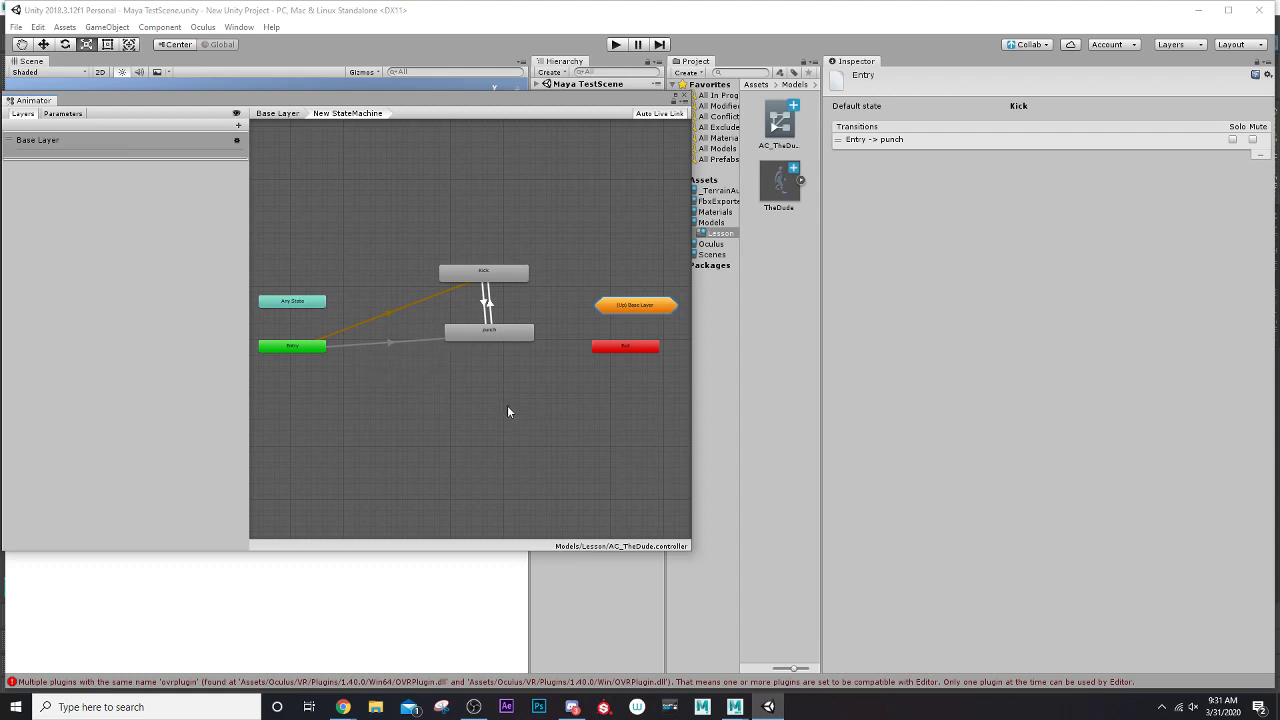
# Step: Try to make a transition from the Kick state back to Entry
pyautogui.rightClick(509, 276)
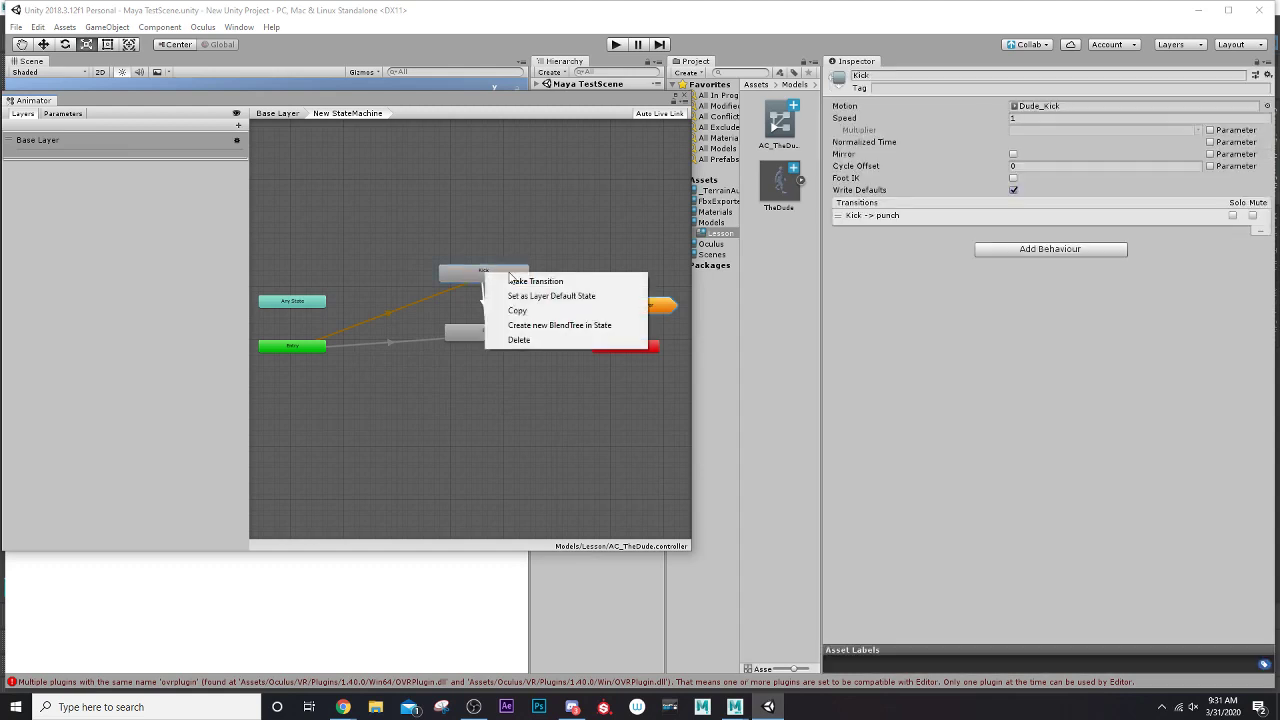
pyautogui.click(530, 281)
pyautogui.click(309, 355)
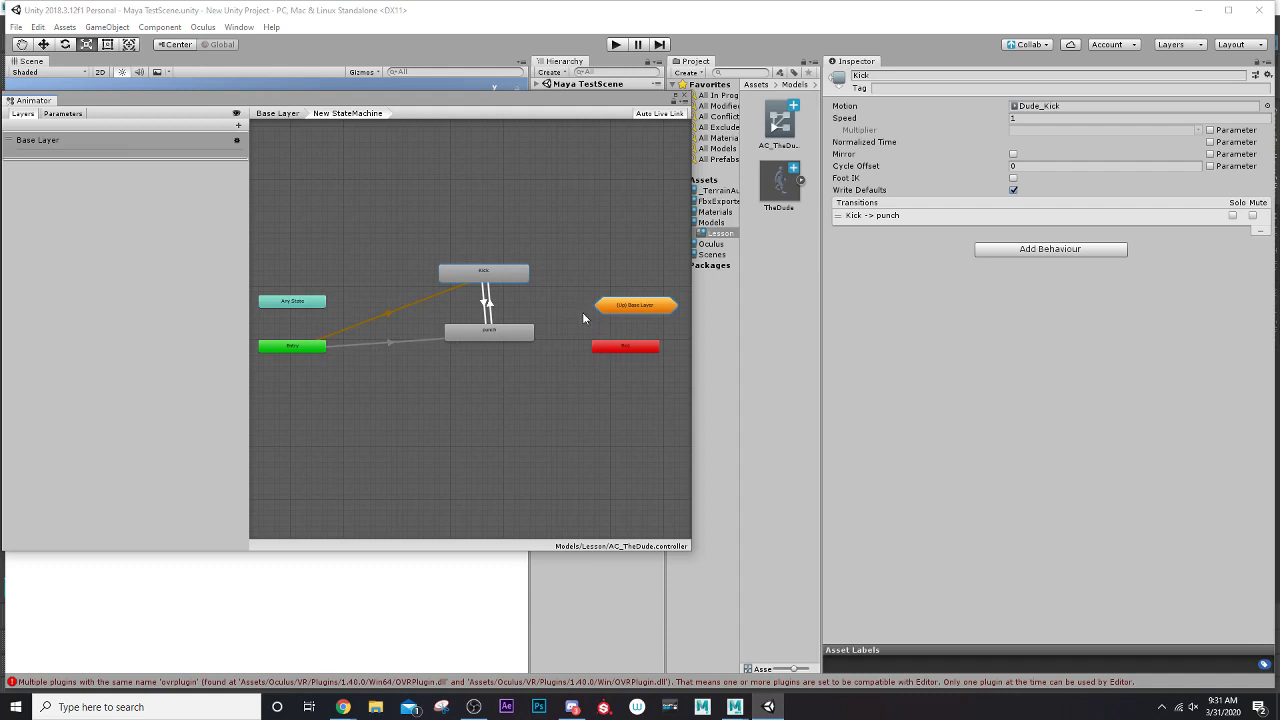
pyautogui.rightClick(496, 272)
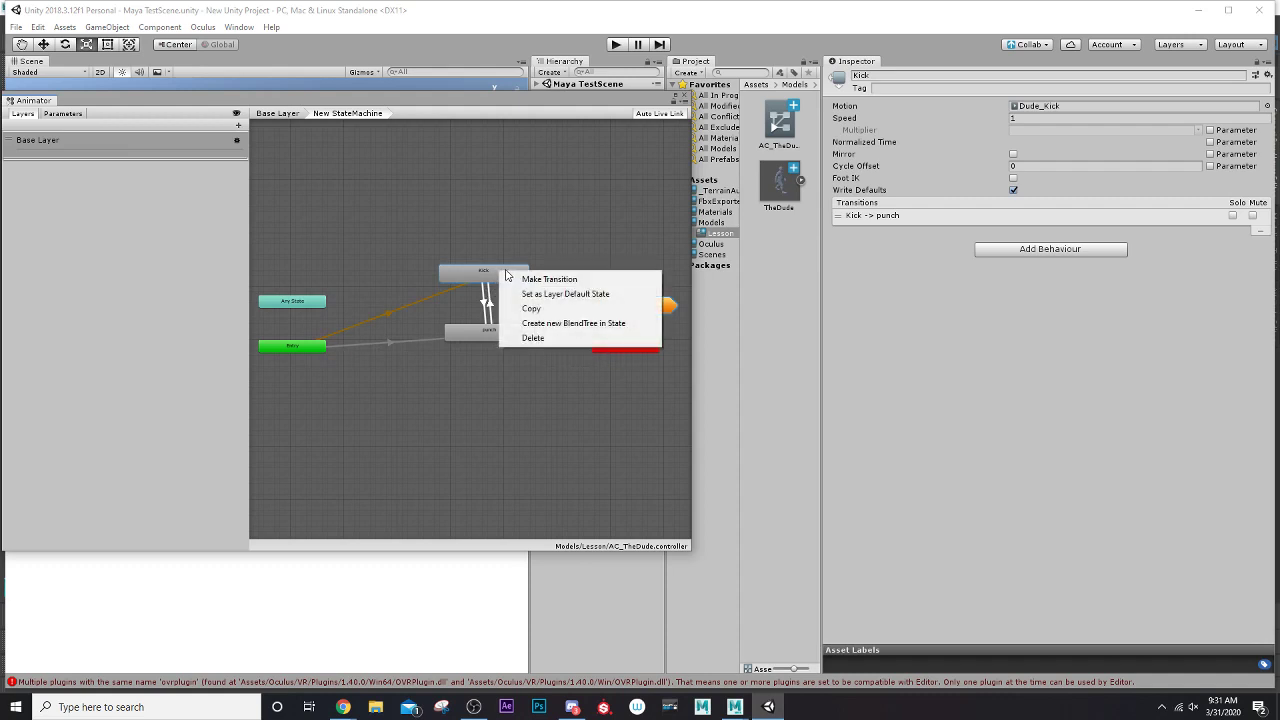
pyautogui.click(530, 279)
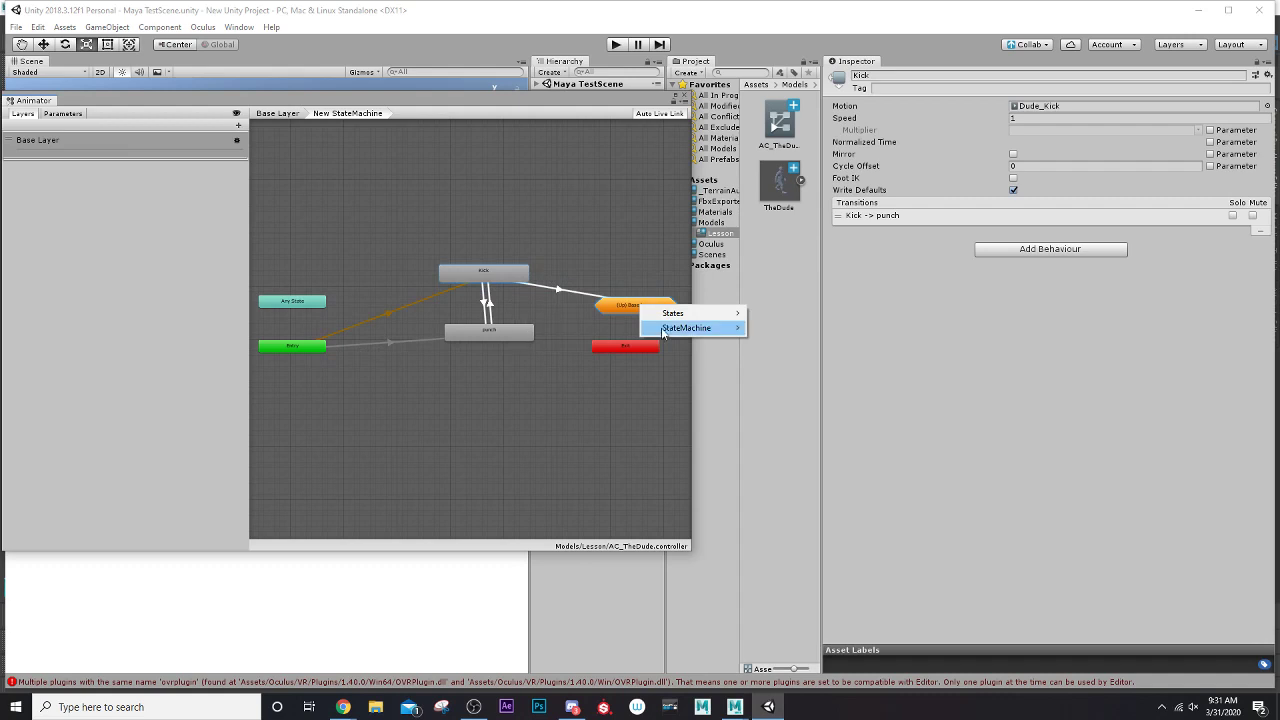
pyautogui.moveTo(678, 318)
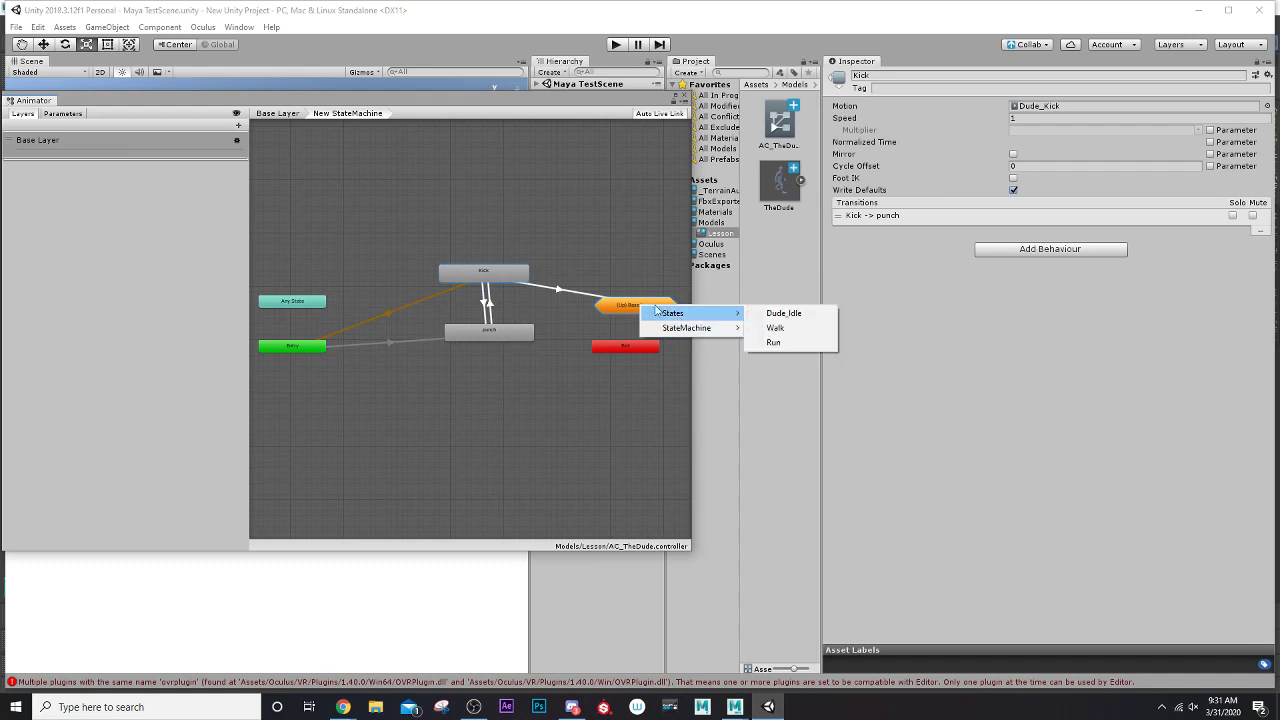
pyautogui.click(558, 260)
# Step: Delete the transition from Entry to the punch state
pyautogui.click(386, 342)
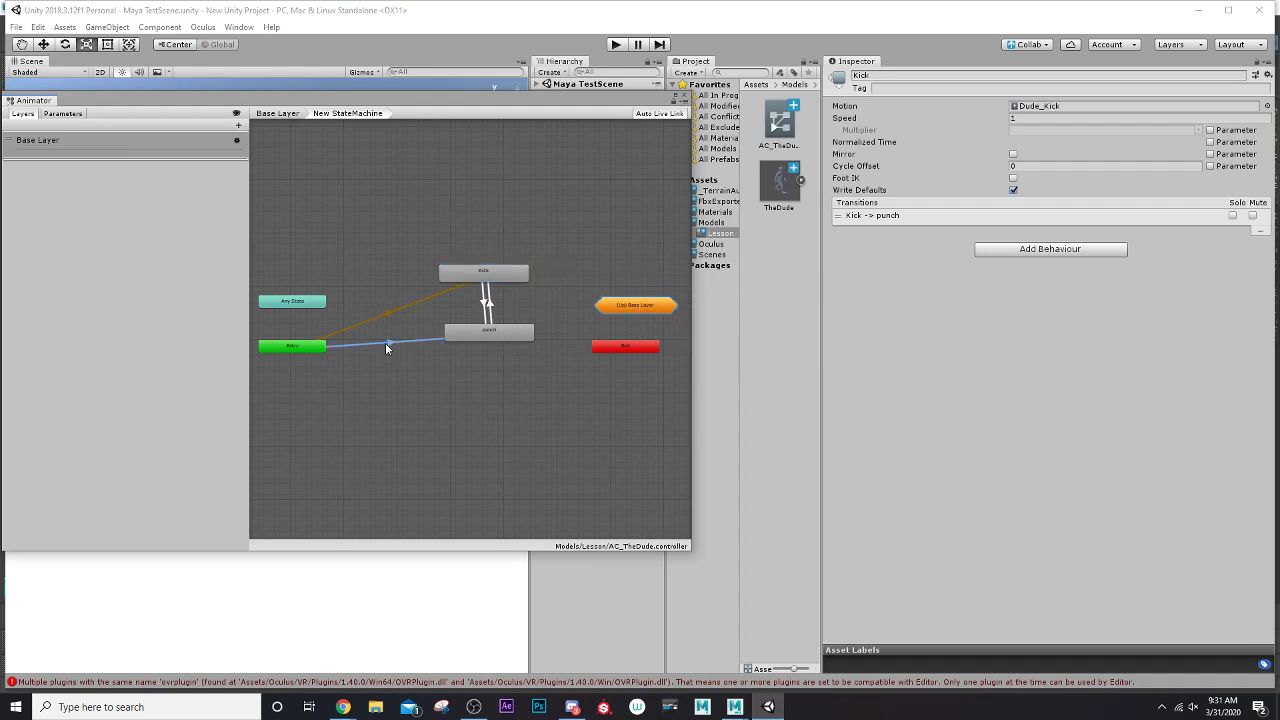
pyautogui.press('Delete')
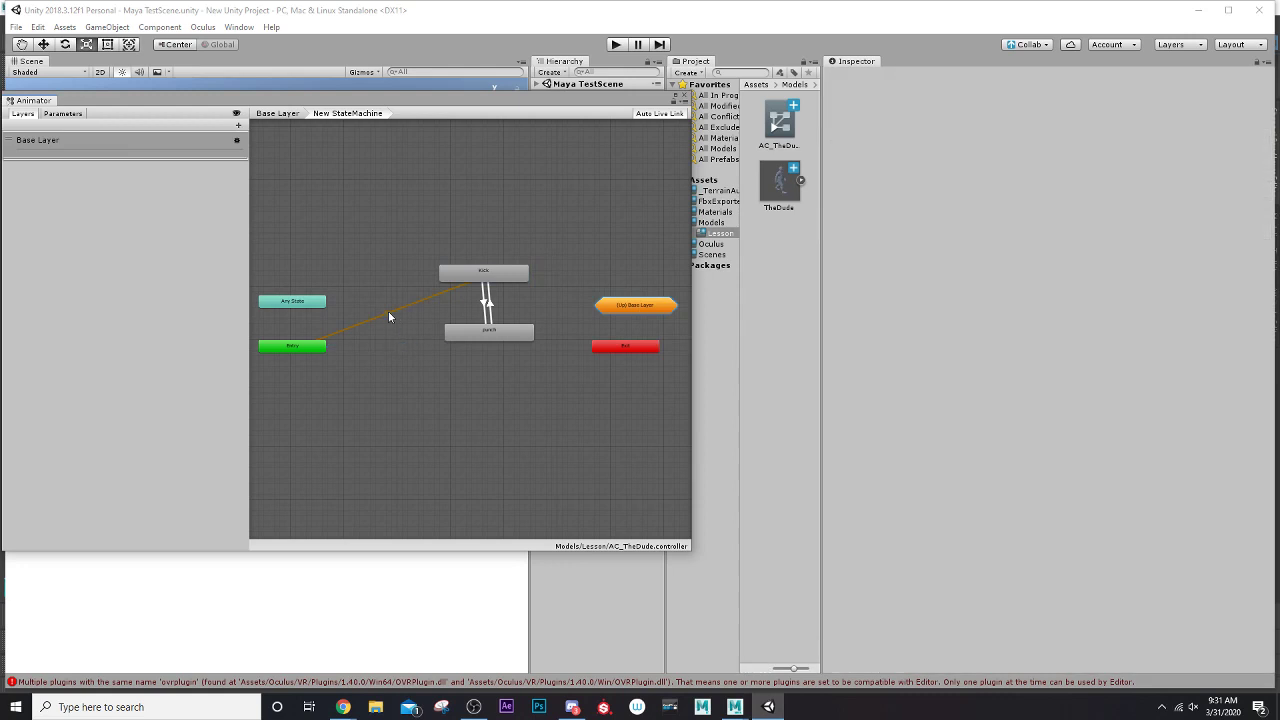
# Step: Make a transition from Kick through the parent Base Layer node to the Dude_Idle state
pyautogui.click(389, 316)
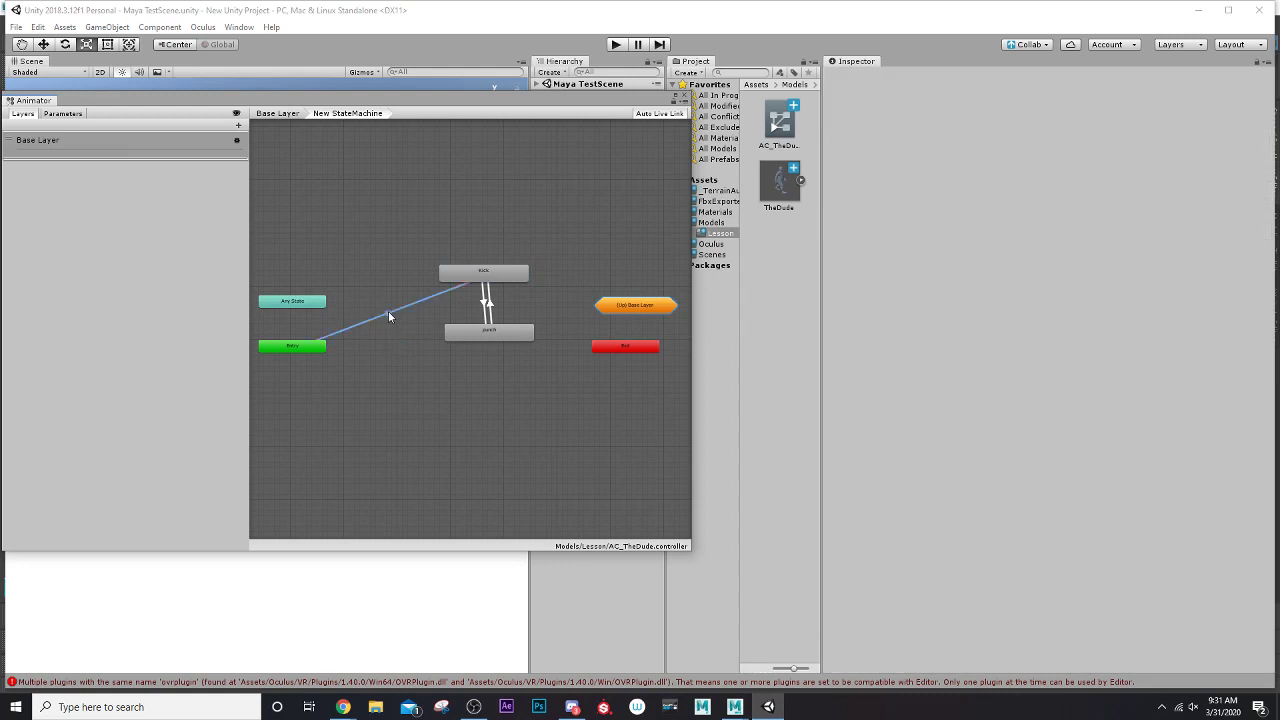
pyautogui.click(525, 277)
pyautogui.rightClick(522, 273)
pyautogui.click(556, 279)
pyautogui.click(626, 305)
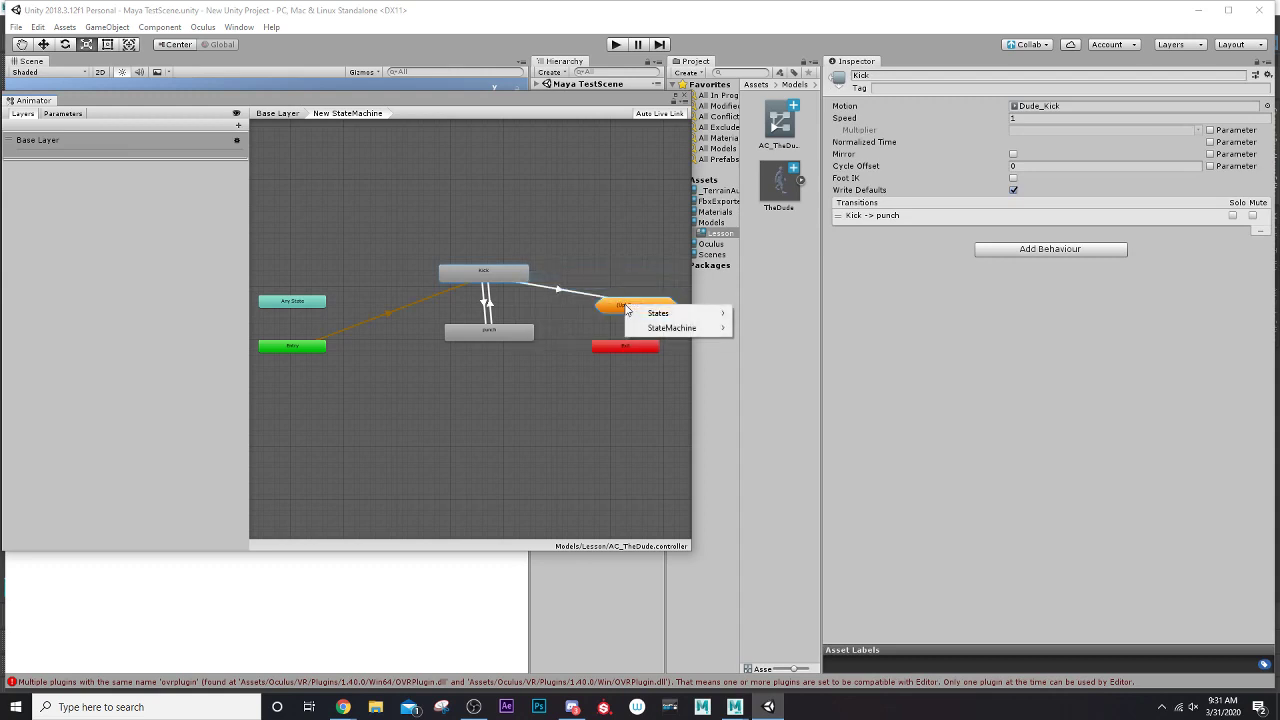
pyautogui.moveTo(654, 318)
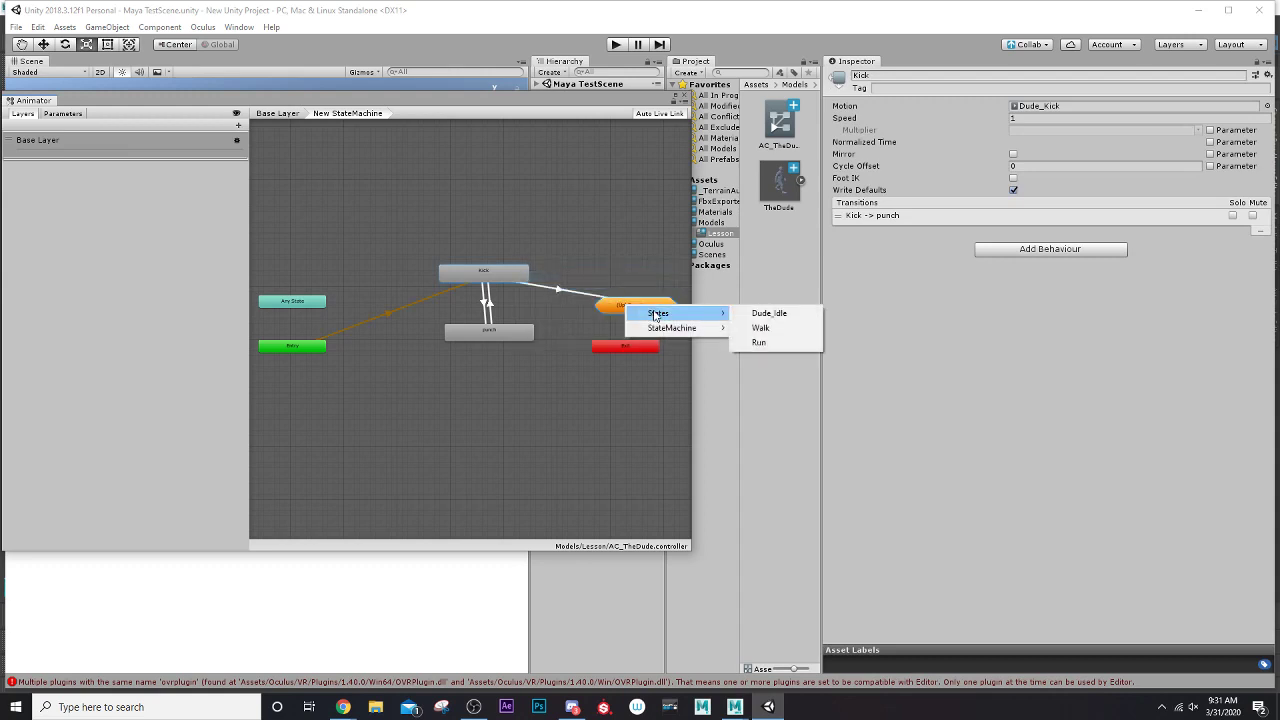
pyautogui.click(753, 314)
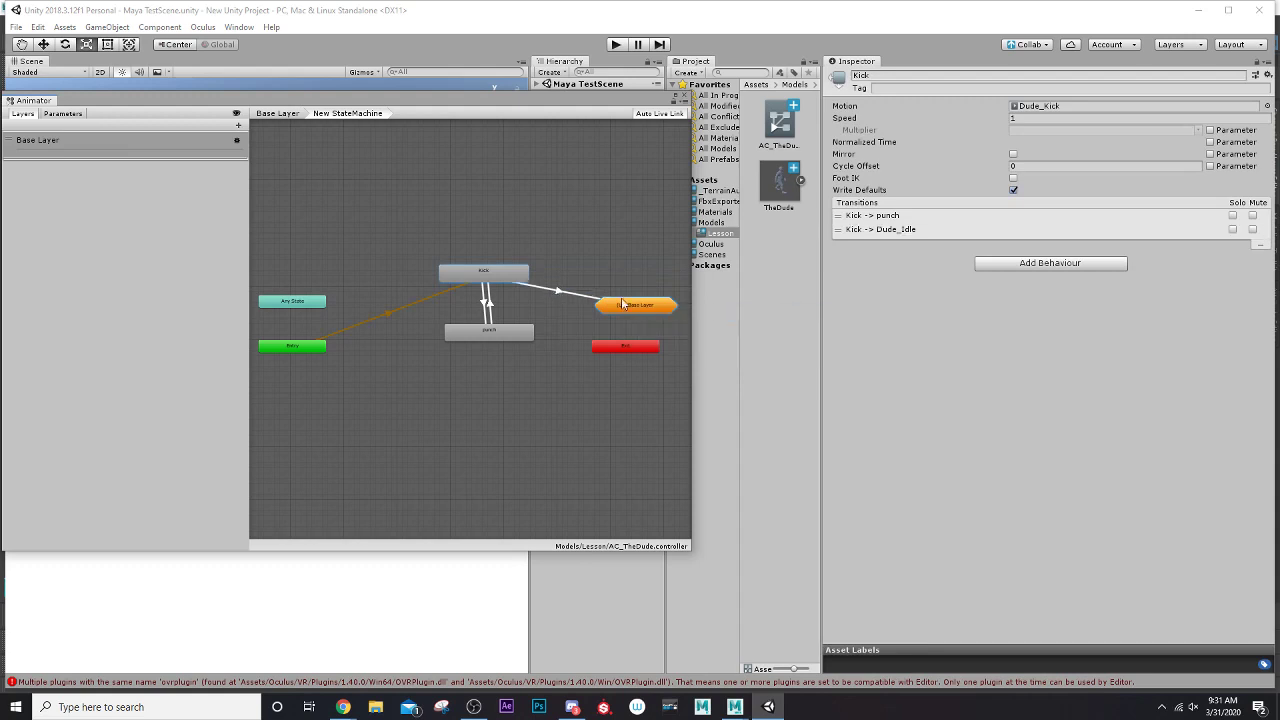
# Step: Make a transition from Kick through the parent Base Layer node to the Walk state
pyautogui.rightClick(525, 279)
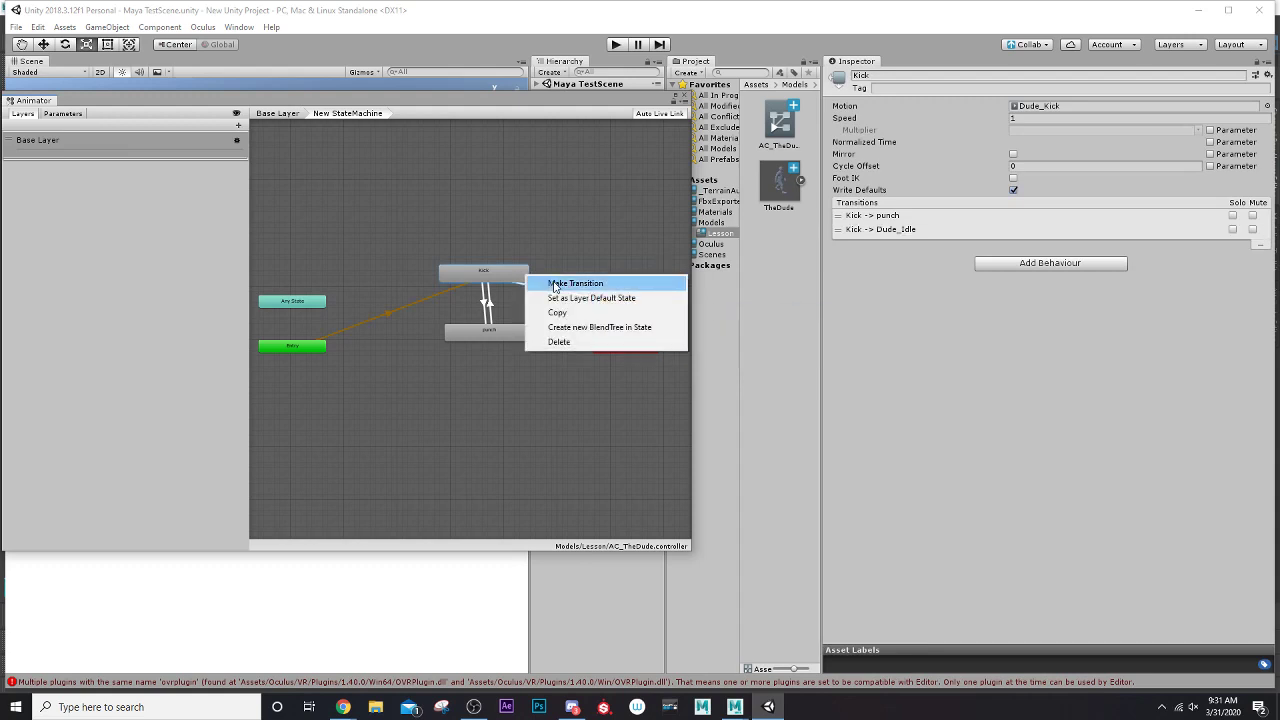
pyautogui.click(555, 284)
pyautogui.click(618, 307)
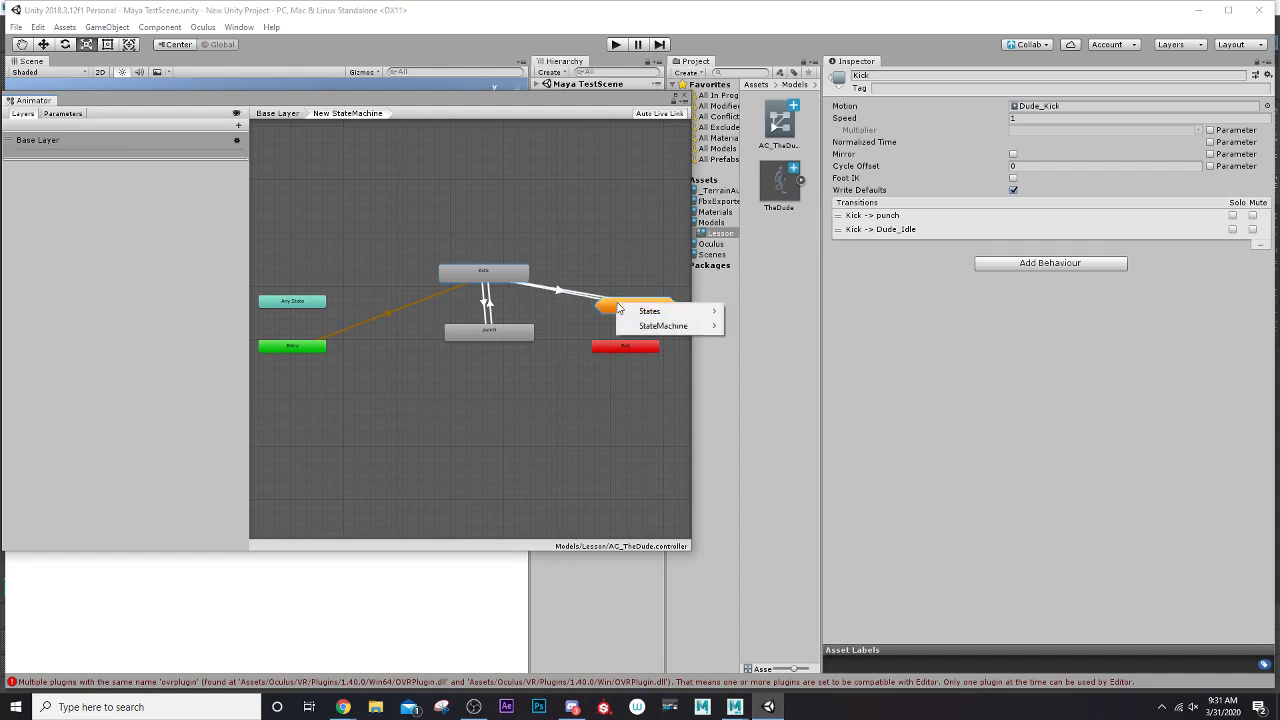
pyautogui.moveTo(663, 313)
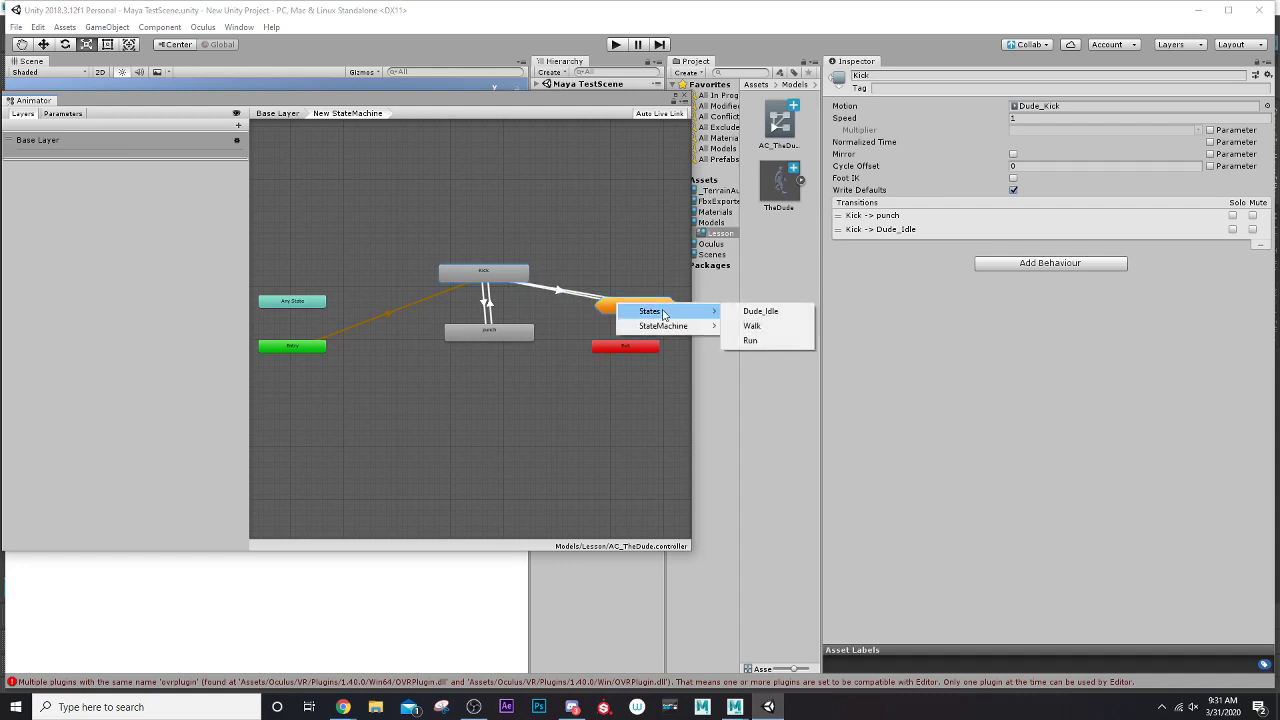
pyautogui.click(767, 327)
# Step: Make a transition from Kick through the parent Base Layer node to the Run state
pyautogui.rightClick(511, 274)
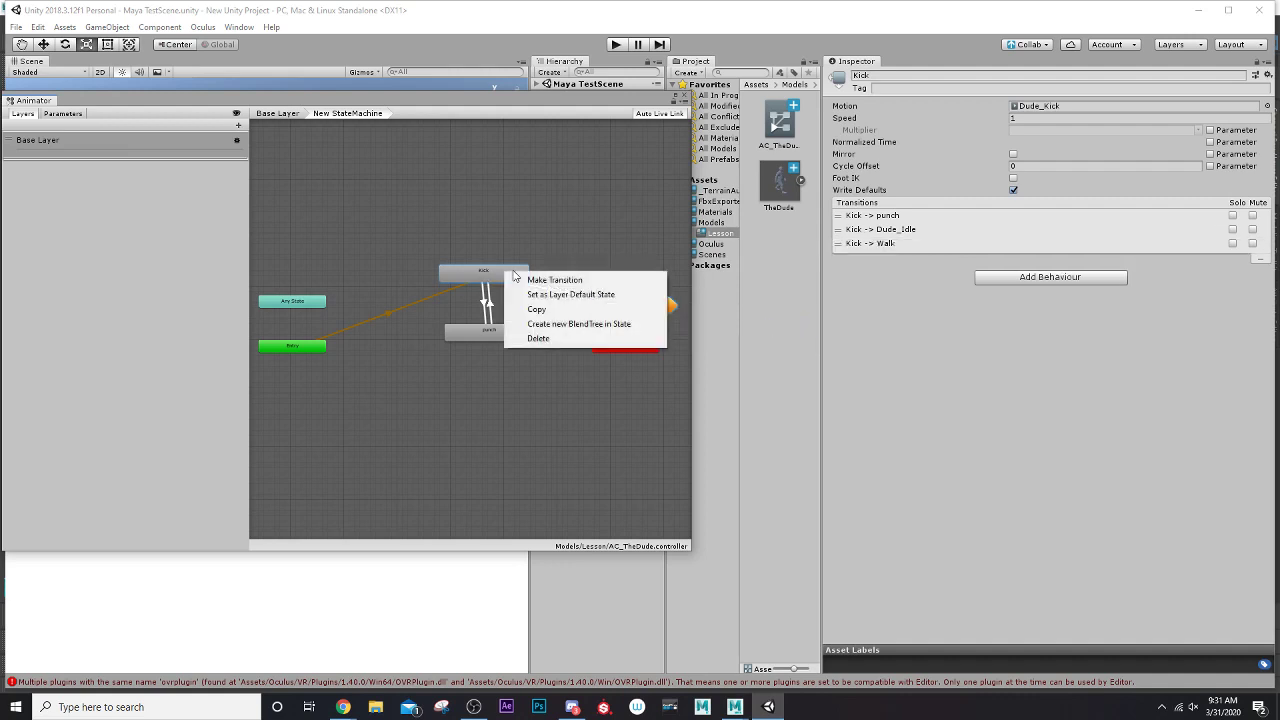
pyautogui.click(540, 280)
pyautogui.click(626, 313)
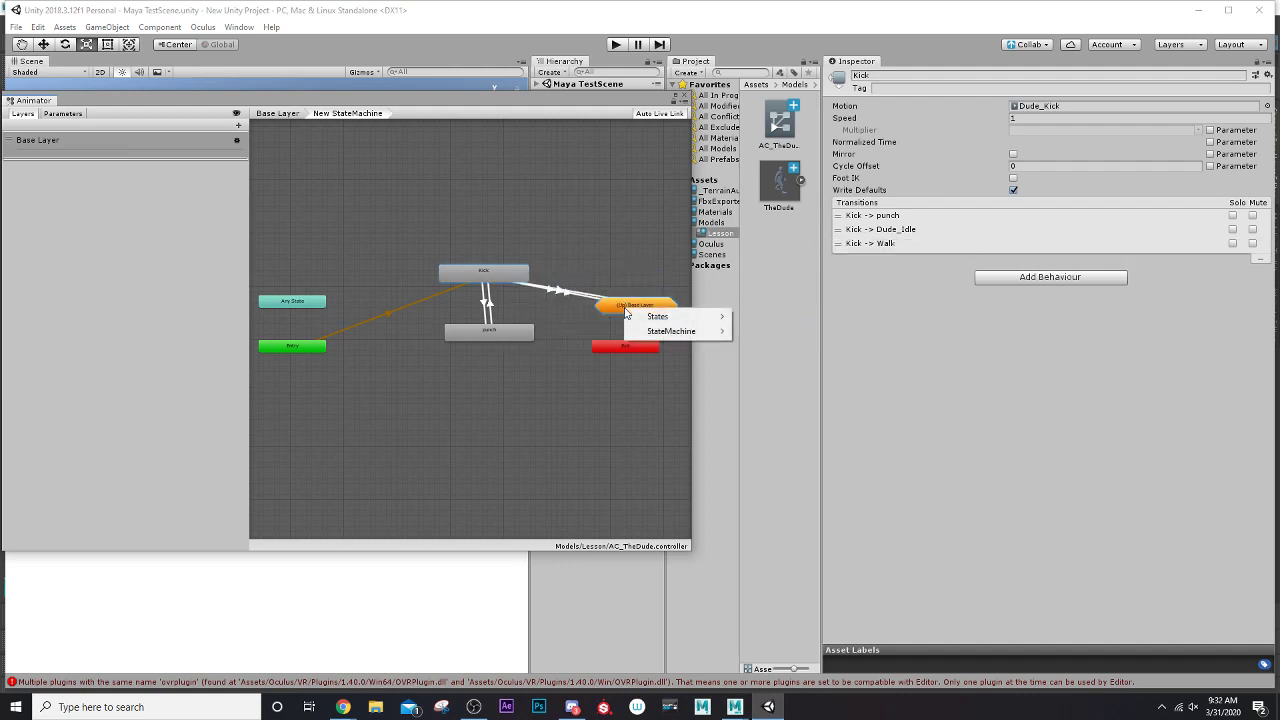
pyautogui.moveTo(657, 316)
pyautogui.click(772, 347)
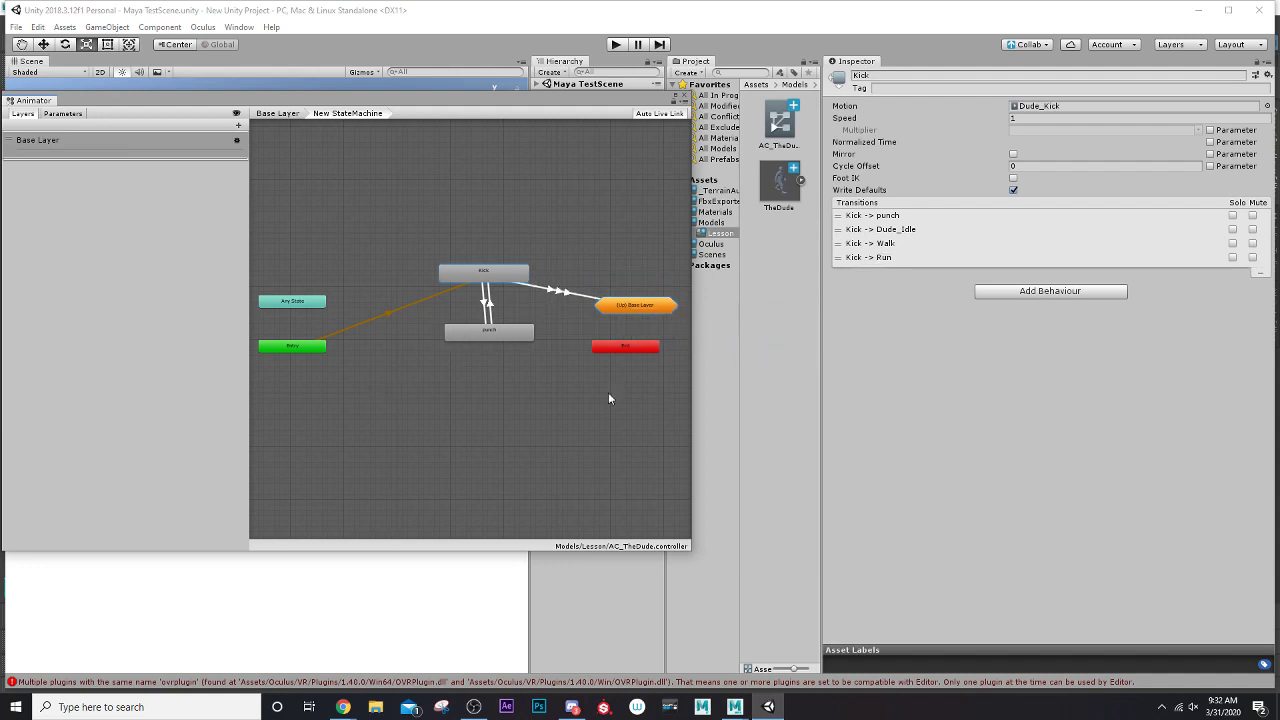
# Step: Make a transition from punch through the parent Base Layer node to the Dude_Idle state
pyautogui.rightClick(514, 335)
pyautogui.click(535, 342)
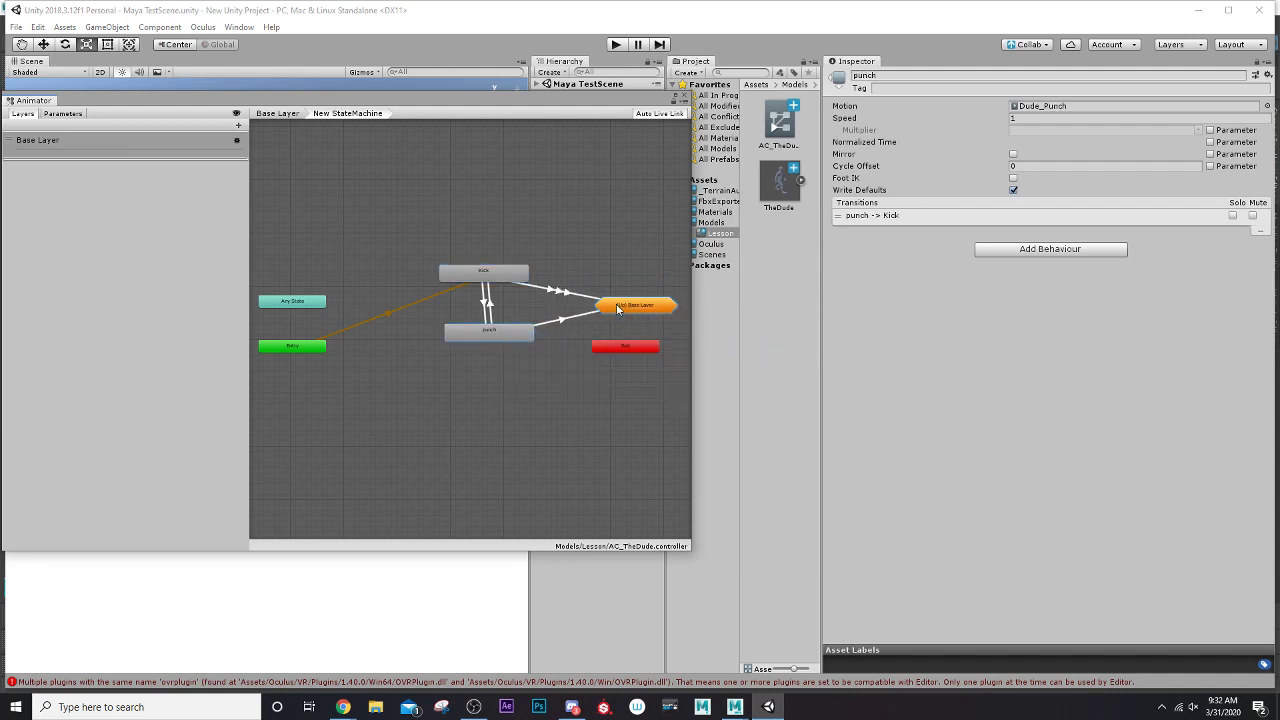
pyautogui.click(620, 310)
pyautogui.moveTo(658, 313)
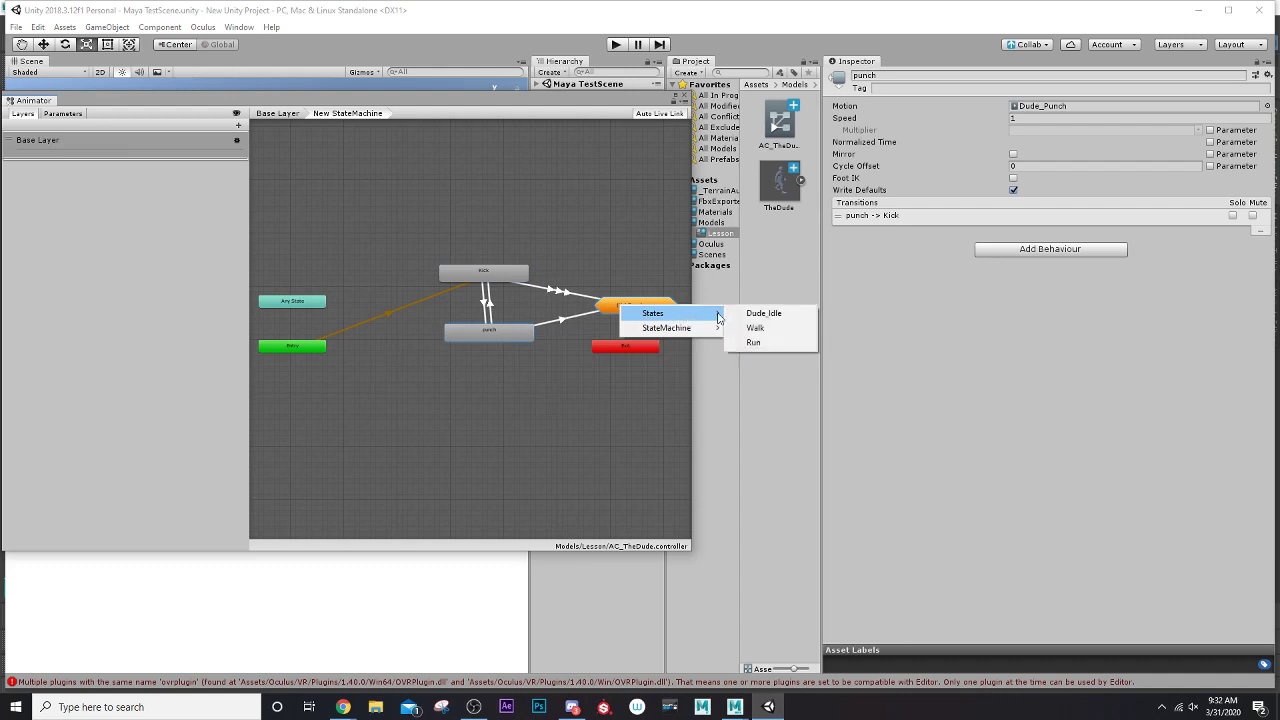
pyautogui.click(768, 313)
# Step: Make a transition from punch through the parent Base Layer node to the Walk state
pyautogui.rightClick(521, 338)
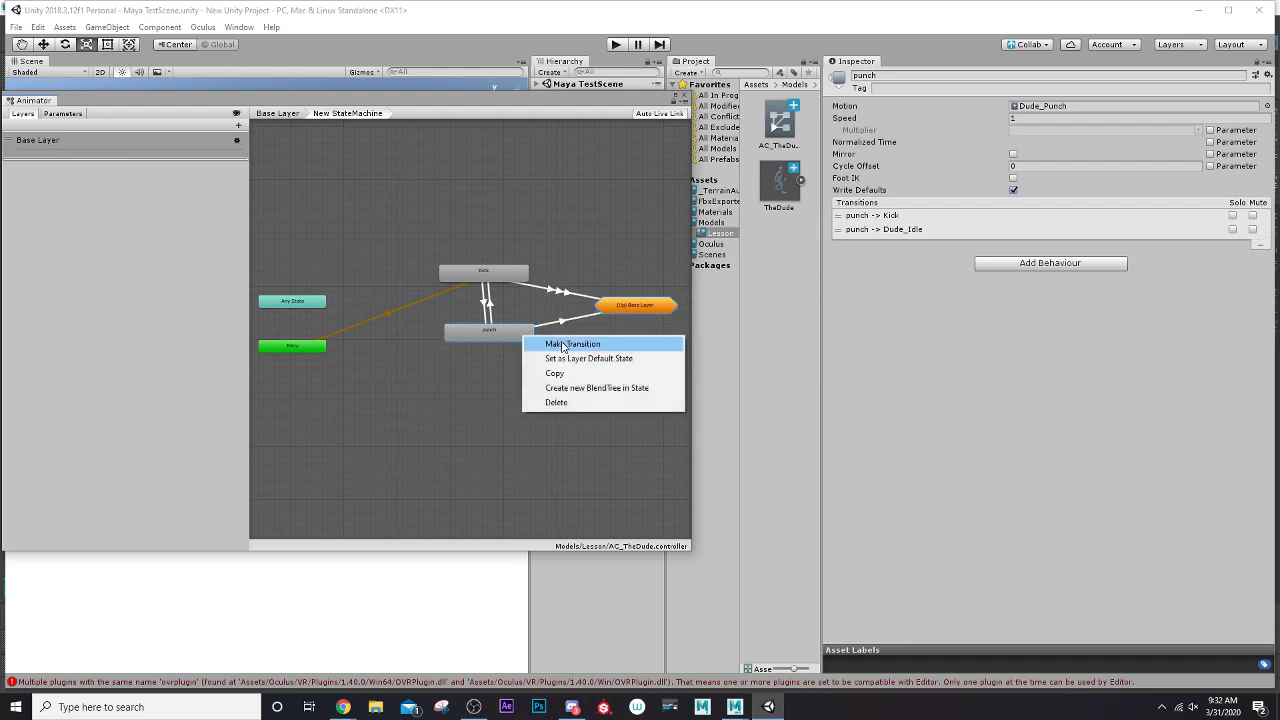
pyautogui.click(550, 345)
pyautogui.click(625, 306)
pyautogui.moveTo(662, 312)
pyautogui.click(764, 326)
# Step: Make a transition from punch through the parent Base Layer node to the Run state
pyautogui.rightClick(525, 335)
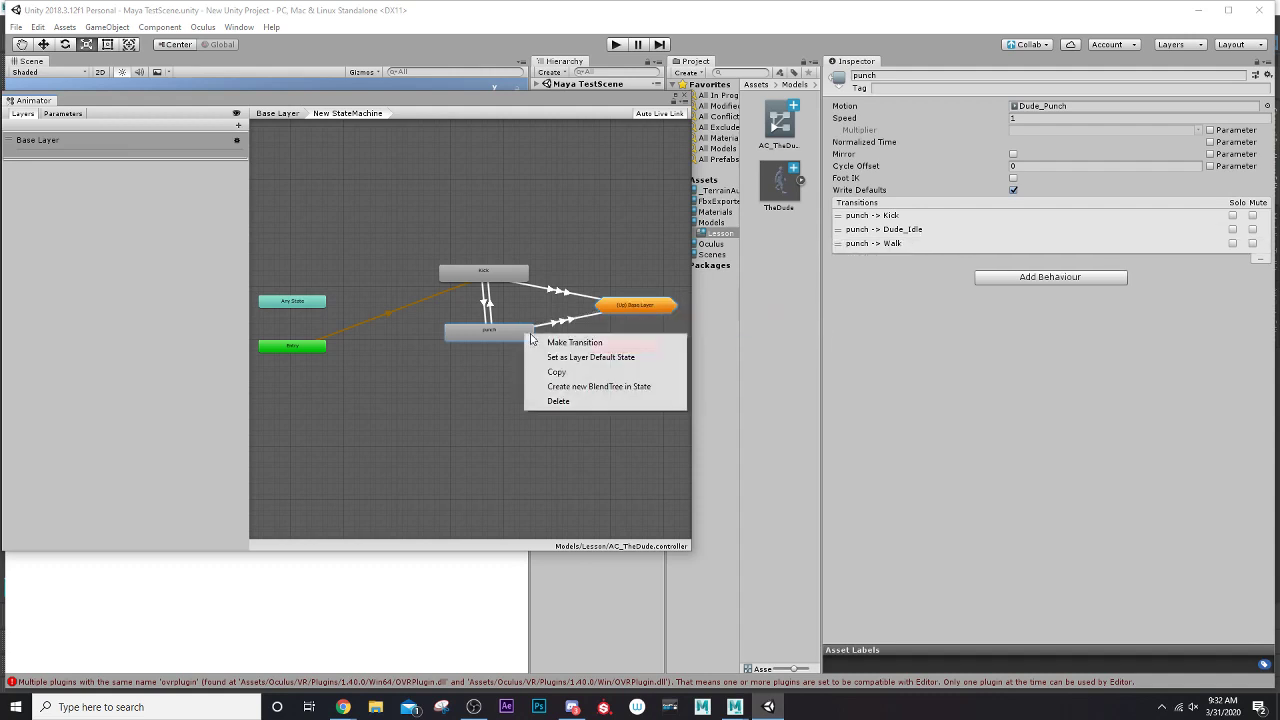
pyautogui.click(605, 343)
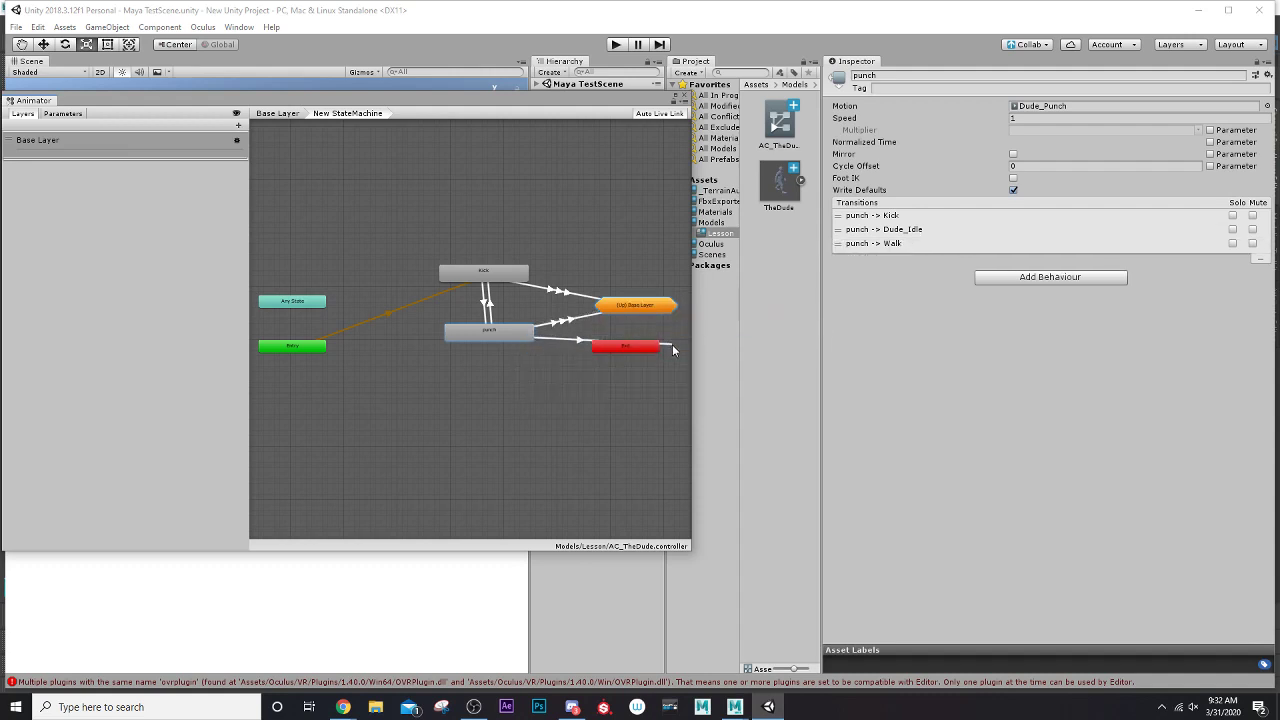
pyautogui.click(621, 306)
pyautogui.moveTo(659, 316)
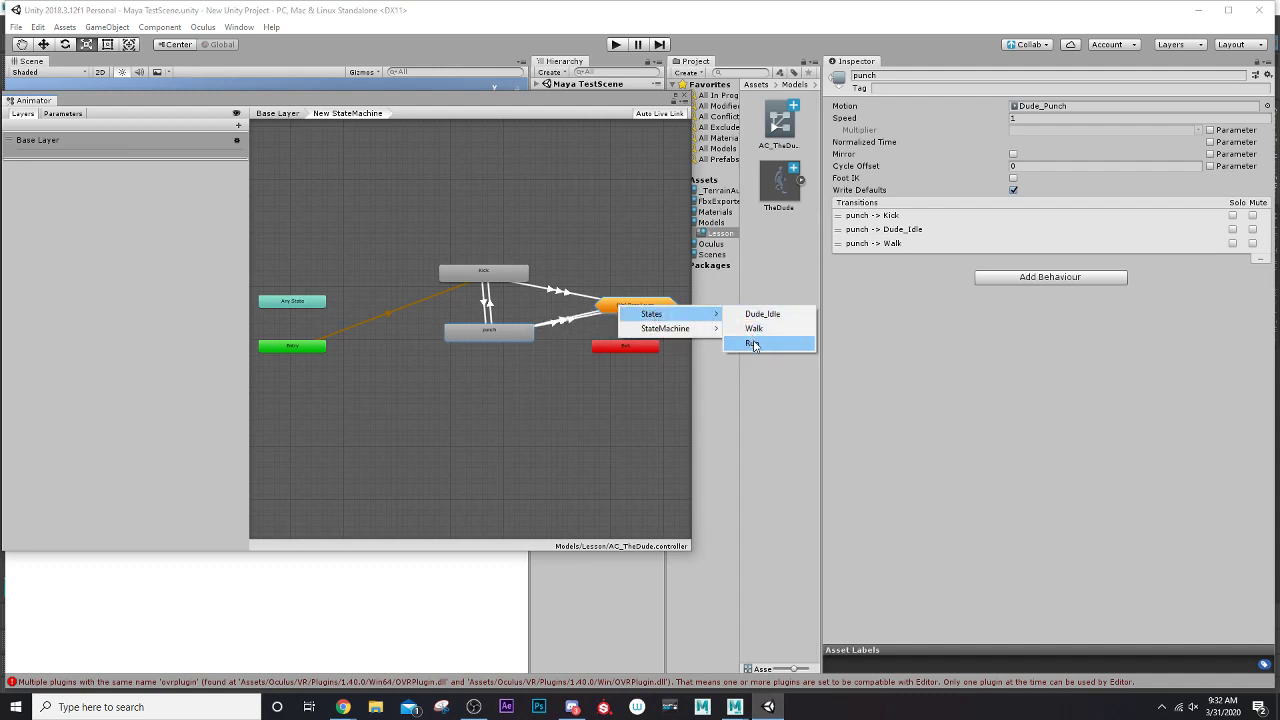
pyautogui.click(752, 346)
# Step: Return to the Base Layer and move the New StateMachine node to just below the Exit node
pyautogui.click(621, 350)
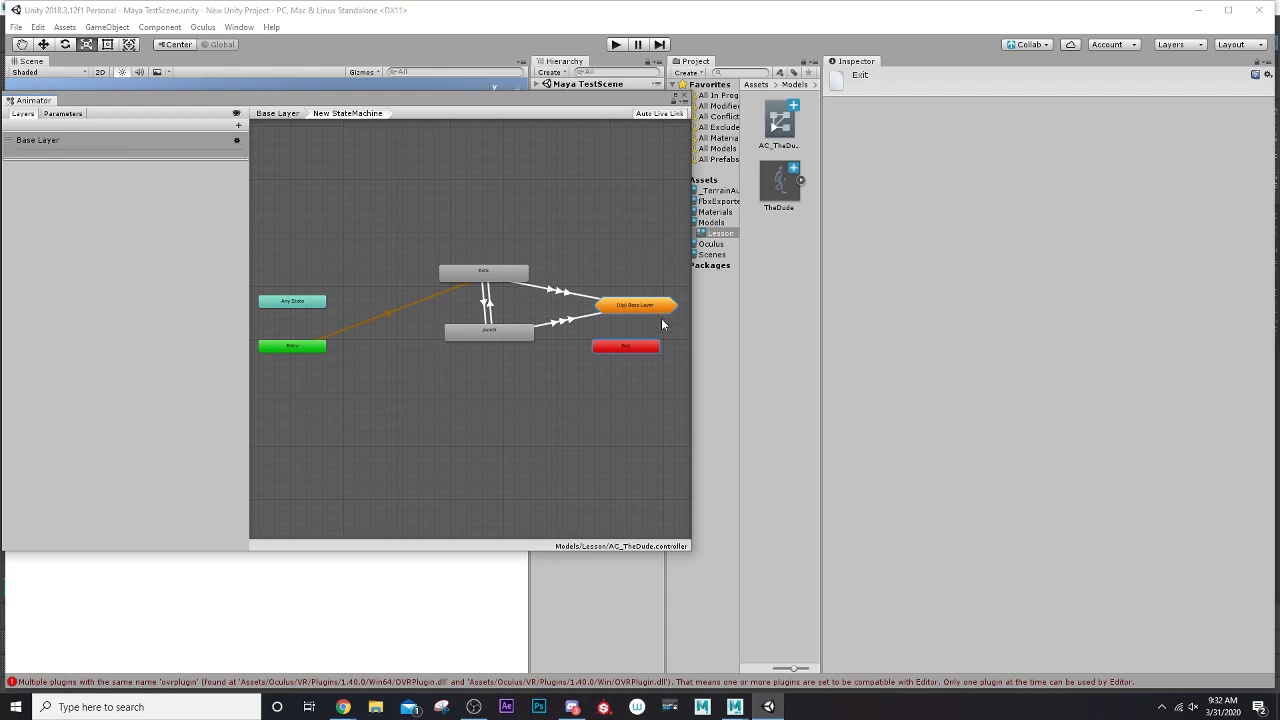
pyautogui.doubleClick(655, 310)
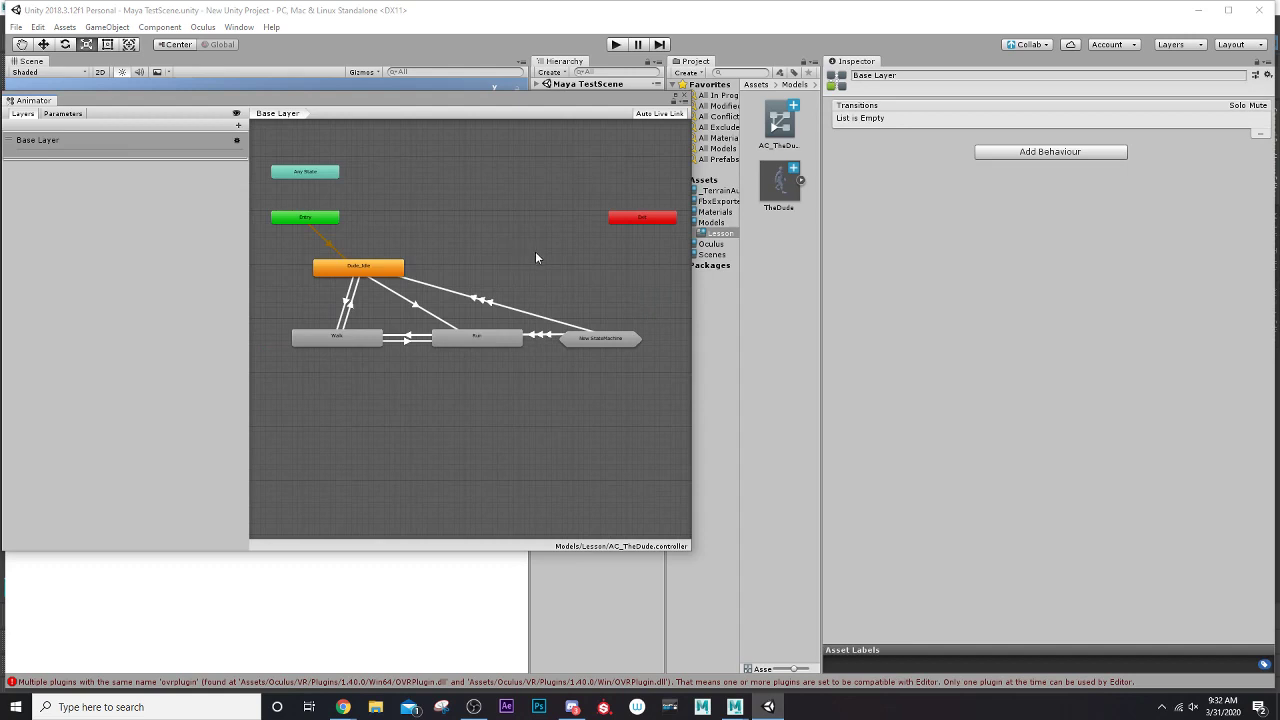
pyautogui.moveTo(591, 338); pyautogui.dragTo(608, 264)
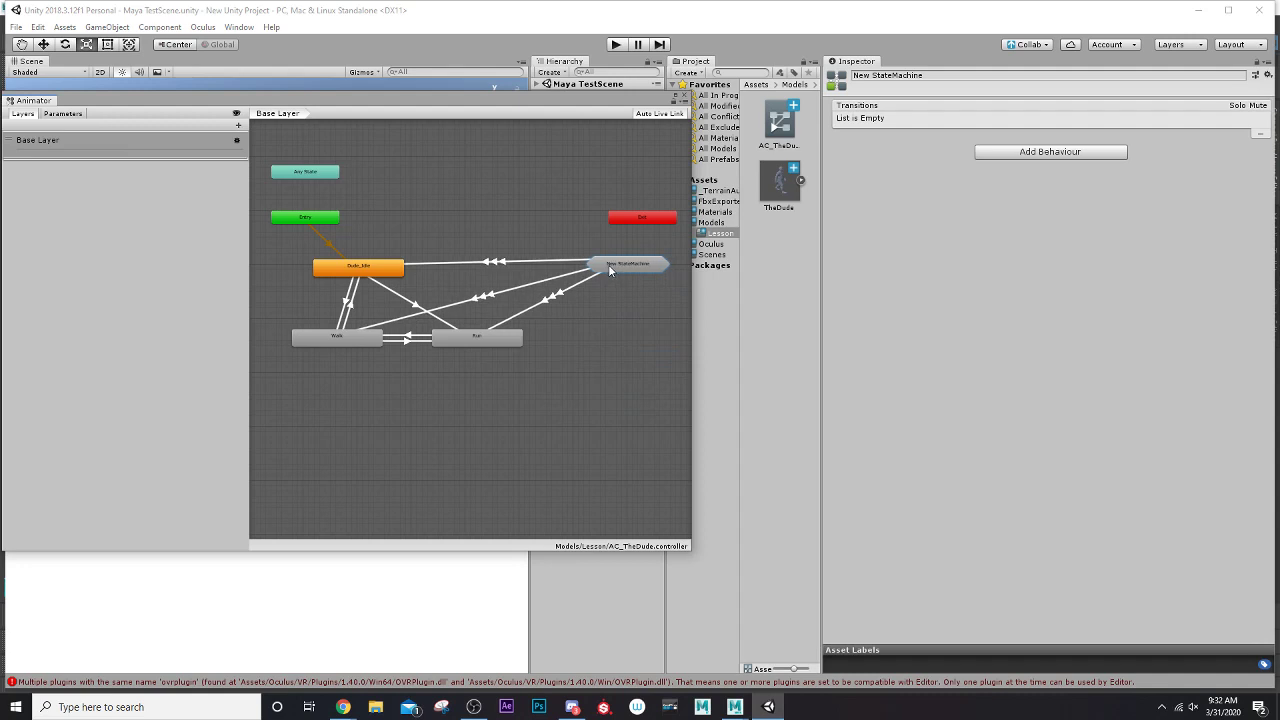
# Step: Make a transition from Run to the Kick state inside New StateMachine
pyautogui.rightClick(477, 341)
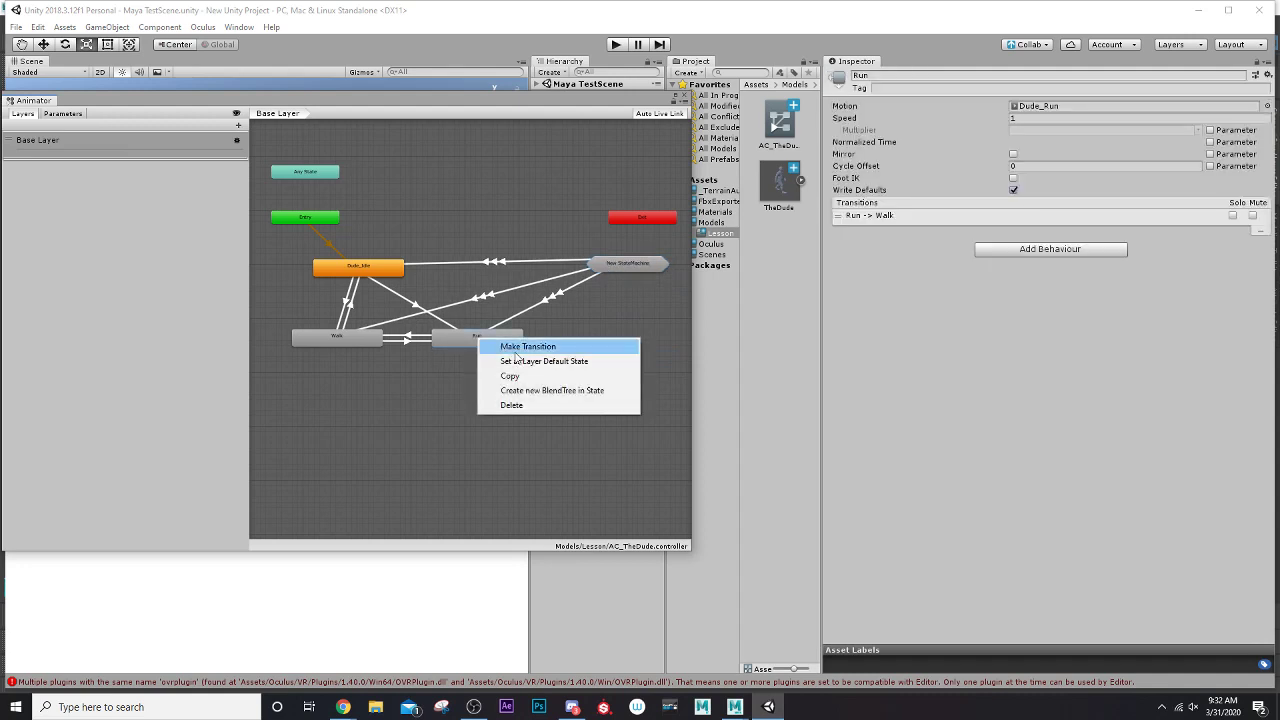
pyautogui.click(515, 350)
pyautogui.click(643, 263)
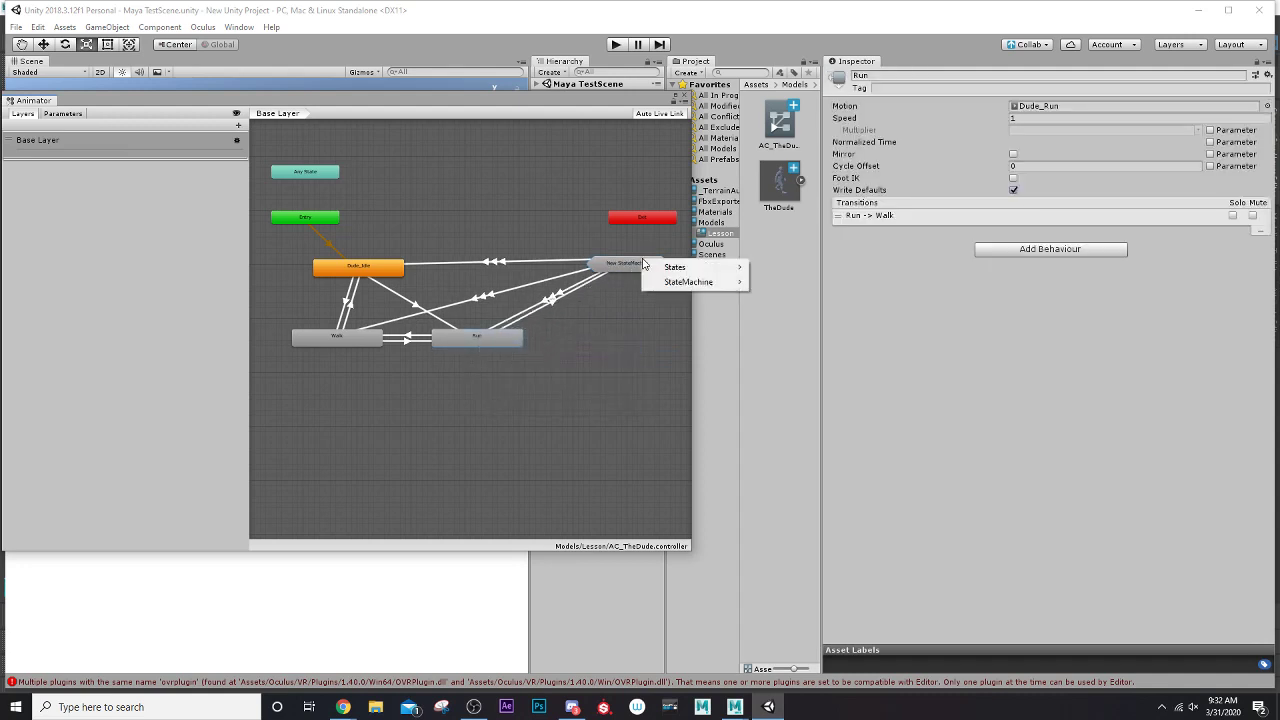
pyautogui.moveTo(683, 270)
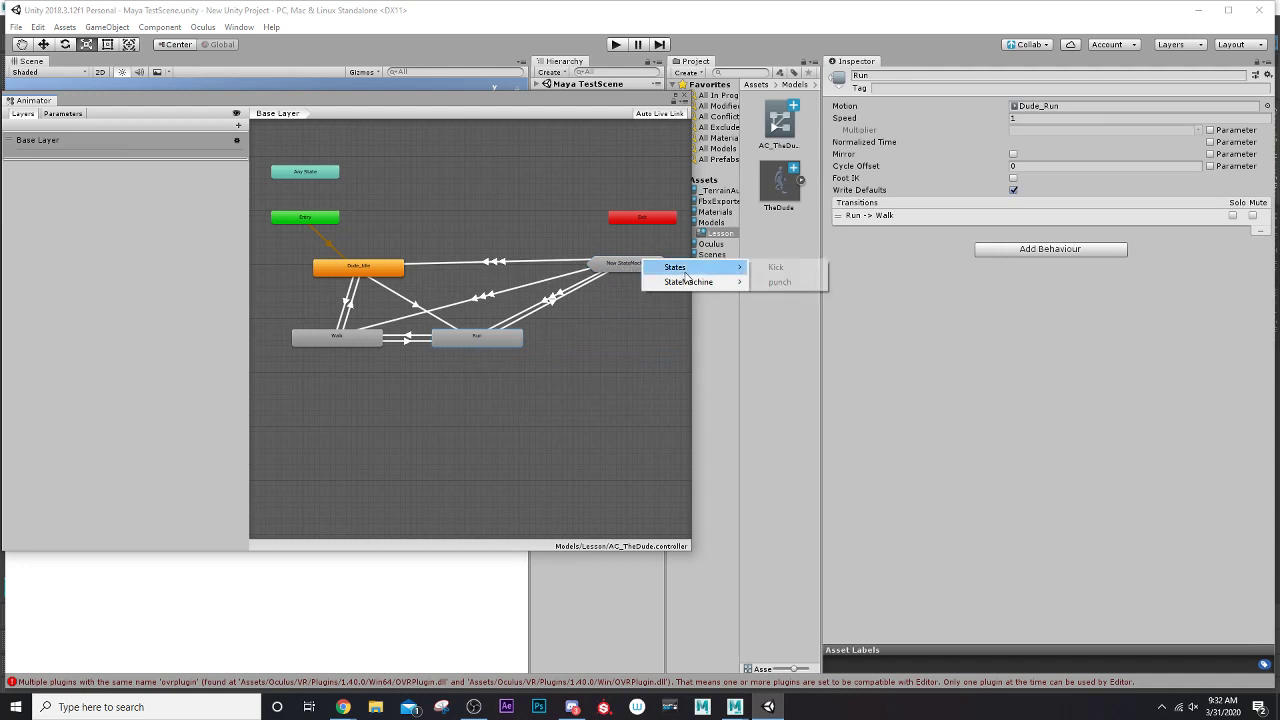
pyautogui.click(776, 267)
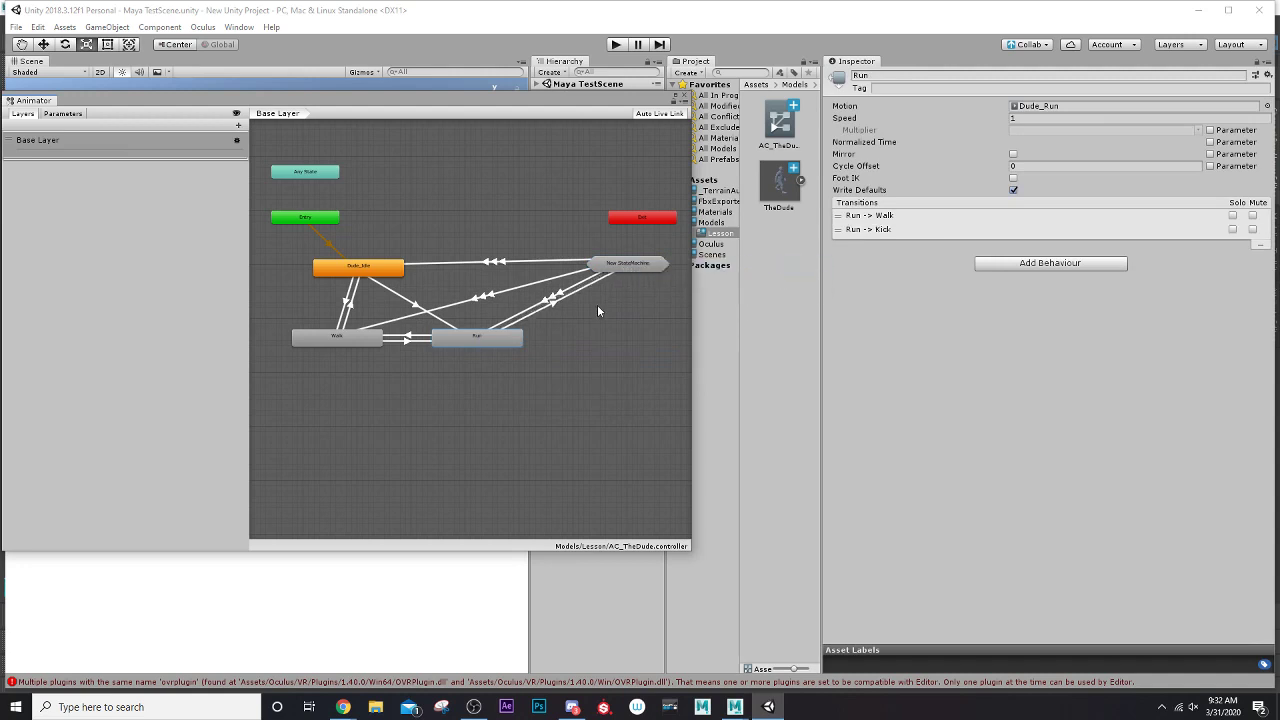
# Step: Make a transition from Run to the punch state inside New StateMachine
pyautogui.rightClick(495, 339)
pyautogui.click(546, 350)
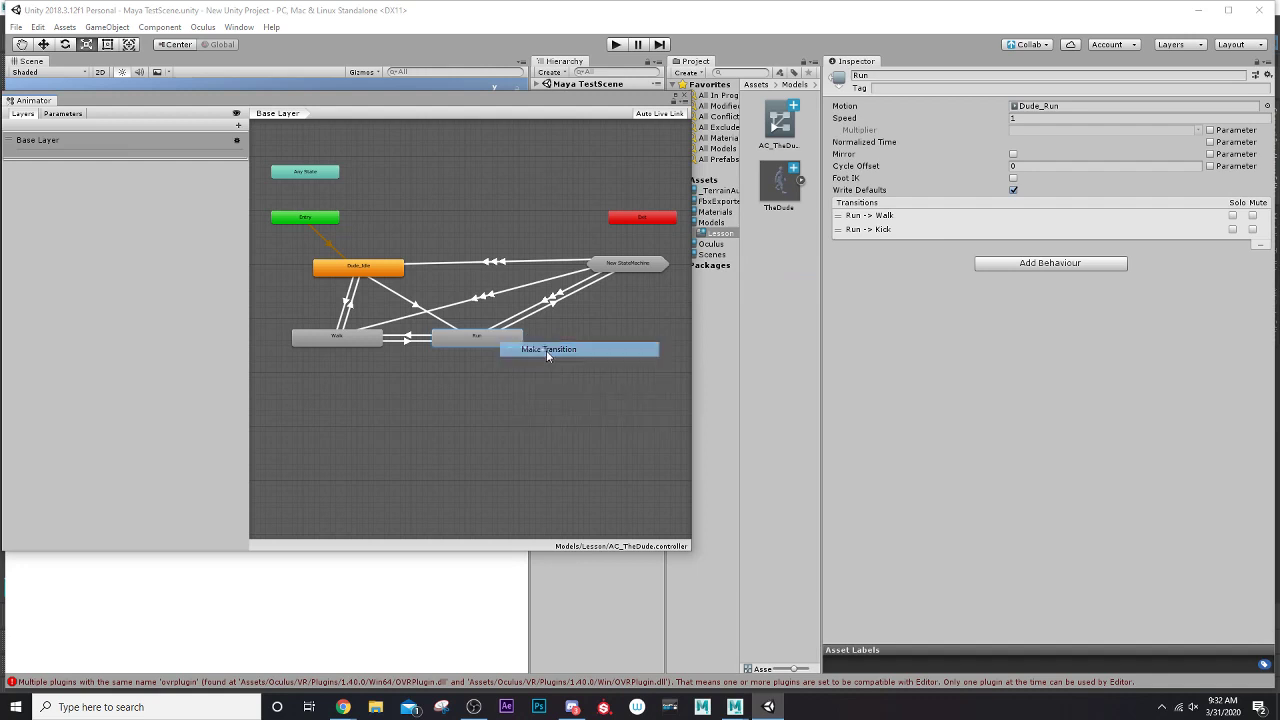
pyautogui.click(638, 262)
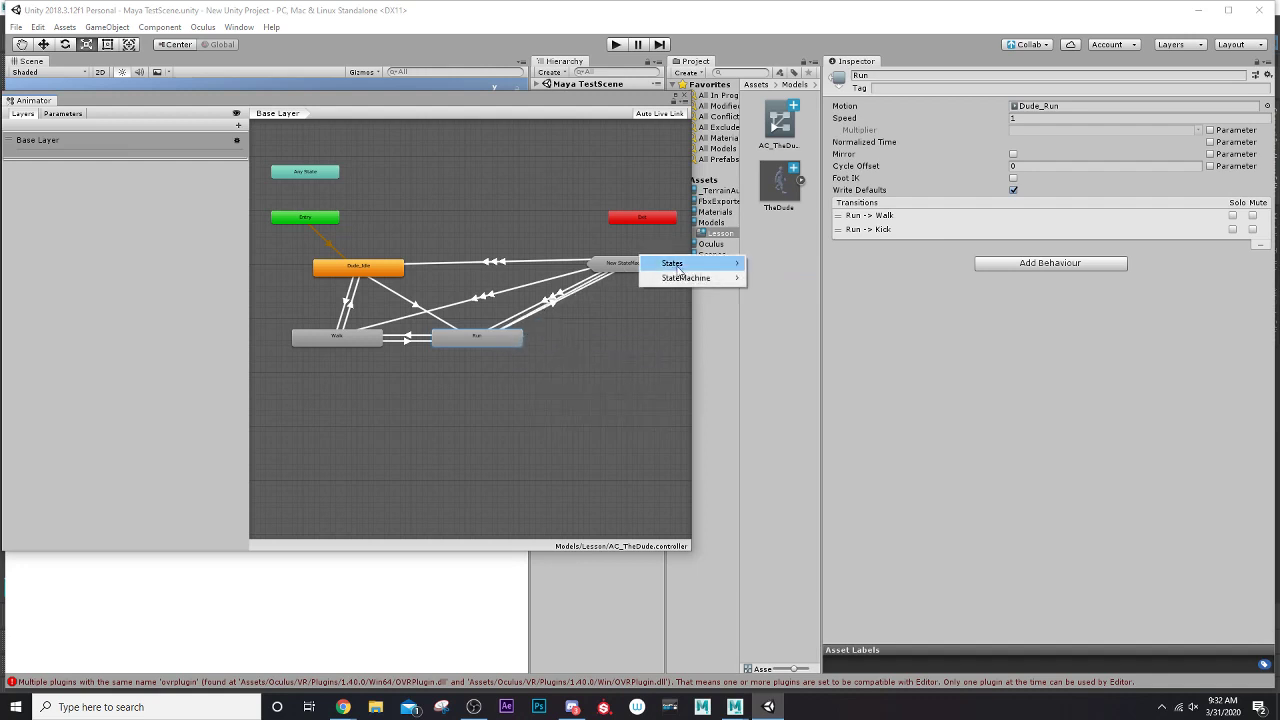
pyautogui.moveTo(735, 264)
pyautogui.click(776, 278)
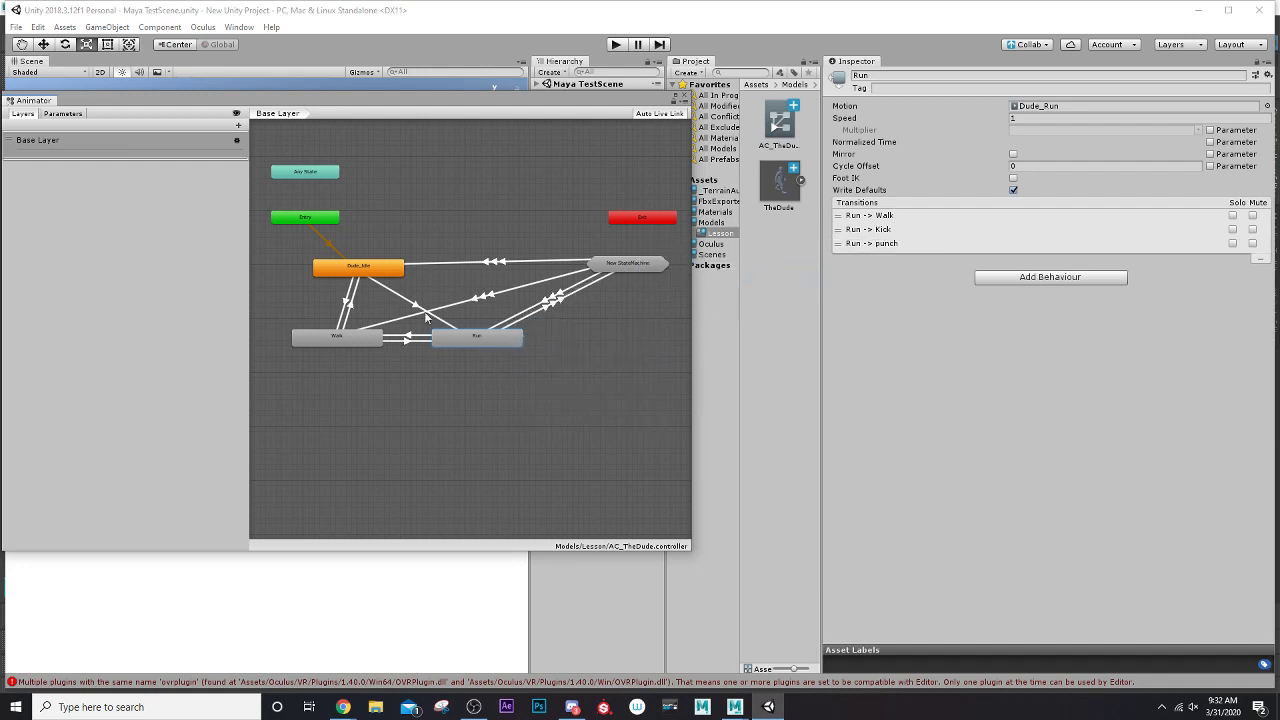
# Step: Make a transition from Walk to the Kick state inside New StateMachine
pyautogui.rightClick(349, 340)
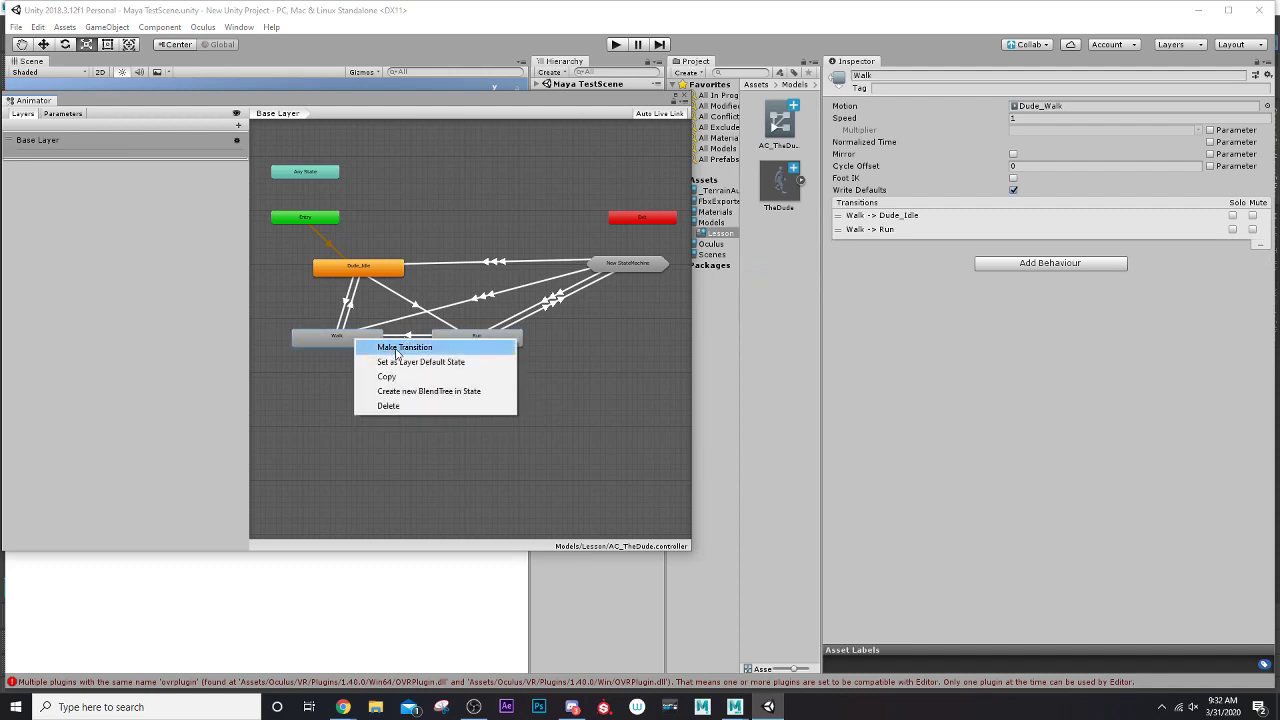
pyautogui.click(400, 346)
pyautogui.click(619, 260)
pyautogui.moveTo(668, 266)
pyautogui.click(760, 264)
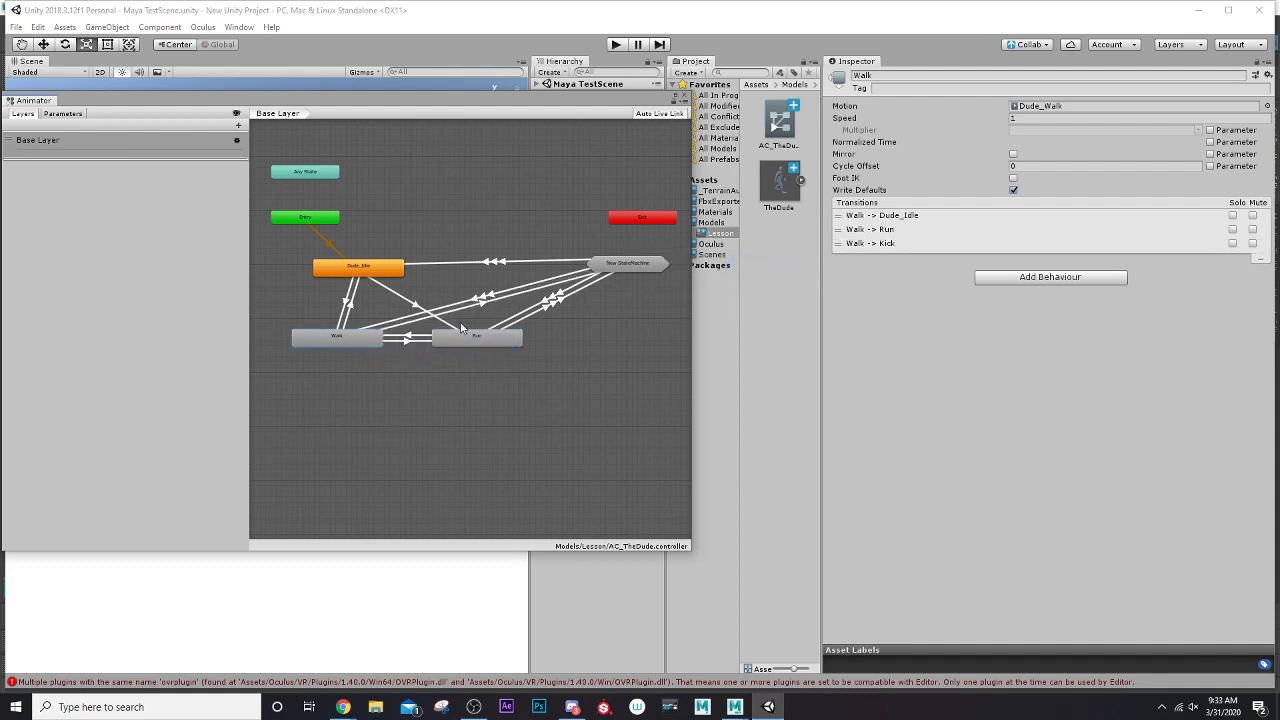
# Step: Make a transition from Walk to the punch state inside New StateMachine
pyautogui.rightClick(356, 334)
pyautogui.click(398, 343)
pyautogui.click(615, 264)
pyautogui.moveTo(675, 271)
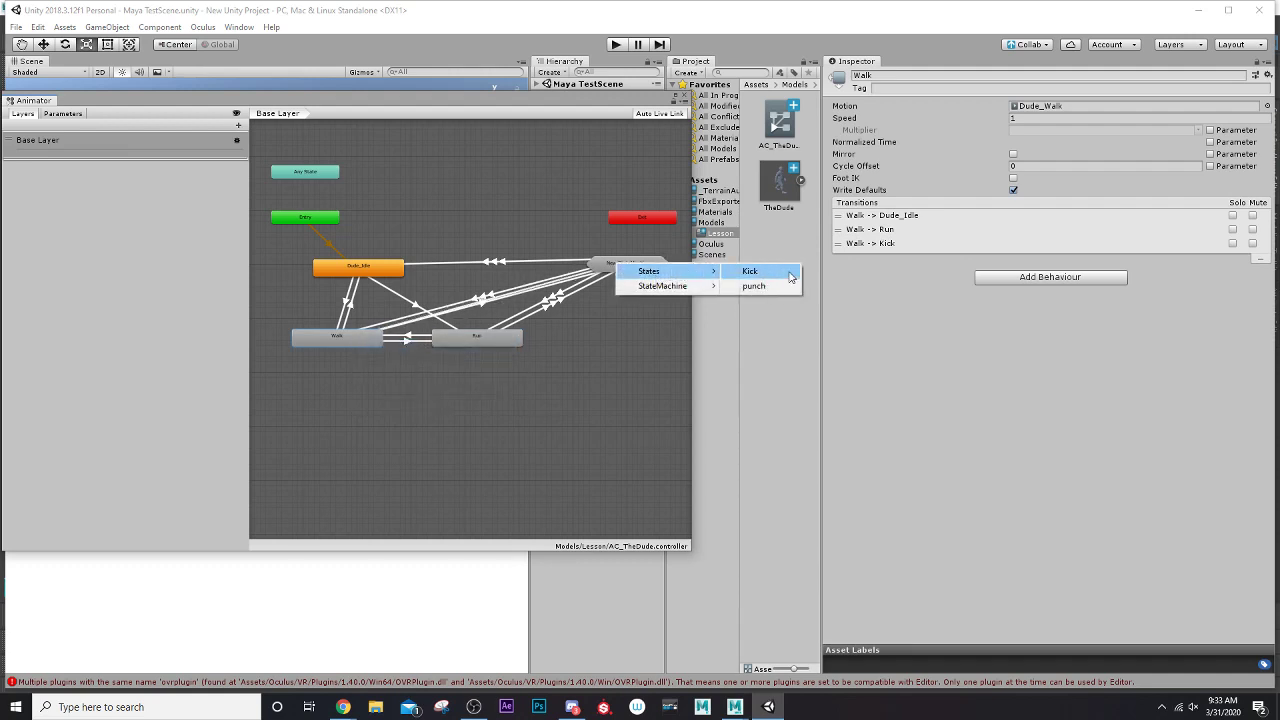
pyautogui.click(784, 287)
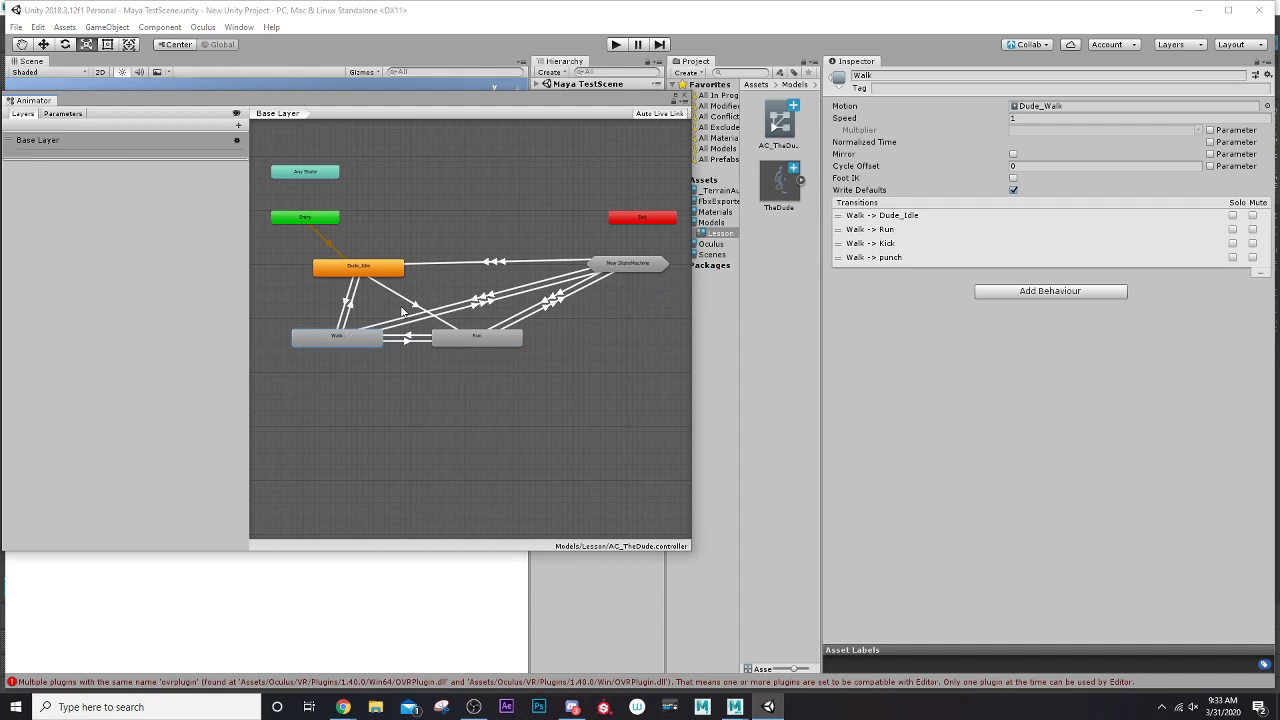
# Step: Make a transition from Dude_Idle to the Kick state inside New StateMachine
pyautogui.rightClick(384, 274)
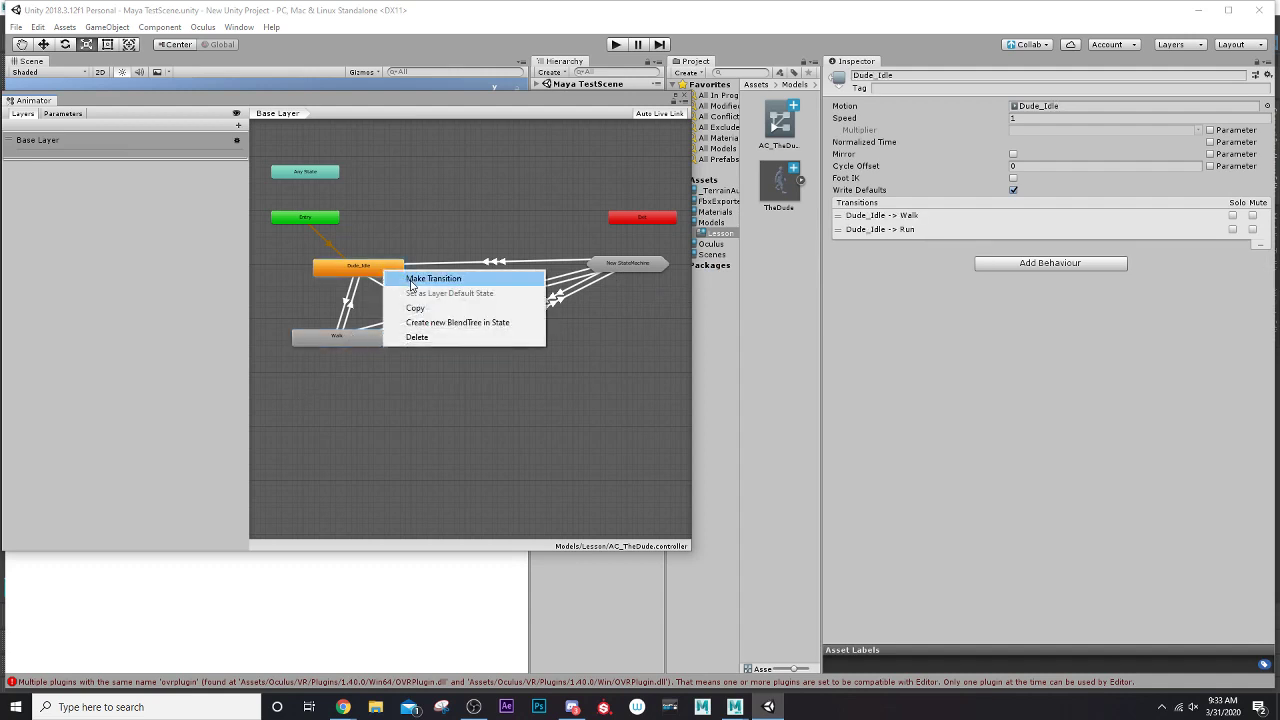
pyautogui.click(405, 278)
pyautogui.click(622, 262)
pyautogui.moveTo(656, 266)
pyautogui.click(796, 270)
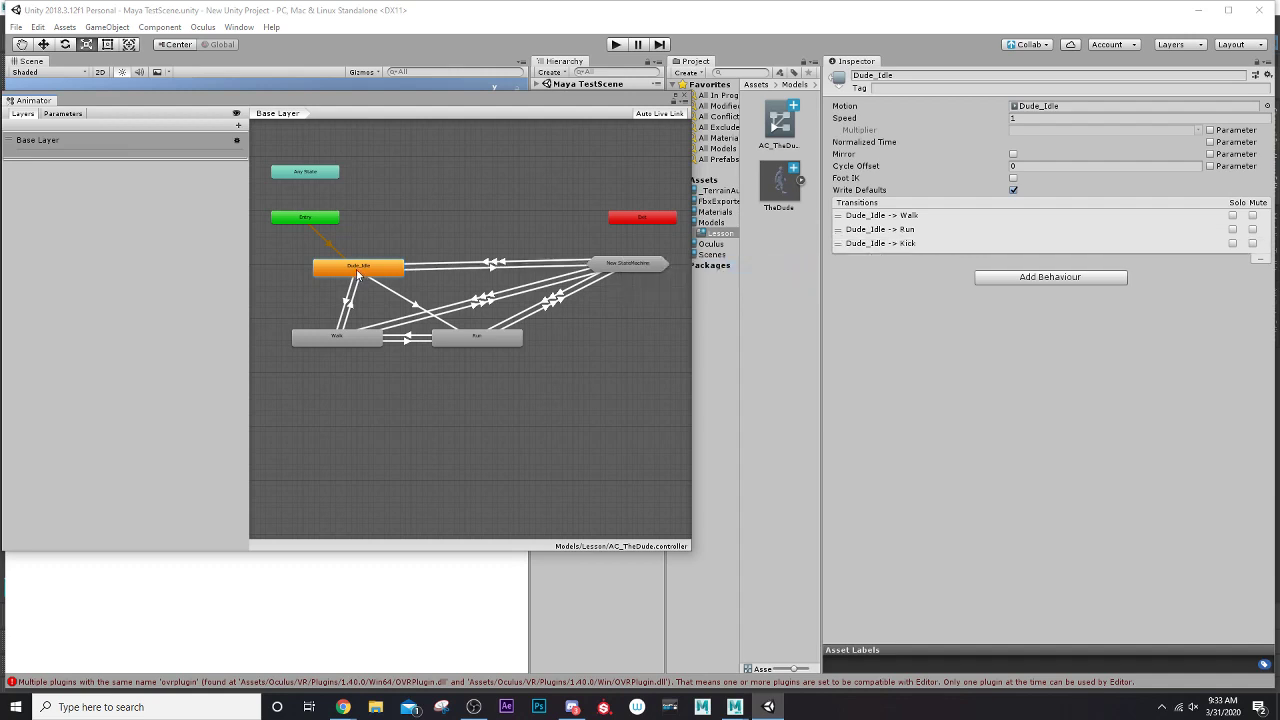
# Step: Make a transition from Dude_Idle to the punch state inside New StateMachine
pyautogui.rightClick(358, 274)
pyautogui.click(408, 277)
pyautogui.click(620, 265)
pyautogui.moveTo(700, 268)
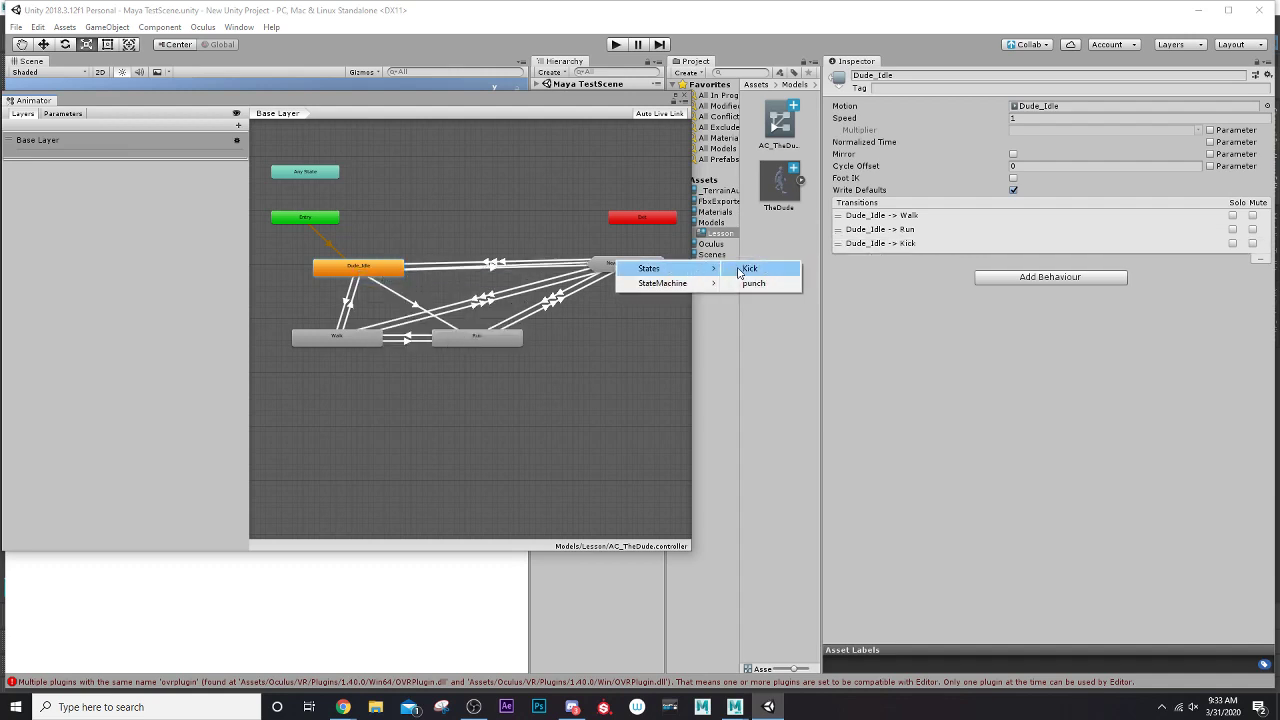
pyautogui.click(753, 283)
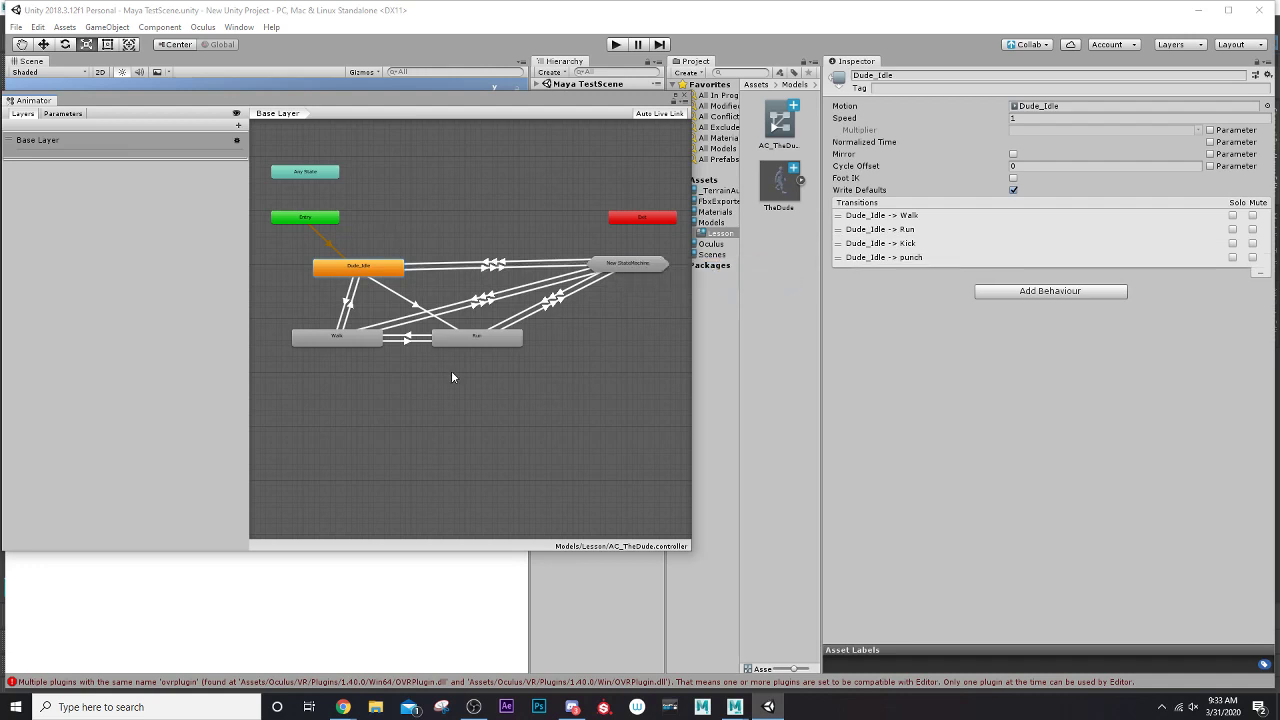
# Step: Create a second sub-state machine below the Walk and Run states, look inside it and return to the Base Layer
pyautogui.moveTo(518, 408); pyautogui.dragTo(466, 352, button='middle')
pyautogui.rightClick(385, 366)
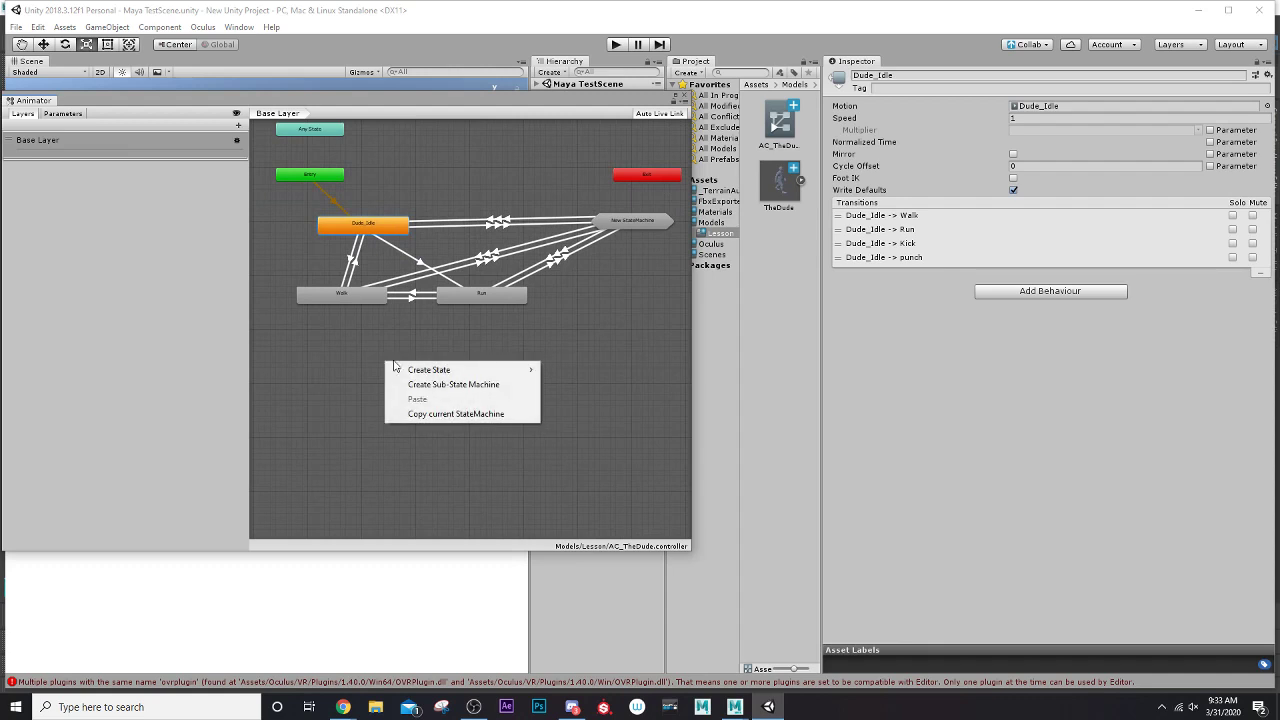
pyautogui.moveTo(407, 371)
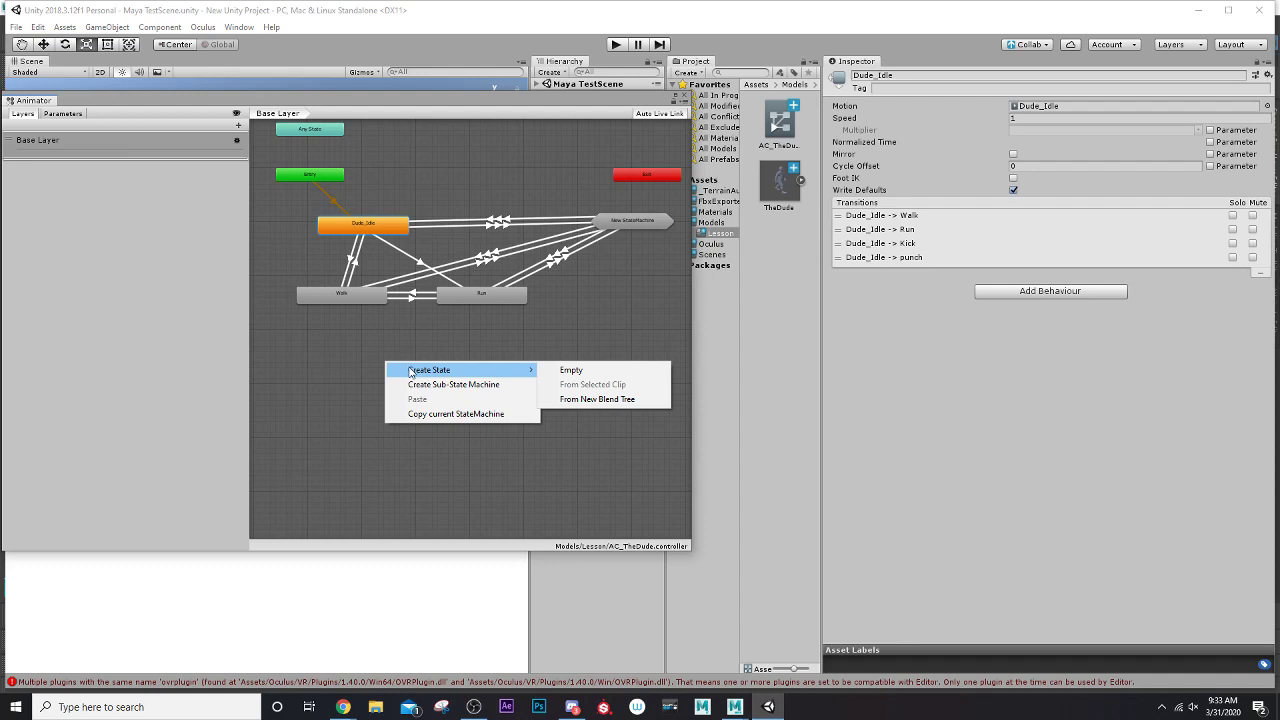
pyautogui.click(433, 386)
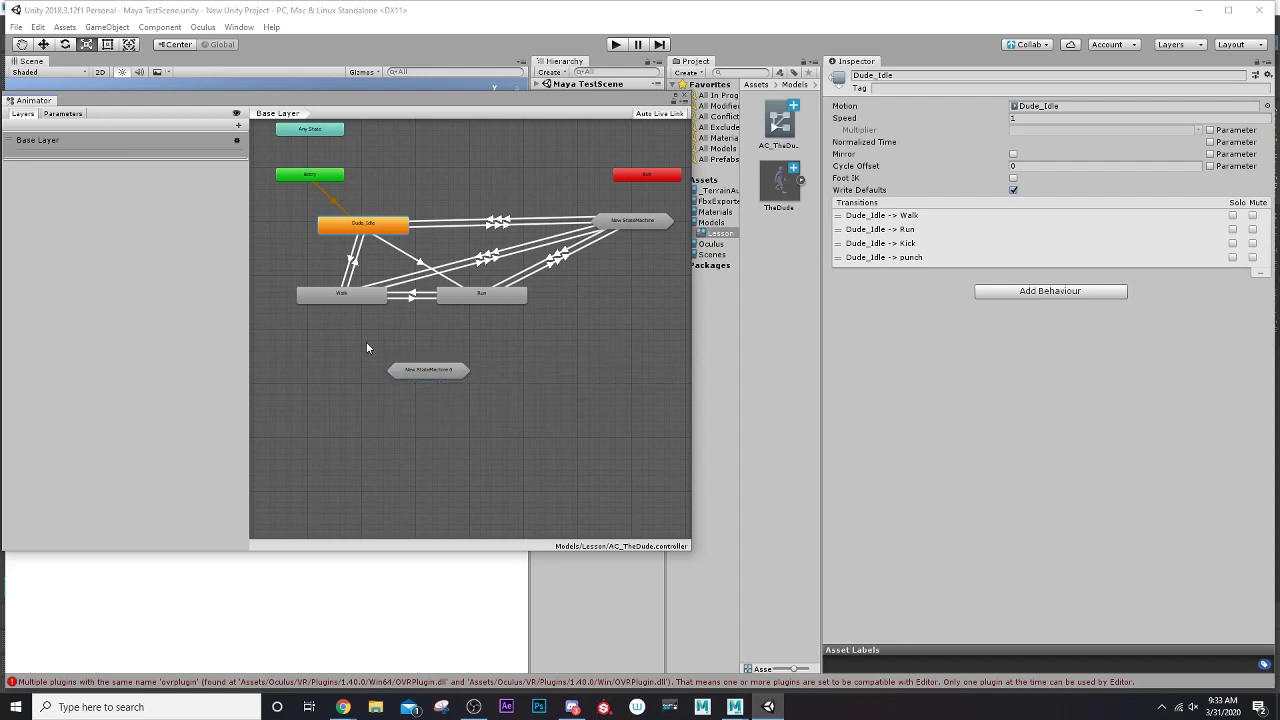
pyautogui.doubleClick(418, 371)
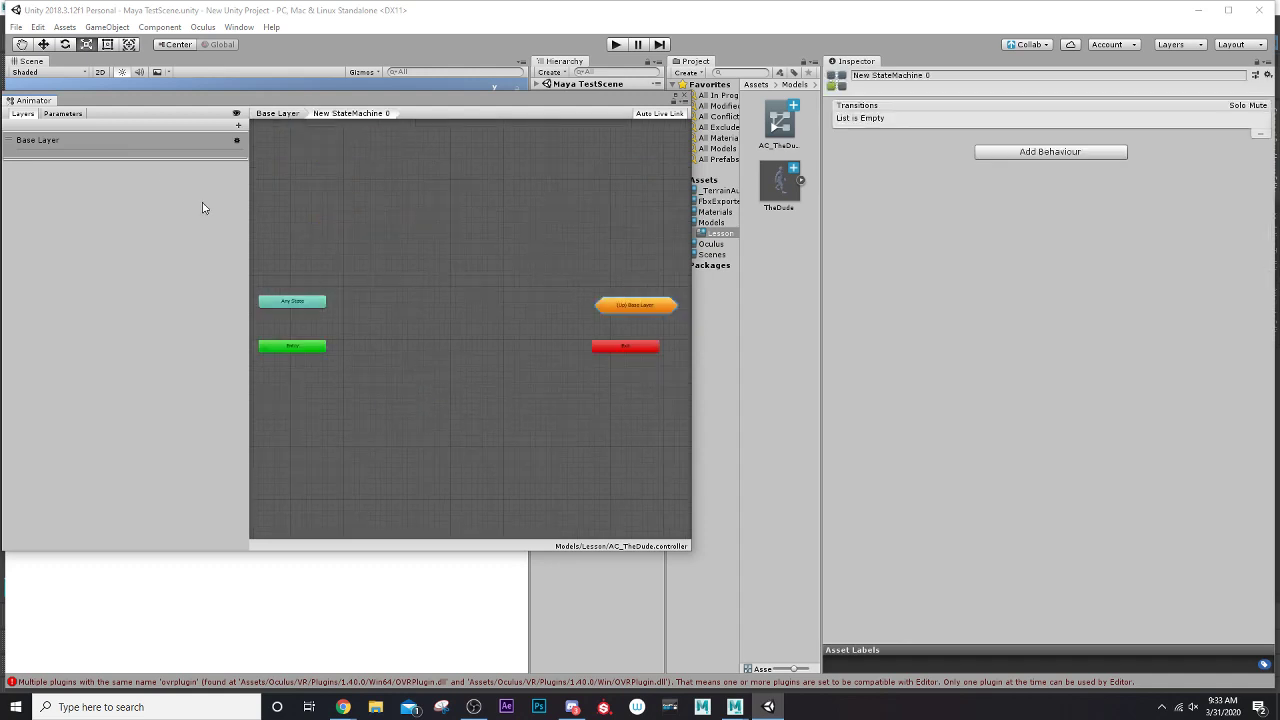
pyautogui.doubleClick(620, 308)
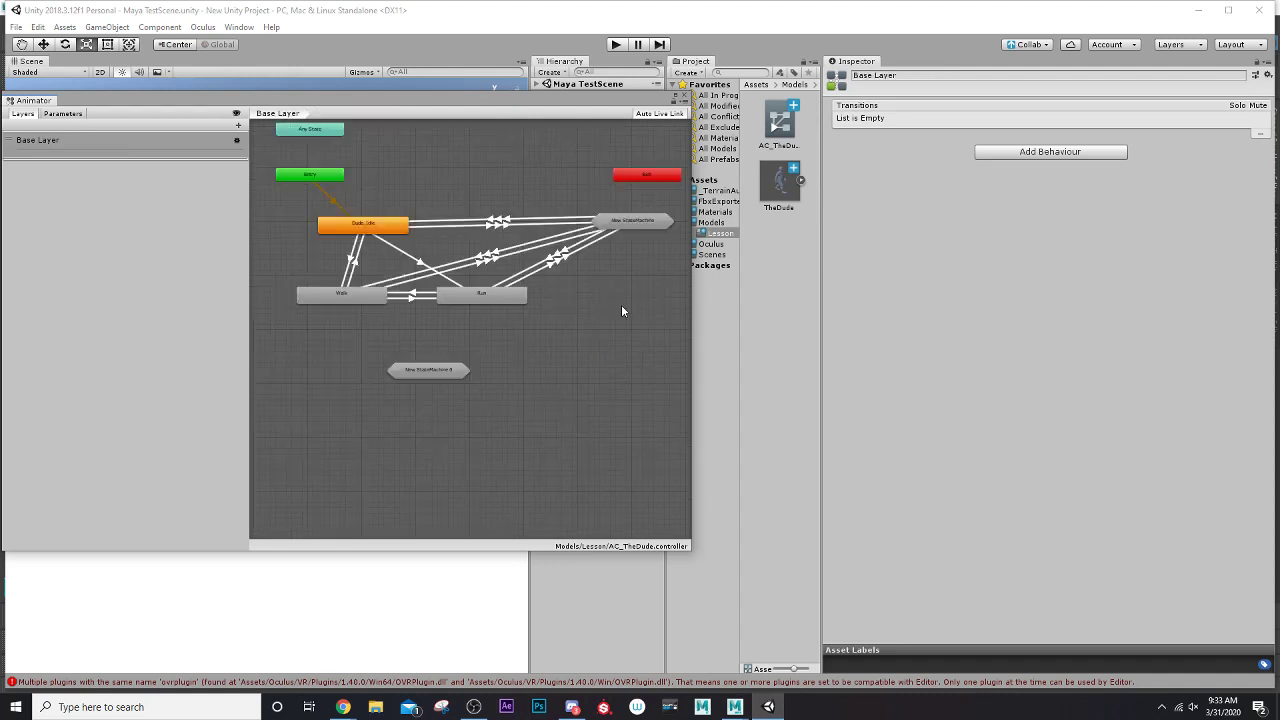
# Step: Rename the new sub-state machine below Walk and Run as Damaged
pyautogui.click(417, 374)
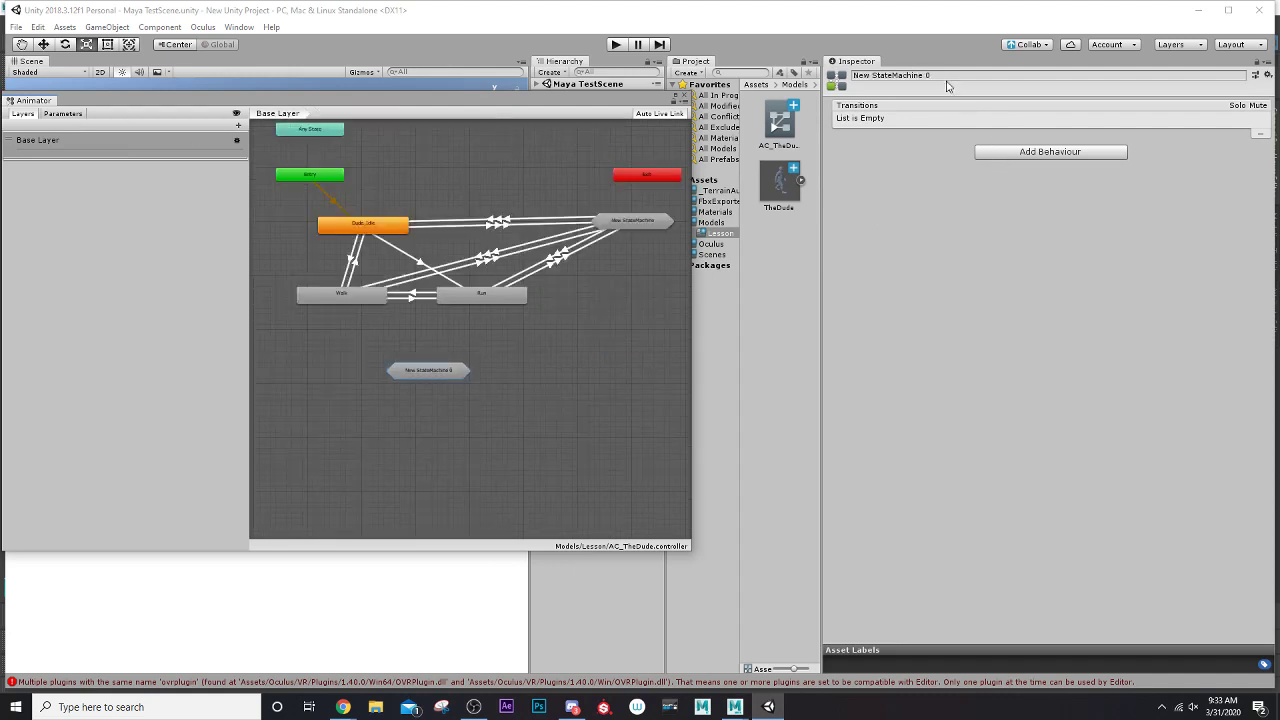
pyautogui.moveTo(940, 73); pyautogui.dragTo(845, 80)
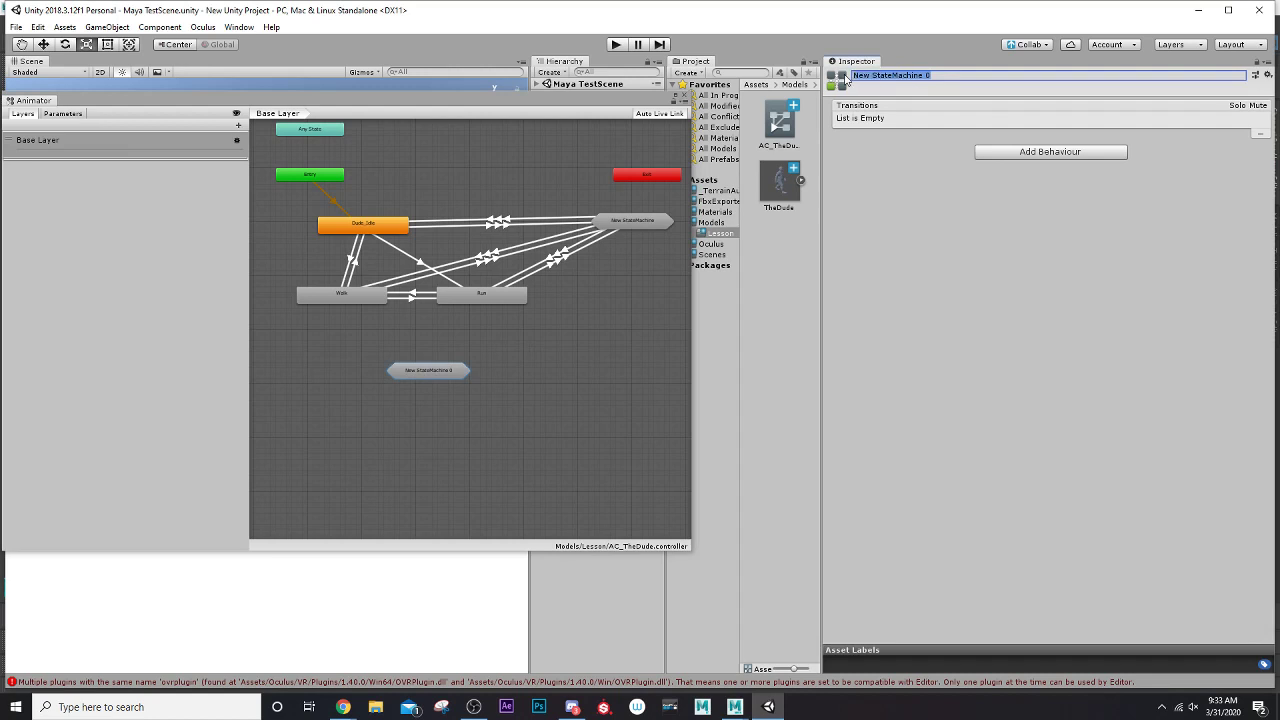
pyautogui.write('Damaged')
pyautogui.press('Return')
# Step: Rename the sub-state machine that holds Kick and punch as attack
pyautogui.click(621, 221)
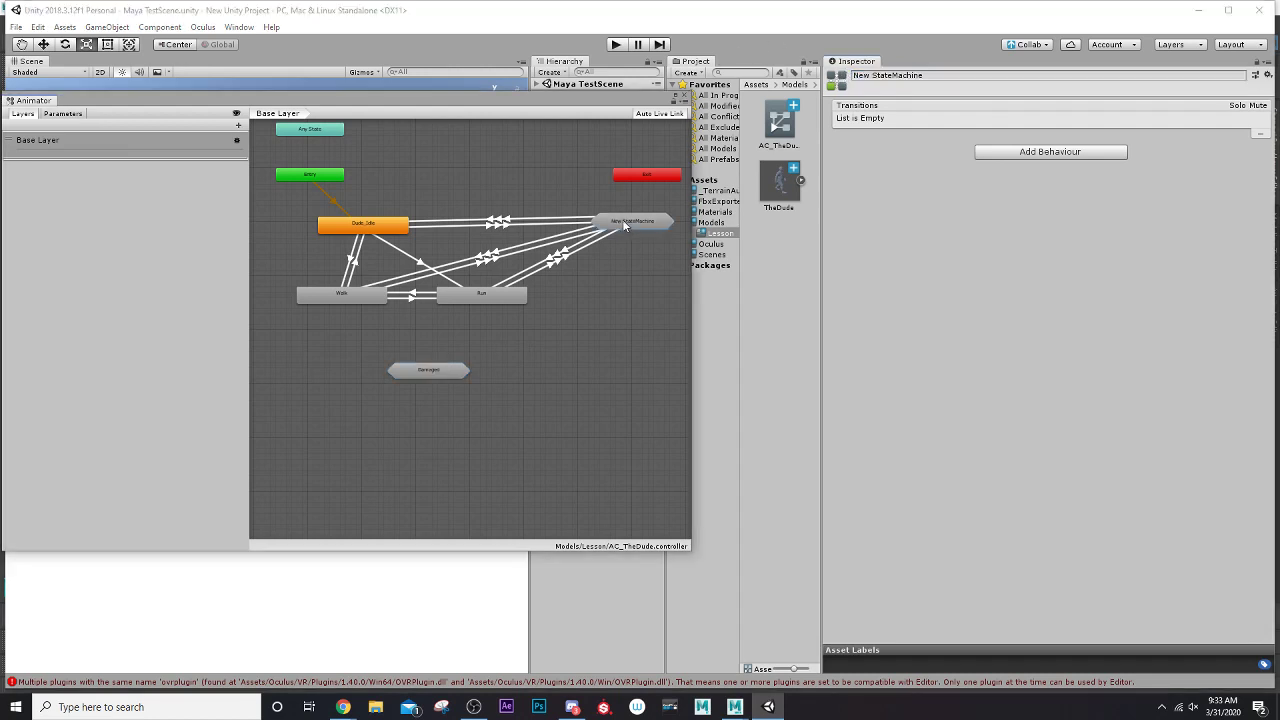
pyautogui.moveTo(934, 80); pyautogui.dragTo(840, 78)
pyautogui.write('at')
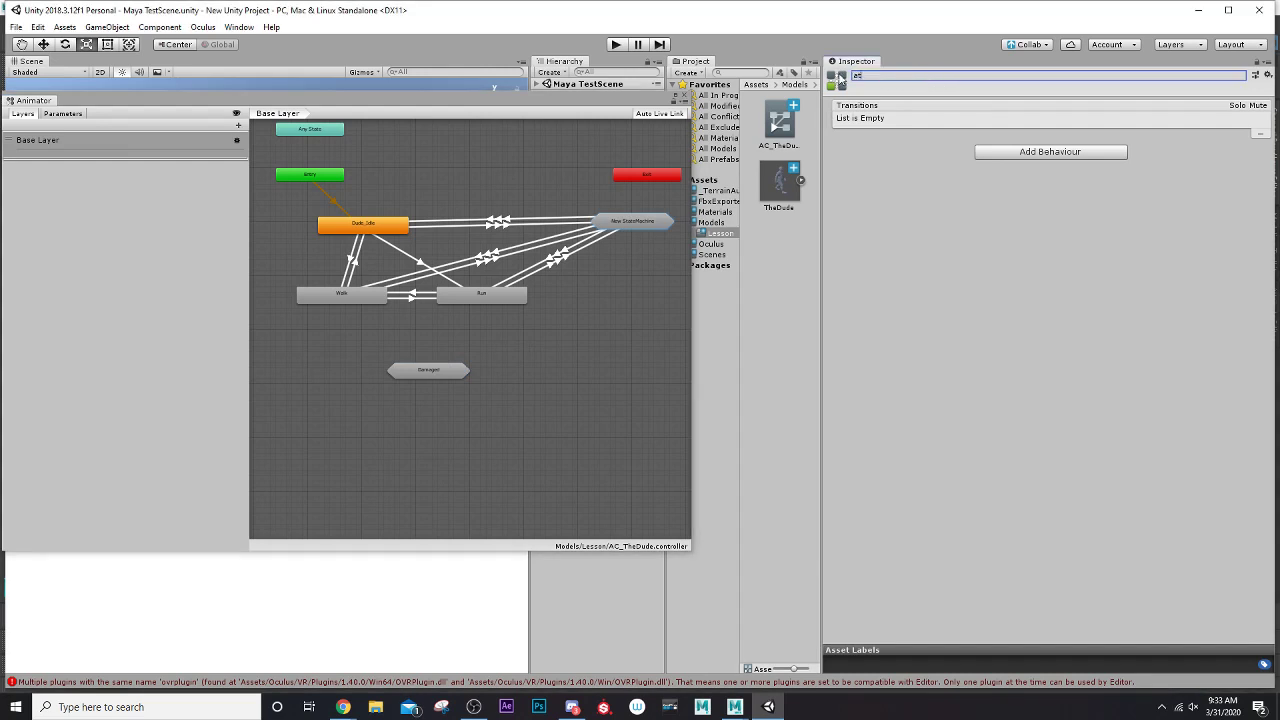
pyautogui.write('tack')
pyautogui.press('Return')
# Step: Create an empty state inside the Damaged sub-state machine and set its motion to Dude_Take_Damage
pyautogui.doubleClick(424, 371)
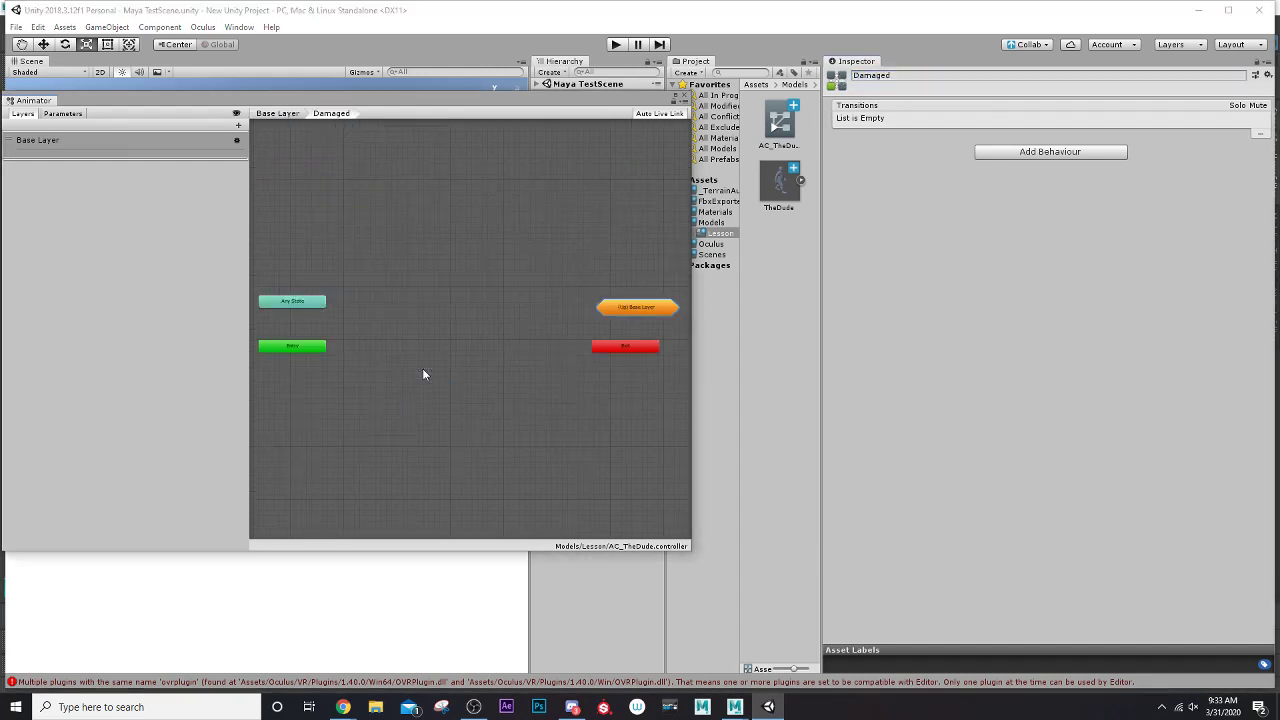
pyautogui.rightClick(433, 304)
pyautogui.moveTo(500, 312)
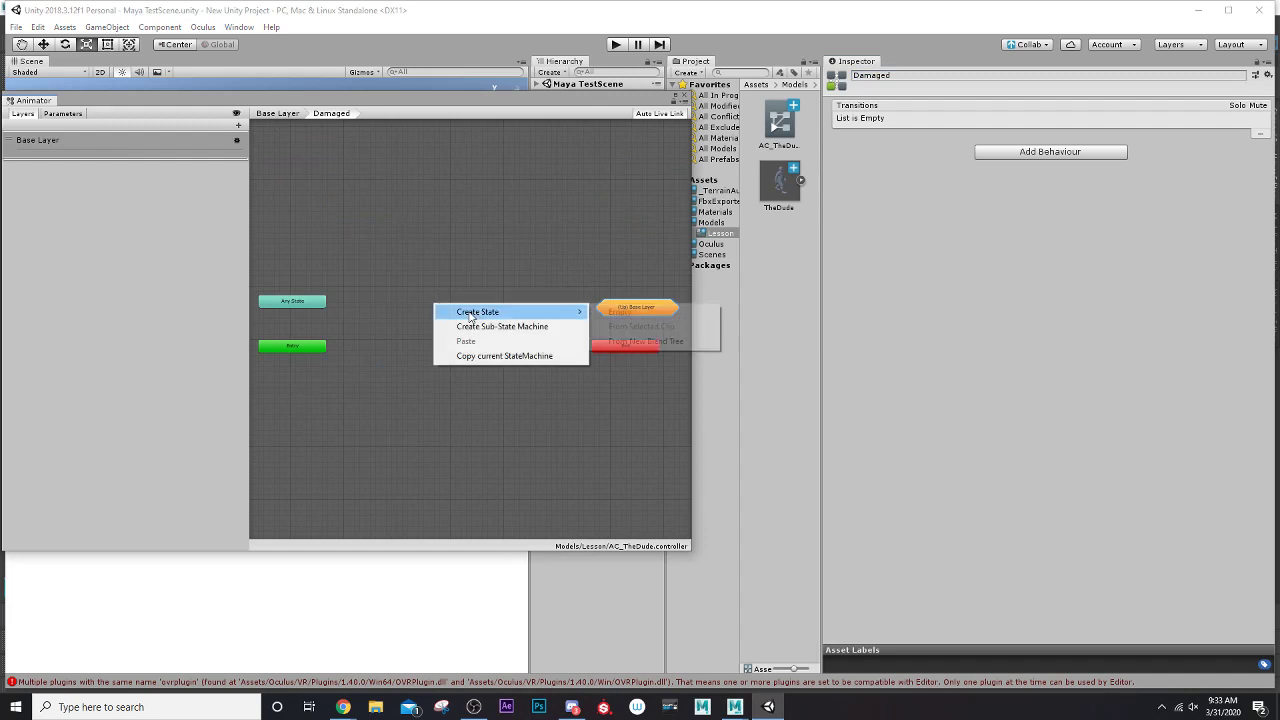
pyautogui.click(620, 313)
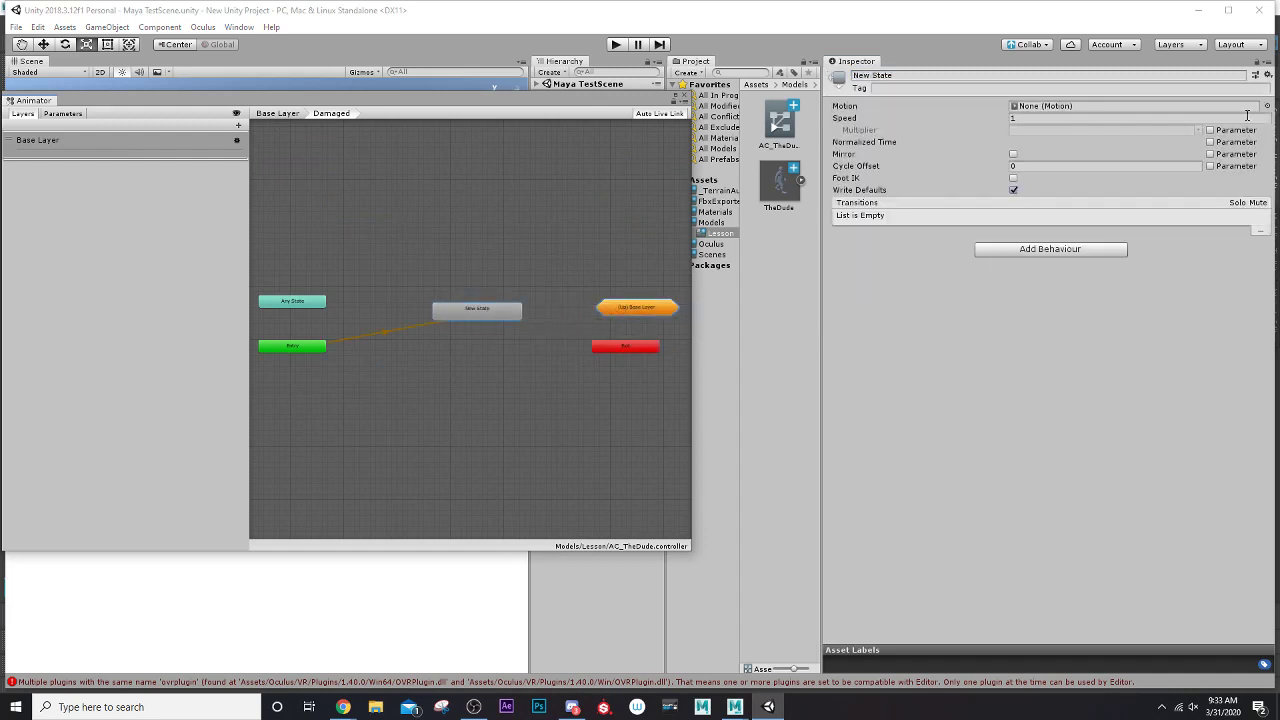
pyautogui.click(1267, 106)
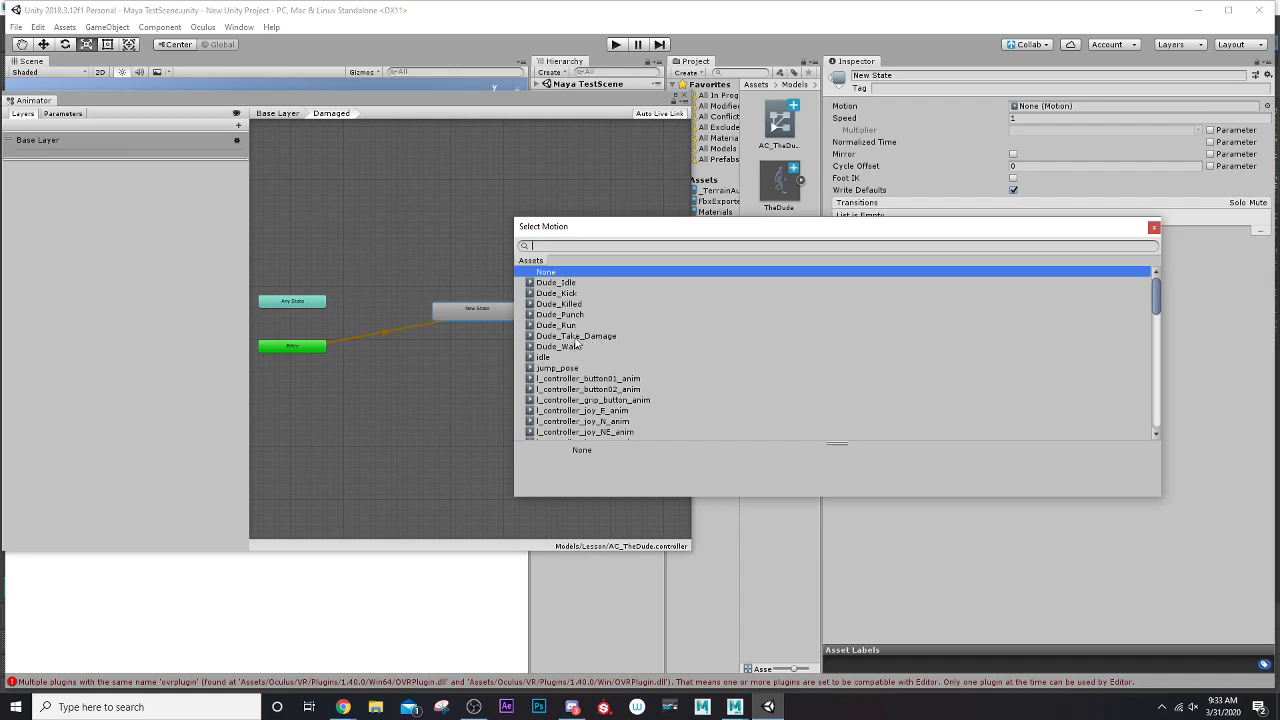
pyautogui.click(576, 338)
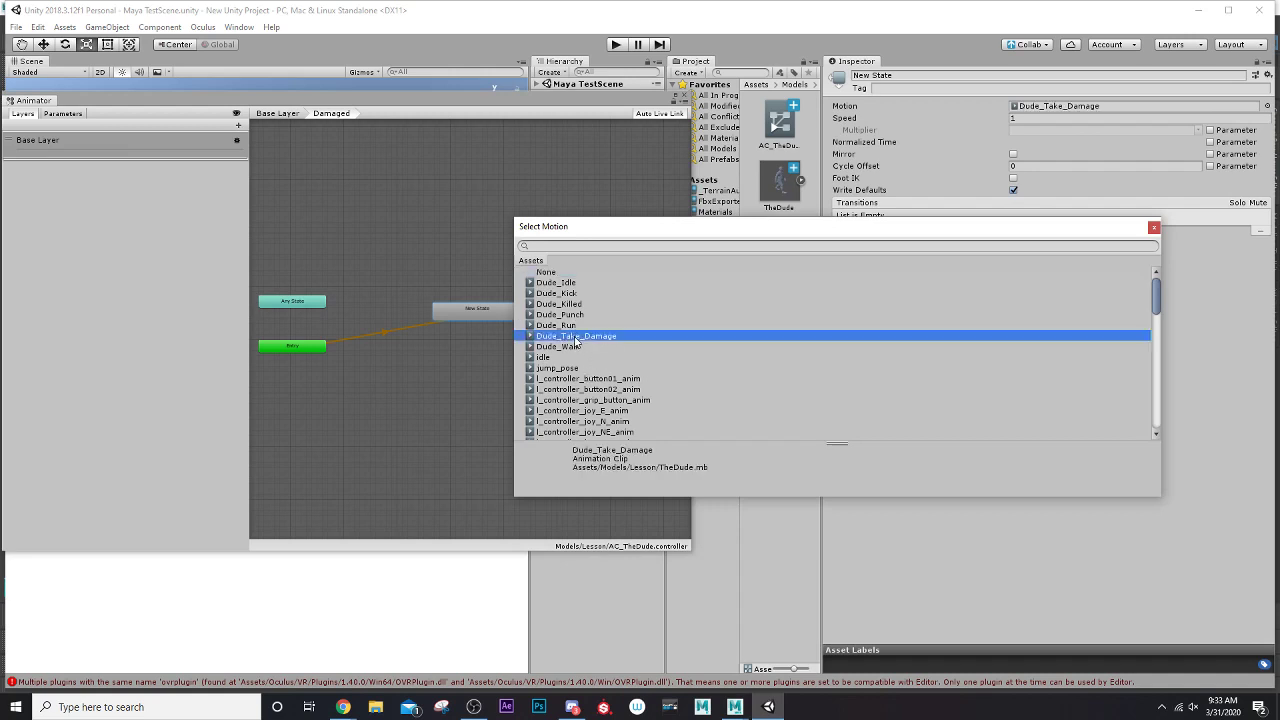
# Step: Rename the state that plays Dude_Take_Damage as damage
pyautogui.click(1155, 228)
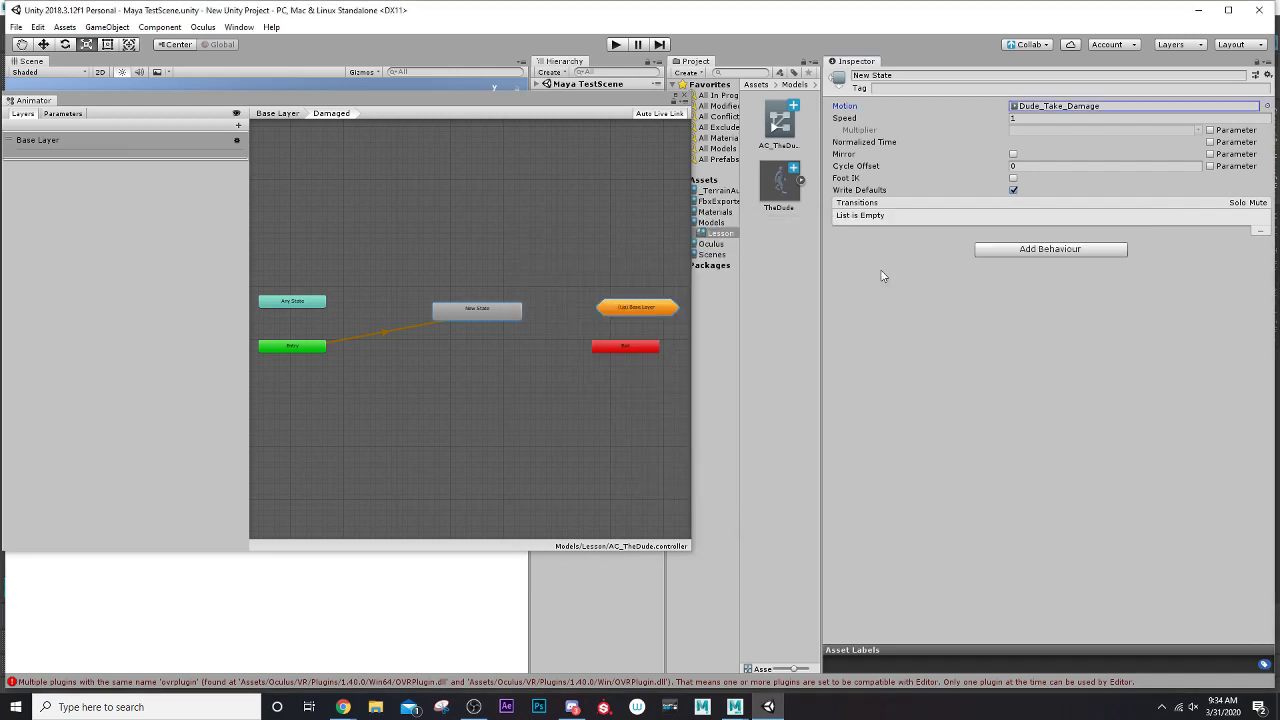
pyautogui.click(895, 77)
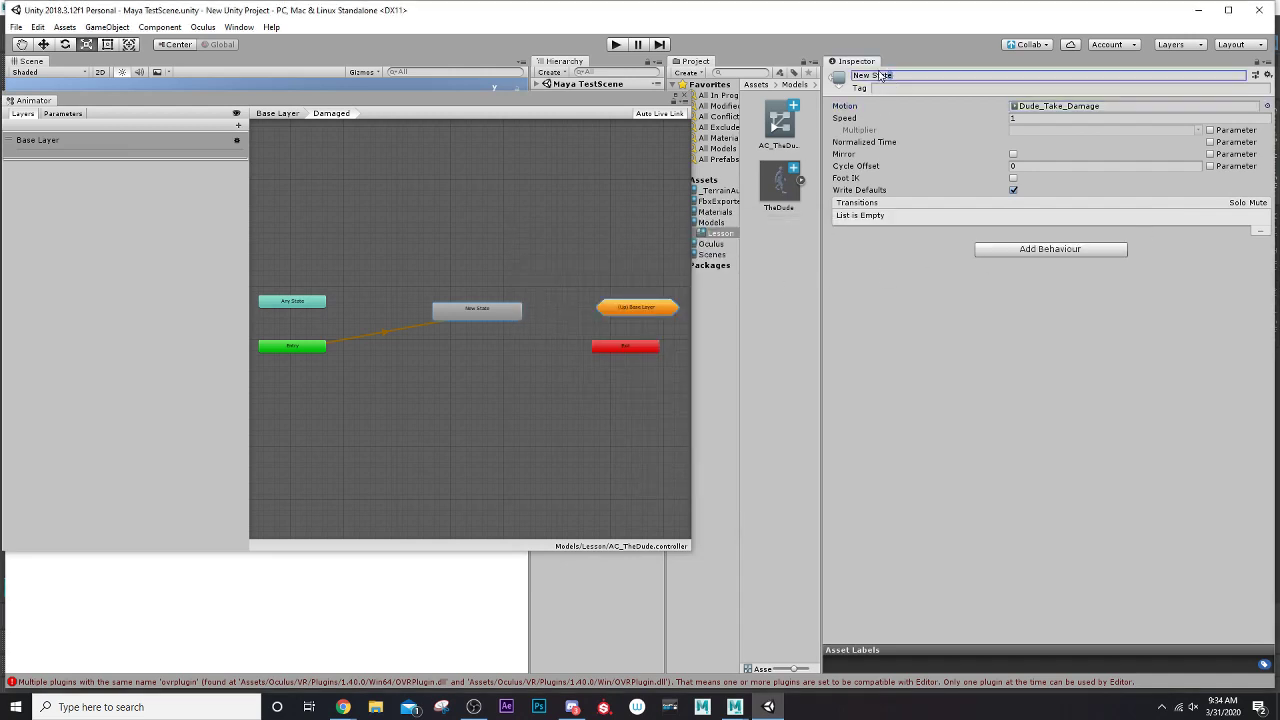
pyautogui.write('damage')
# Step: Create an empty state above the damage state and name it Dead
pyautogui.rightClick(446, 231)
pyautogui.moveTo(512, 242)
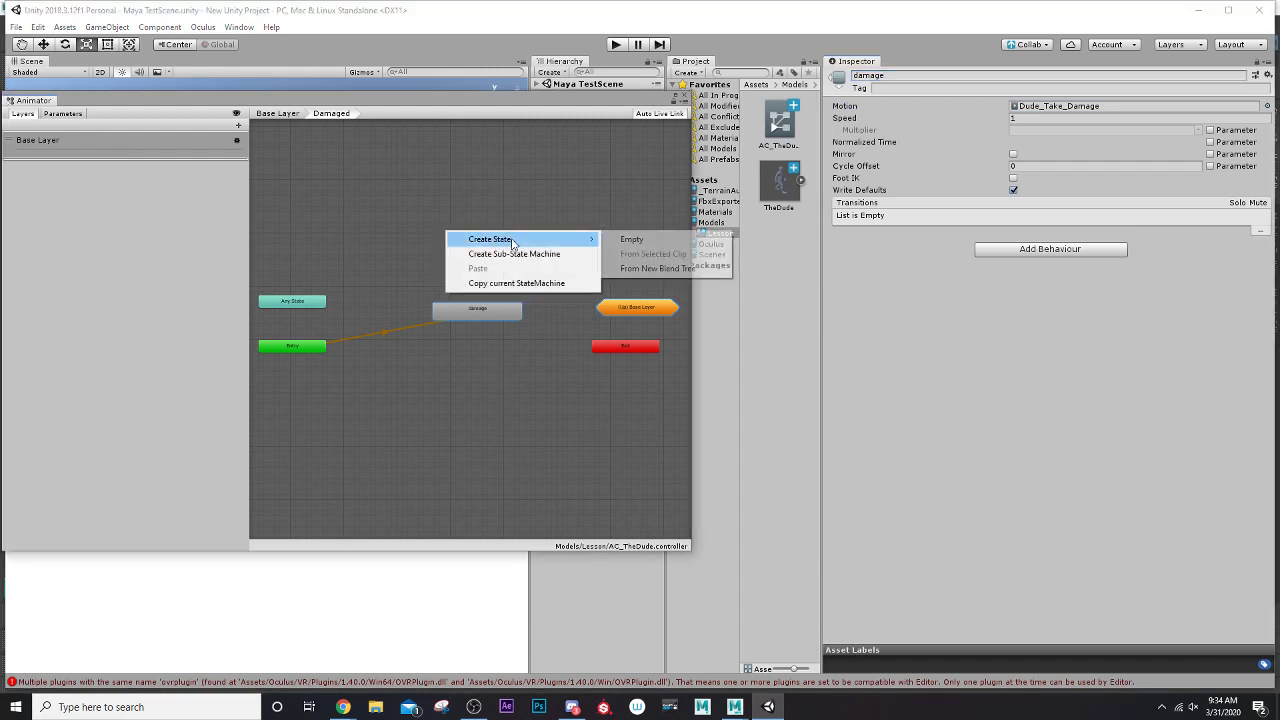
pyautogui.click(670, 239)
pyautogui.click(463, 237)
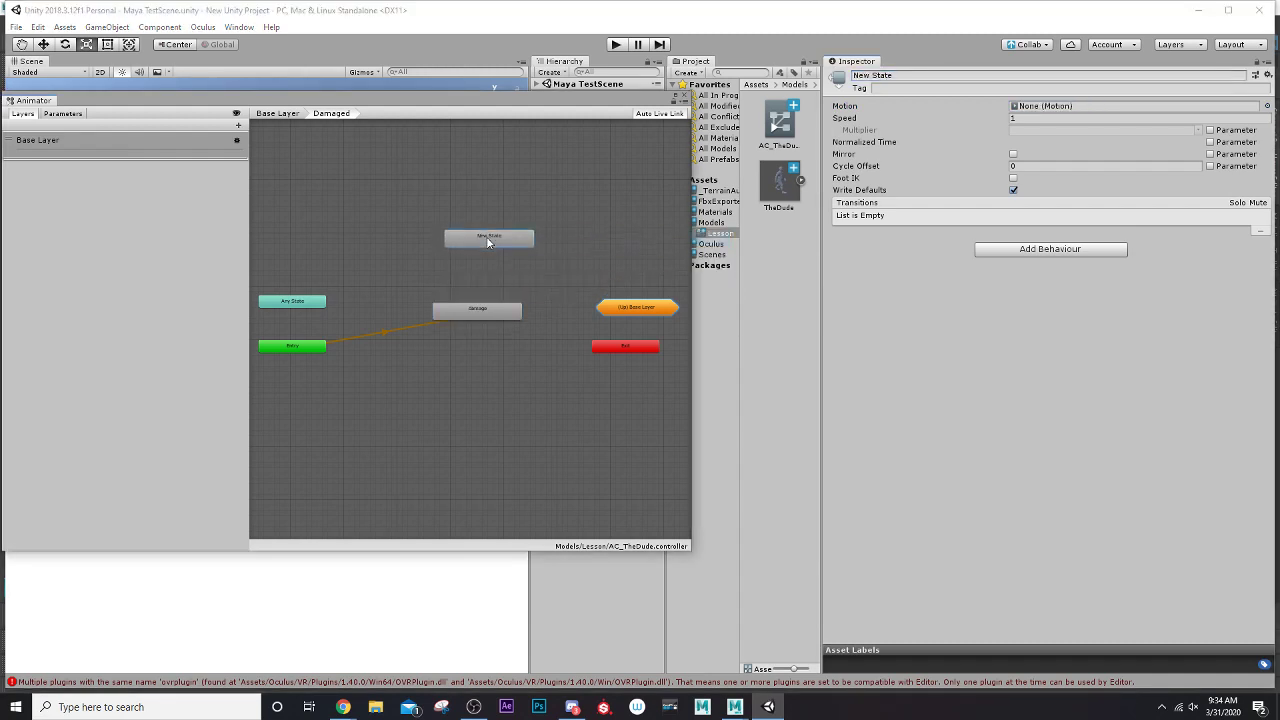
pyautogui.click(910, 75)
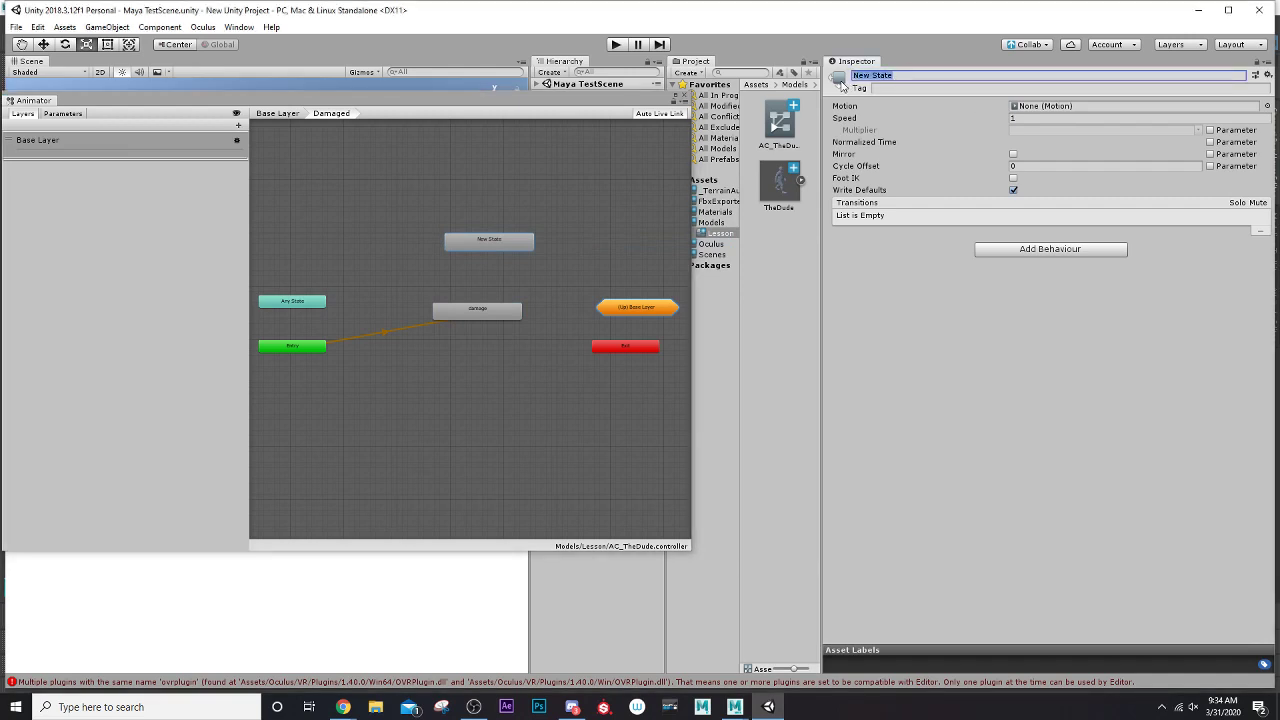
pyautogui.write('Dead')
# Step: Set the Dead state's motion to Dude_Killed
pyautogui.click(1267, 105)
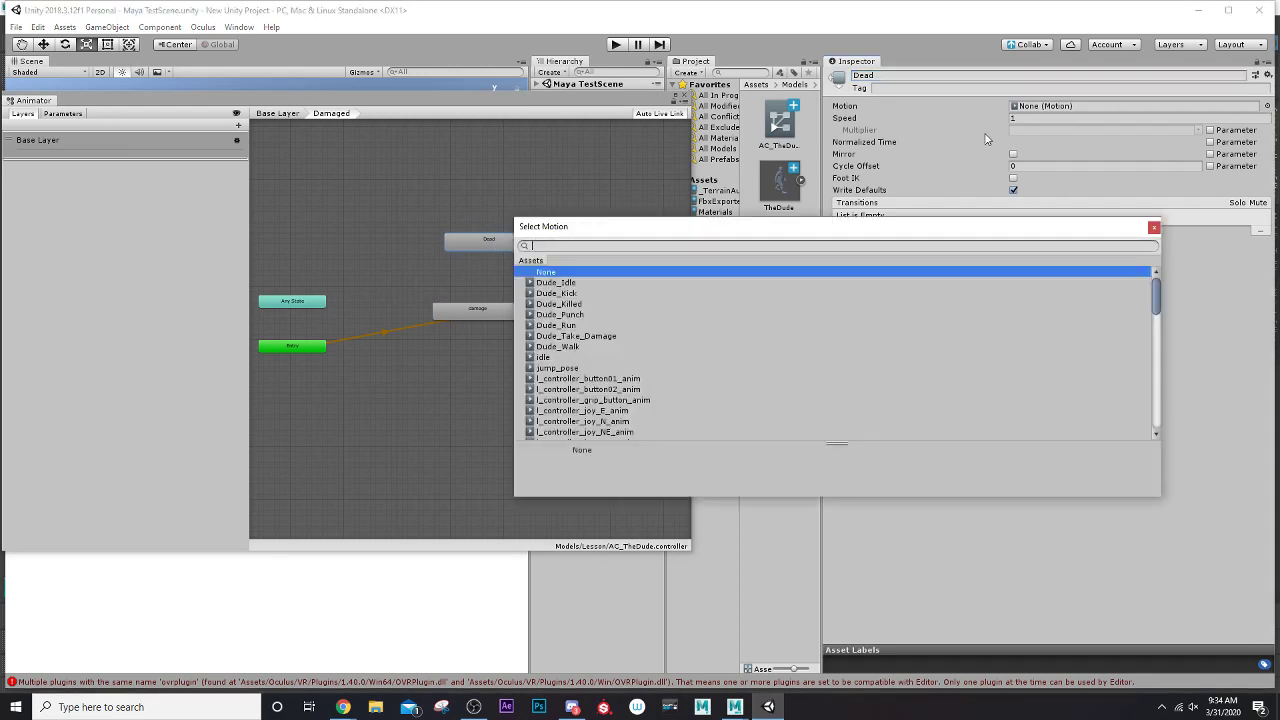
pyautogui.click(583, 304)
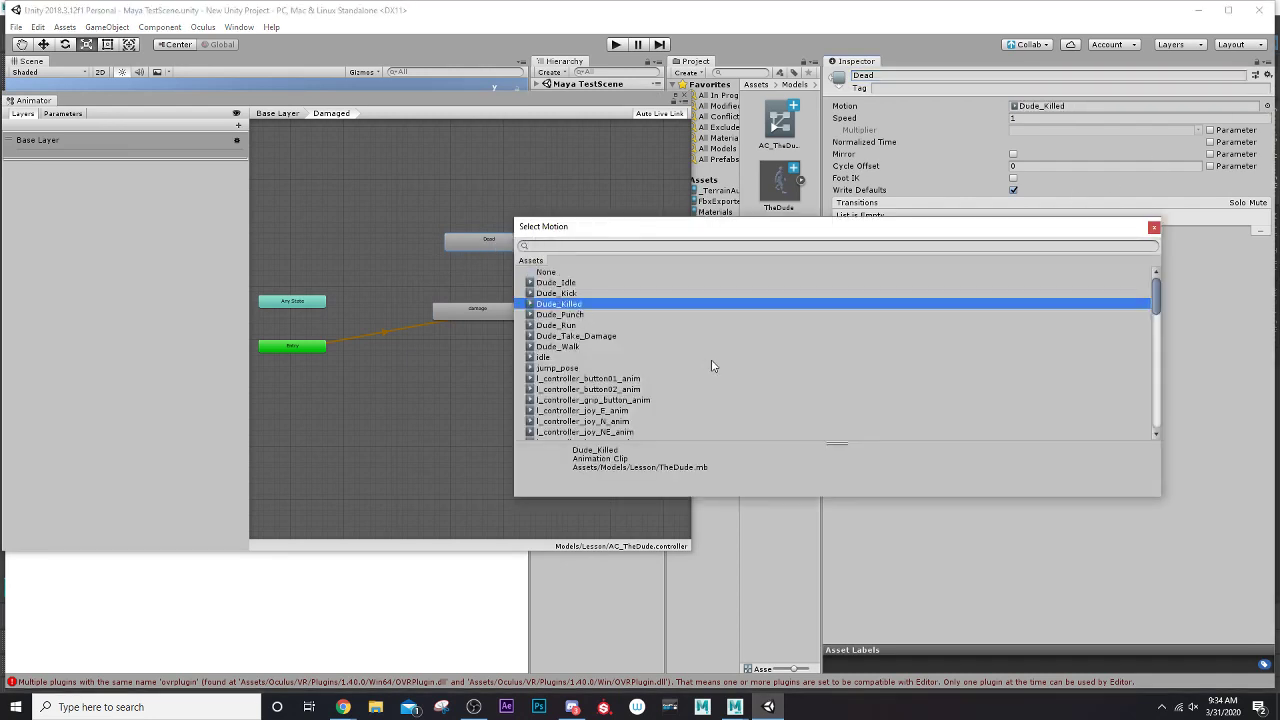
pyautogui.press('Return')
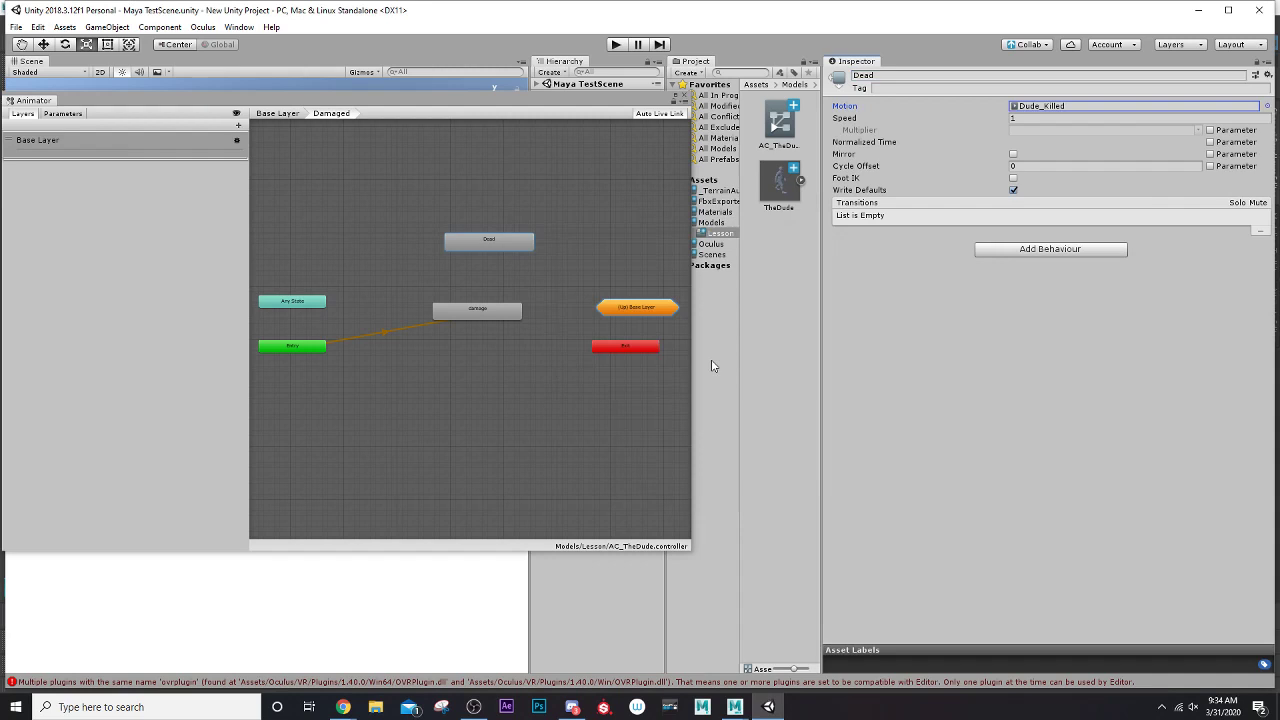
# Step: Make a transition from the damage state to the Dead state
pyautogui.rightClick(479, 311)
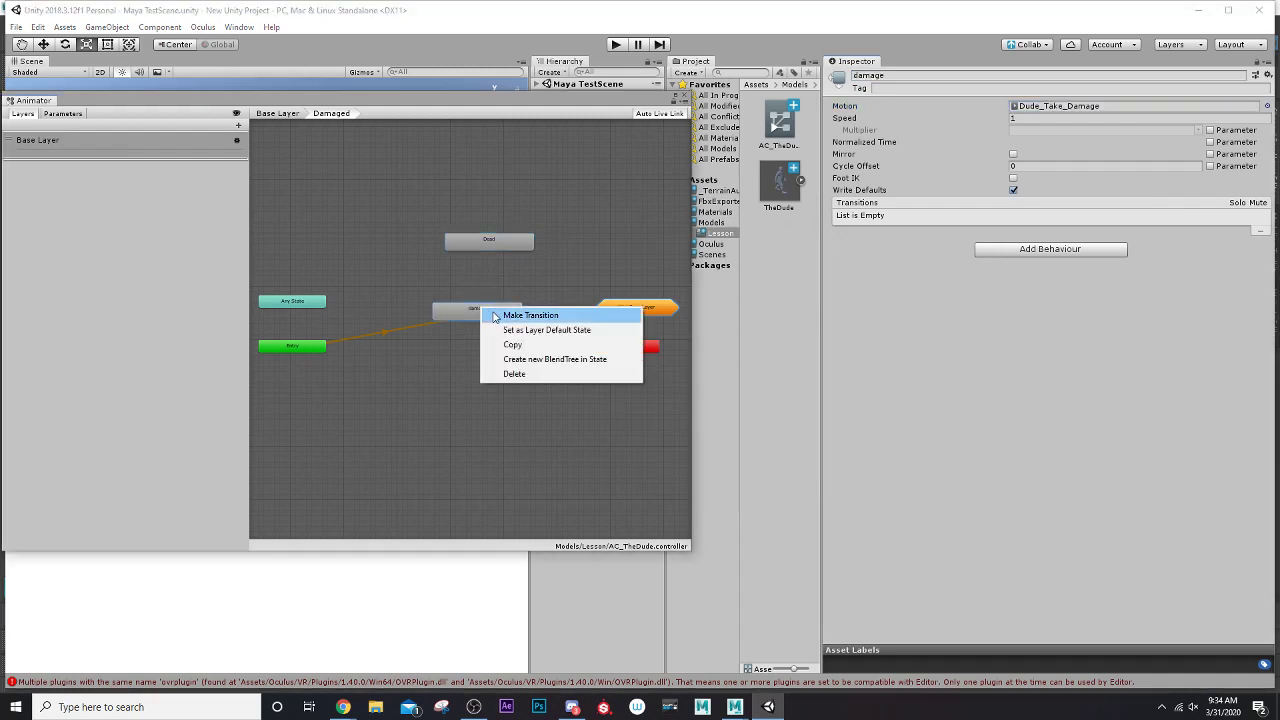
pyautogui.click(500, 311)
pyautogui.click(501, 241)
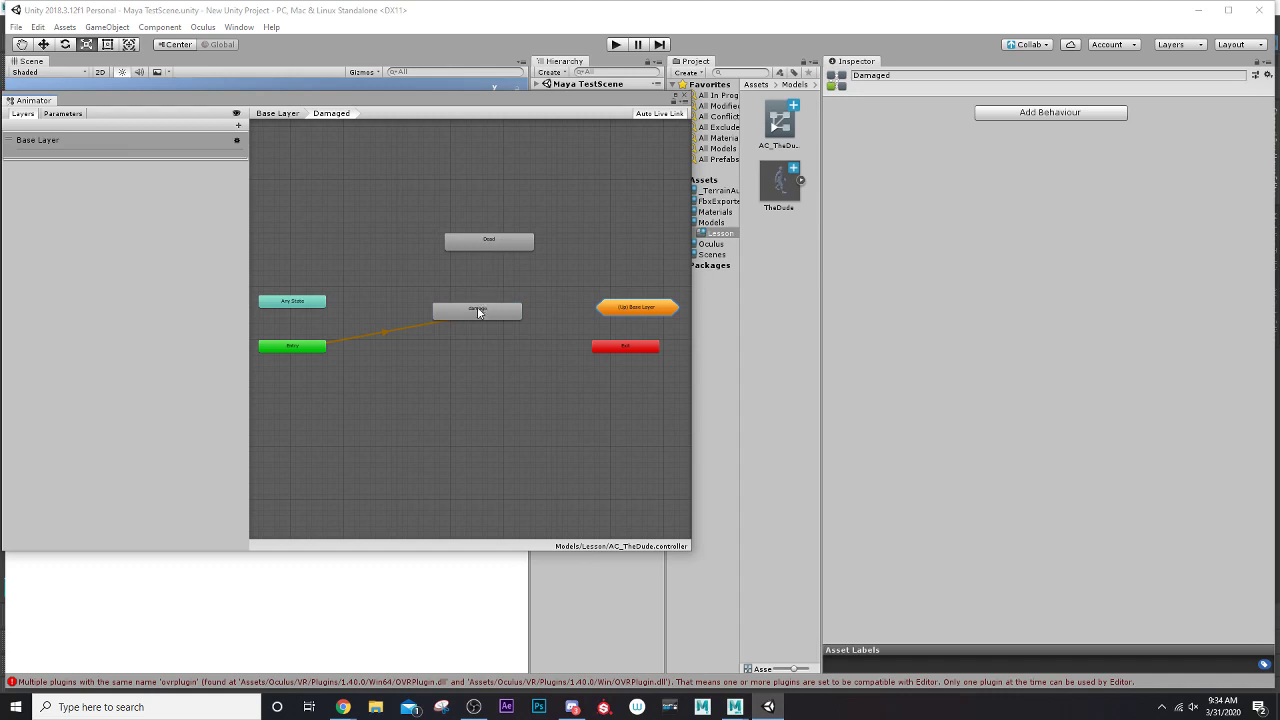
pyautogui.rightClick(480, 310)
pyautogui.click(500, 317)
pyautogui.click(496, 246)
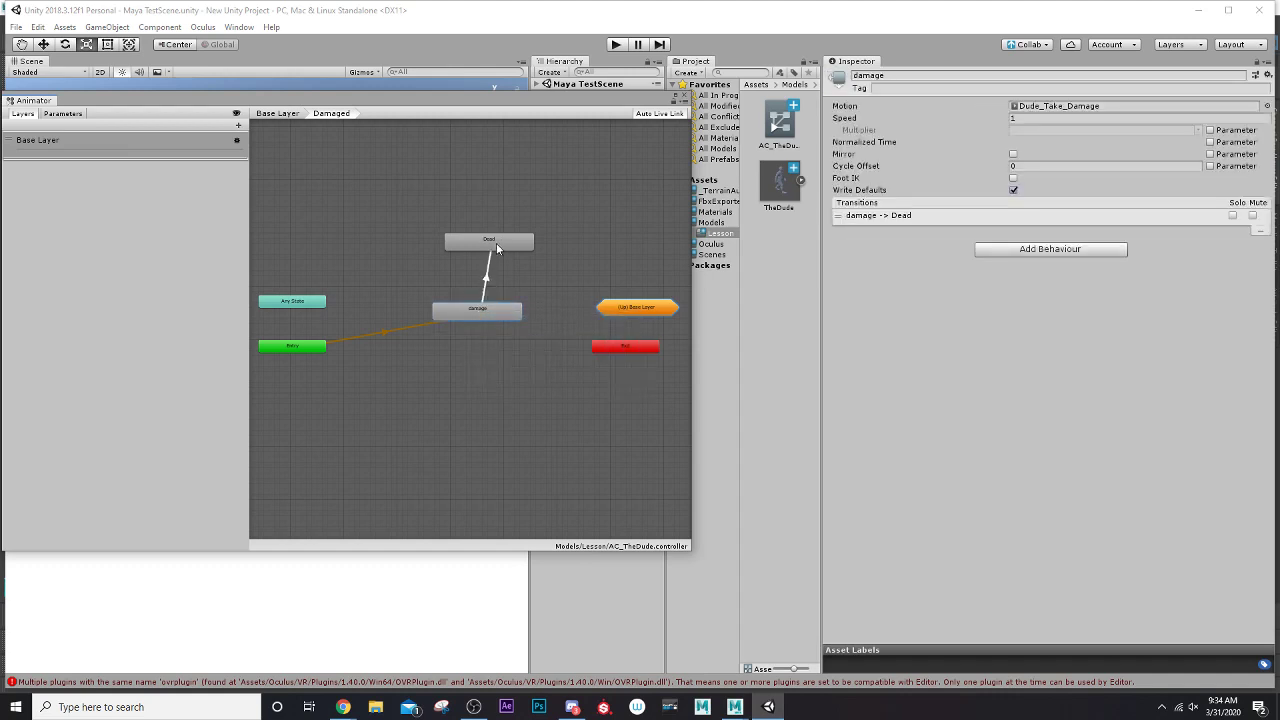
# Step: Make a transition from the damage state to the Dude_Idle state in the Base Layer
pyautogui.rightClick(486, 314)
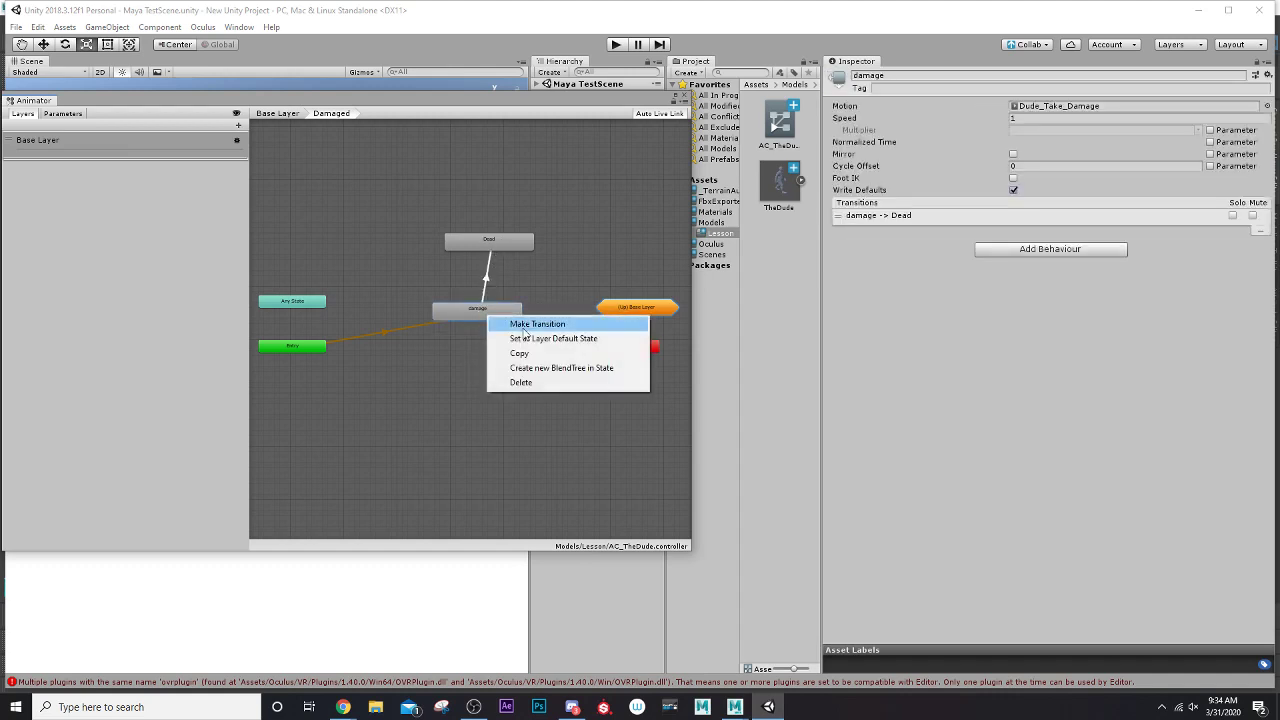
pyautogui.click(524, 330)
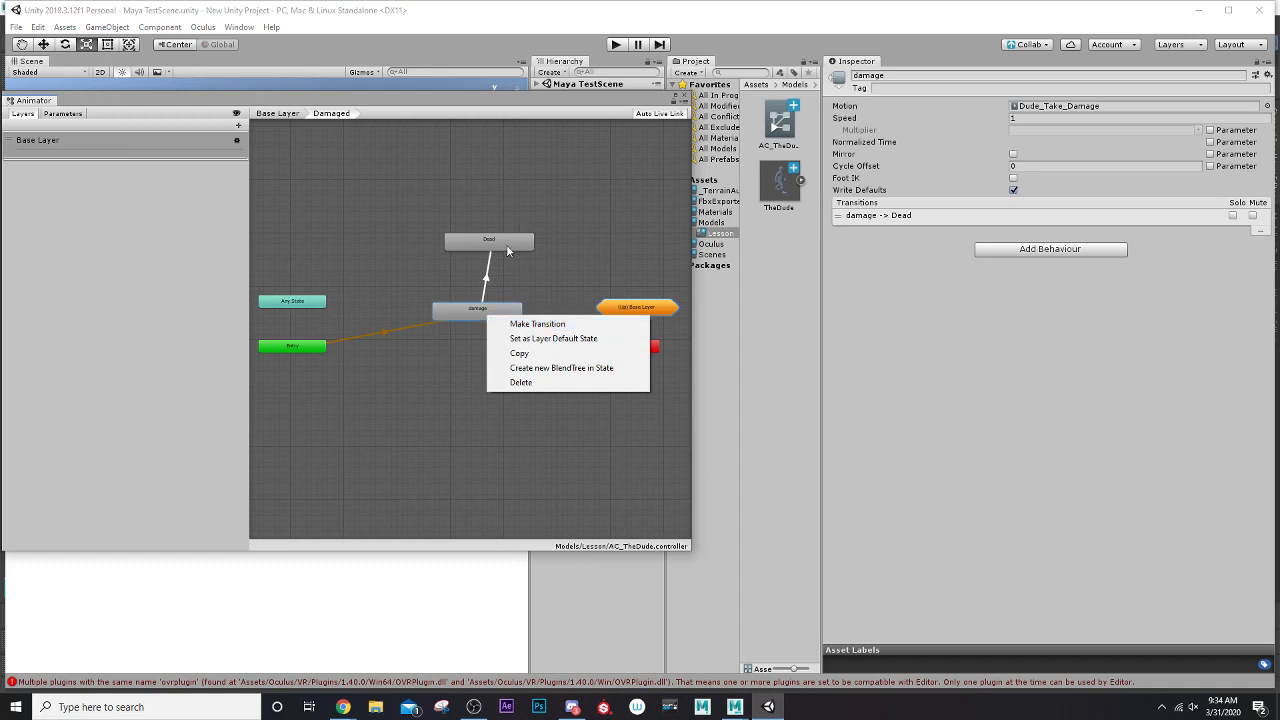
pyautogui.rightClick(484, 312)
pyautogui.click(515, 321)
pyautogui.click(620, 312)
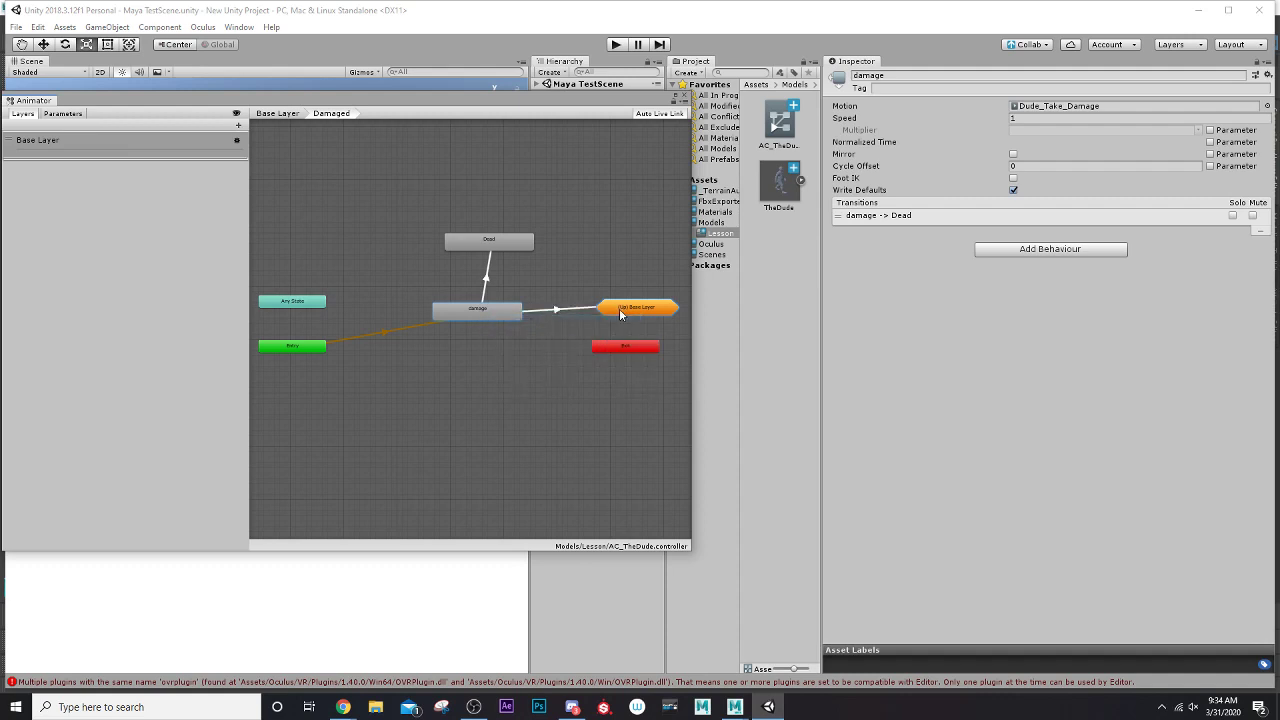
pyautogui.moveTo(654, 320)
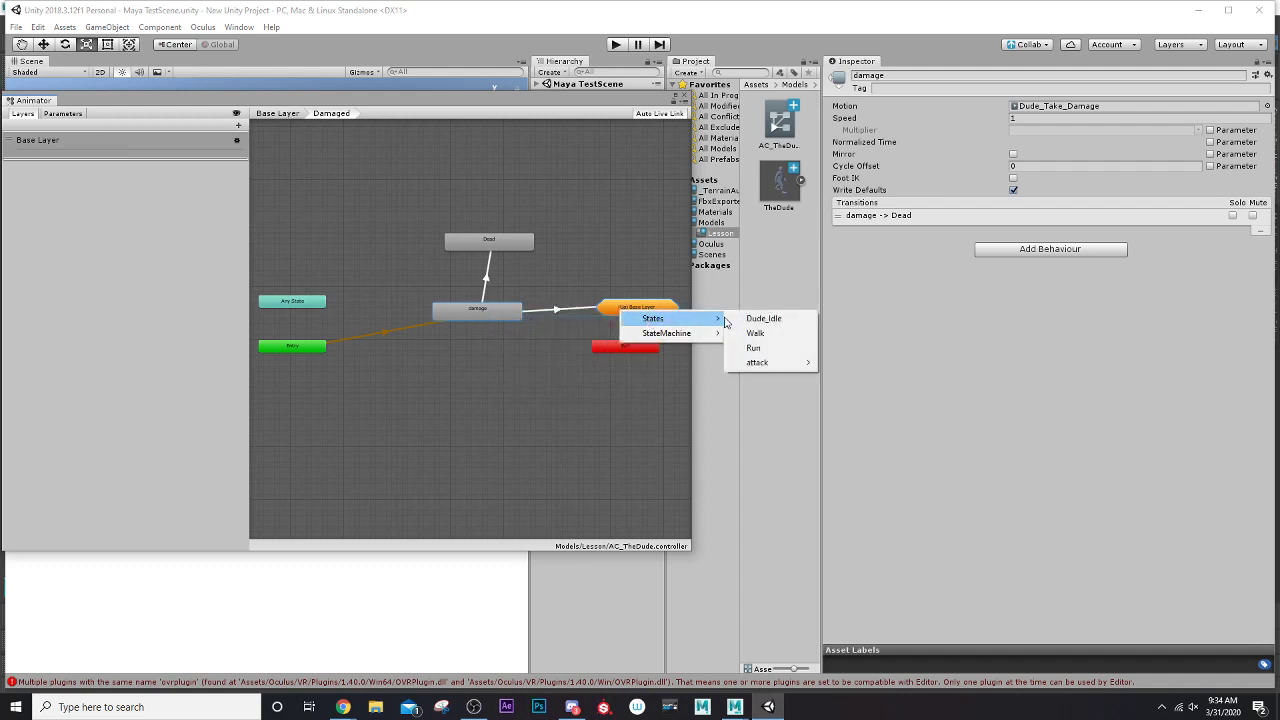
pyautogui.click(763, 318)
# Step: Make a transition from the damage state to the Walk state in the Base Layer
pyautogui.rightClick(489, 316)
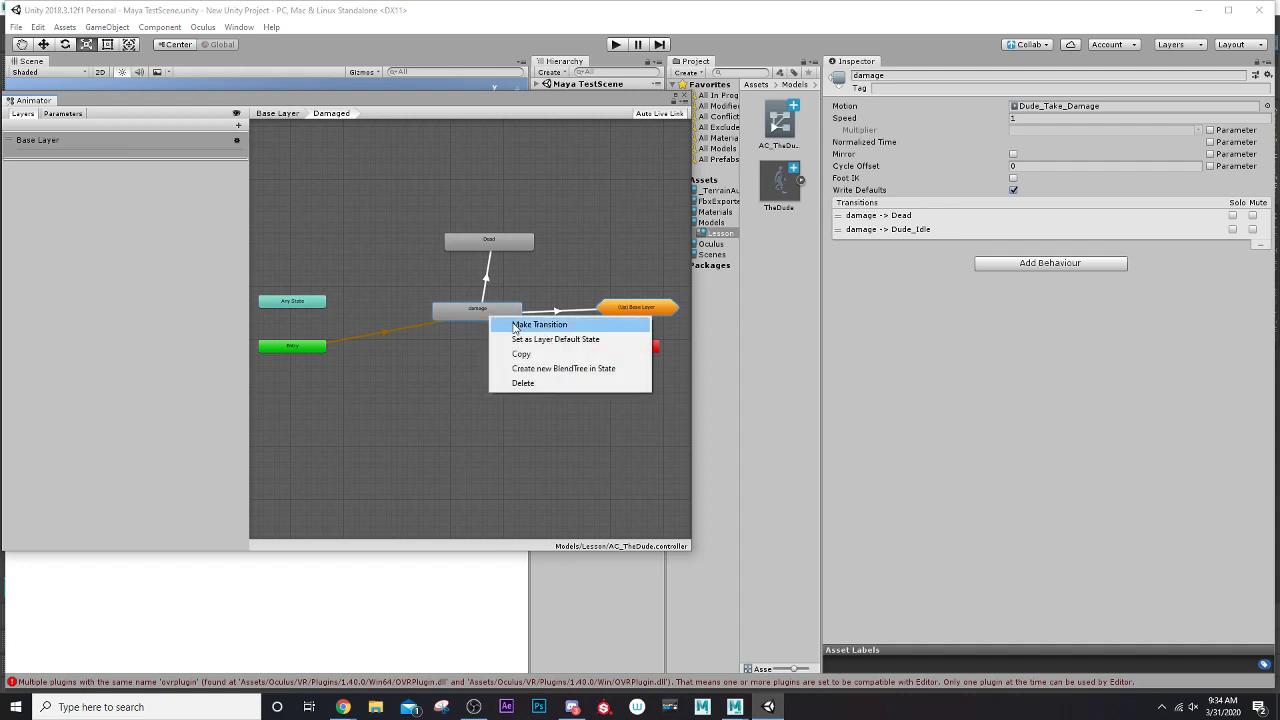
pyautogui.click(515, 325)
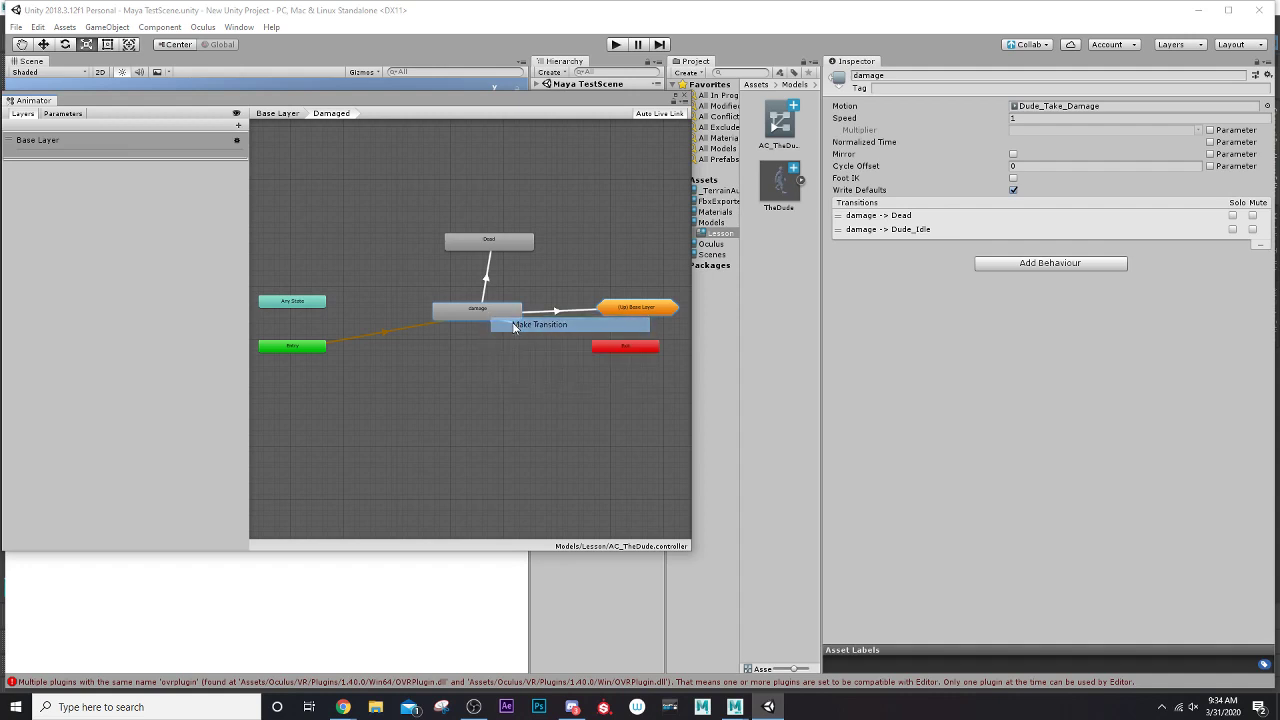
pyautogui.click(622, 308)
pyautogui.moveTo(651, 314)
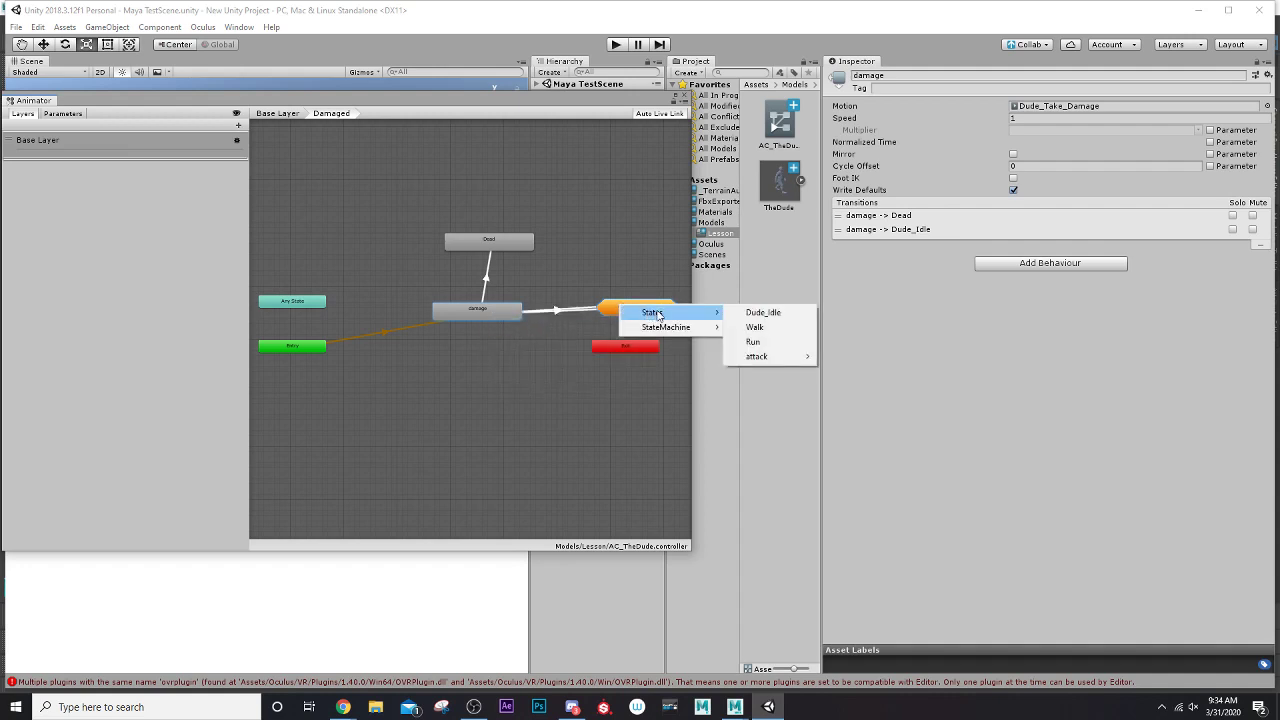
pyautogui.click(760, 330)
# Step: Make a transition from the damage state to the Run state in the Base Layer
pyautogui.rightClick(497, 313)
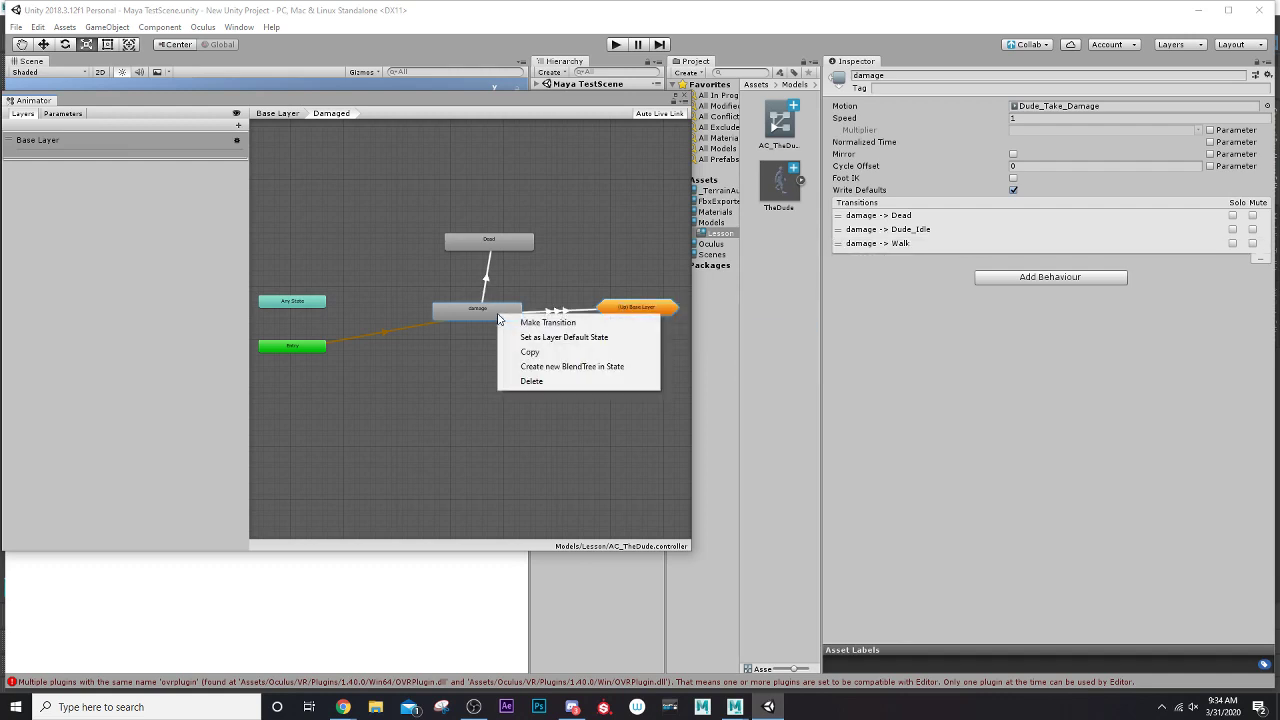
pyautogui.click(520, 325)
pyautogui.click(644, 314)
pyautogui.moveTo(675, 318)
pyautogui.click(787, 348)
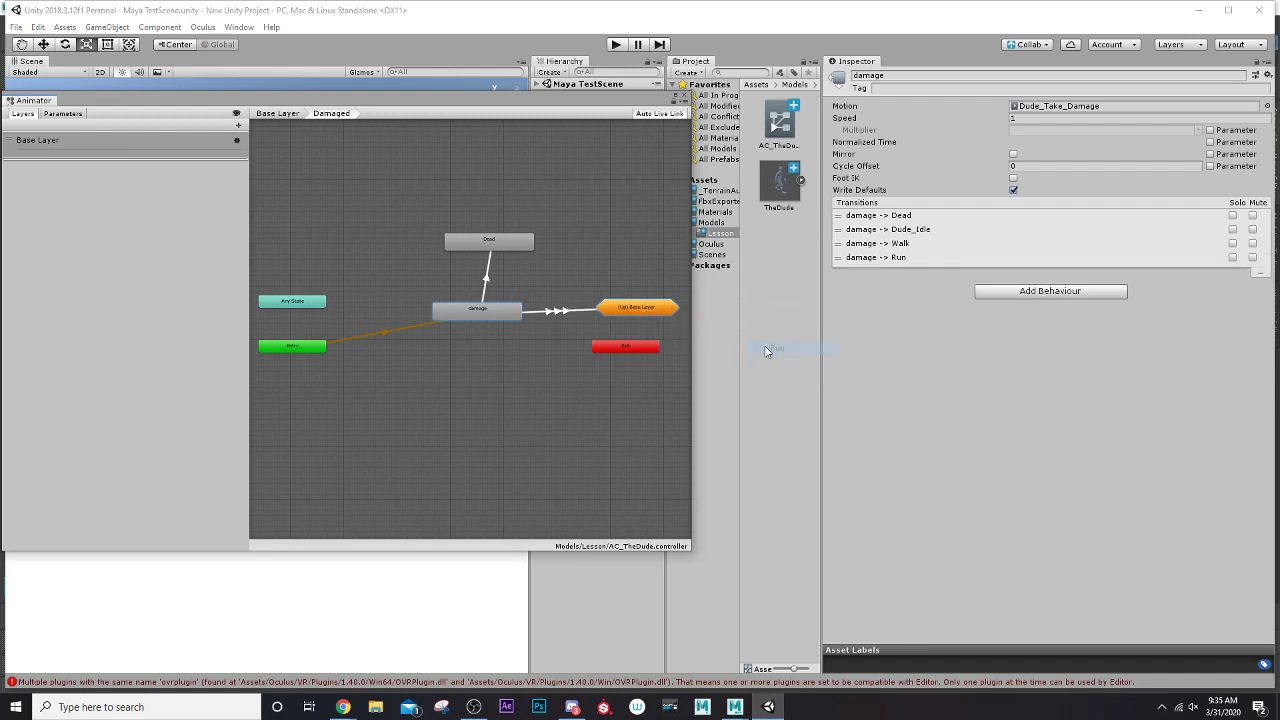
# Step: Leave the Damaged sub-state machine and return to the Base Layer
pyautogui.click(618, 308)
pyautogui.rightClick(618, 308)
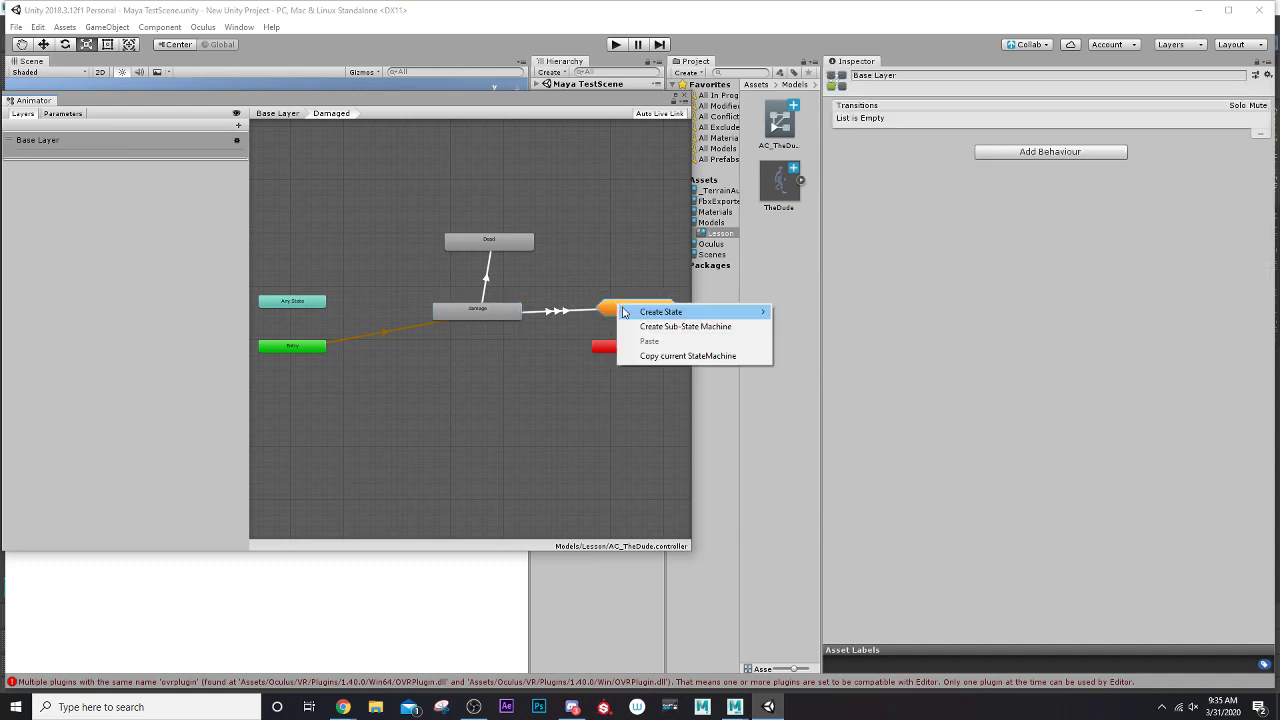
pyautogui.moveTo(628, 312)
pyautogui.click(559, 352)
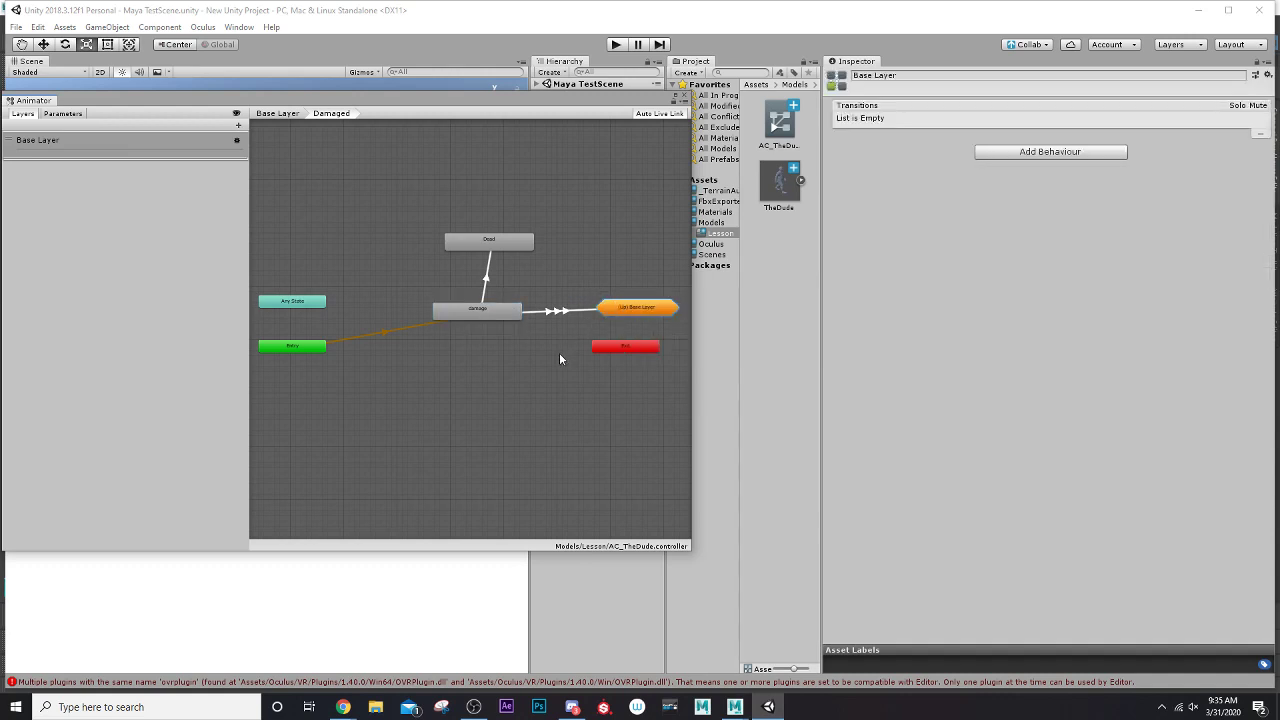
pyautogui.doubleClick(635, 308)
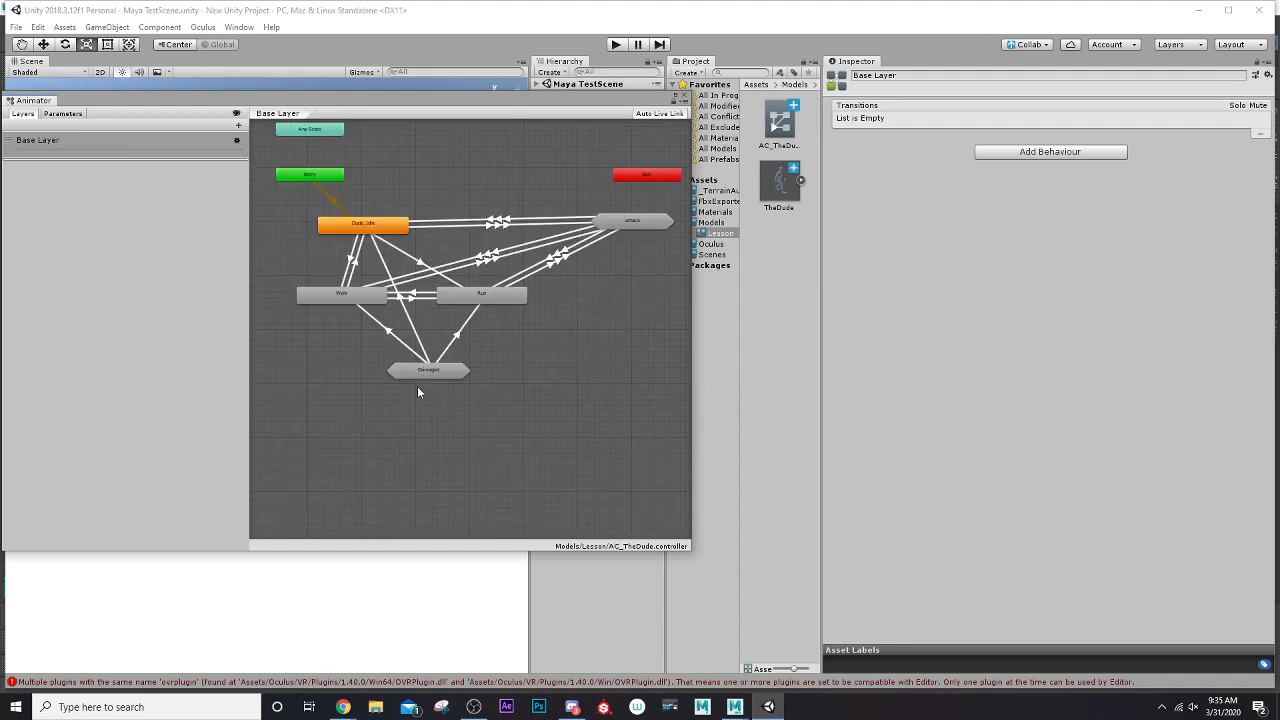
# Step: Make a transition from Walk to the damage state inside the Damaged sub-state machine
pyautogui.click(356, 293)
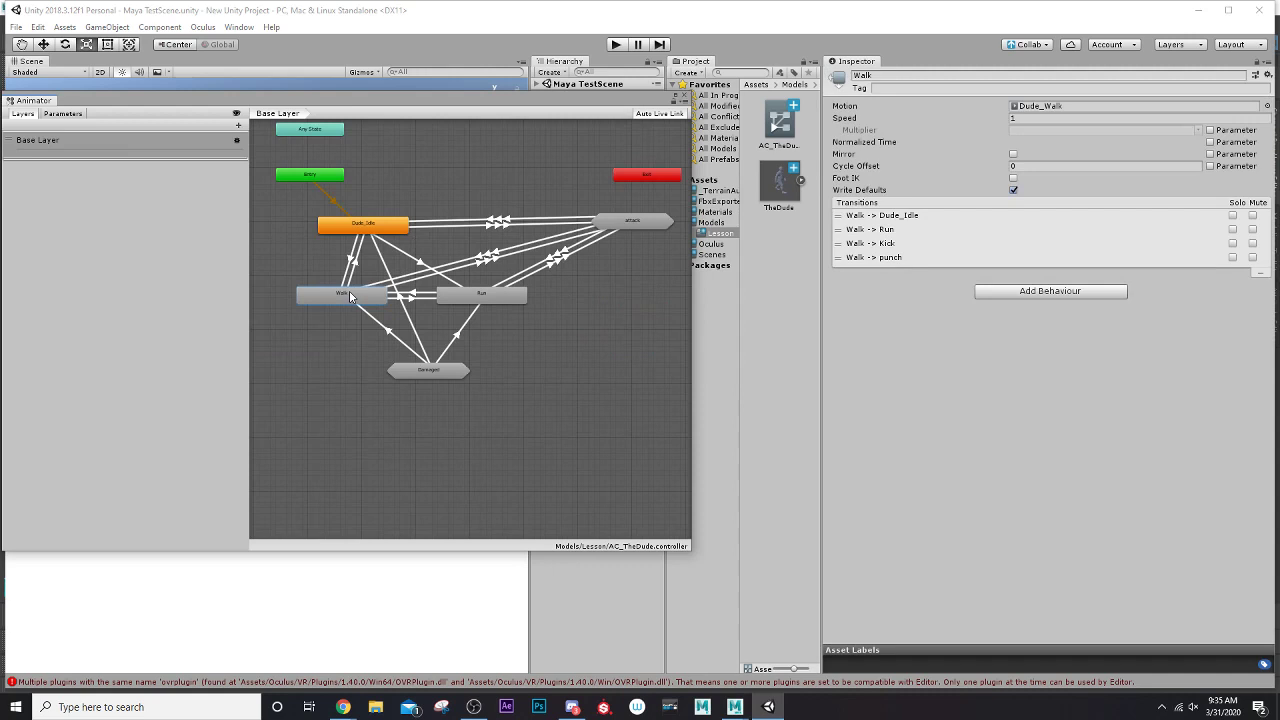
pyautogui.rightClick(350, 296)
pyautogui.click(398, 300)
pyautogui.click(436, 374)
pyautogui.click(436, 375)
pyautogui.moveTo(472, 384)
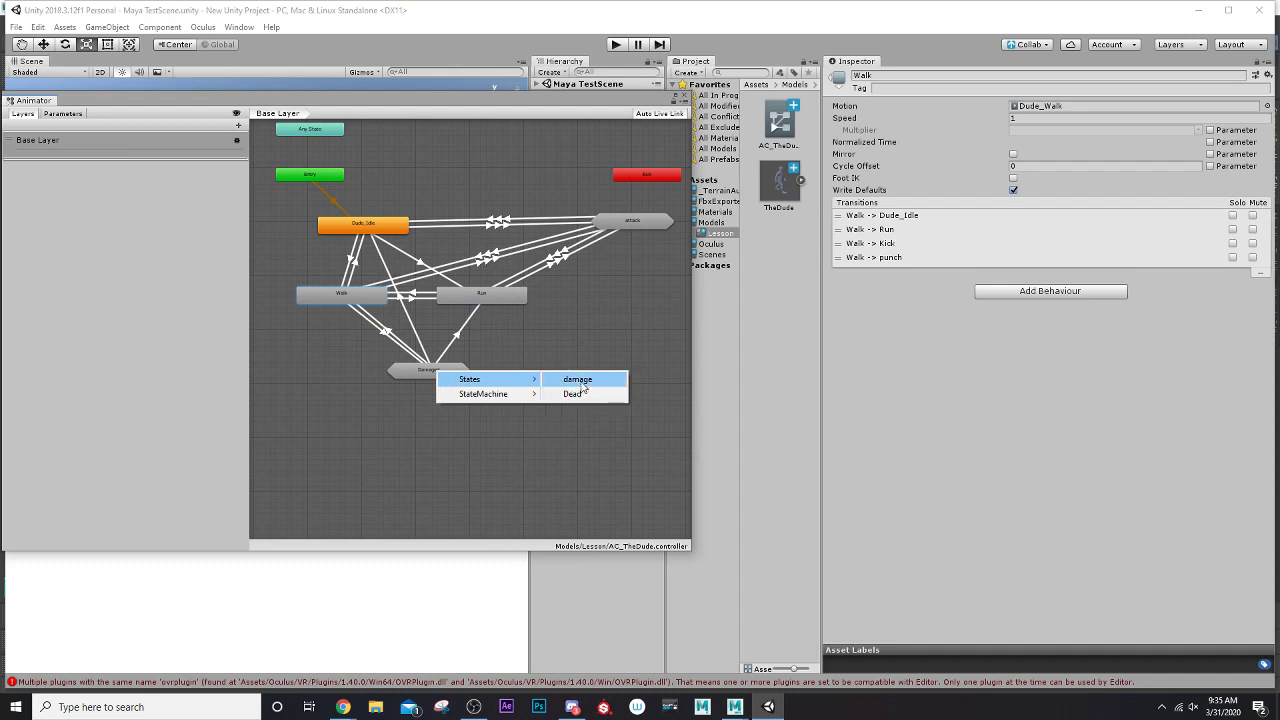
pyautogui.click(584, 385)
# Step: Make a transition from Walk to the Dead state inside the Damaged sub-state machine
pyautogui.rightClick(343, 298)
pyautogui.click(363, 306)
pyautogui.click(423, 375)
pyautogui.moveTo(465, 386)
pyautogui.click(566, 398)
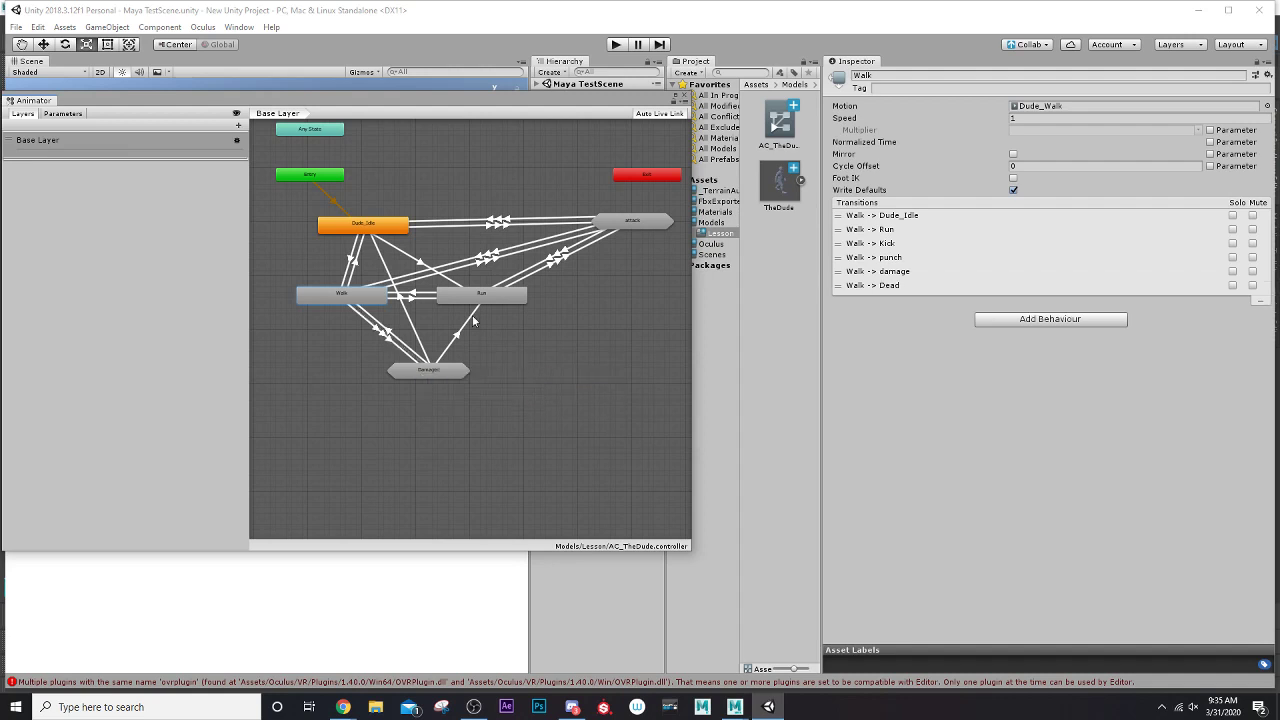
# Step: Make a transition from Run to the damage state inside the Damaged sub-state machine
pyautogui.rightClick(485, 298)
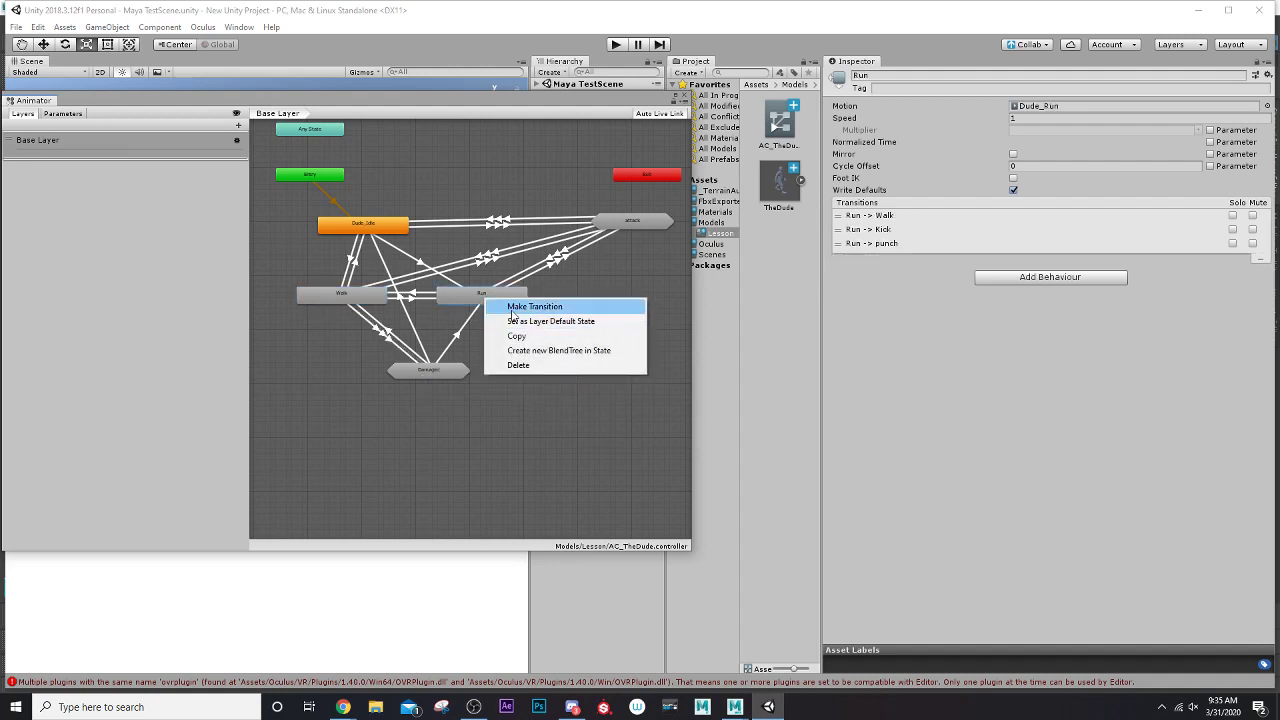
pyautogui.click(532, 306)
pyautogui.click(430, 372)
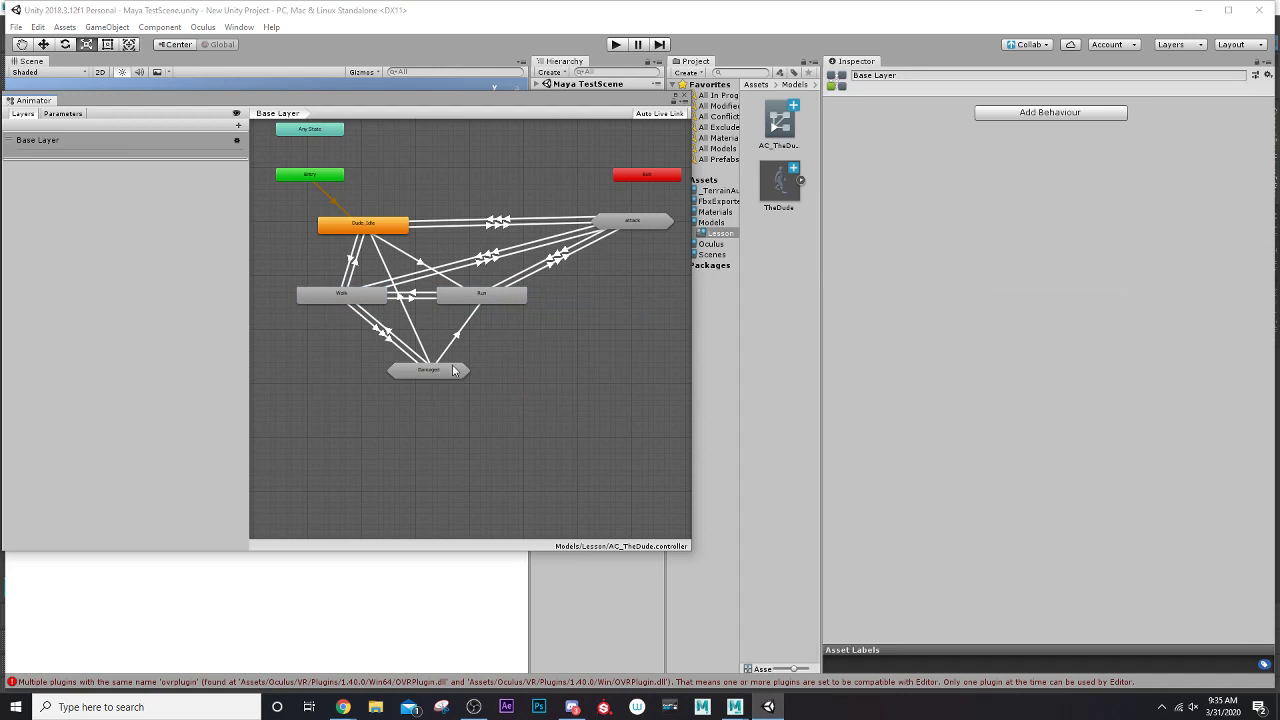
pyautogui.rightClick(486, 294)
pyautogui.click(515, 300)
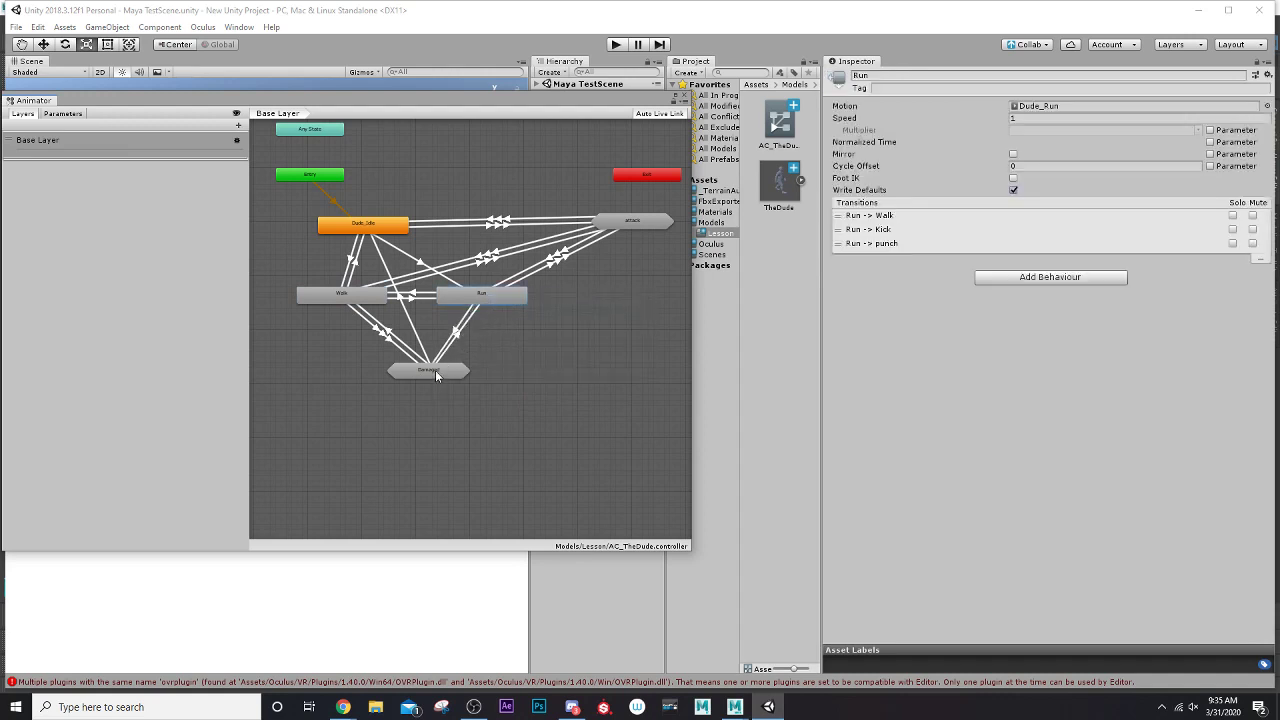
pyautogui.click(437, 375)
pyautogui.moveTo(470, 382)
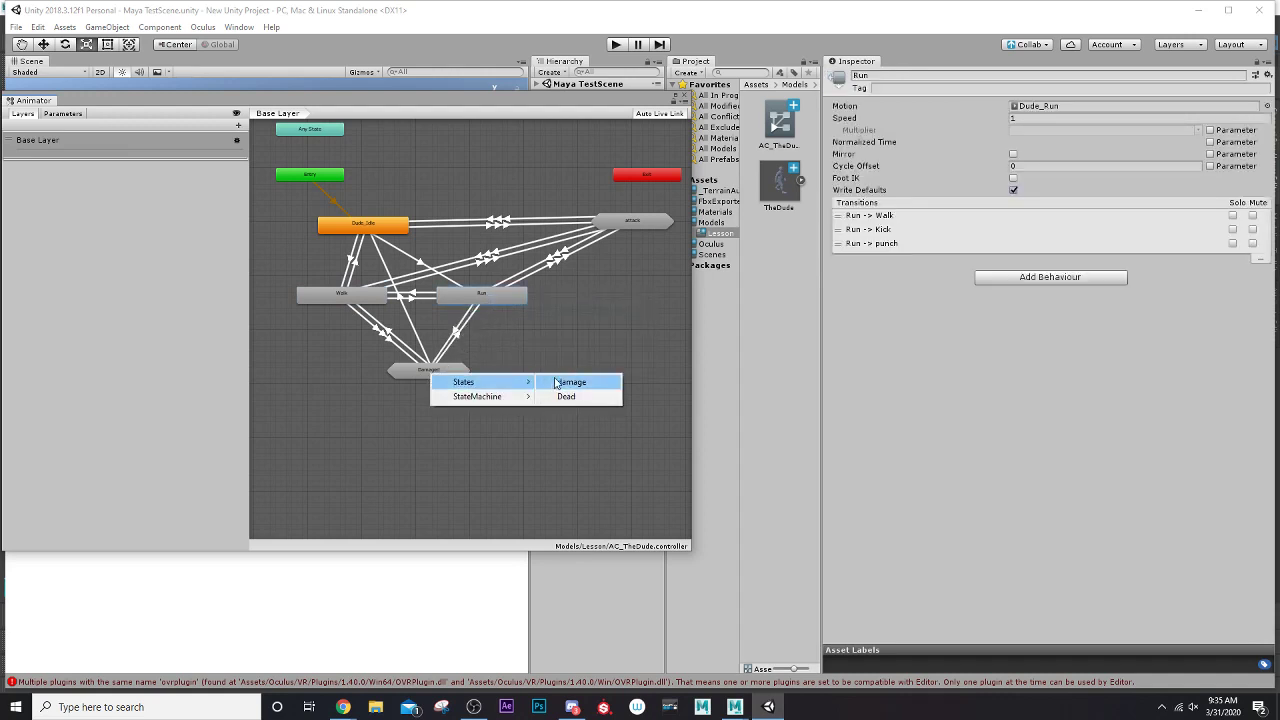
pyautogui.click(556, 383)
# Step: Make a transition from Run to the Dead state inside the Damaged sub-state machine
pyautogui.rightClick(470, 294)
pyautogui.click(482, 300)
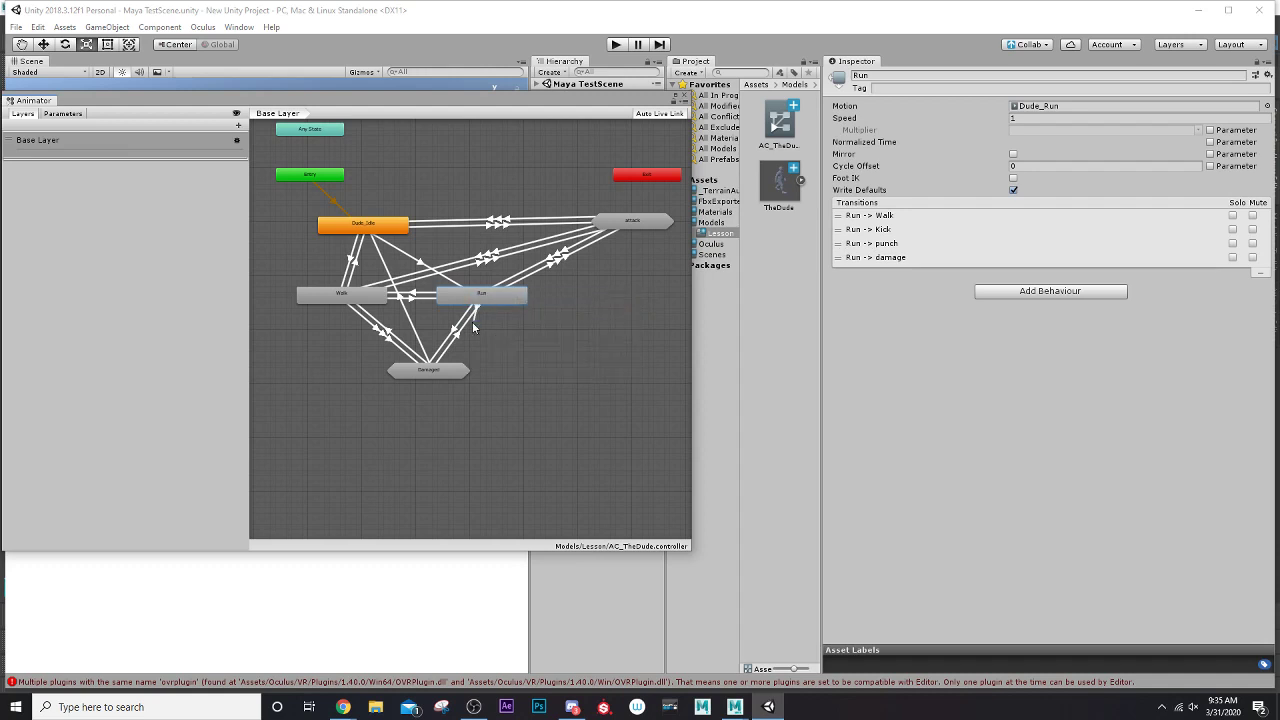
pyautogui.click(430, 371)
pyautogui.moveTo(465, 386)
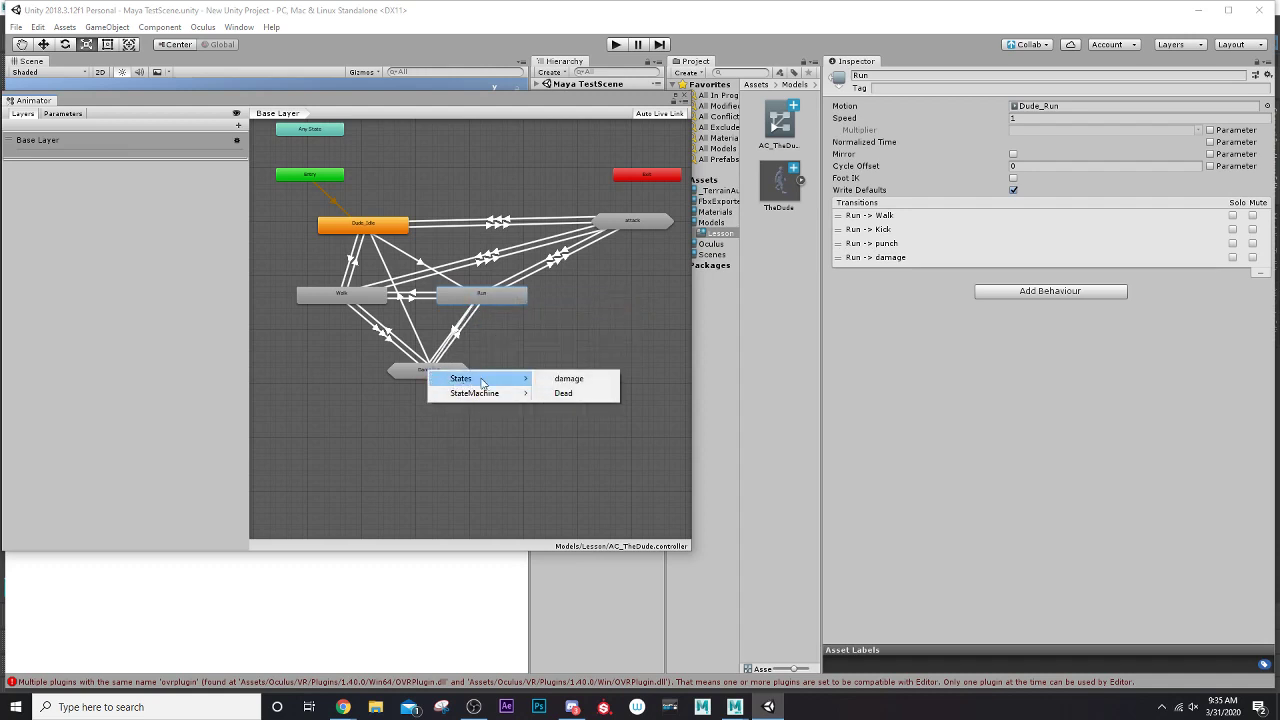
pyautogui.click(565, 393)
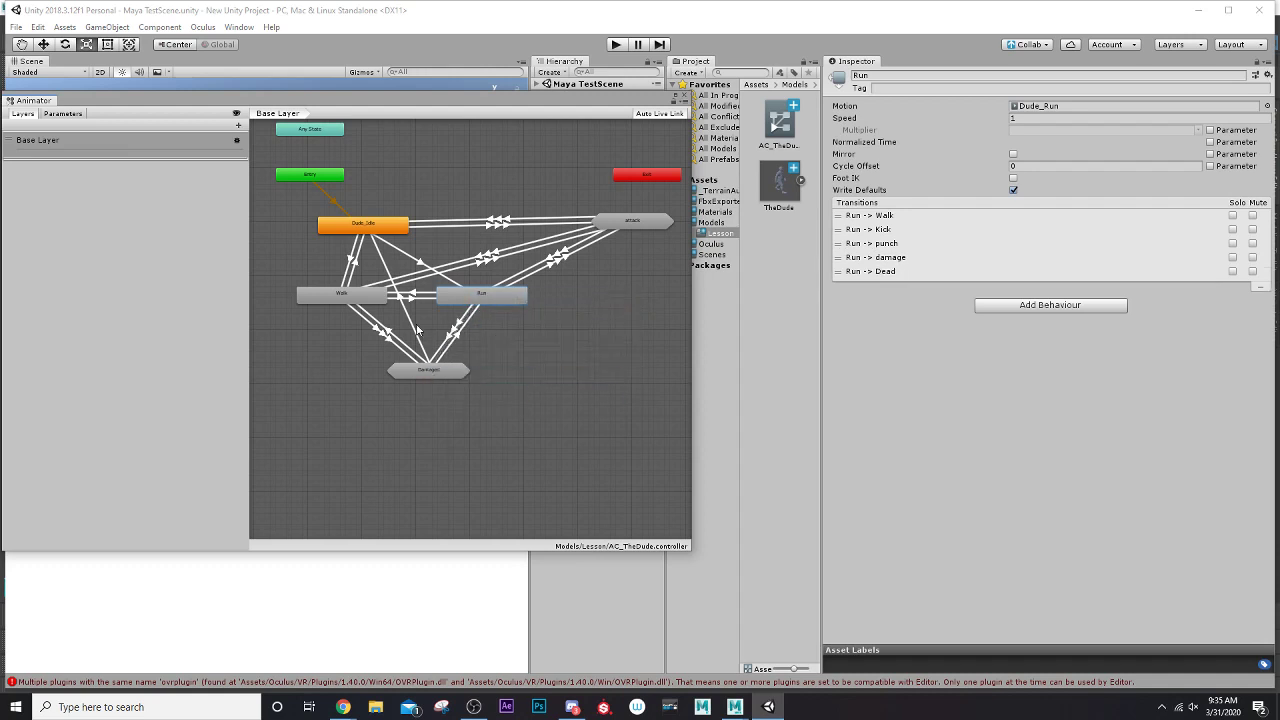
# Step: Make a transition from Dude_Idle to the damage state inside the Damaged sub-state machine
pyautogui.rightClick(372, 230)
pyautogui.click(399, 240)
pyautogui.click(432, 372)
pyautogui.moveTo(466, 386)
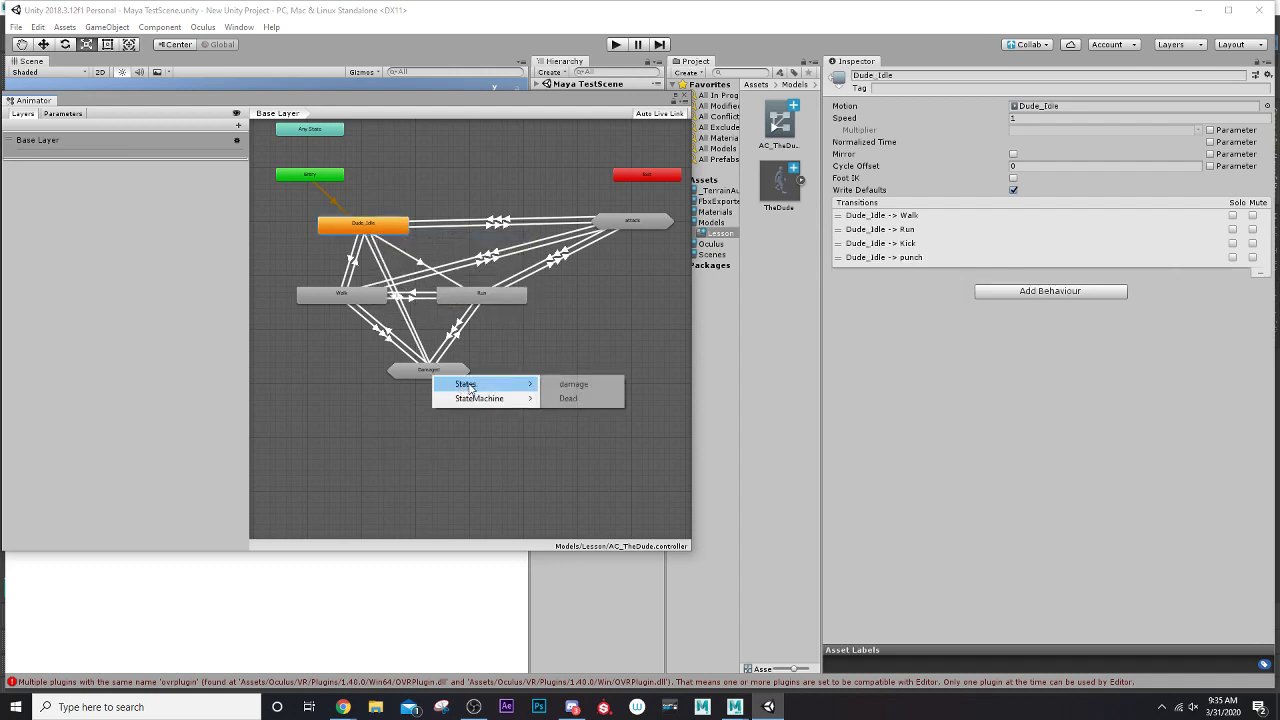
pyautogui.click(572, 384)
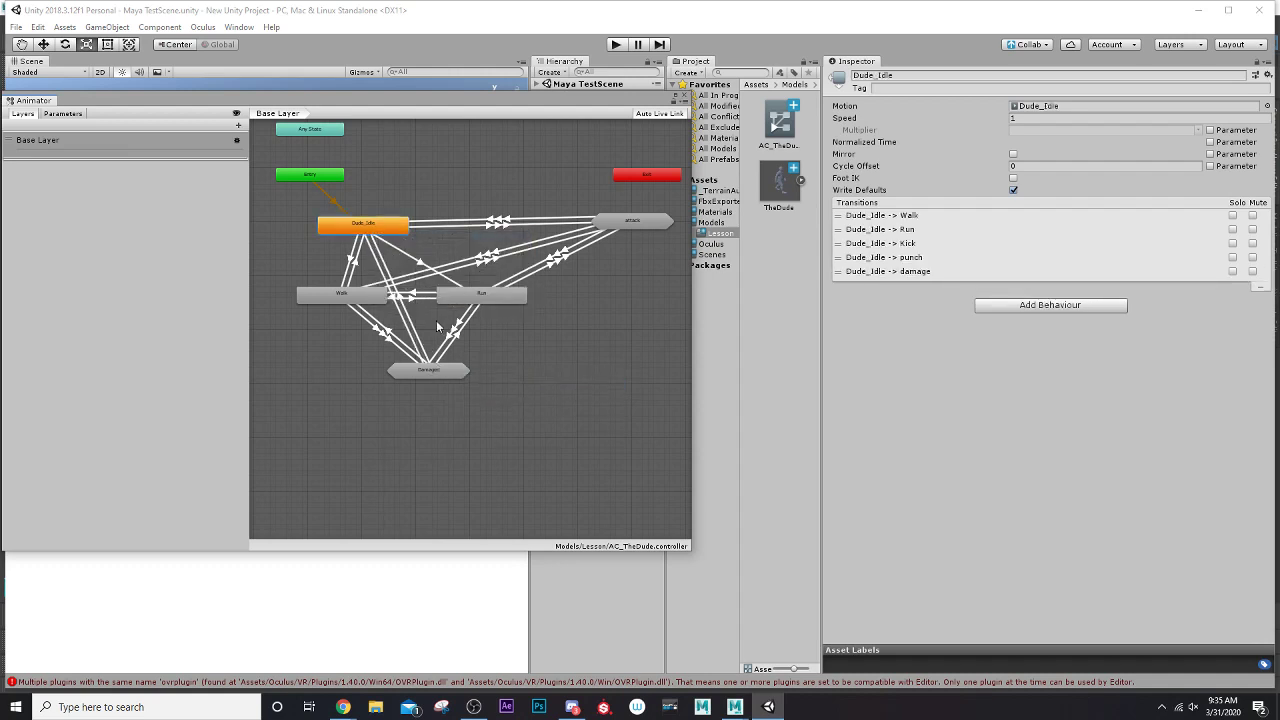
# Step: Make a transition from Dude_Idle to the Dead state inside the Damaged sub-state machine
pyautogui.rightClick(372, 230)
pyautogui.click(385, 238)
pyautogui.click(432, 372)
pyautogui.moveTo(476, 386)
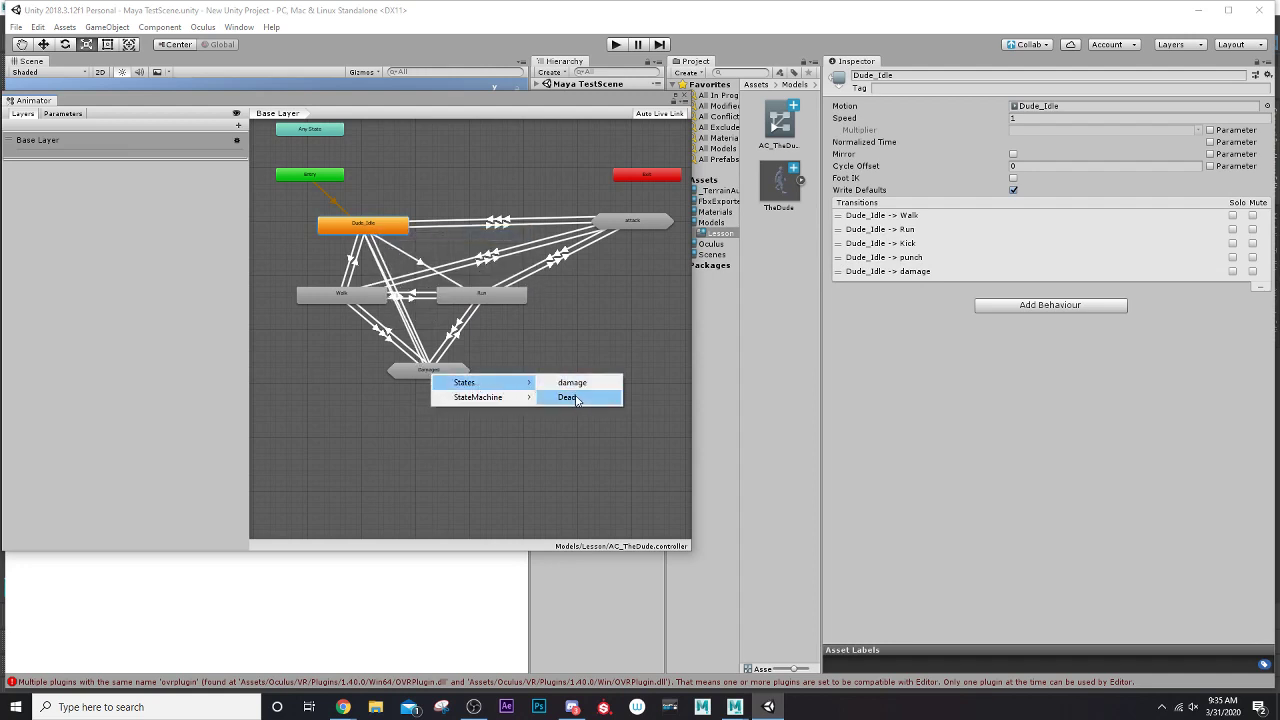
pyautogui.click(568, 397)
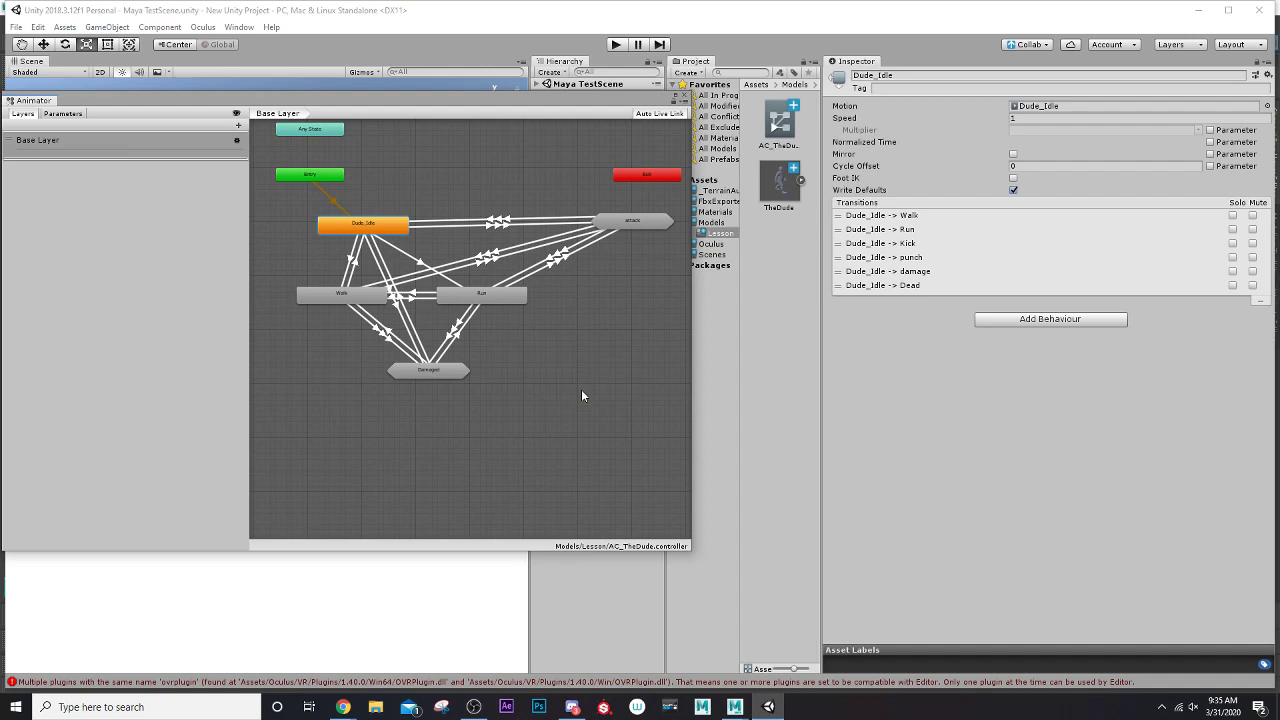